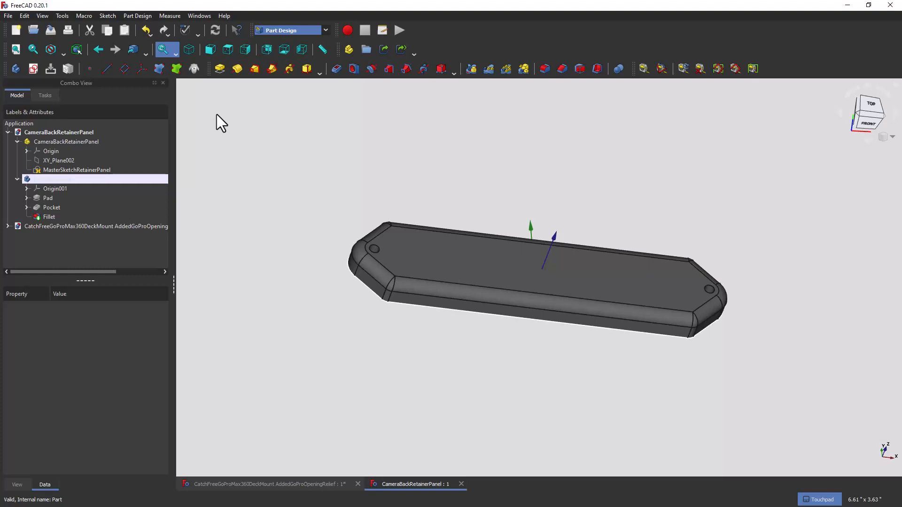
Create a new document and save it as ForTheWin-ShredderBlade in FreeCAD document format.
{"action": "left_click", "coordinate": [15, 29]}
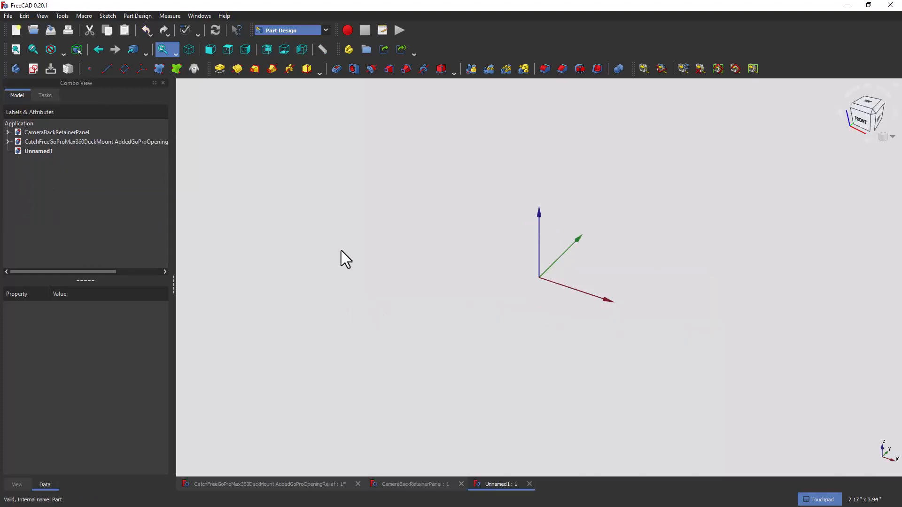
{"action": "key", "text": "ctrl+s"}
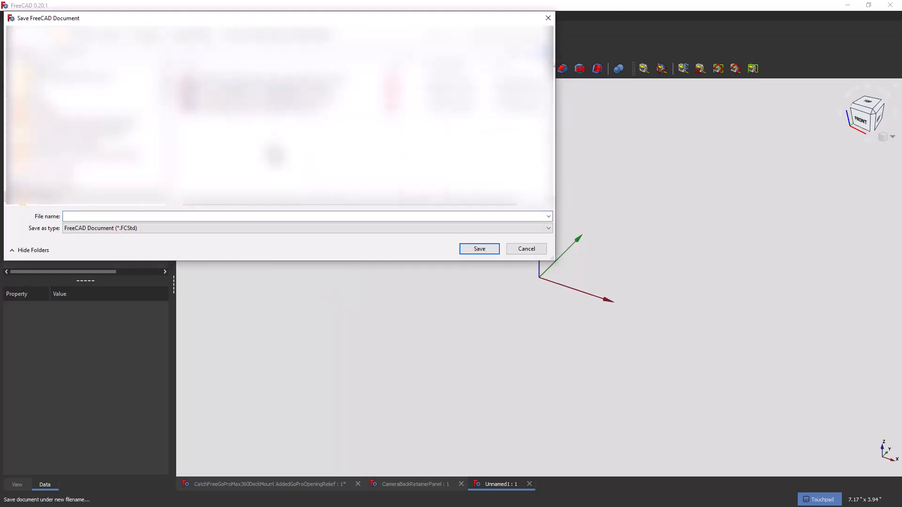
{"action": "left_click", "coordinate": [267, 217]}
{"action": "type", "text": "For"}
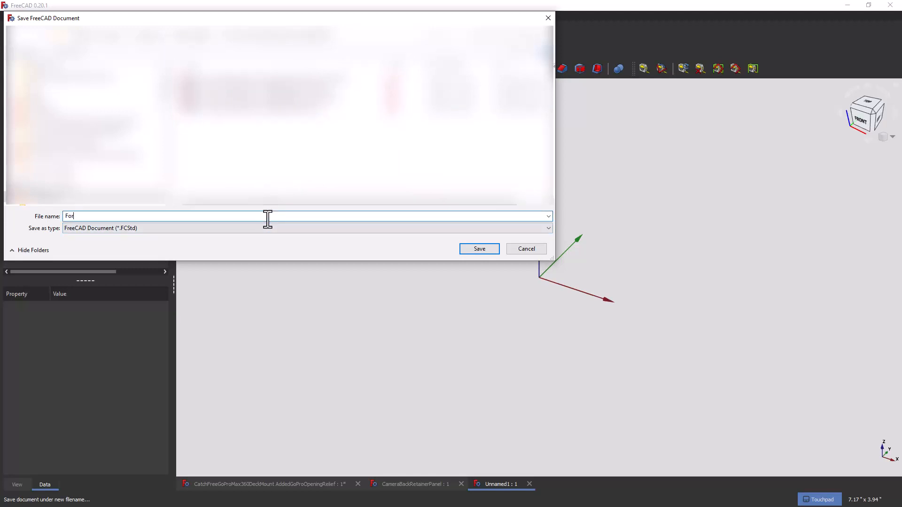
{"action": "type", "text": "TheWin-ShredderBlade"}
{"action": "key", "text": "Return"}
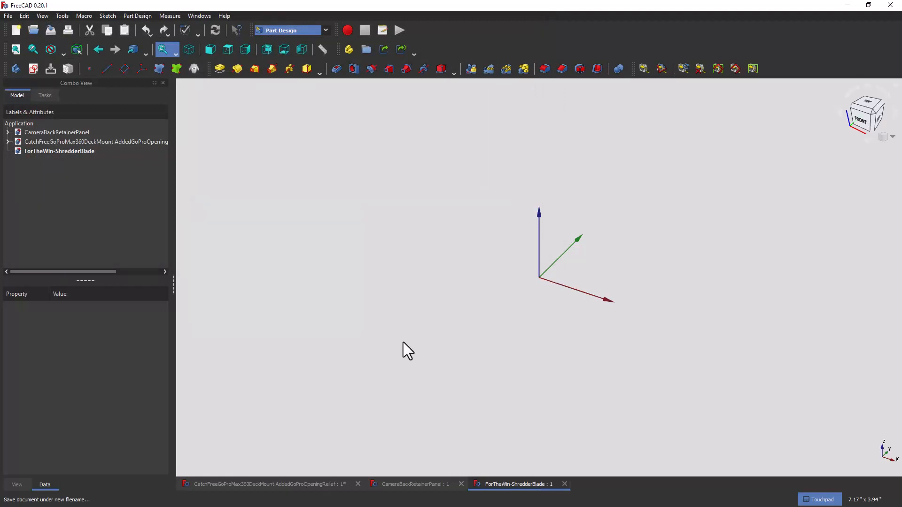
Create a part containing a body and start a new sketch on the body's XY plane.
{"action": "left_click", "coordinate": [350, 49]}
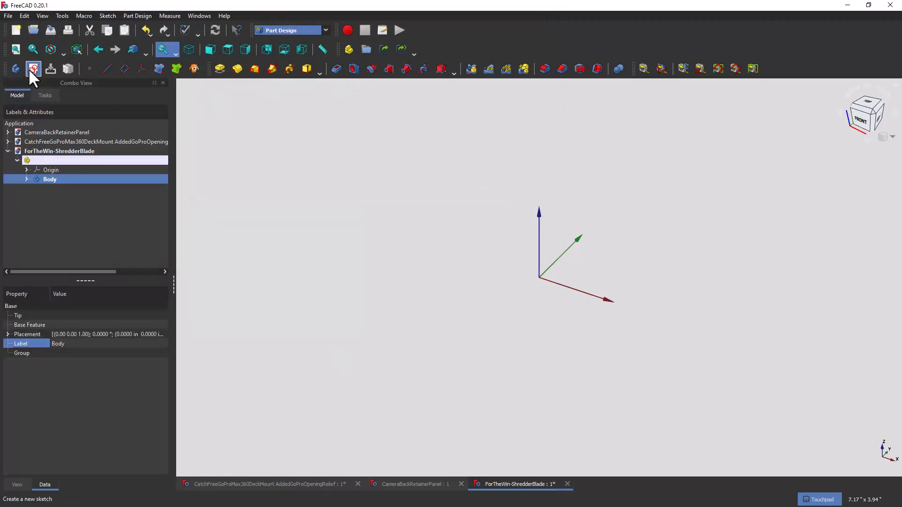
{"action": "left_click", "coordinate": [33, 69]}
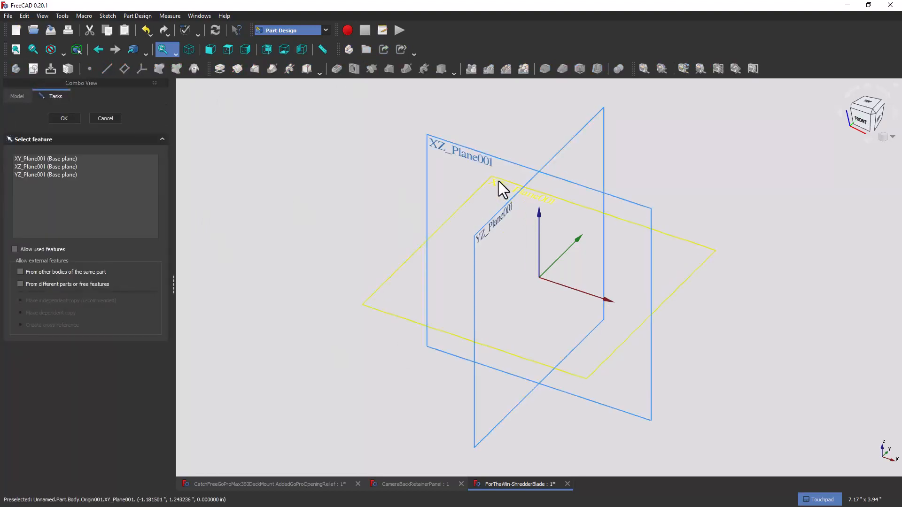
{"action": "left_click", "coordinate": [500, 192]}
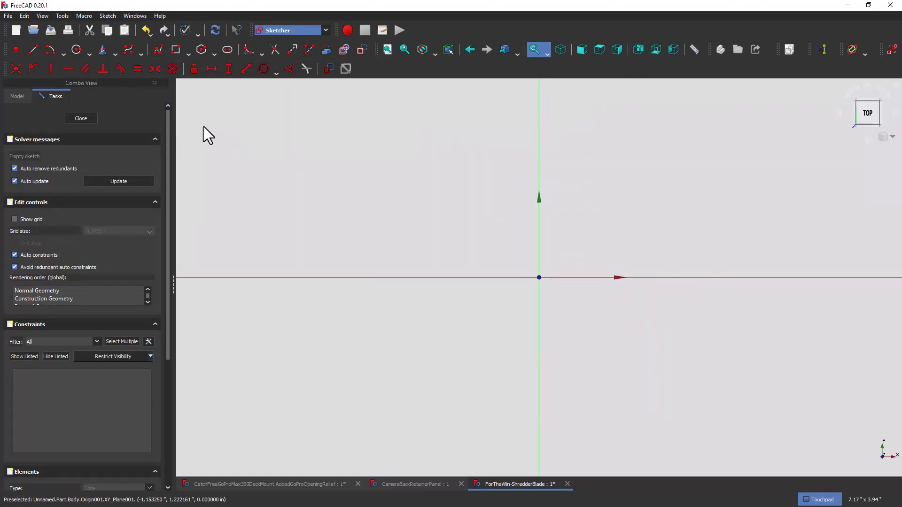
Sketch five separate short lines radiating outward around a common spot in the upper-left quadrant, leaving their inner ends unconnected.
{"action": "left_click", "coordinate": [34, 52]}
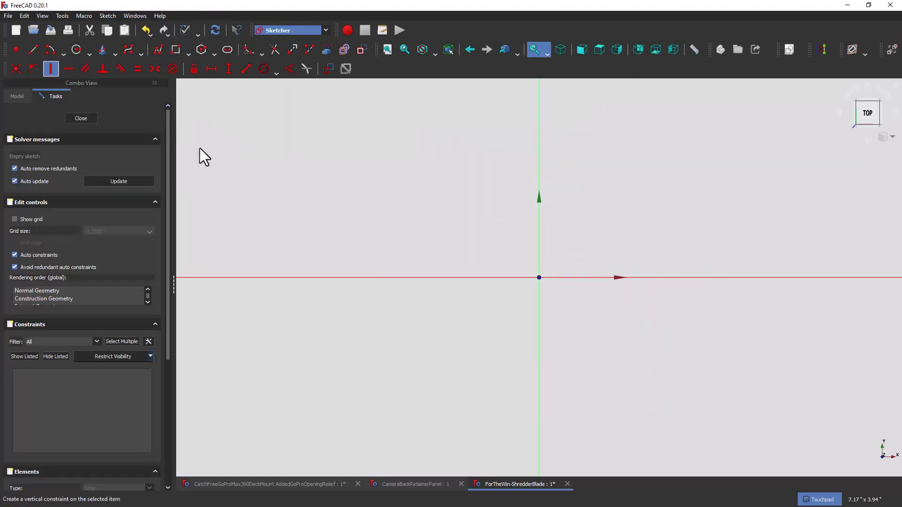
{"action": "left_click", "coordinate": [358, 171]}
{"action": "left_click", "coordinate": [385, 198]}
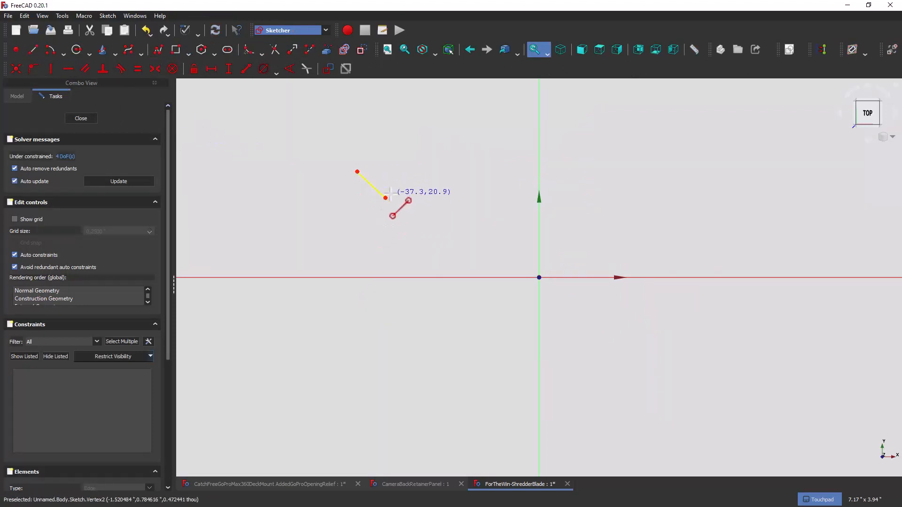
{"action": "left_click", "coordinate": [412, 173]}
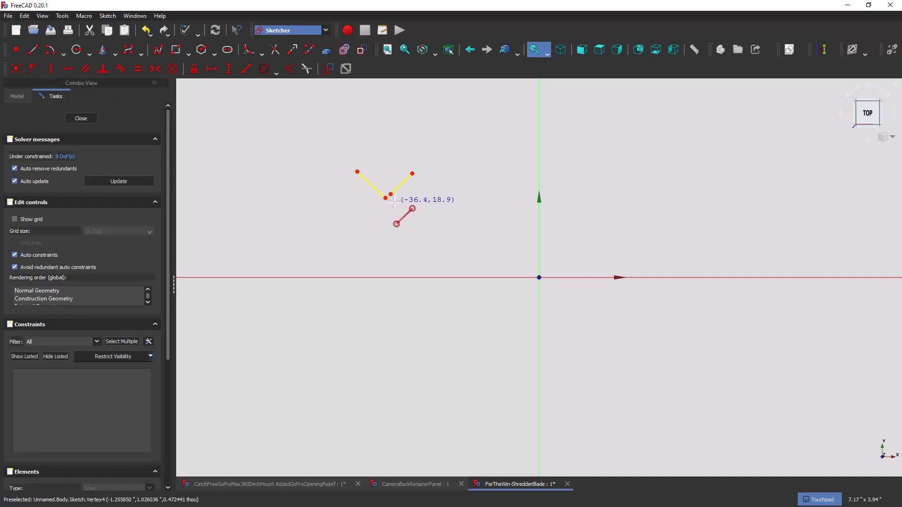
{"action": "left_click", "coordinate": [394, 202]}
{"action": "left_click", "coordinate": [418, 208]}
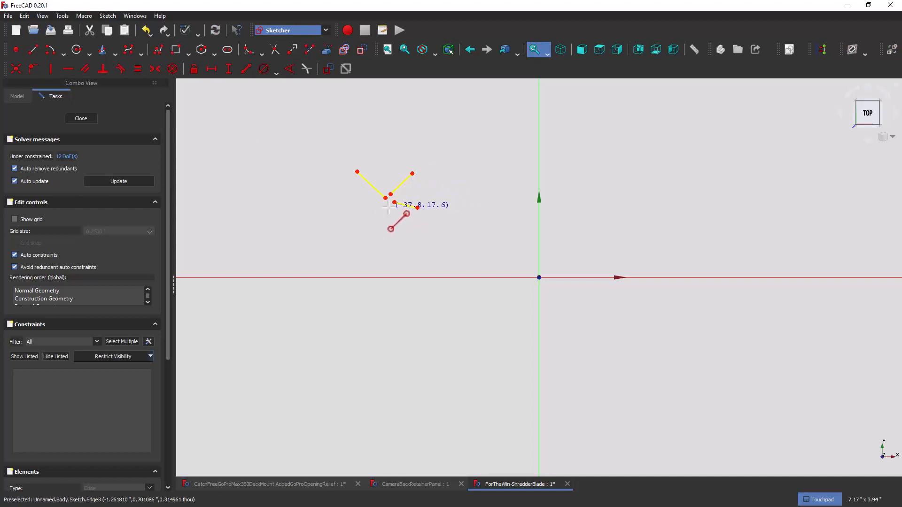
{"action": "left_click", "coordinate": [393, 225]}
{"action": "left_click", "coordinate": [389, 207]}
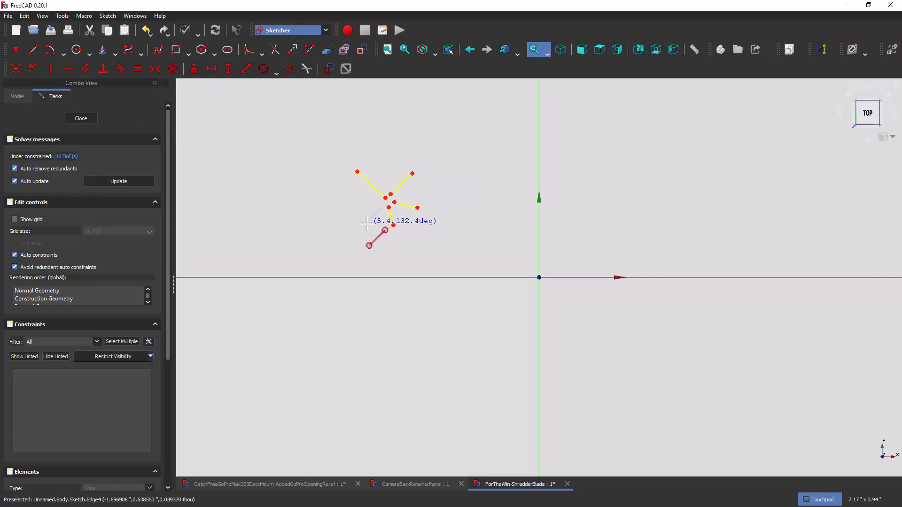
{"action": "left_click", "coordinate": [366, 225]}
{"action": "key", "text": "Escape"}
Make the inner endpoints of all five lines coincident so they meet at one centre point.
{"action": "left_click", "coordinate": [390, 195]}
{"action": "left_click", "coordinate": [394, 202]}
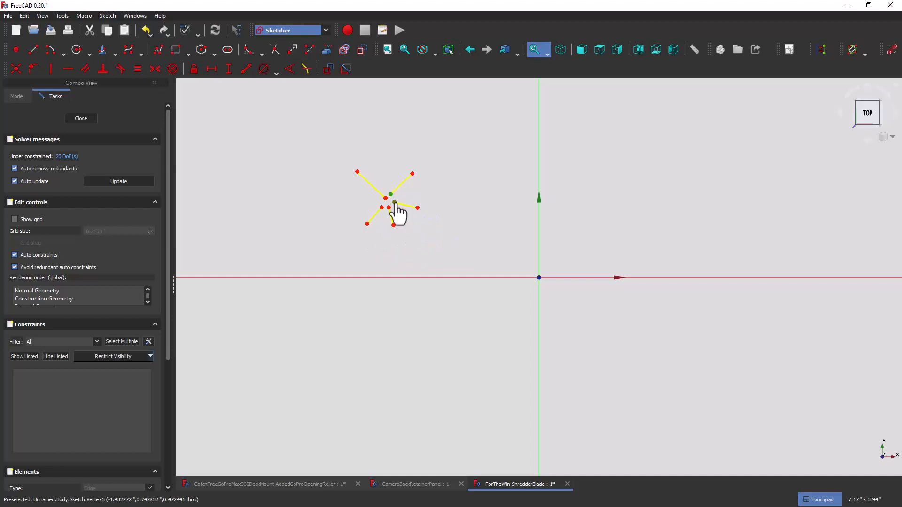
{"action": "left_click", "coordinate": [388, 207]}
{"action": "left_click", "coordinate": [381, 208]}
{"action": "left_click", "coordinate": [386, 197]}
{"action": "left_click", "coordinate": [16, 69]}
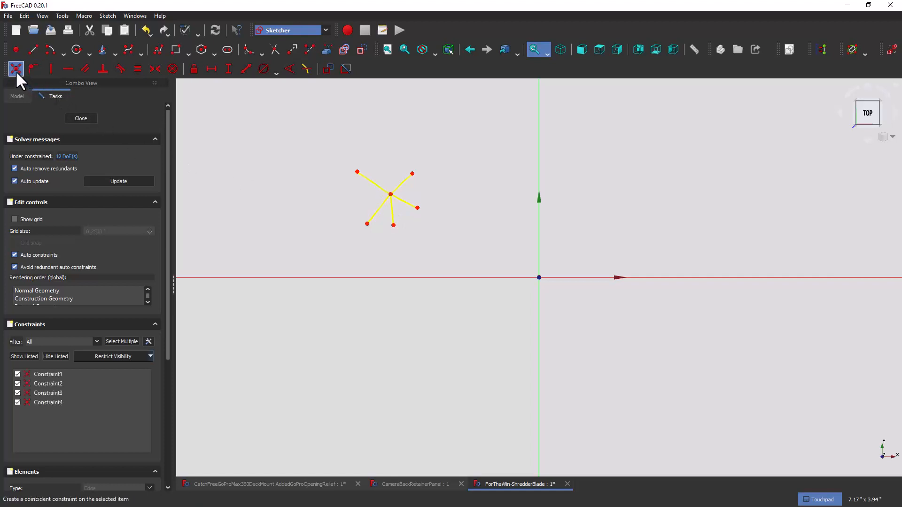
Constrain all five radiating lines to equal length.
{"action": "left_click", "coordinate": [376, 184]}
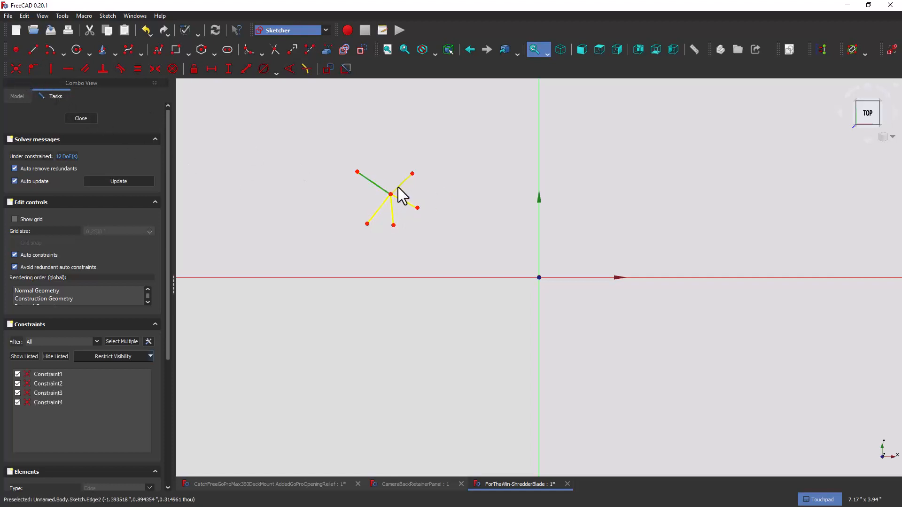
{"action": "left_click", "coordinate": [398, 187]}
{"action": "left_click", "coordinate": [404, 201]}
{"action": "left_click", "coordinate": [392, 210]}
{"action": "left_click", "coordinate": [380, 210]}
{"action": "left_click", "coordinate": [137, 69]}
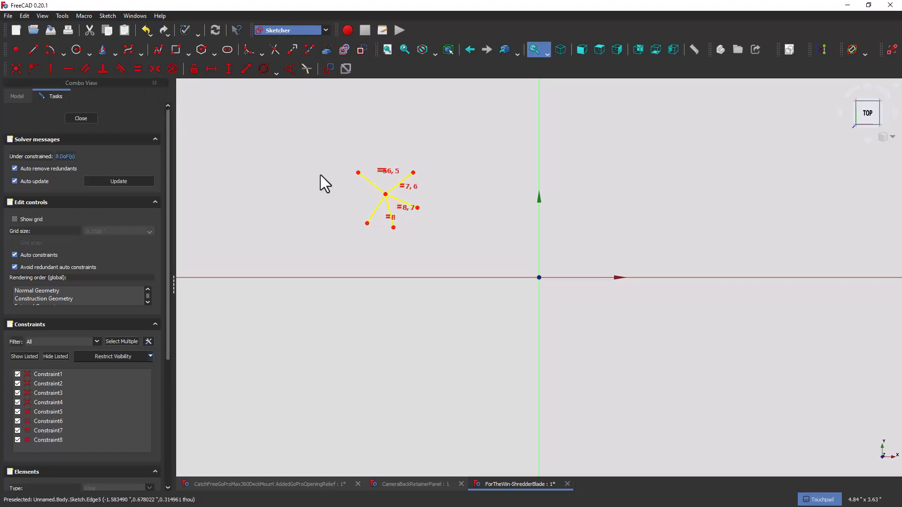
Constrain the angle between the upper-right and upper-left lines to 360/5 degrees.
{"action": "left_click", "coordinate": [392, 188]}
{"action": "left_click", "coordinate": [379, 190]}
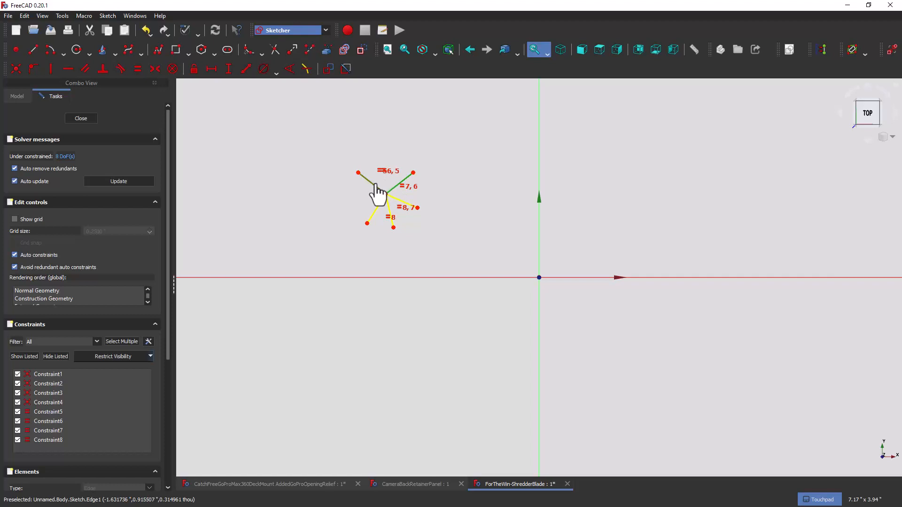
{"action": "left_click", "coordinate": [290, 69]}
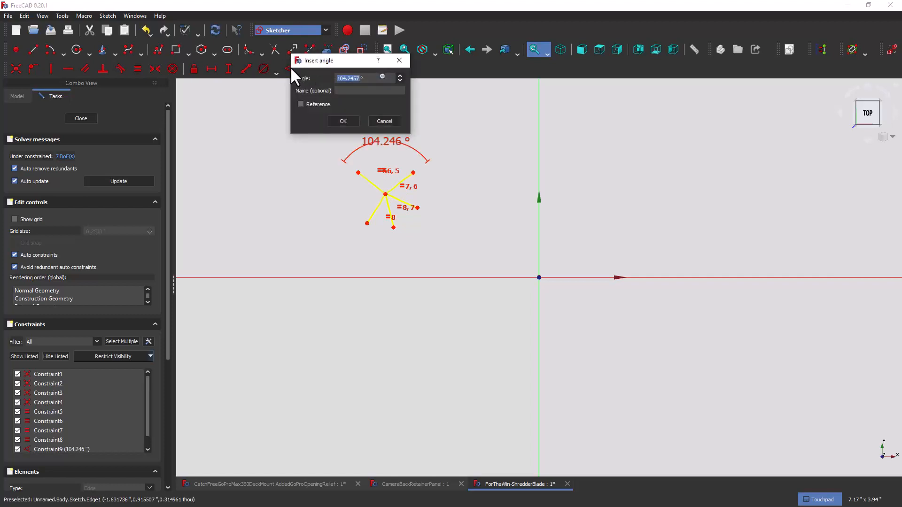
{"action": "type", "text": "360/5"}
{"action": "key", "text": "Return"}
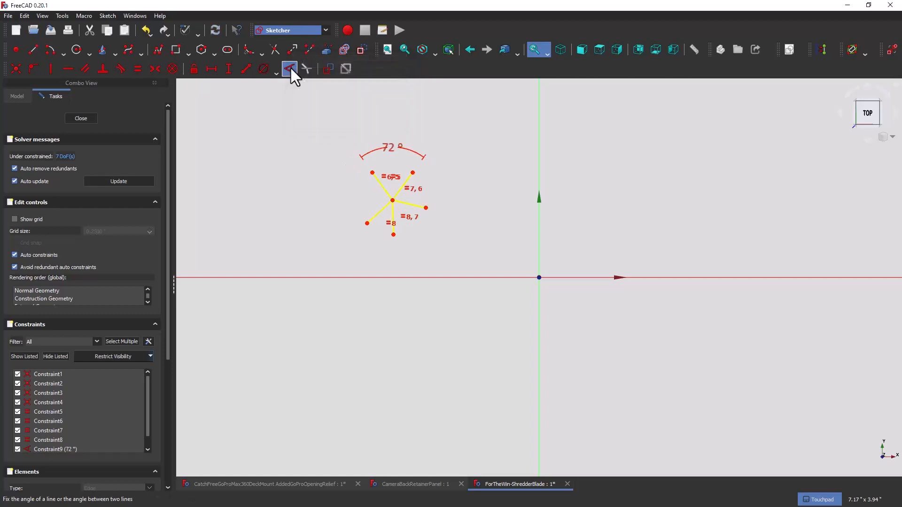
{"action": "left_click", "coordinate": [419, 206]}
{"action": "left_click", "coordinate": [400, 191]}
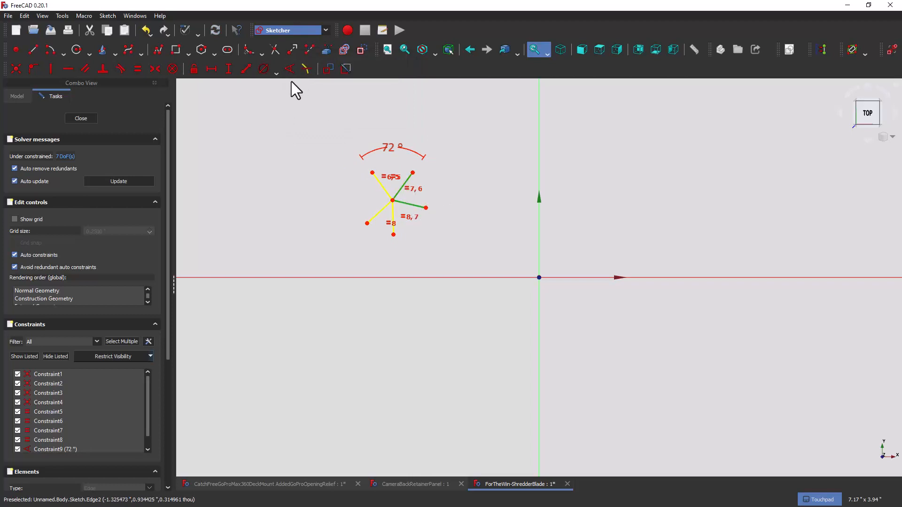
{"action": "left_click", "coordinate": [290, 68]}
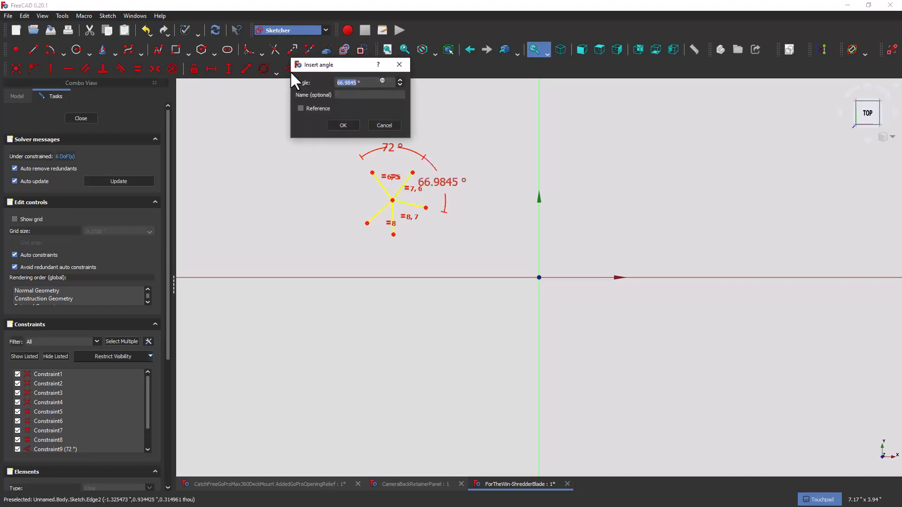
{"action": "key", "text": "Escape"}
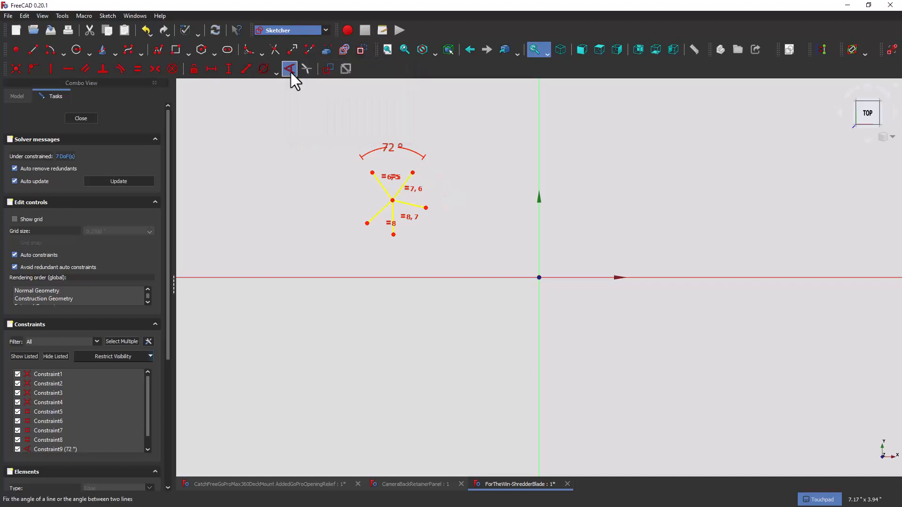
Constrain the angle between the right-hand line and the upper-right line to 360/5 degrees.
{"action": "left_click", "coordinate": [409, 206]}
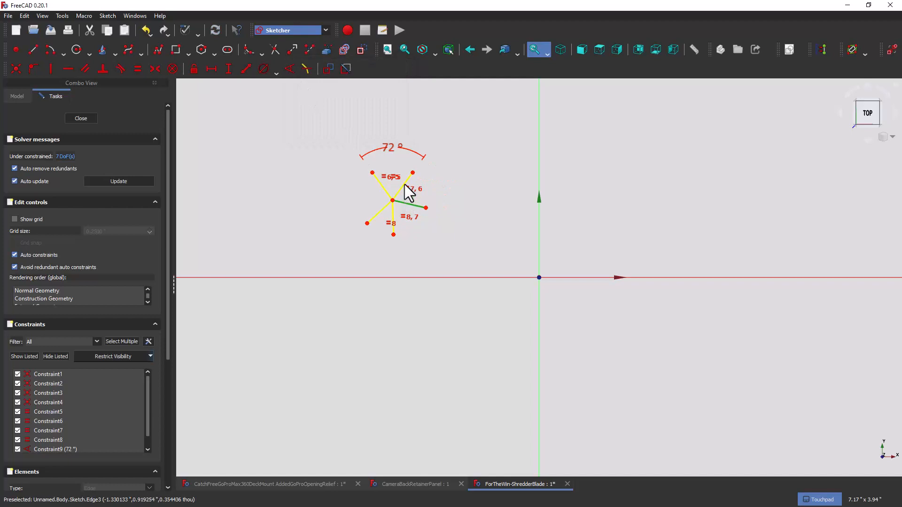
{"action": "left_click", "coordinate": [402, 188]}
{"action": "left_click", "coordinate": [289, 69]}
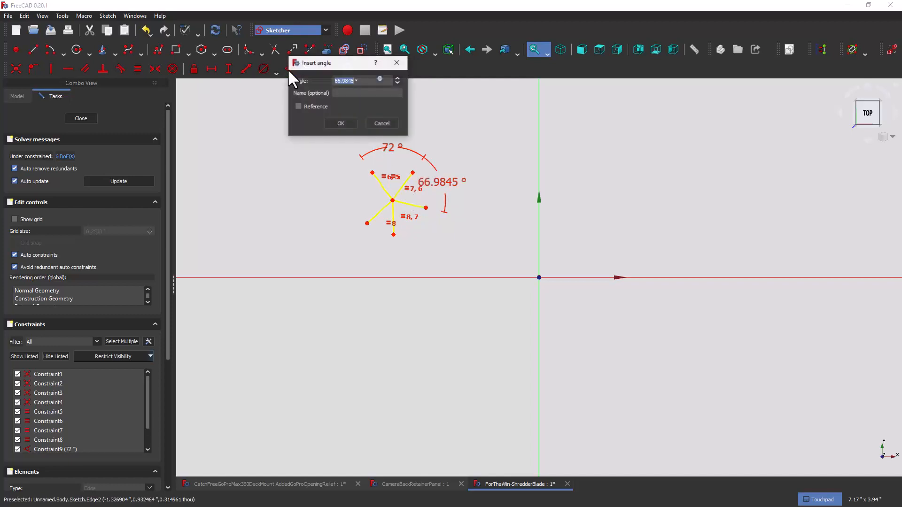
{"action": "type", "text": "360/"}
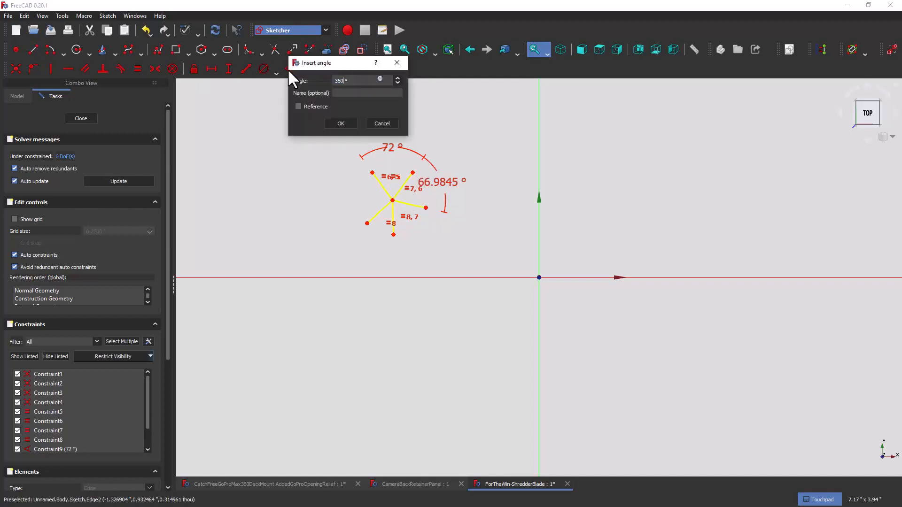
{"action": "type", "text": "5"}
{"action": "key", "text": "Return"}
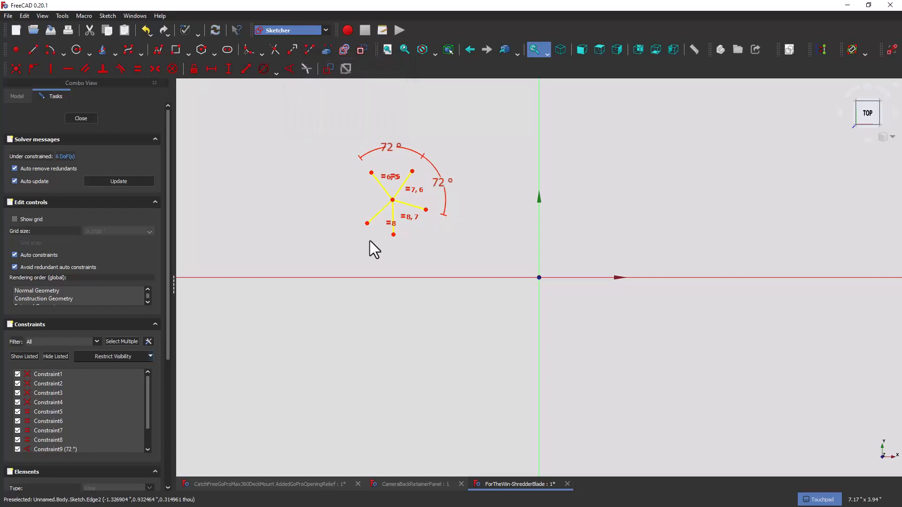
Constrain the angle between the downward line and the right-hand line to 72°.
{"action": "left_click", "coordinate": [393, 220]}
{"action": "left_click", "coordinate": [408, 205]}
{"action": "left_click", "coordinate": [289, 71]}
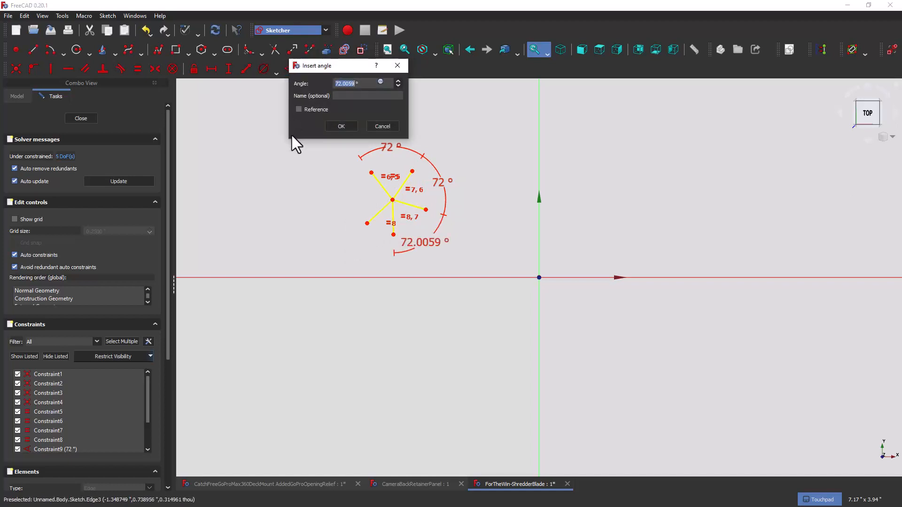
{"action": "type", "text": "72"}
{"action": "key", "text": "Return"}
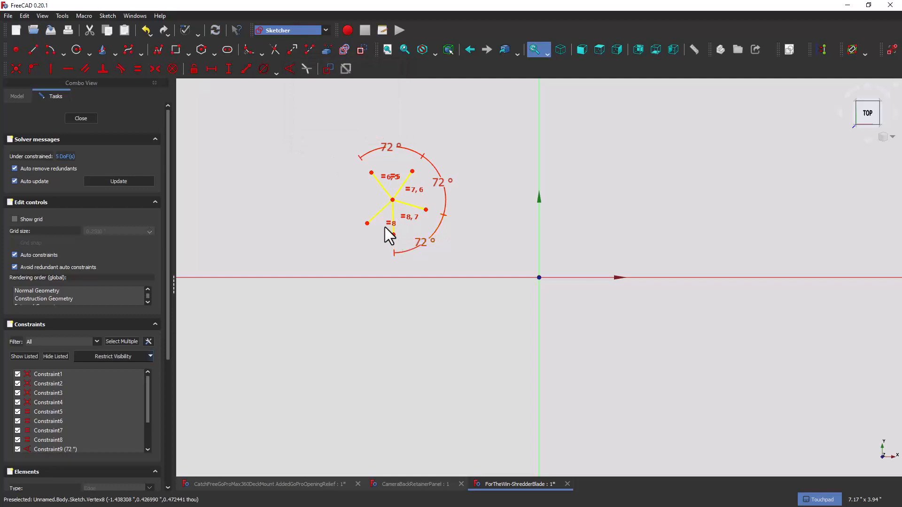
Try a 72° angle constraint on the lower-left line alone, and undo it.
{"action": "left_click", "coordinate": [378, 214]}
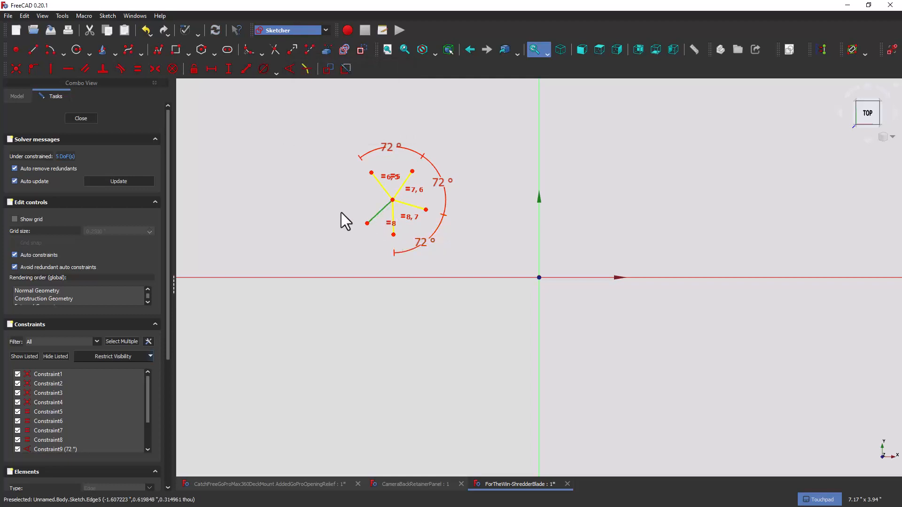
{"action": "left_click", "coordinate": [288, 70]}
{"action": "type", "text": "72"}
{"action": "key", "text": "Return"}
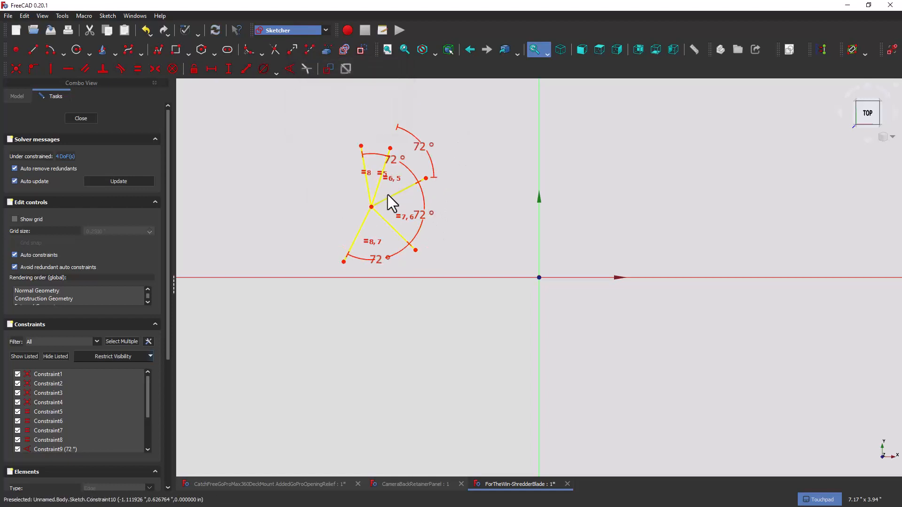
{"action": "key", "text": "ctrl+z"}
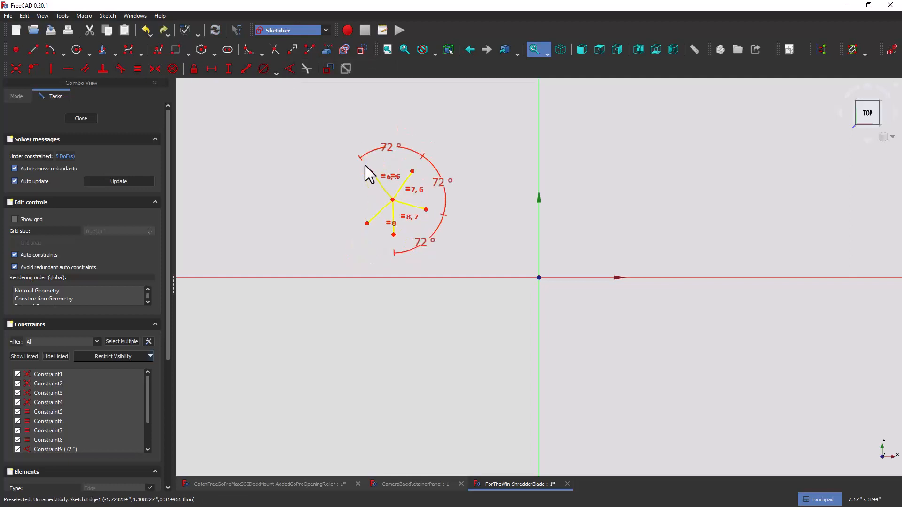
Constrain the angle between the lower-left line and the downward line to 72°.
{"action": "left_click", "coordinate": [375, 216]}
{"action": "left_click", "coordinate": [393, 217]}
{"action": "left_click", "coordinate": [290, 68]}
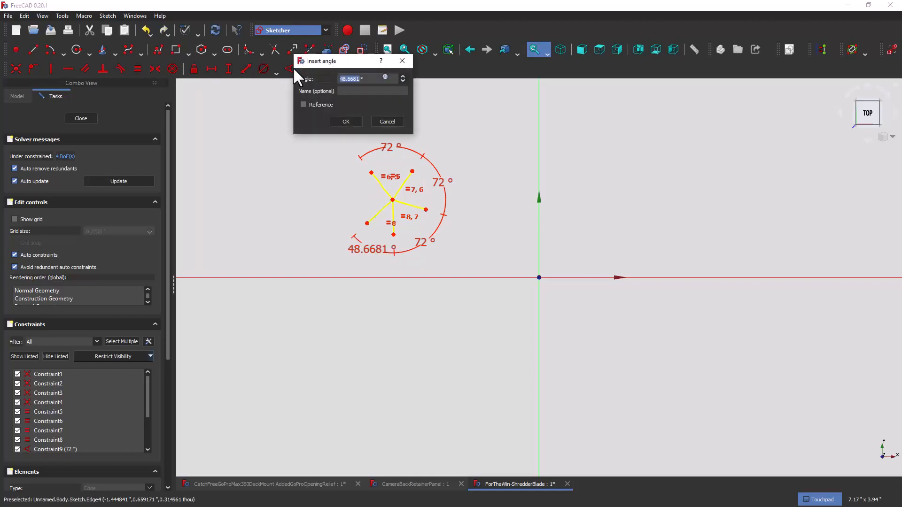
{"action": "type", "text": "72"}
{"action": "key", "text": "Return"}
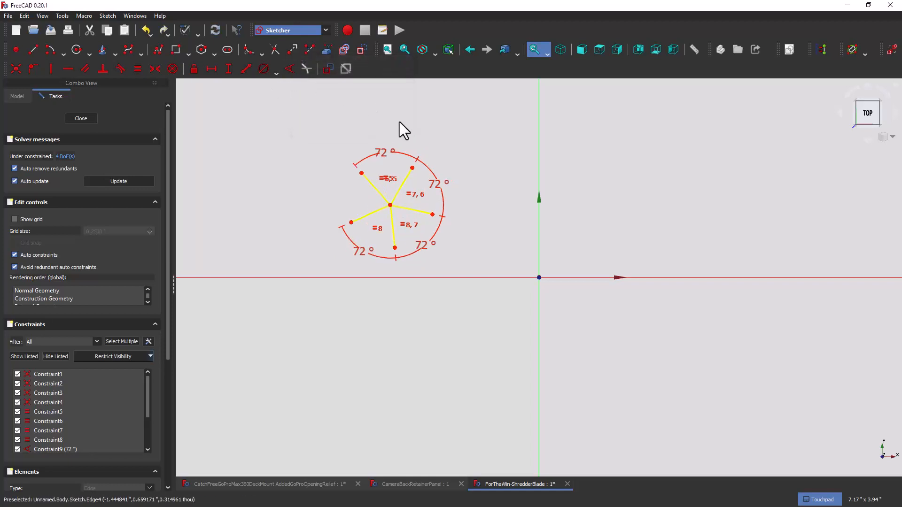
{"action": "double_click", "coordinate": [384, 156]}
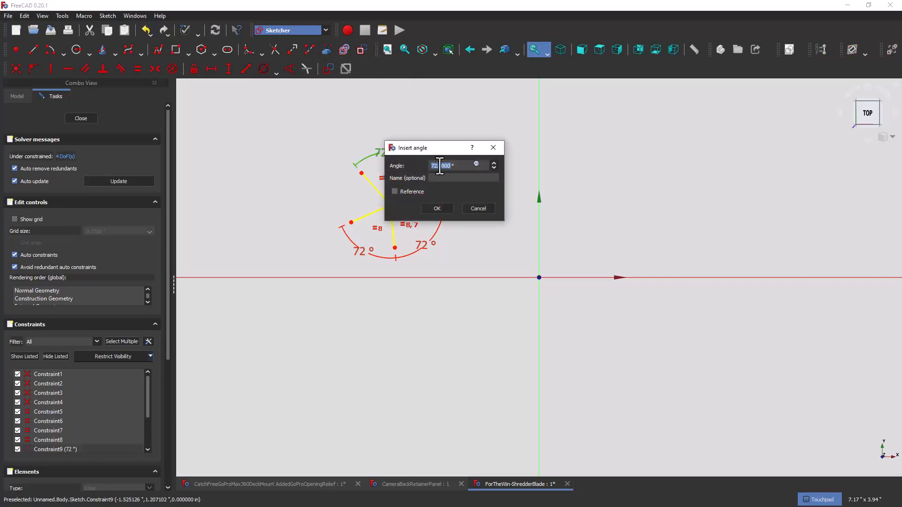
{"action": "left_click", "coordinate": [478, 206]}
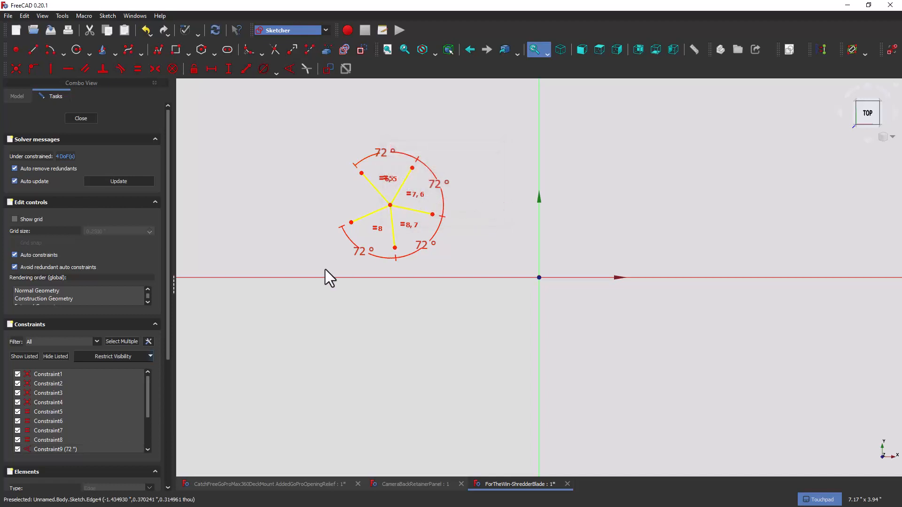
Draw five separate lines radiating around a common gap below the first star, with their inner ends left unjoined.
{"action": "left_click", "coordinate": [31, 48]}
{"action": "left_click", "coordinate": [359, 324]}
{"action": "left_click", "coordinate": [414, 286]}
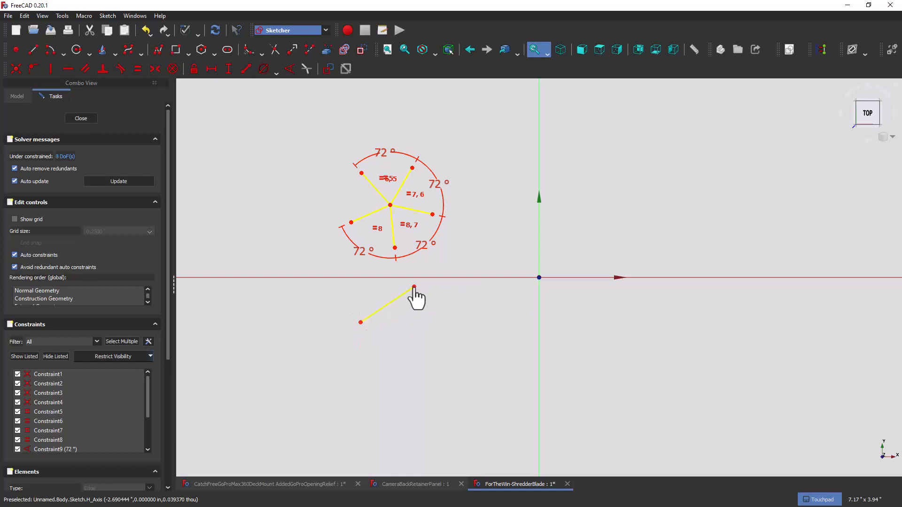
{"action": "left_click", "coordinate": [364, 331]}
{"action": "left_click", "coordinate": [396, 355]}
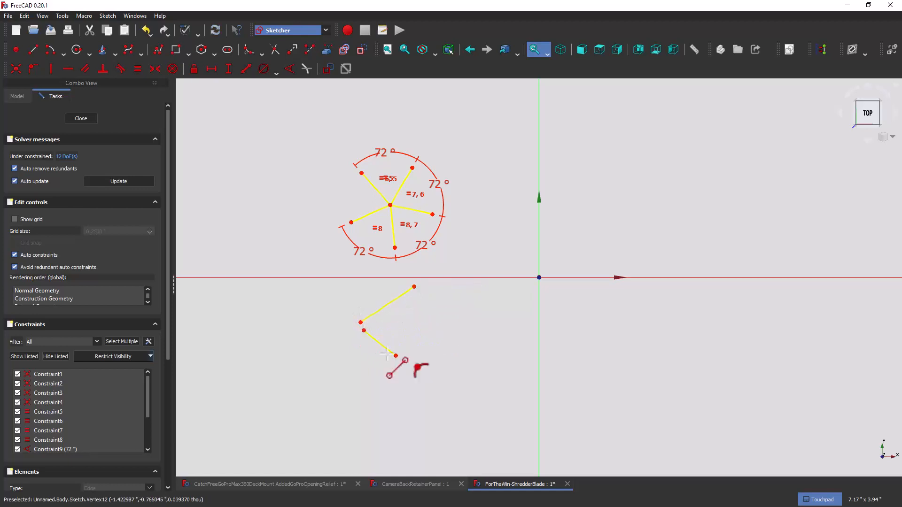
{"action": "left_click", "coordinate": [355, 334]}
{"action": "left_click", "coordinate": [348, 374]}
{"action": "left_click", "coordinate": [341, 329]}
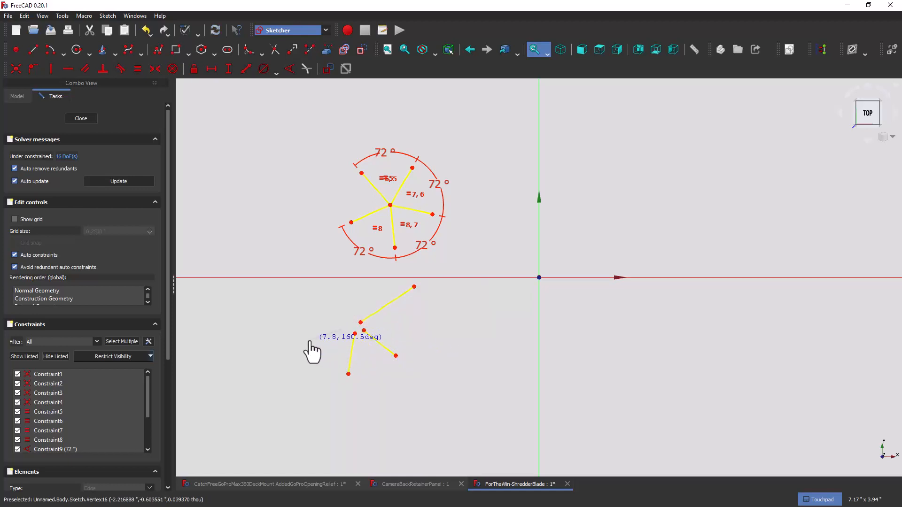
{"action": "left_click", "coordinate": [305, 344]}
{"action": "left_click", "coordinate": [349, 322]}
{"action": "left_click", "coordinate": [316, 283]}
{"action": "right_click", "coordinate": [317, 283]}
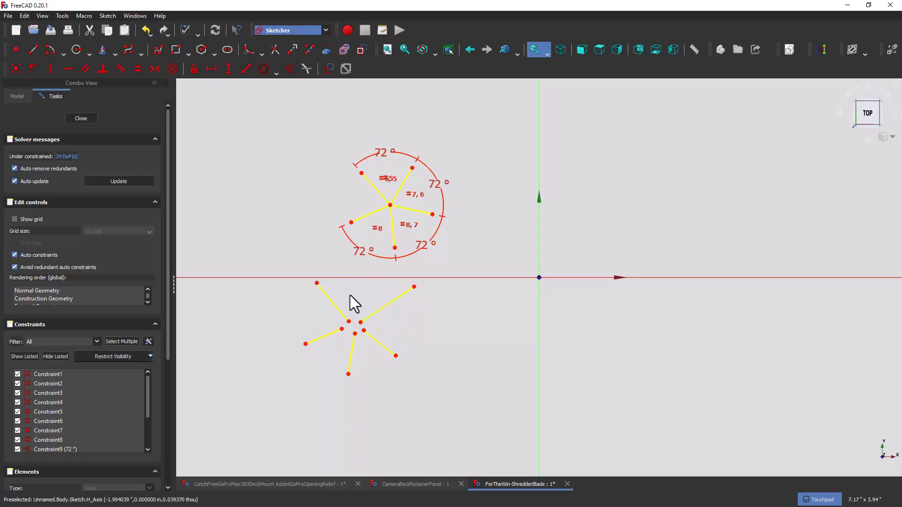
Join the inner endpoints of the five new lines with a coincident constraint to form the second star's centre.
{"action": "left_click", "coordinate": [349, 322]}
{"action": "left_click", "coordinate": [360, 323]}
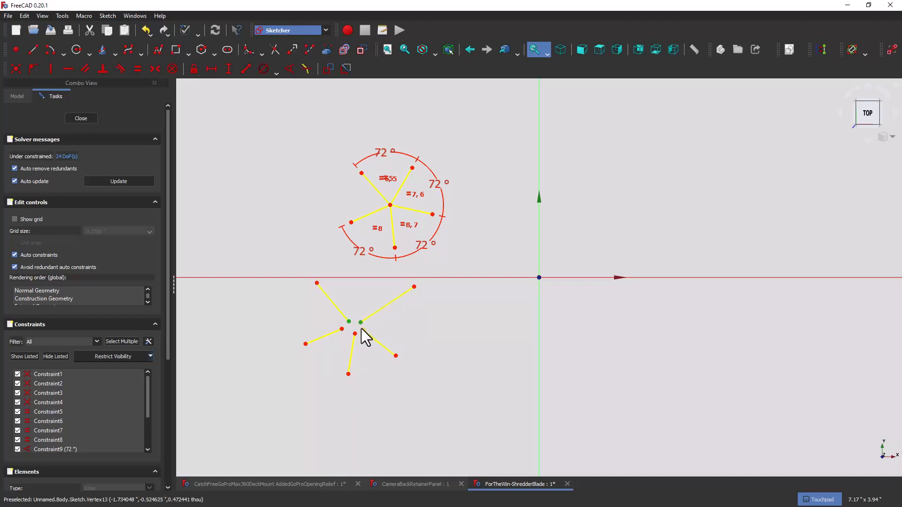
{"action": "left_click", "coordinate": [363, 330]}
{"action": "left_click", "coordinate": [355, 334]}
{"action": "left_click", "coordinate": [340, 328]}
{"action": "left_click", "coordinate": [15, 68]}
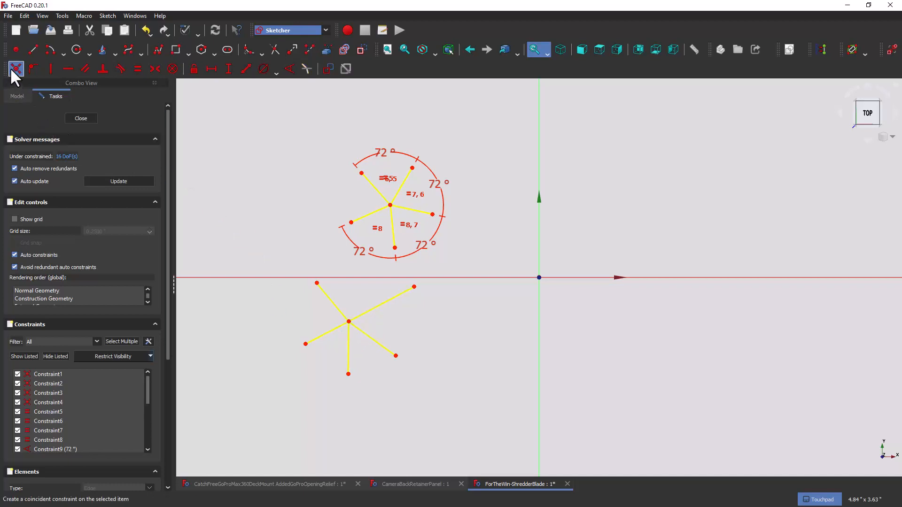
Try to apply an equality constraint to a box selection of the second star's lines and points.
{"action": "left_click", "coordinate": [340, 312]}
{"action": "left_click", "coordinate": [367, 312]}
{"action": "left_click", "coordinate": [365, 339]}
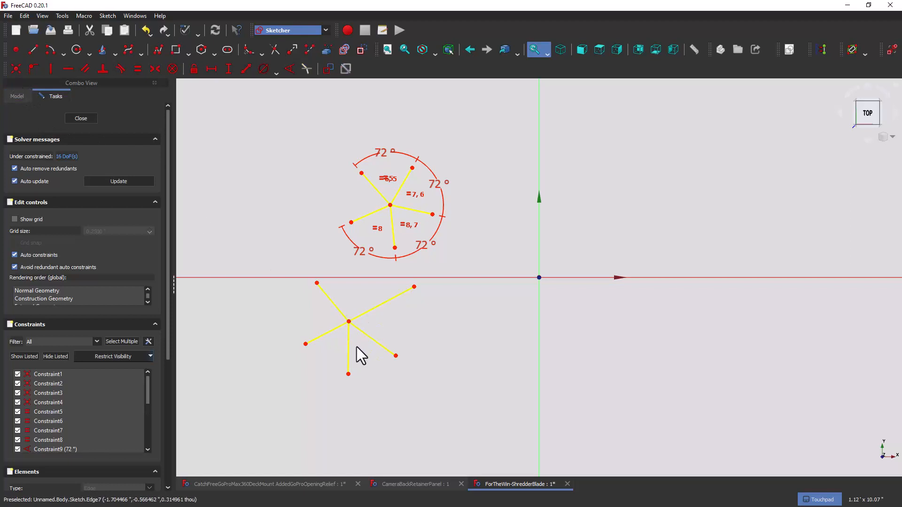
{"action": "left_click", "coordinate": [339, 310]}
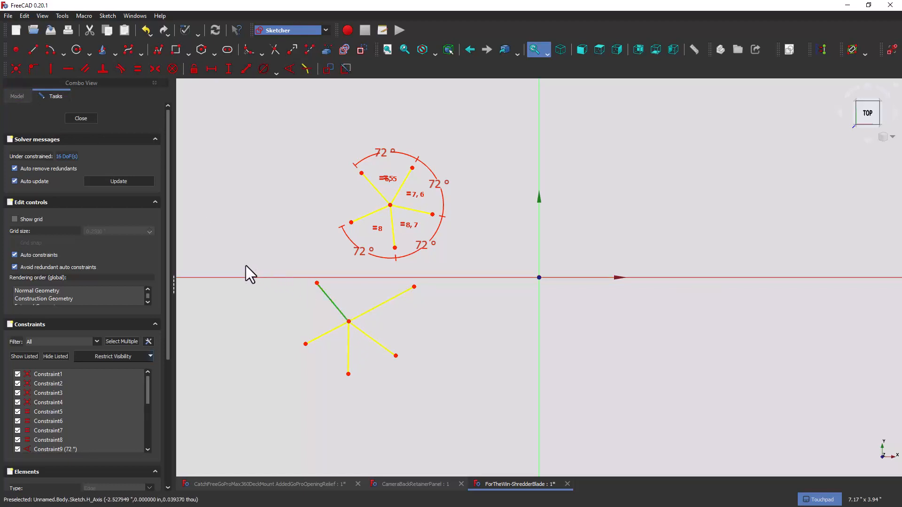
{"action": "left_click_drag", "start_coordinate": [246, 266], "coordinate": [437, 379]}
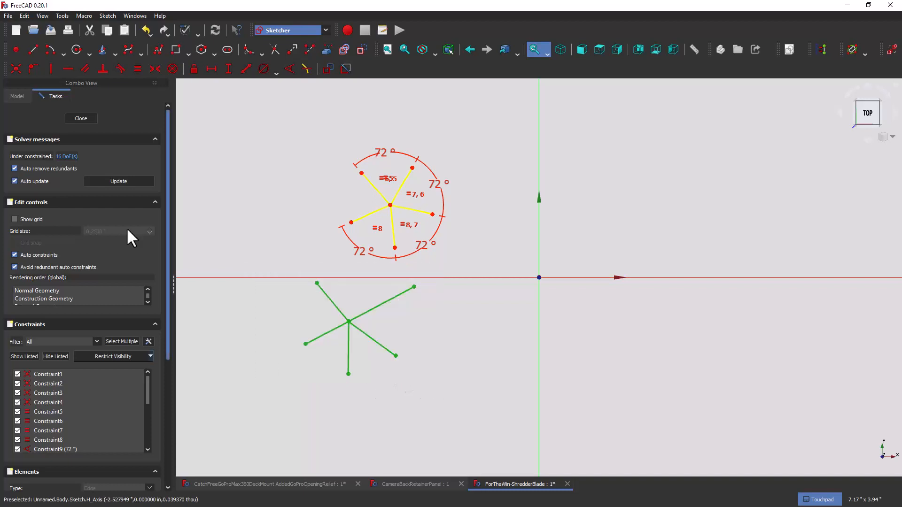
{"action": "left_click", "coordinate": [137, 68]}
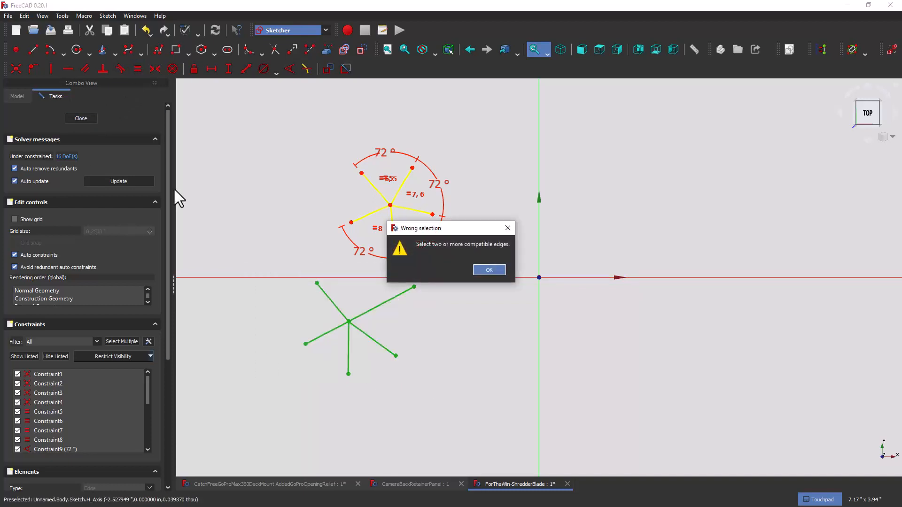
{"action": "left_click", "coordinate": [495, 271]}
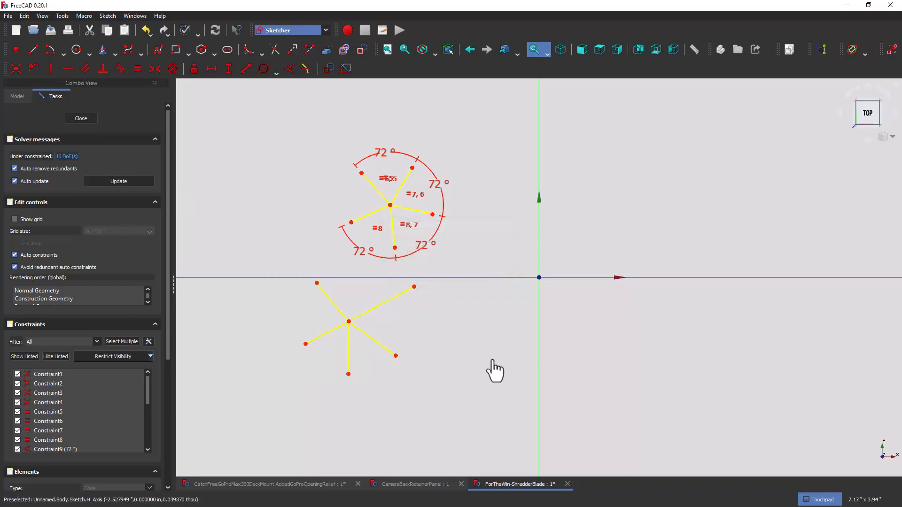
{"action": "left_click_drag", "start_coordinate": [282, 275], "coordinate": [451, 393]}
{"action": "left_click", "coordinate": [137, 68]}
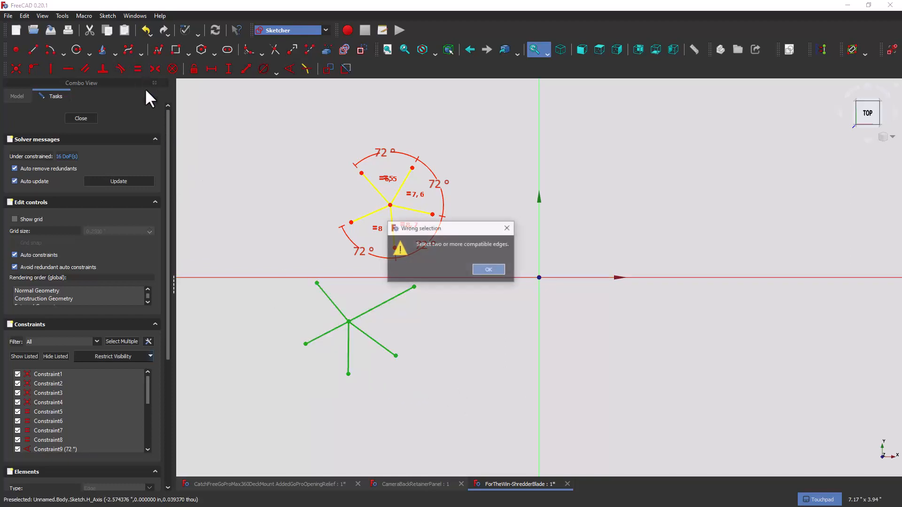
{"action": "left_click", "coordinate": [487, 271]}
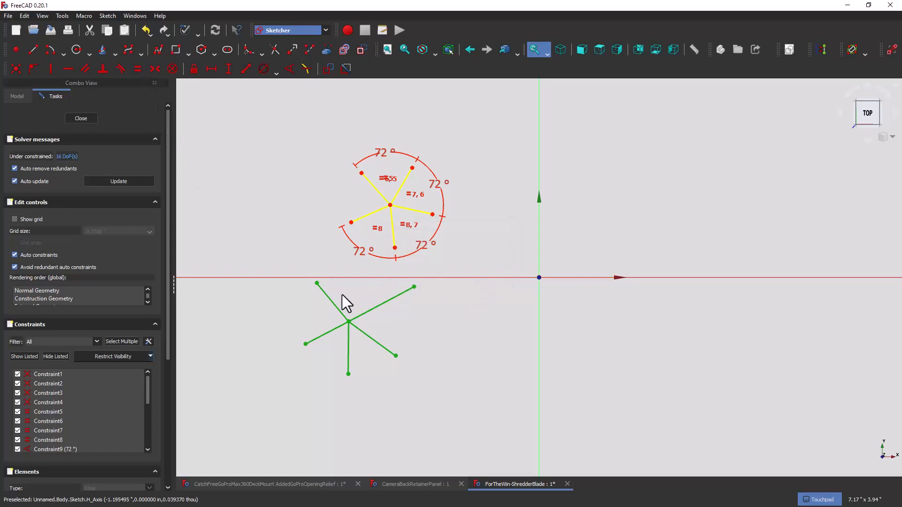
{"action": "left_click", "coordinate": [304, 311]}
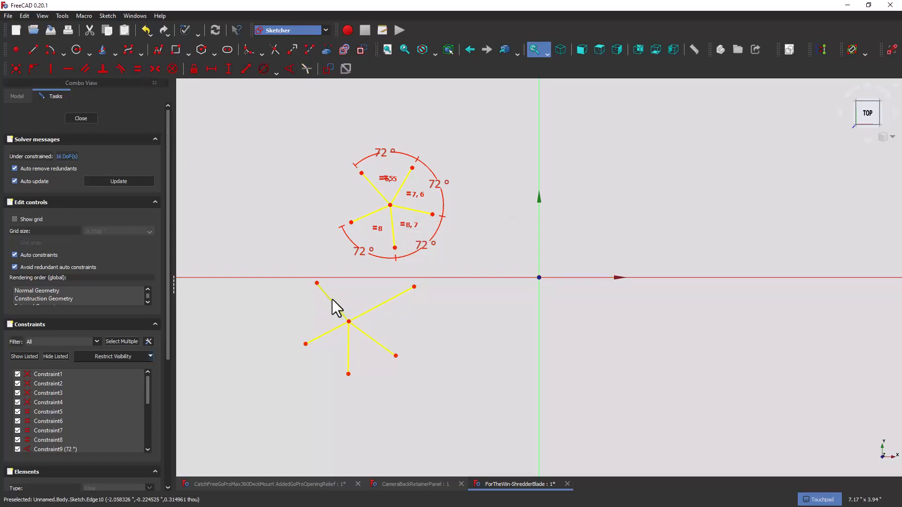
{"action": "left_click", "coordinate": [332, 300]}
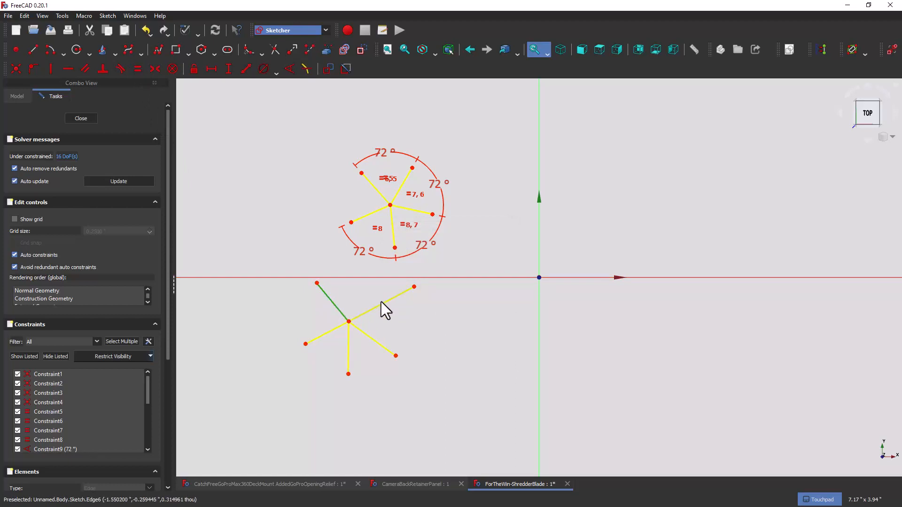
{"action": "left_click_drag", "start_coordinate": [373, 341], "coordinate": [281, 291]}
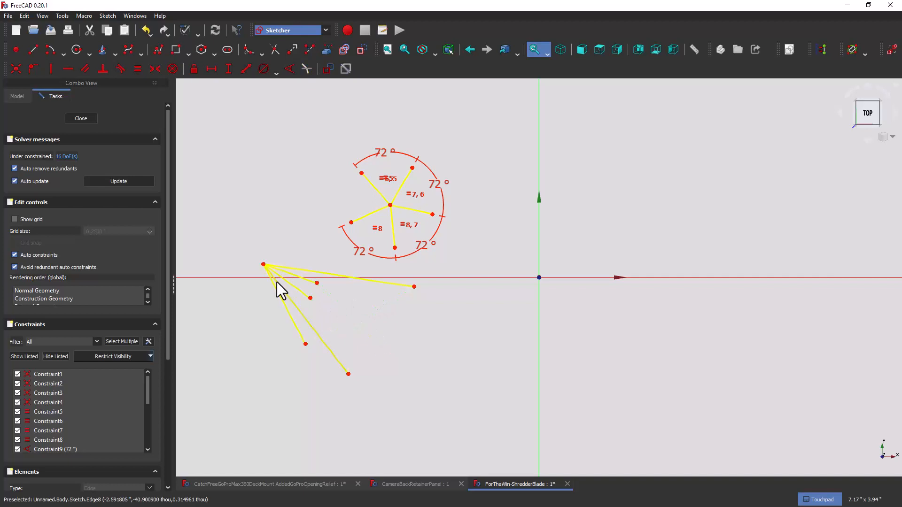
{"action": "key", "text": "ctrl+z"}
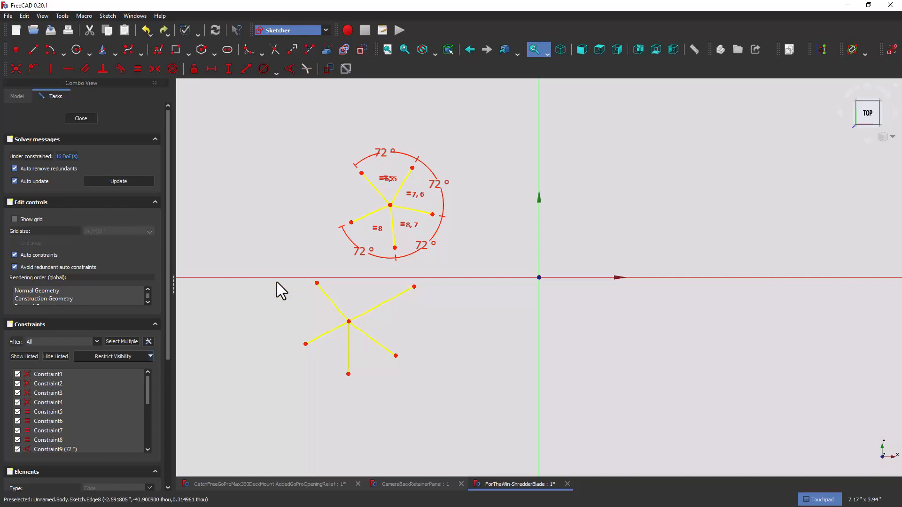
Make all five lines of the second star equal in length, selecting only the line edges.
{"action": "left_click", "coordinate": [368, 312]}
{"action": "left_click", "coordinate": [349, 356]}
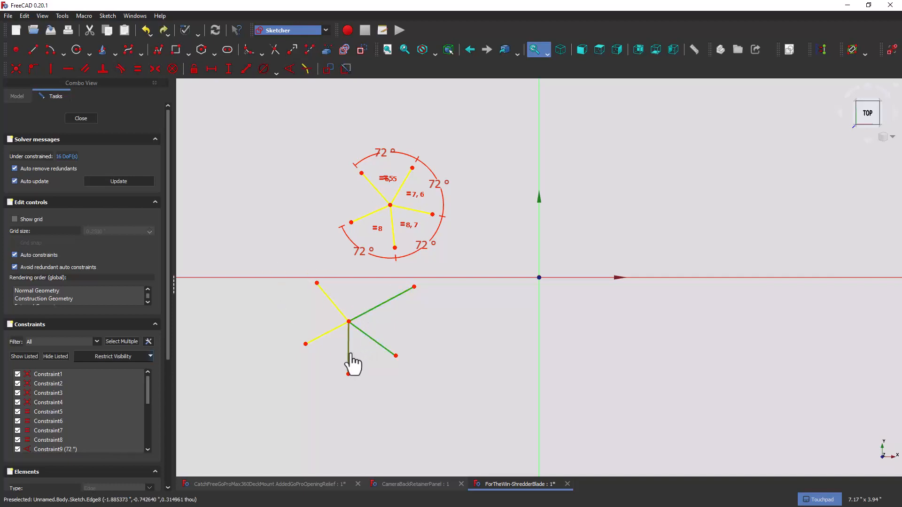
{"action": "left_click", "coordinate": [328, 333]}
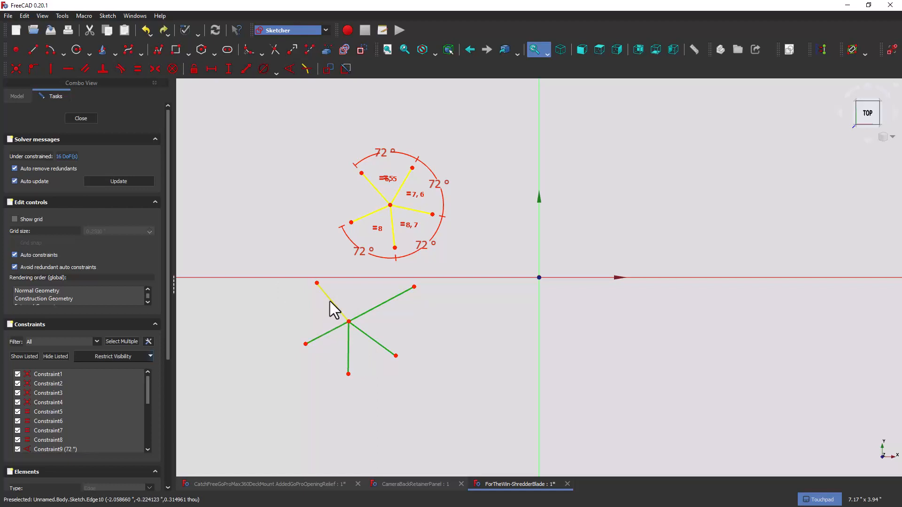
{"action": "left_click", "coordinate": [332, 303]}
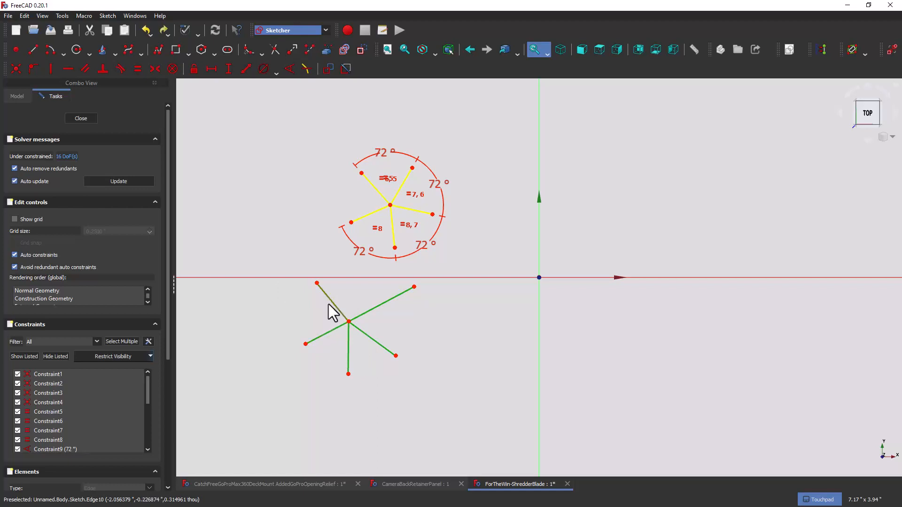
{"action": "left_click", "coordinate": [138, 68]}
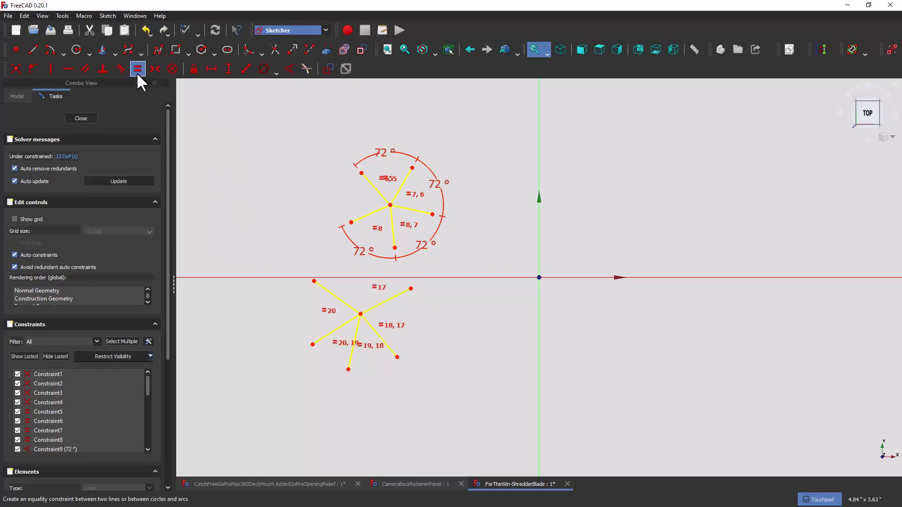
Constrain the angle between the second star's upper-right and upper-left lines to 72°.
{"action": "left_click", "coordinate": [392, 297]}
{"action": "left_click", "coordinate": [343, 300]}
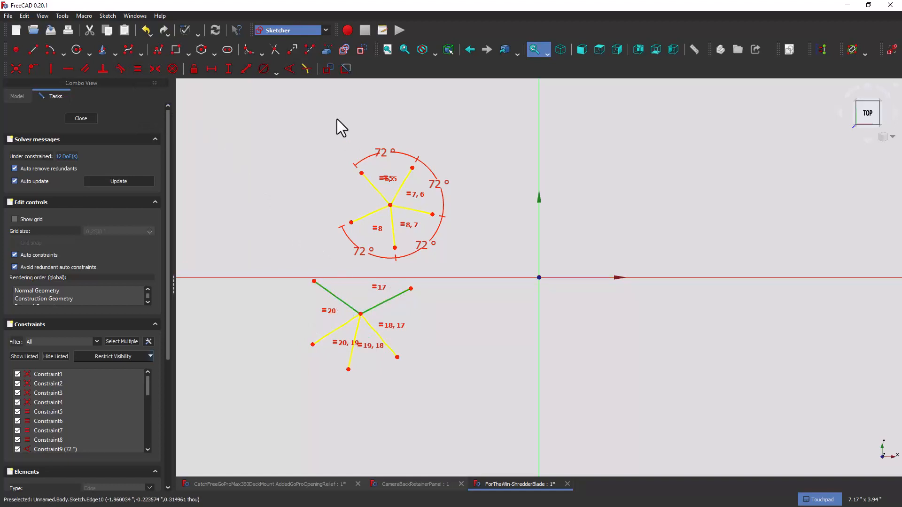
{"action": "left_click", "coordinate": [289, 70]}
{"action": "type", "text": "72"}
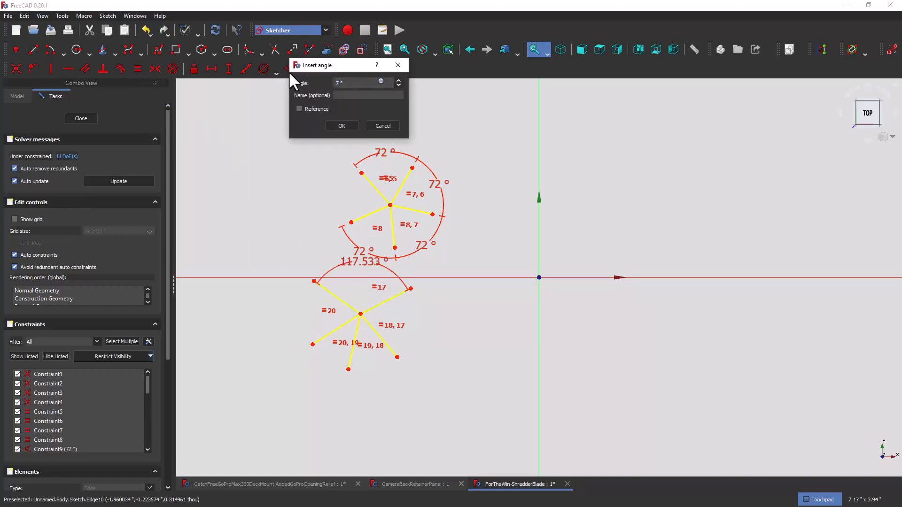
{"action": "key", "text": "Return"}
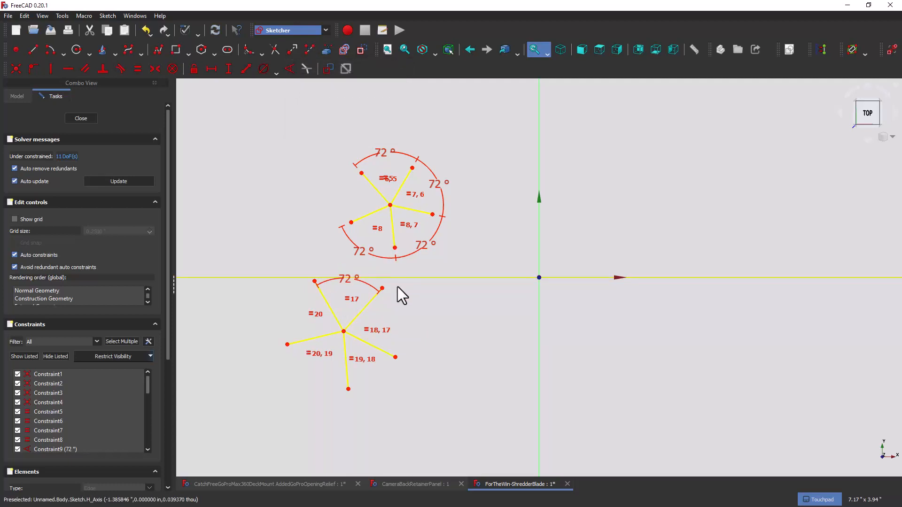
Constrain the angle between the second star's lower-right and upper-right lines to 72°.
{"action": "left_click", "coordinate": [371, 345]}
{"action": "left_click", "coordinate": [365, 309]}
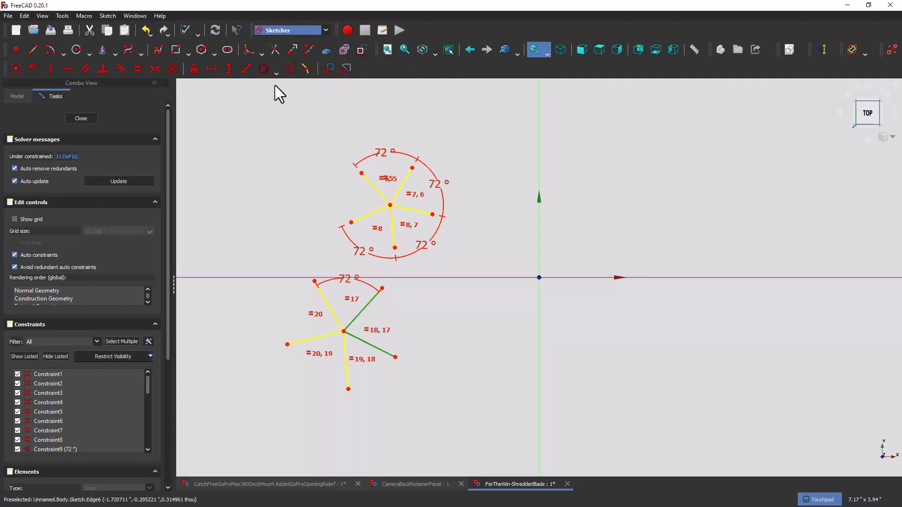
{"action": "left_click", "coordinate": [290, 68]}
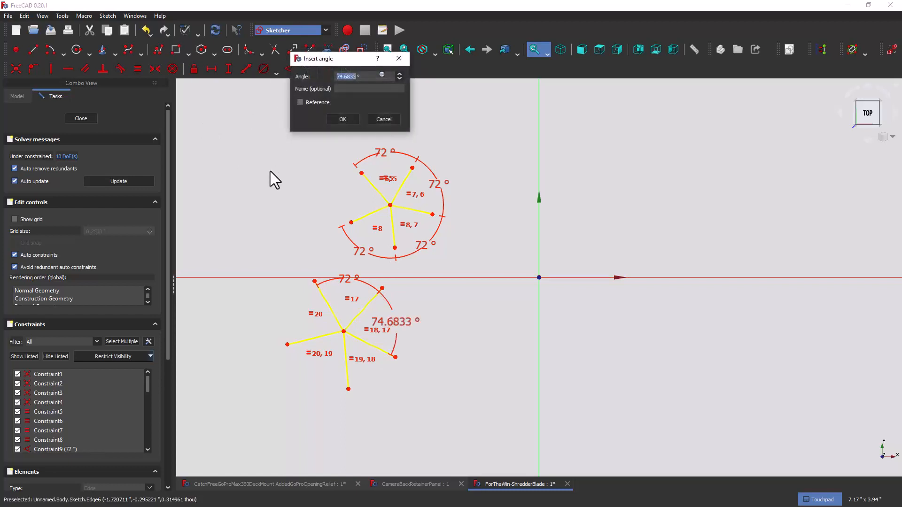
{"action": "type", "text": "72"}
{"action": "key", "text": "Return"}
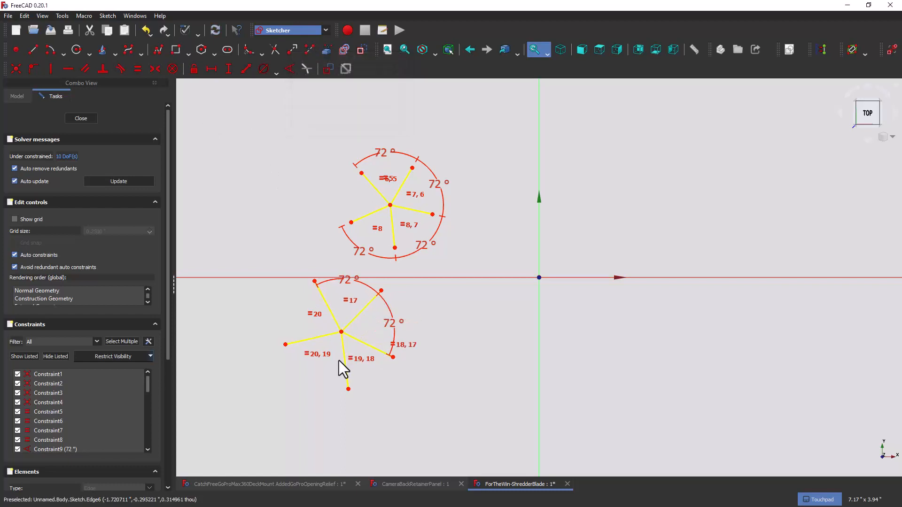
Constrain the angle between the second star's downward and lower-right lines to 72°.
{"action": "left_click", "coordinate": [347, 378]}
{"action": "left_click", "coordinate": [374, 349]}
{"action": "left_click", "coordinate": [288, 70]}
{"action": "type", "text": "72"}
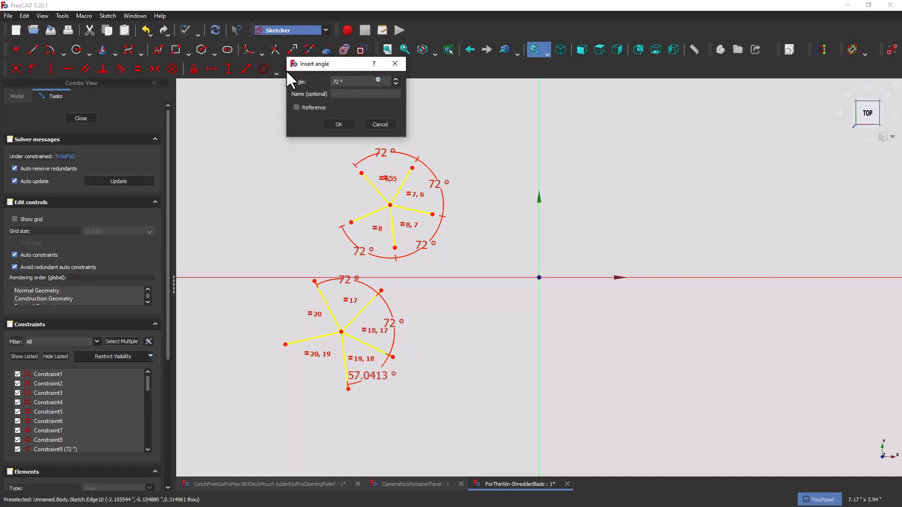
{"action": "key", "text": "Return"}
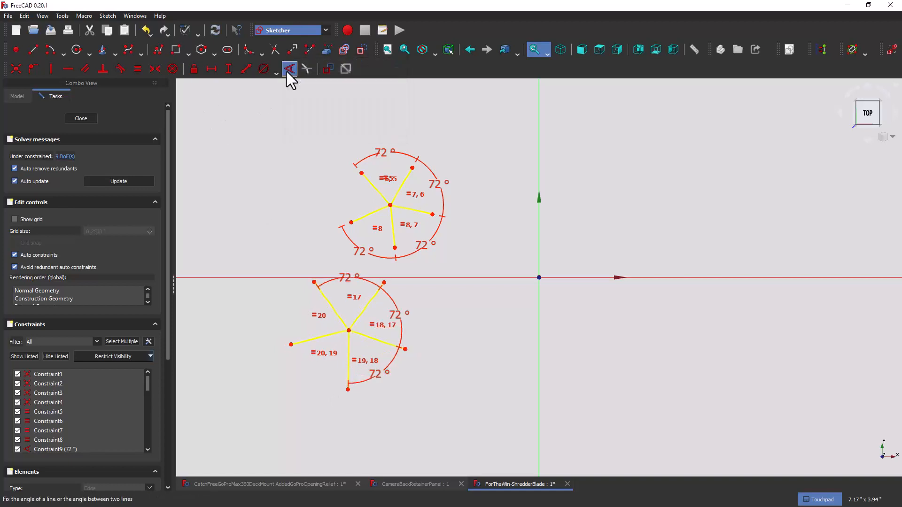
Constrain the angle between the second star's lower-left and downward lines to 72°.
{"action": "left_click", "coordinate": [319, 338]}
{"action": "left_click", "coordinate": [348, 368]}
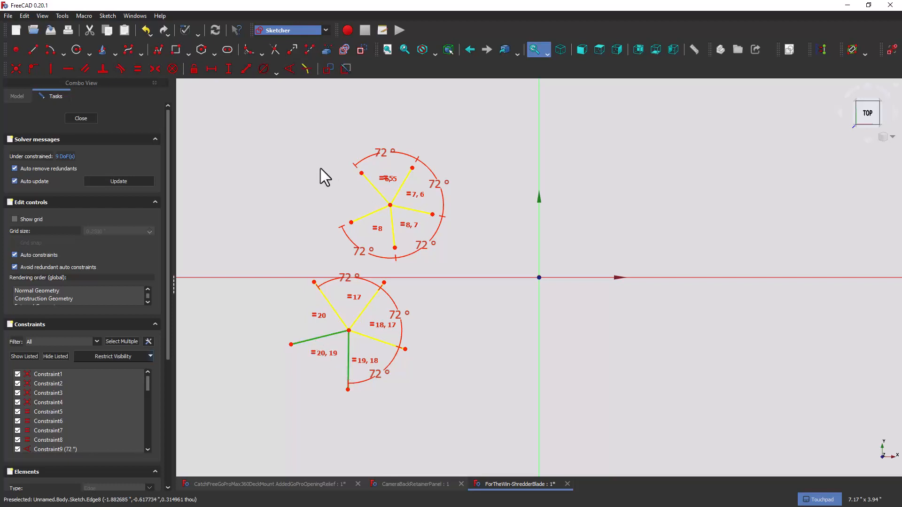
{"action": "left_click", "coordinate": [291, 69]}
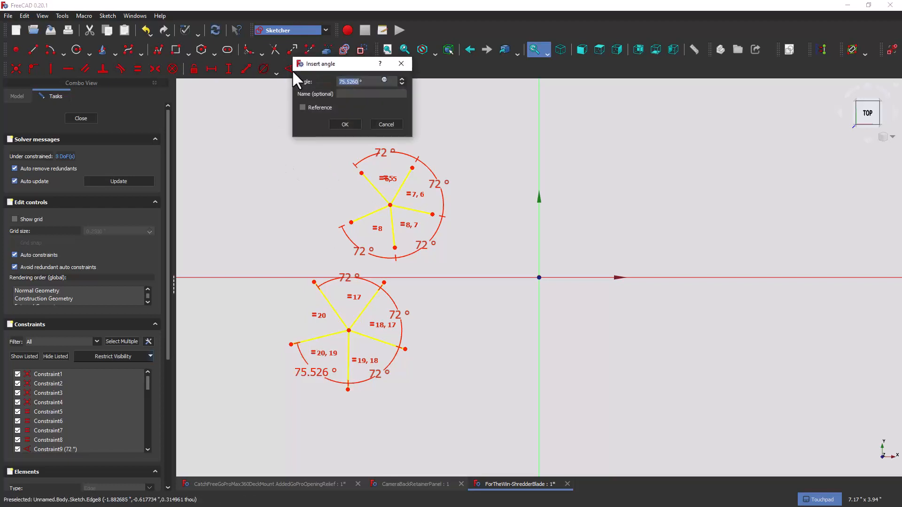
{"action": "key", "text": "Return"}
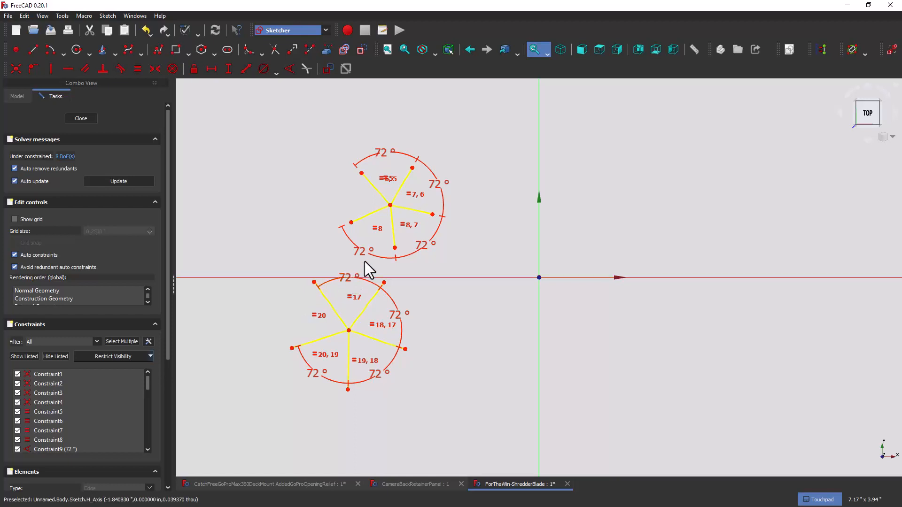
Make the first star's centre coincident with the sketch origin, and move the second star clear of it toward the lower left.
{"action": "left_click", "coordinate": [390, 204]}
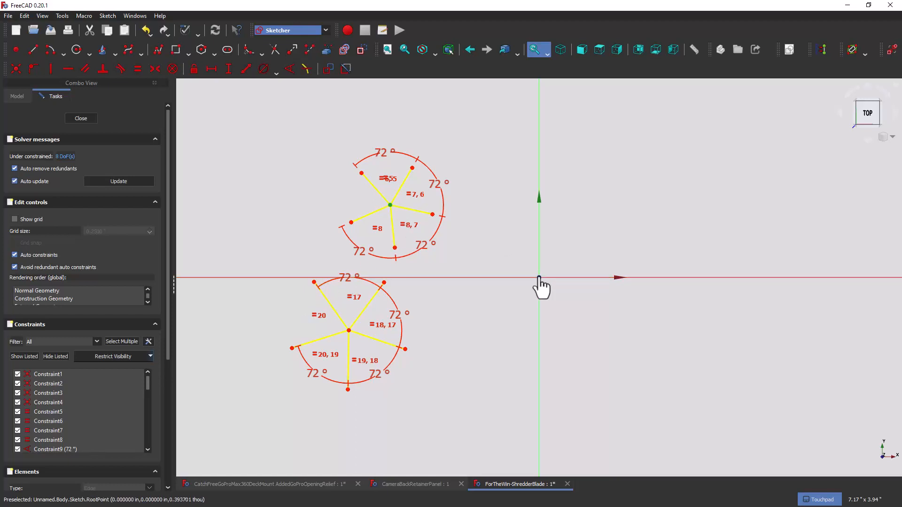
{"action": "left_click", "coordinate": [19, 69]}
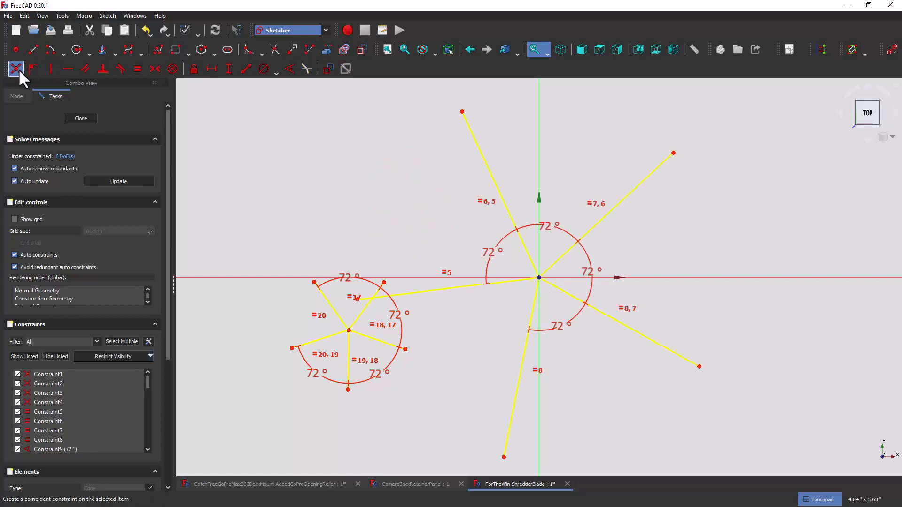
{"action": "left_click_drag", "start_coordinate": [349, 330], "coordinate": [225, 419]}
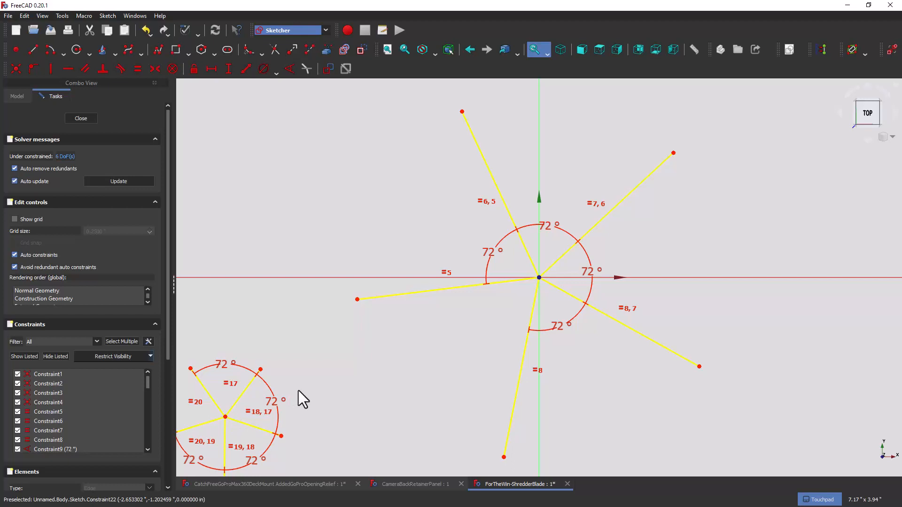
Move the second star farther toward the lower left and draw a circle about 2.1 in in diameter above left of the first star.
{"action": "scroll", "coordinate": [298, 390], "scroll_direction": "down", "scroll_amount": 5}
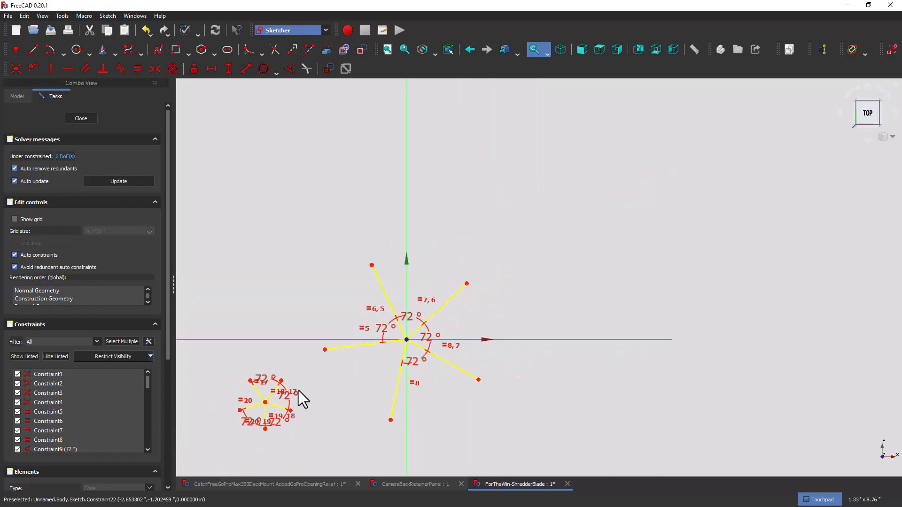
{"action": "left_click_drag", "start_coordinate": [265, 403], "coordinate": [191, 452]}
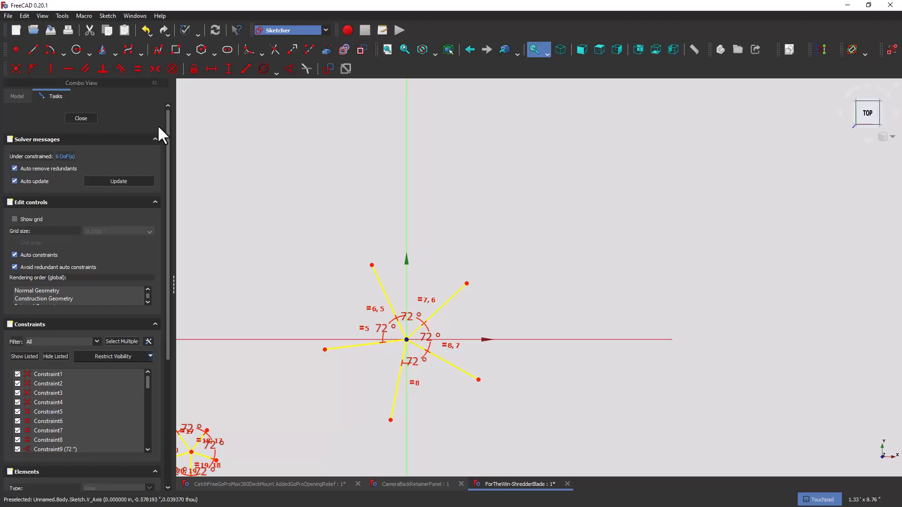
{"action": "left_click", "coordinate": [76, 49]}
{"action": "left_click", "coordinate": [283, 208]}
{"action": "left_click", "coordinate": [325, 234]}
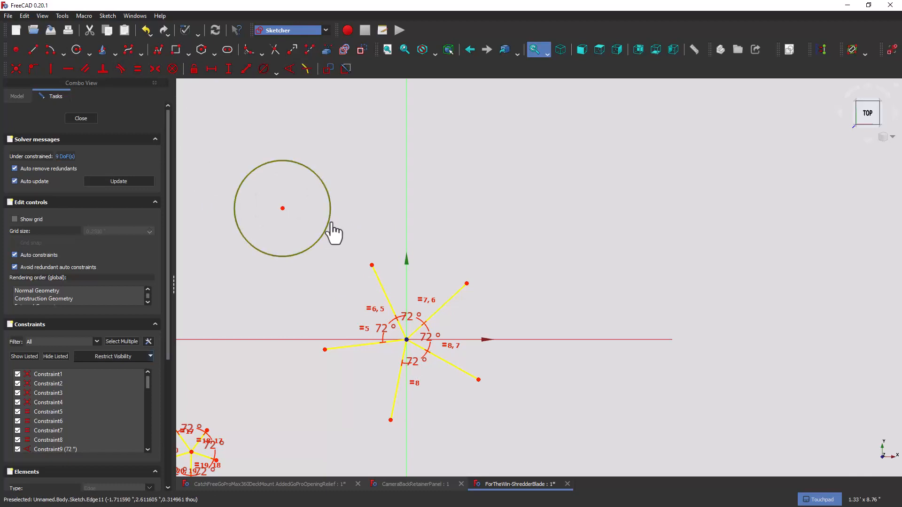
Constrain the new circle's diameter to 6 in.
{"action": "left_click", "coordinate": [331, 226]}
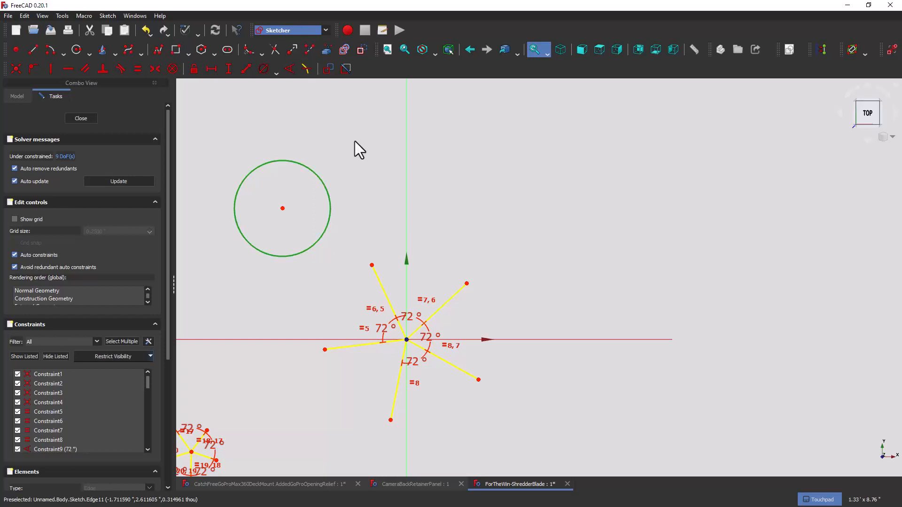
{"action": "left_click", "coordinate": [264, 70]}
{"action": "type", "text": "6"}
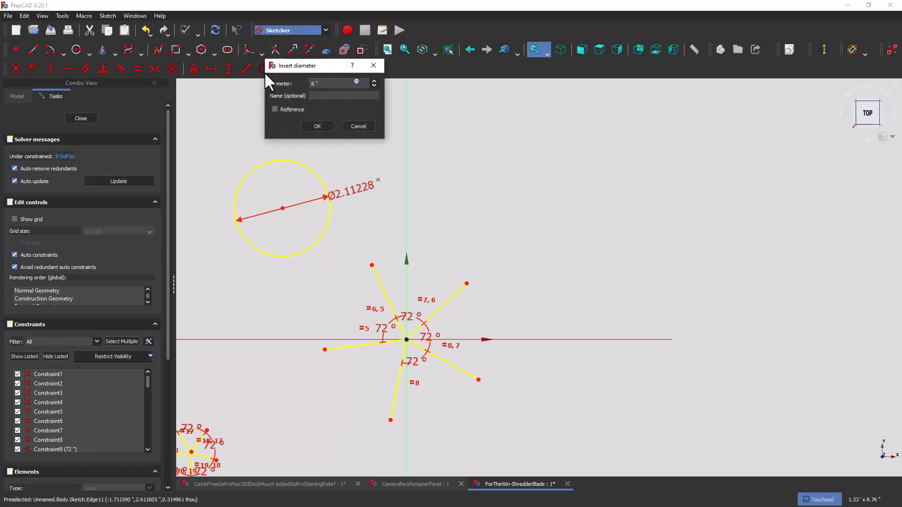
{"action": "key", "text": "Return"}
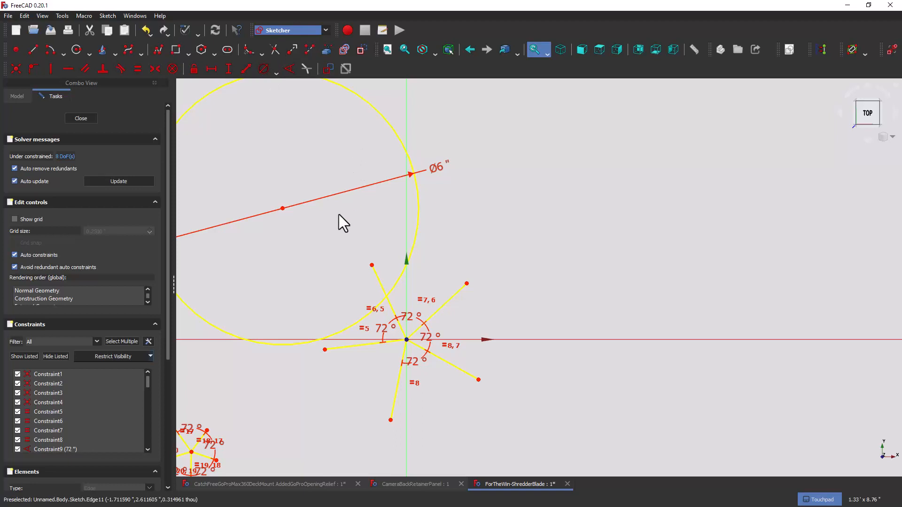
Make the 6 in circle's centre coincident with the sketch origin.
{"action": "mouse_move", "coordinate": [283, 208]}
{"action": "left_mouse_down"}
{"action": "mouse_move", "coordinate": [366, 281]}
{"action": "mouse_move", "coordinate": [411, 356]}
{"action": "mouse_move", "coordinate": [408, 184]}
{"action": "mouse_move", "coordinate": [519, 194]}
{"action": "left_mouse_up"}
{"action": "left_click", "coordinate": [520, 193]}
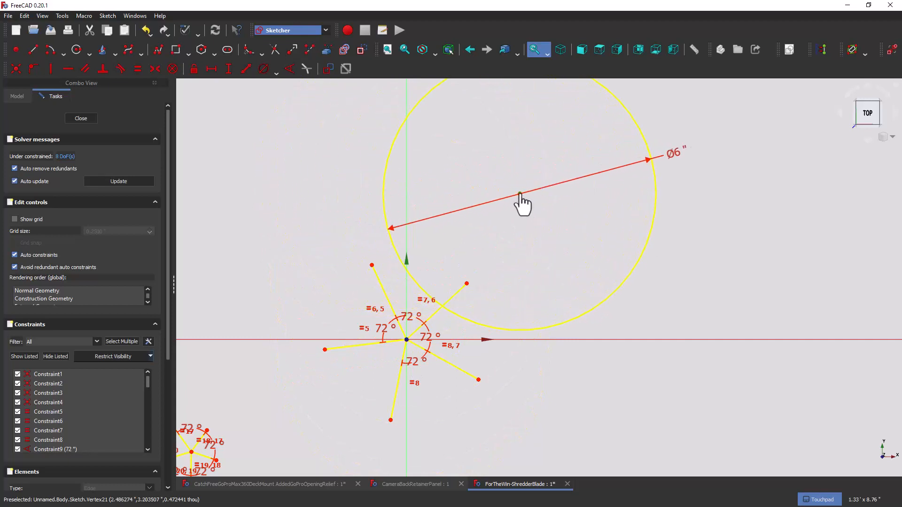
{"action": "left_click", "coordinate": [16, 69]}
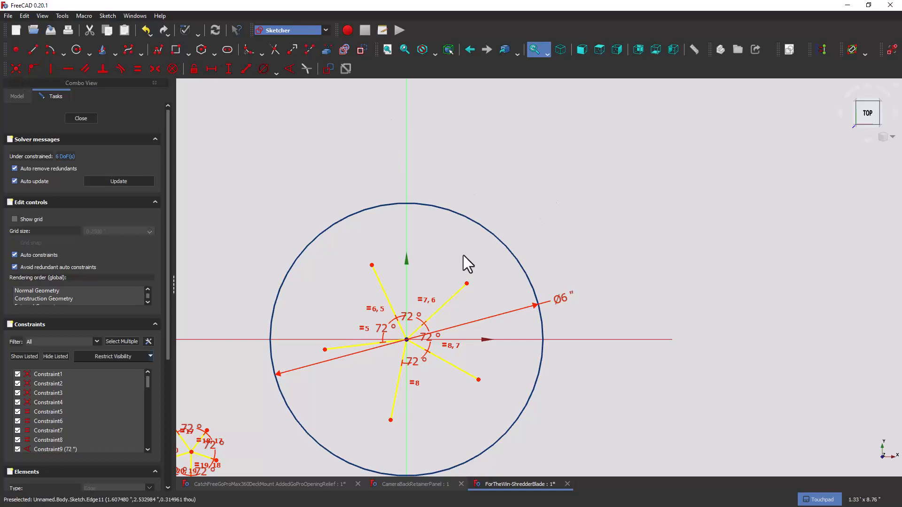
Convert the 6 in circle to construction geometry and turn and shrink the first star inside it.
{"action": "left_click", "coordinate": [495, 241]}
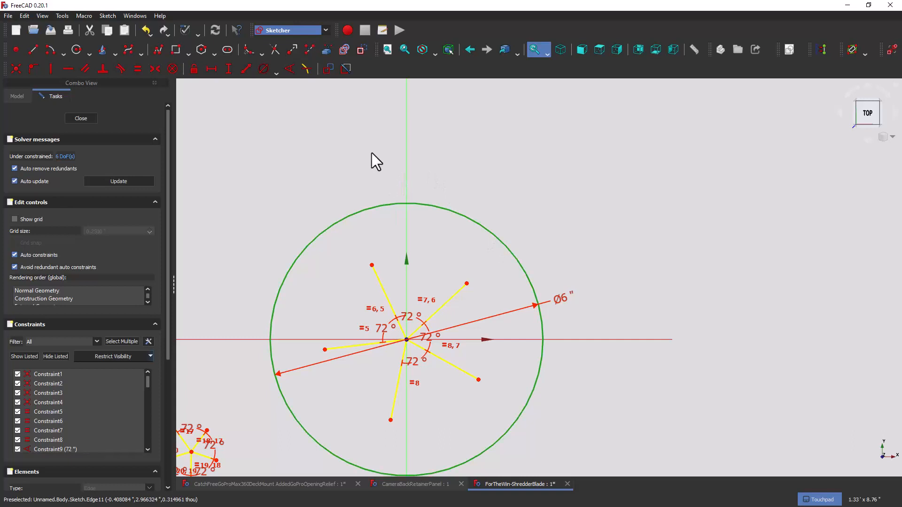
{"action": "left_click", "coordinate": [360, 50]}
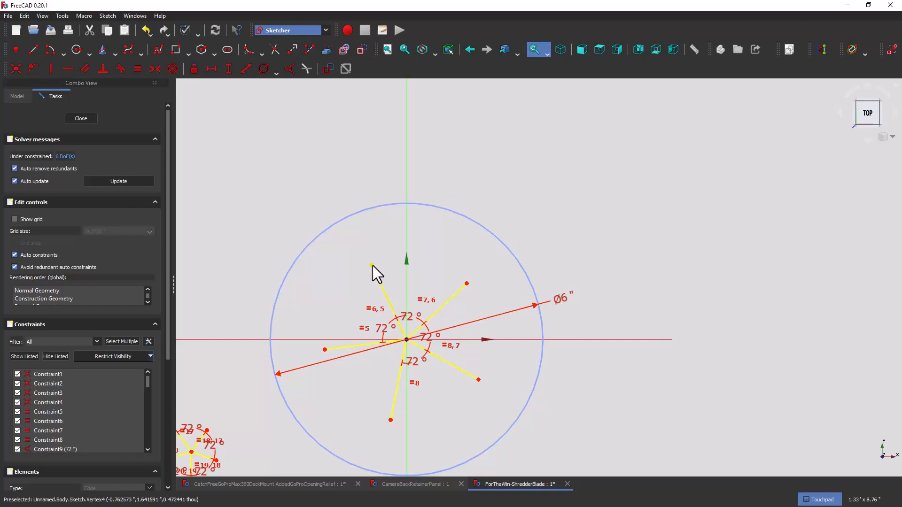
{"action": "left_click_drag", "start_coordinate": [372, 266], "coordinate": [474, 354]}
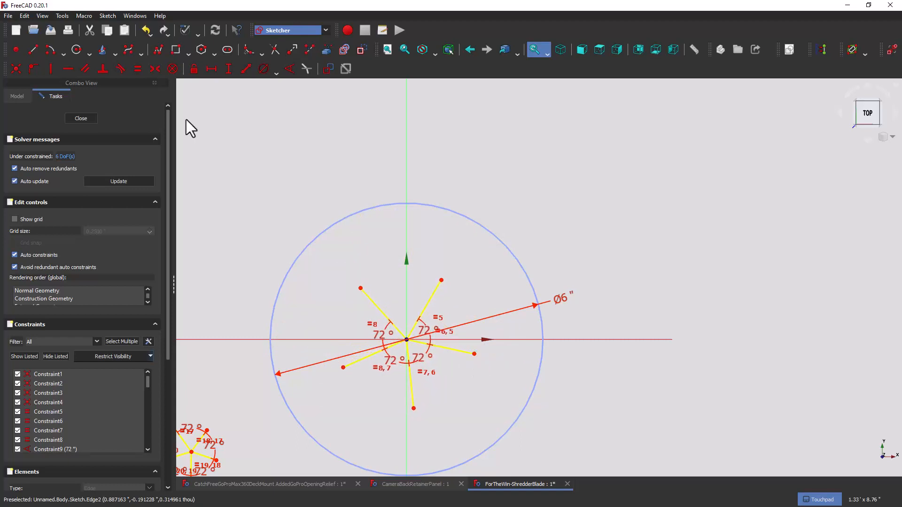
Draw a circle above left of the first star and constrain it equal to the 6 in construction circle.
{"action": "left_click", "coordinate": [76, 49]}
{"action": "left_click", "coordinate": [334, 201]}
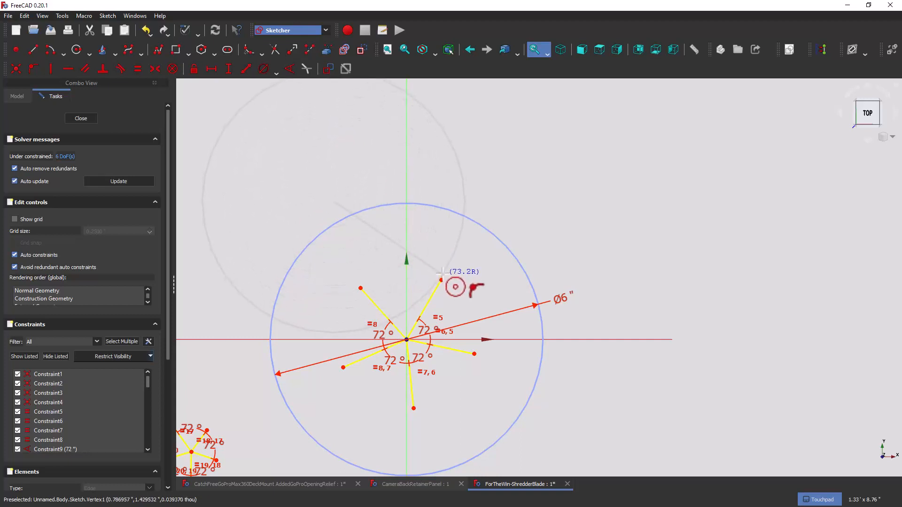
{"action": "left_click", "coordinate": [453, 259]}
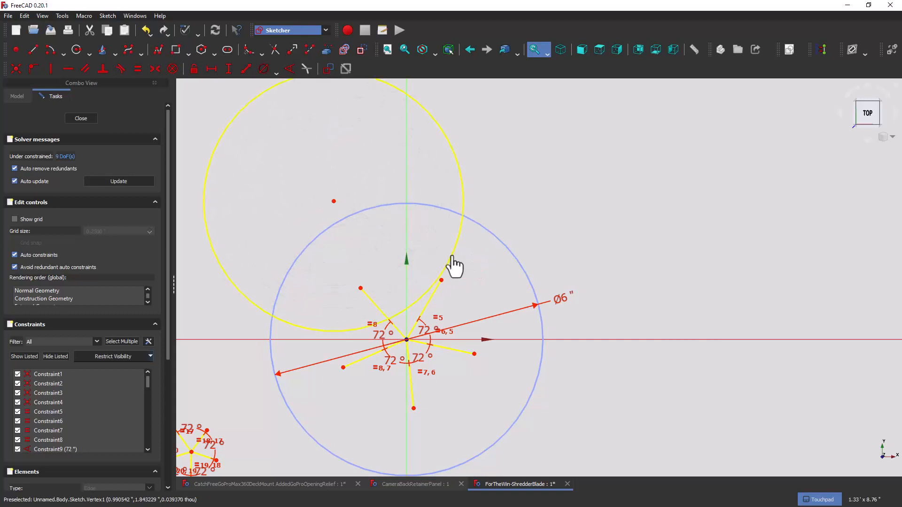
{"action": "left_click", "coordinate": [462, 179]}
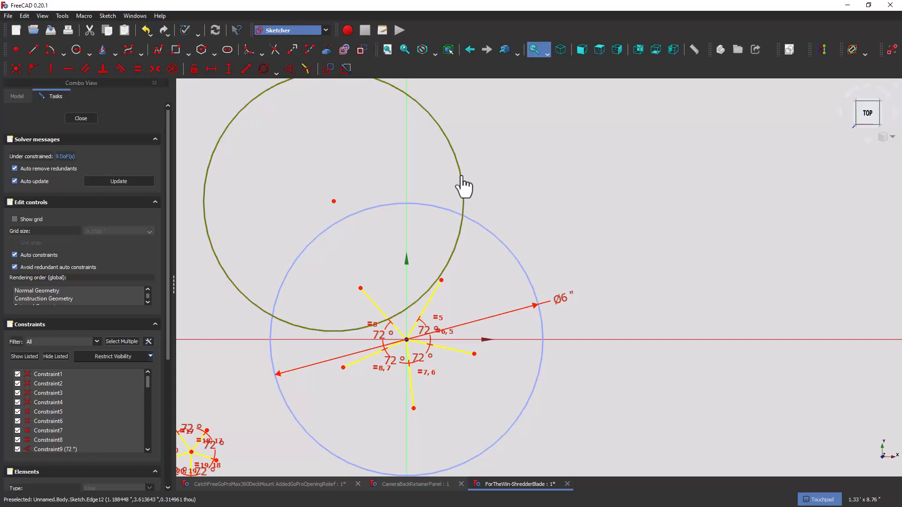
{"action": "left_click", "coordinate": [486, 230]}
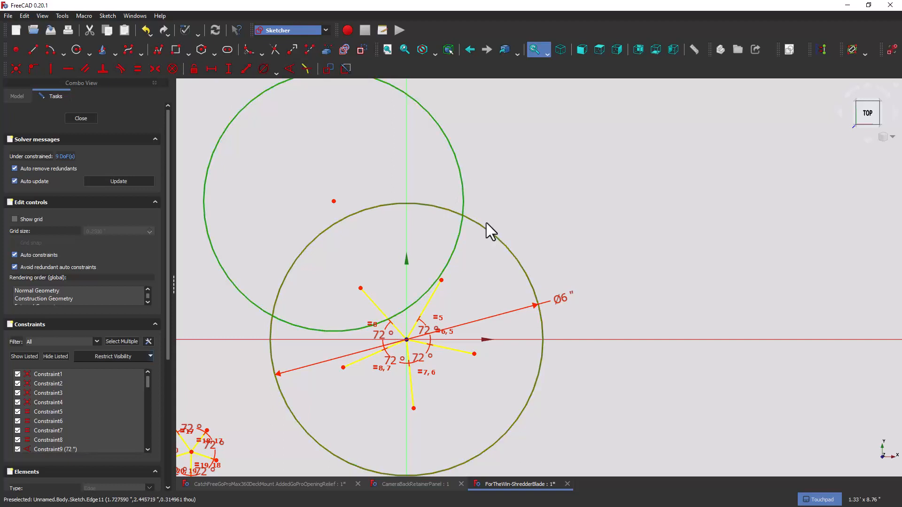
{"action": "left_click", "coordinate": [136, 70]}
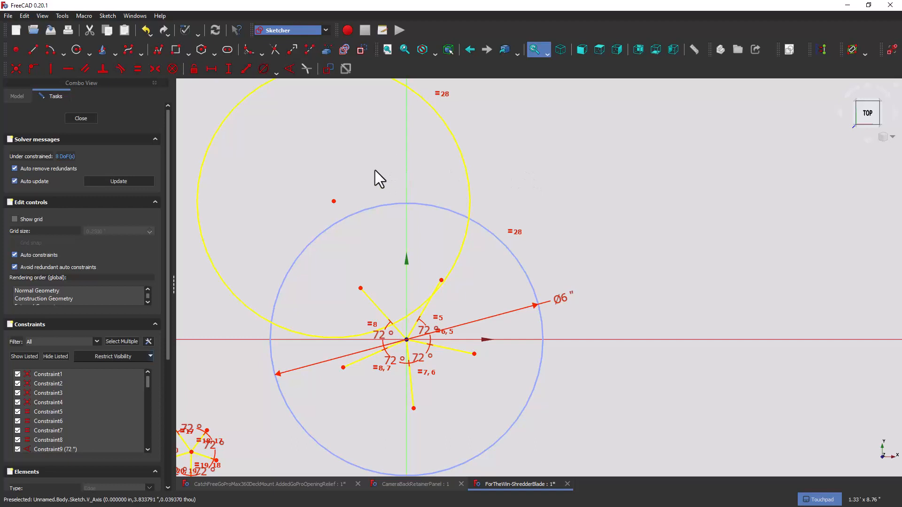
Move the new circle so its centre sits just above the end of the first star's upper-right line.
{"action": "left_click_drag", "start_coordinate": [334, 201], "coordinate": [413, 322]}
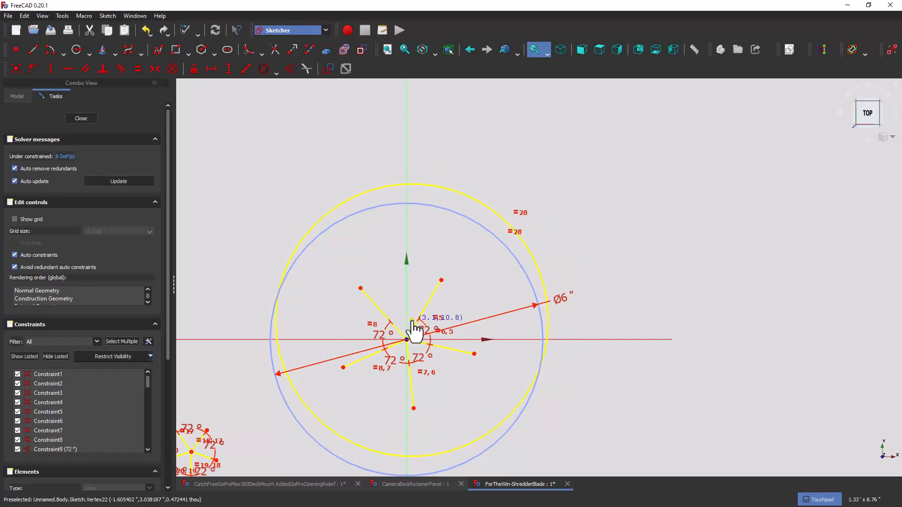
{"action": "left_click_drag", "start_coordinate": [412, 322], "coordinate": [418, 305]}
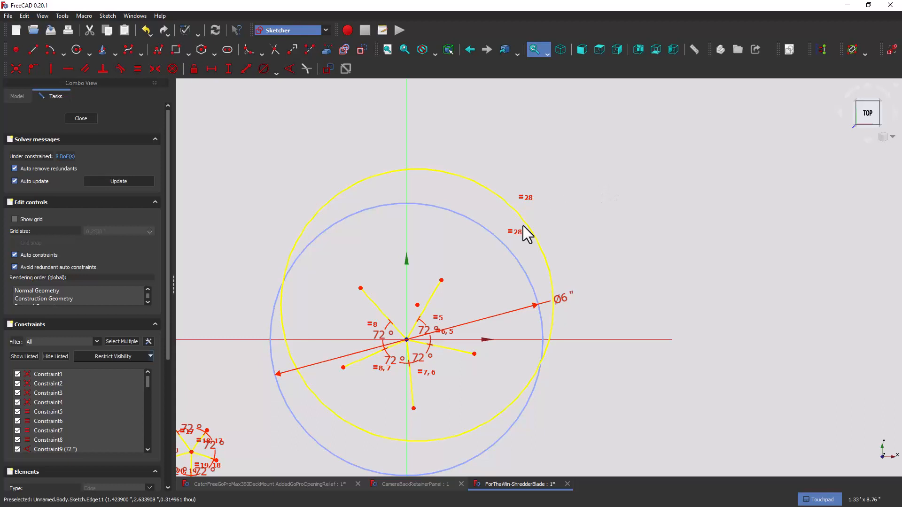
{"action": "left_click_drag", "start_coordinate": [418, 303], "coordinate": [440, 236]}
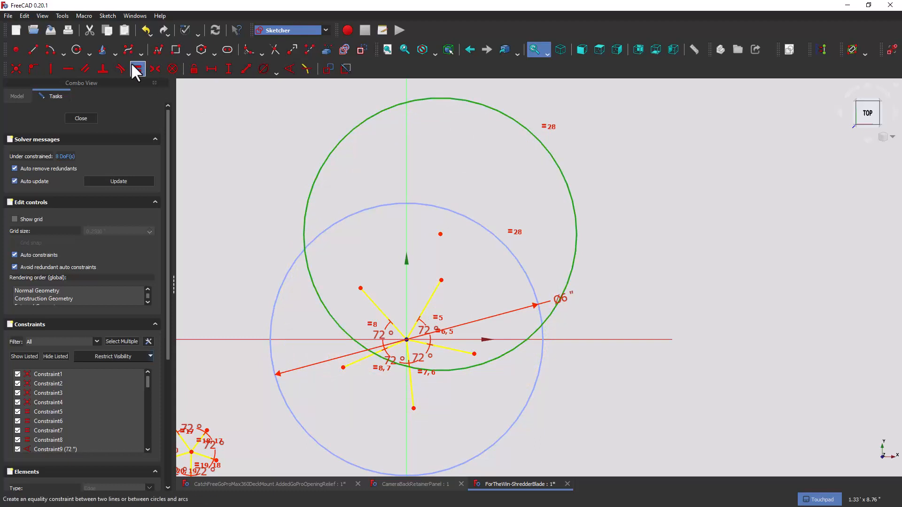
Draw four small circles in a vertical column to the right of the two large circles.
{"action": "left_click", "coordinate": [76, 49]}
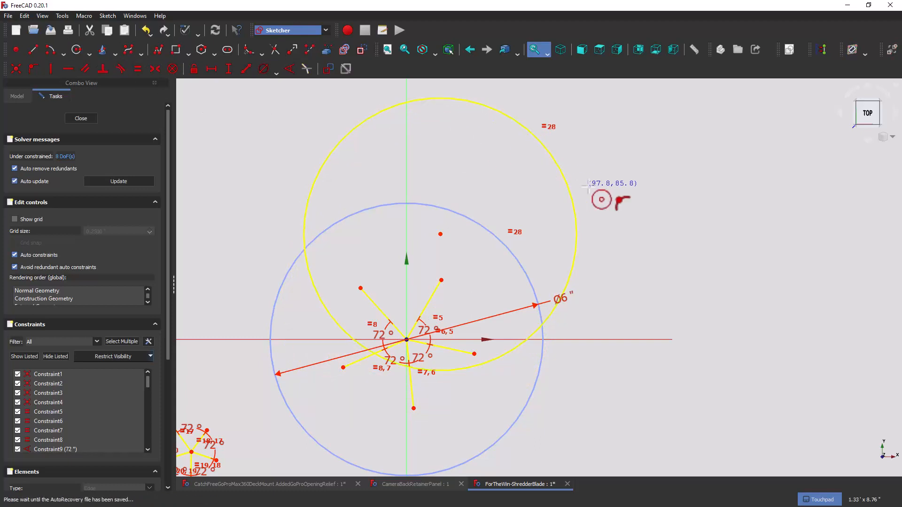
{"action": "left_click", "coordinate": [654, 218]}
{"action": "left_click", "coordinate": [645, 244]}
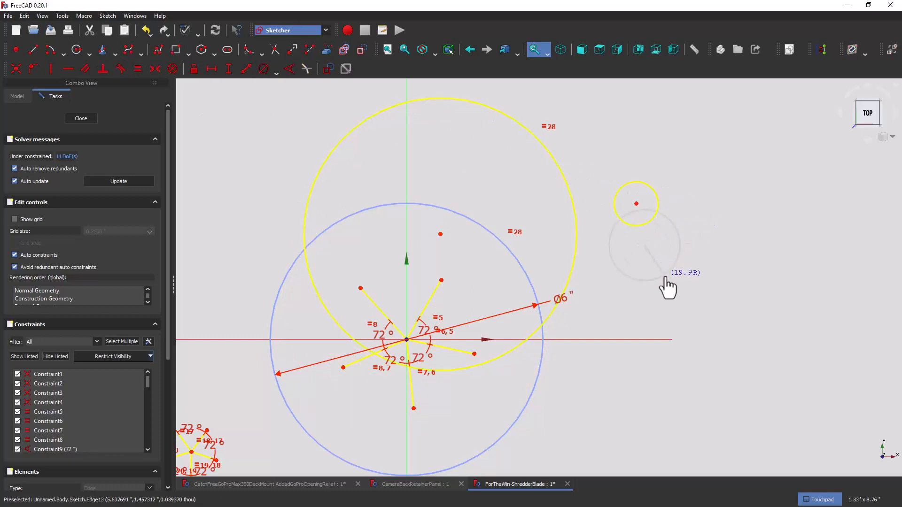
{"action": "left_click", "coordinate": [664, 278]}
{"action": "left_click", "coordinate": [664, 311]}
{"action": "left_click", "coordinate": [679, 335]}
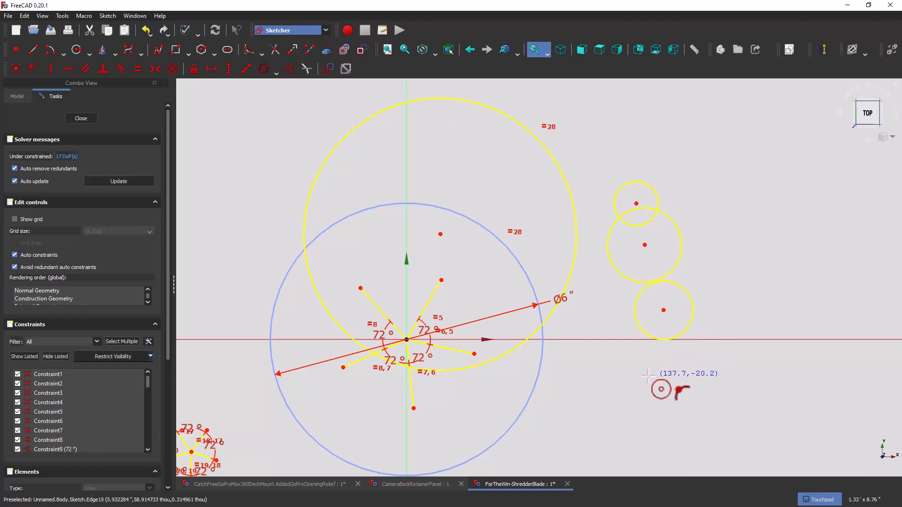
{"action": "left_click", "coordinate": [644, 378]}
{"action": "left_click", "coordinate": [664, 406]}
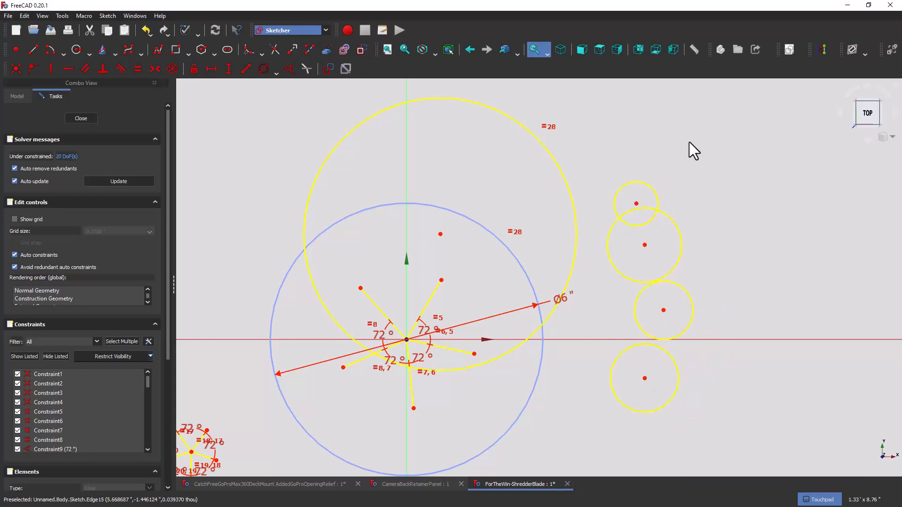
Constrain the four small circles equal to the large non-construction circle.
{"action": "left_click", "coordinate": [573, 196]}
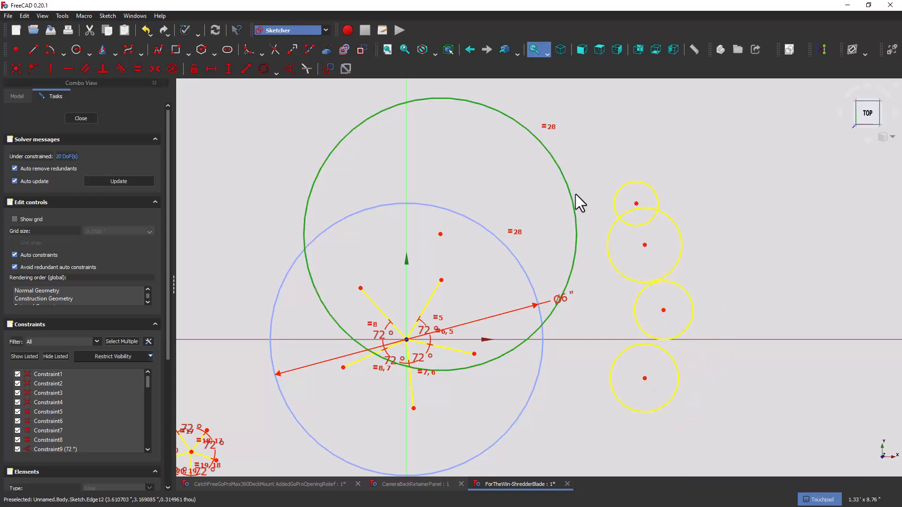
{"action": "left_click", "coordinate": [618, 190]}
{"action": "left_click", "coordinate": [609, 244]}
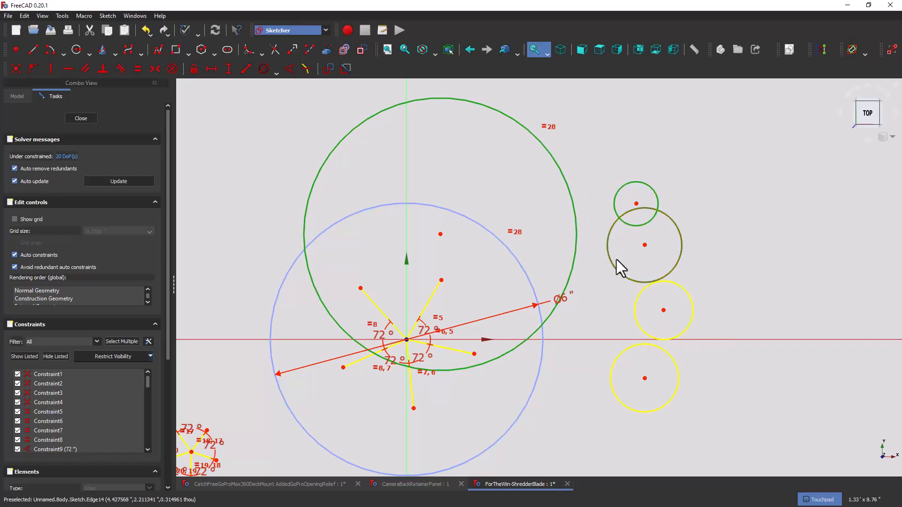
{"action": "left_click", "coordinate": [635, 302]}
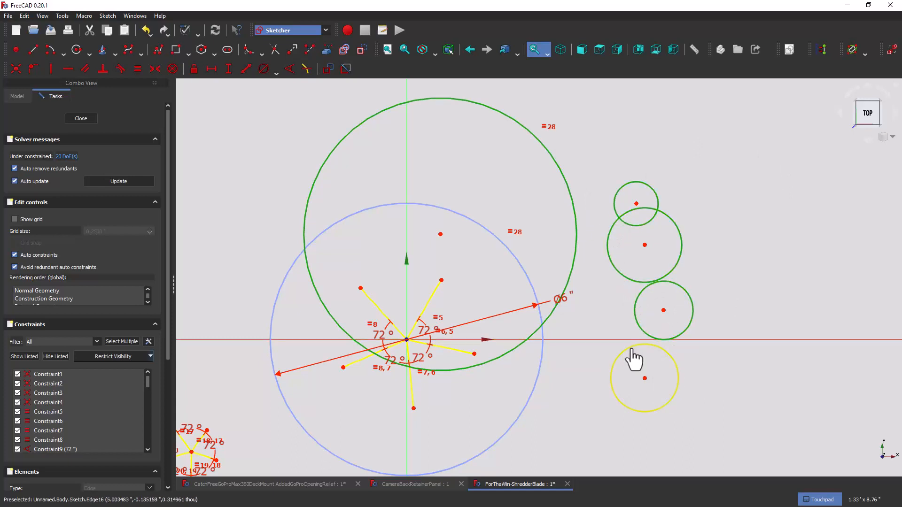
{"action": "left_click", "coordinate": [632, 349]}
{"action": "left_click", "coordinate": [137, 69]}
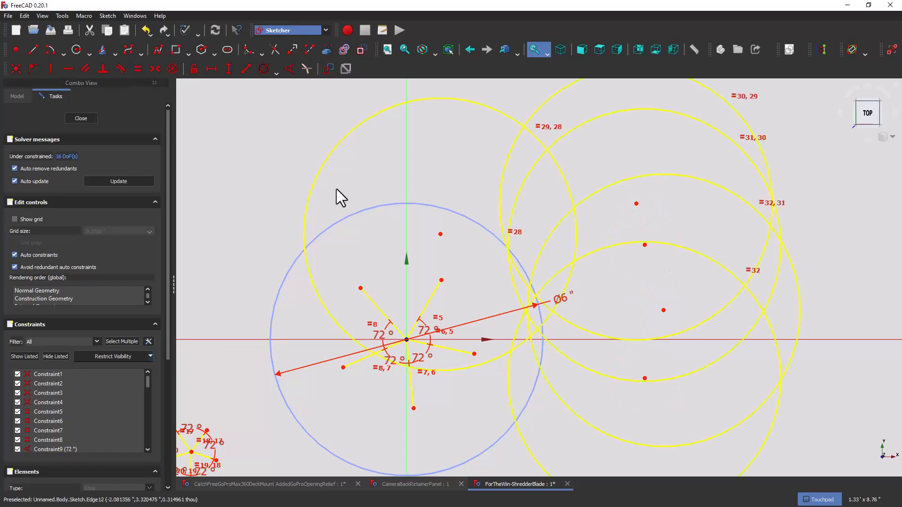
Make the centre of the circle above the star coincident with the end of the first star's upper-right line.
{"action": "left_click", "coordinate": [441, 235]}
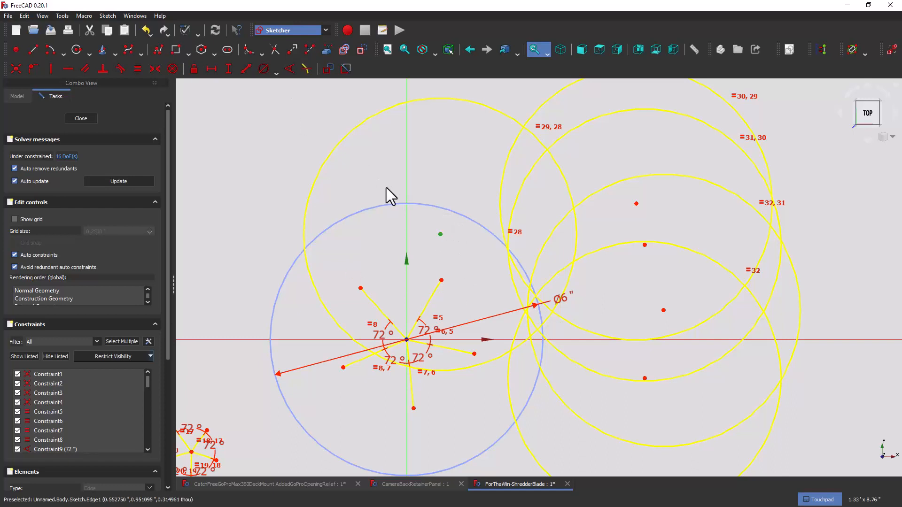
{"action": "left_click", "coordinate": [442, 279]}
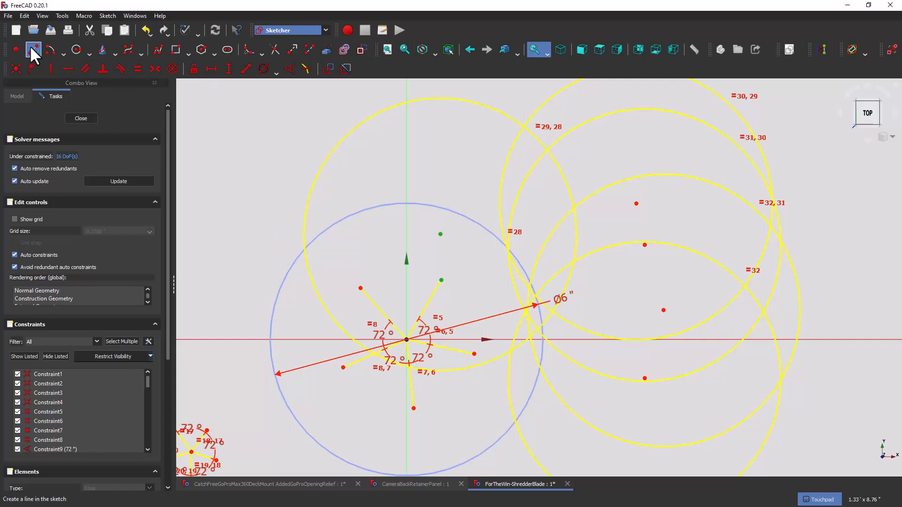
{"action": "left_click", "coordinate": [19, 66]}
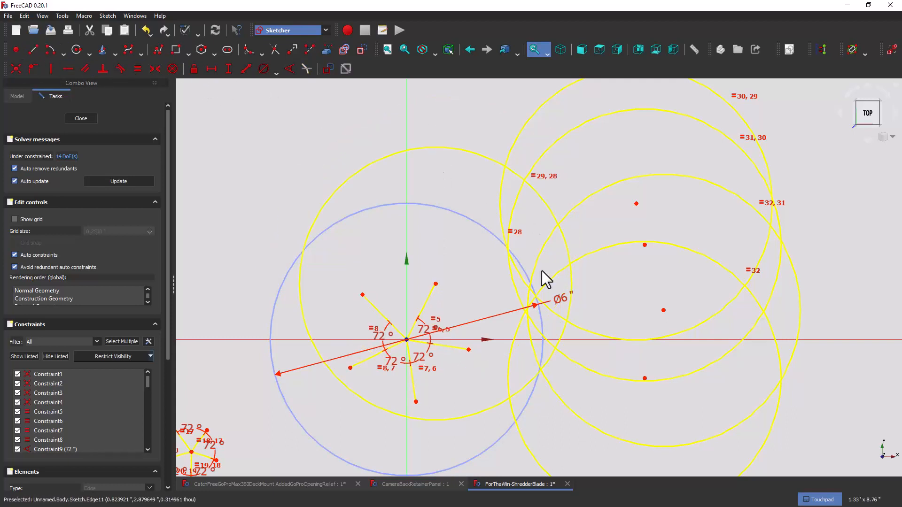
Make the centre of the column's topmost circle coincident with the end of the first star's lower-right line.
{"action": "left_click", "coordinate": [469, 352]}
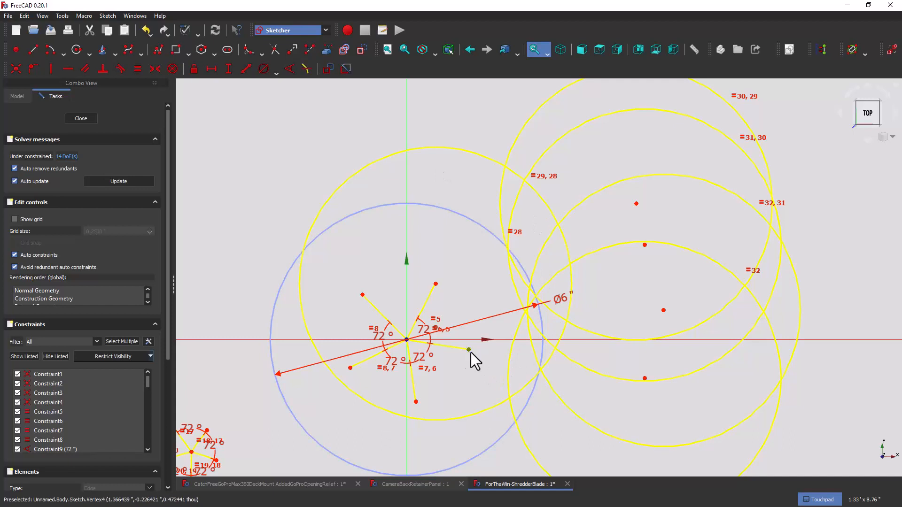
{"action": "left_click", "coordinate": [636, 204]}
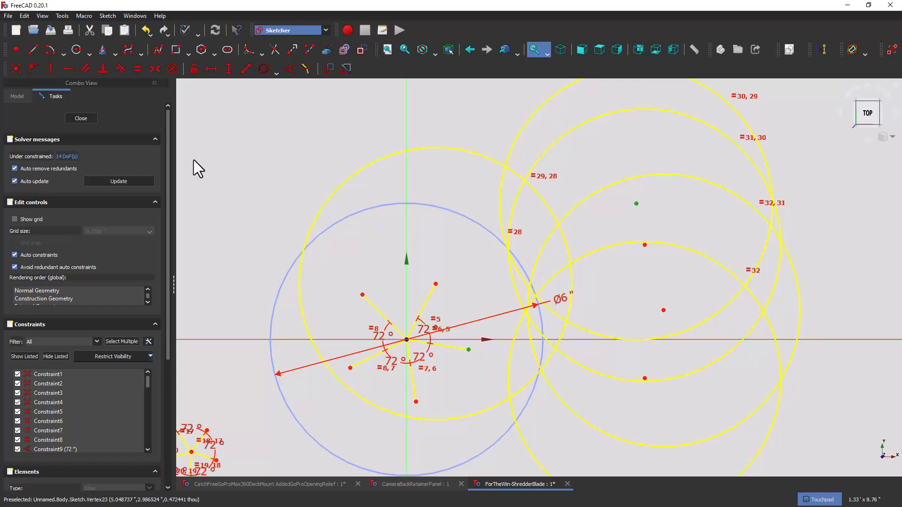
{"action": "left_click", "coordinate": [15, 69]}
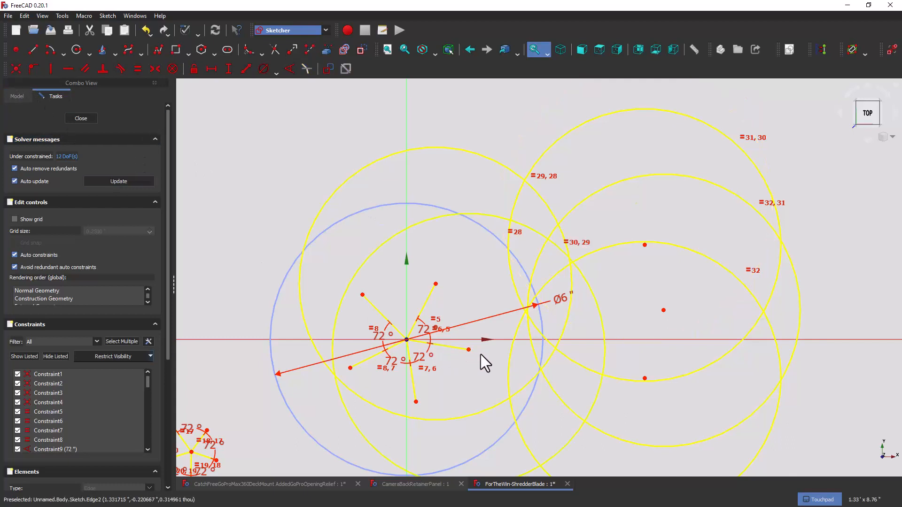
Make the centre of the topmost remaining circle in the column coincident with the end of the first star's downward line.
{"action": "left_click", "coordinate": [417, 403]}
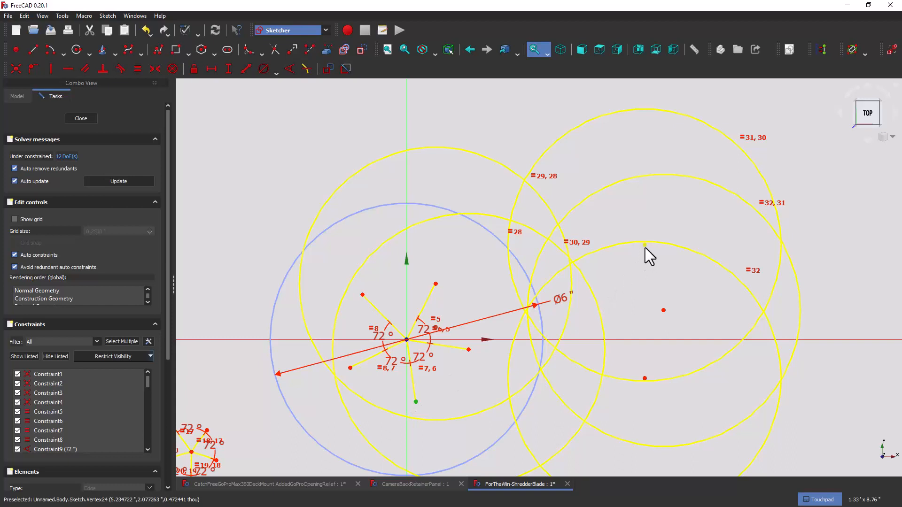
{"action": "left_click", "coordinate": [10, 66]}
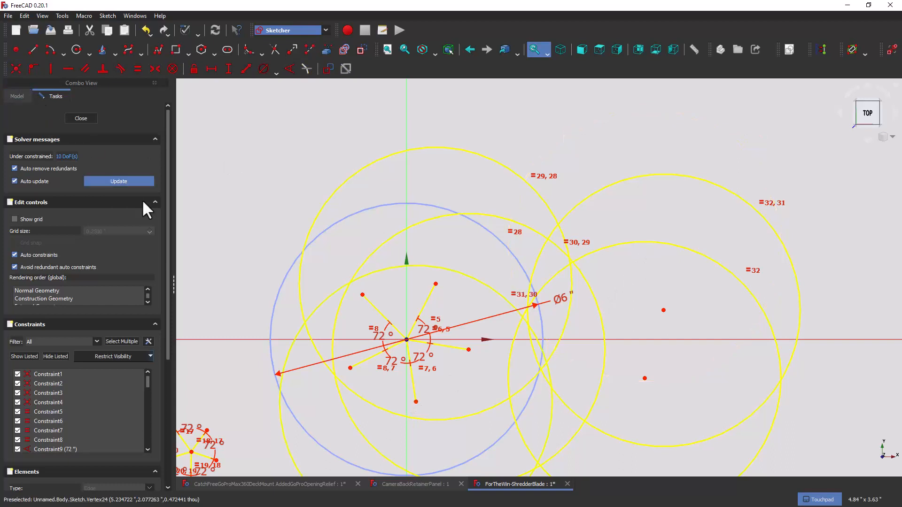
Make the centre of the lower unattached circle coincident with the end of the first star's lower-left line.
{"action": "left_click", "coordinate": [351, 368]}
{"action": "left_click", "coordinate": [644, 377]}
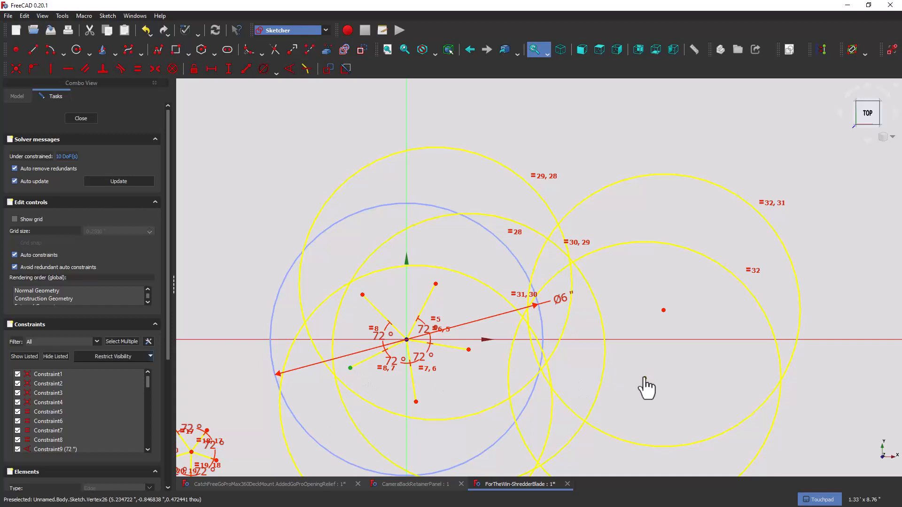
{"action": "left_click", "coordinate": [15, 69]}
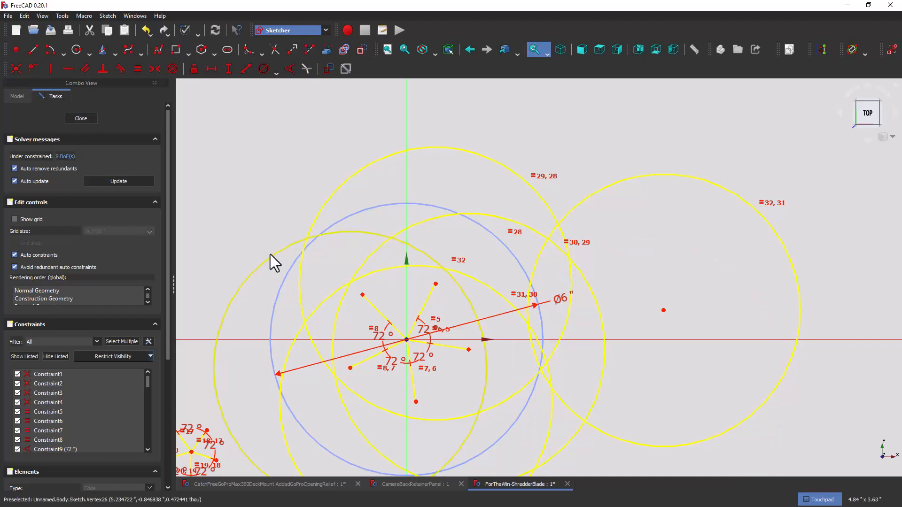
Make the centre of the last unattached circle coincident with the end of the first star's upper-left line.
{"action": "left_click", "coordinate": [363, 295]}
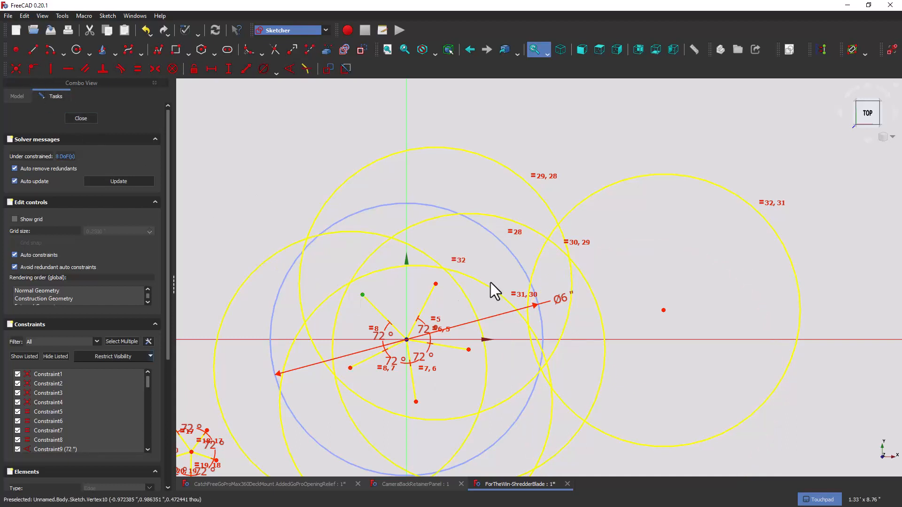
{"action": "left_click", "coordinate": [664, 312]}
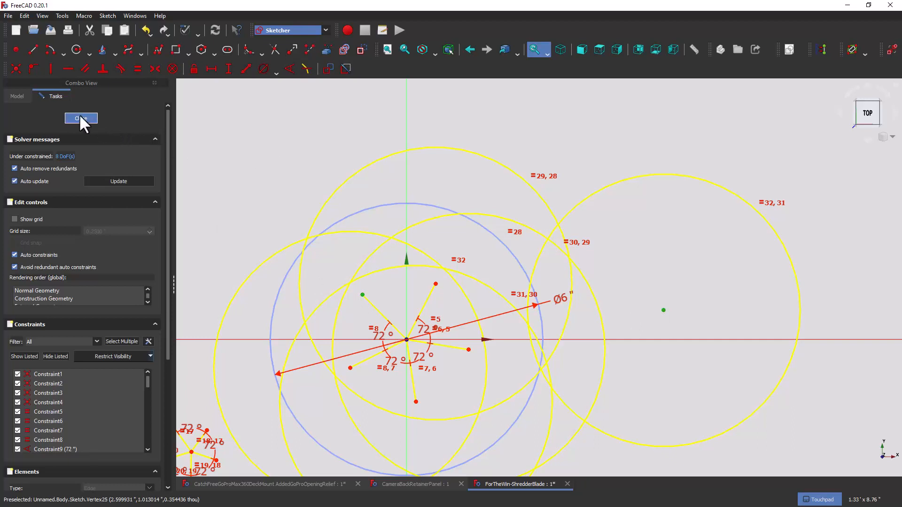
{"action": "left_click", "coordinate": [14, 69]}
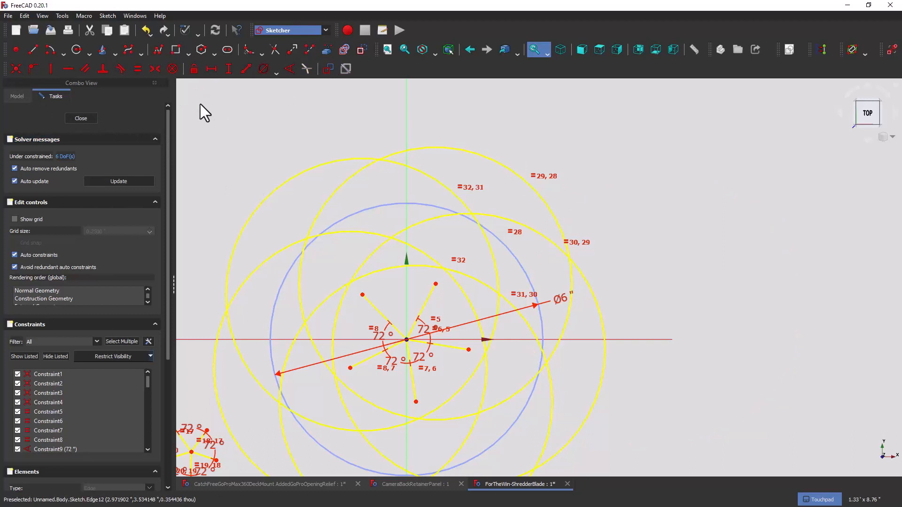
Move the second star by its centre point into the empty area up and left of the overlapping circles.
{"action": "left_click", "coordinate": [388, 52]}
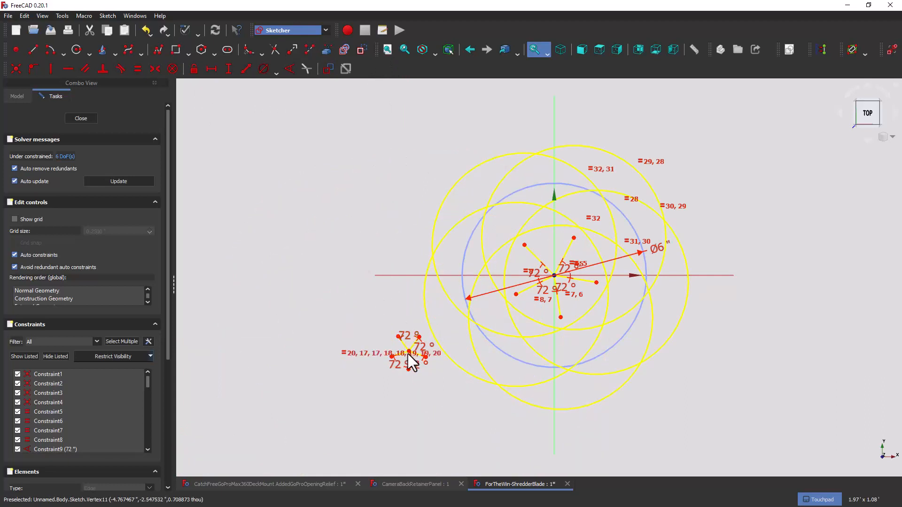
{"action": "left_click_drag", "start_coordinate": [408, 352], "coordinate": [393, 356]}
{"action": "left_click_drag", "start_coordinate": [330, 323], "coordinate": [452, 399]}
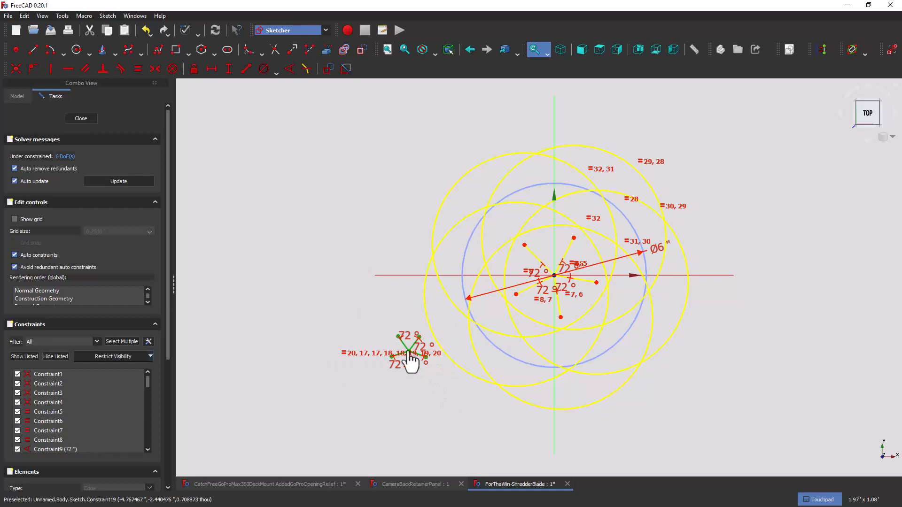
{"action": "mouse_move", "coordinate": [409, 352]}
{"action": "left_mouse_down"}
{"action": "mouse_move", "coordinate": [343, 317]}
{"action": "mouse_move", "coordinate": [314, 169]}
{"action": "mouse_move", "coordinate": [372, 142]}
{"action": "mouse_move", "coordinate": [387, 154]}
{"action": "left_mouse_up"}
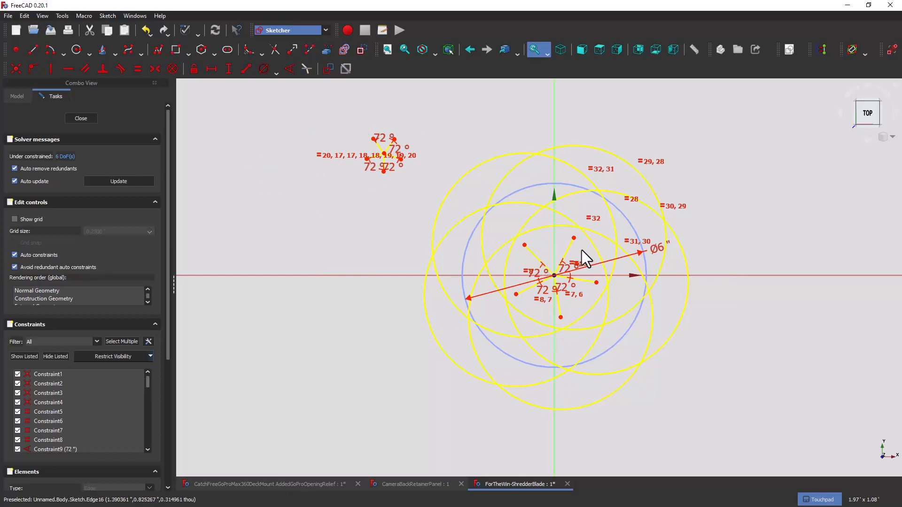
Shrink the first star by moving the end of its upper-right line inward to about (9.2, 7.7).
{"action": "scroll", "coordinate": [582, 250], "scroll_direction": "up", "scroll_amount": 5}
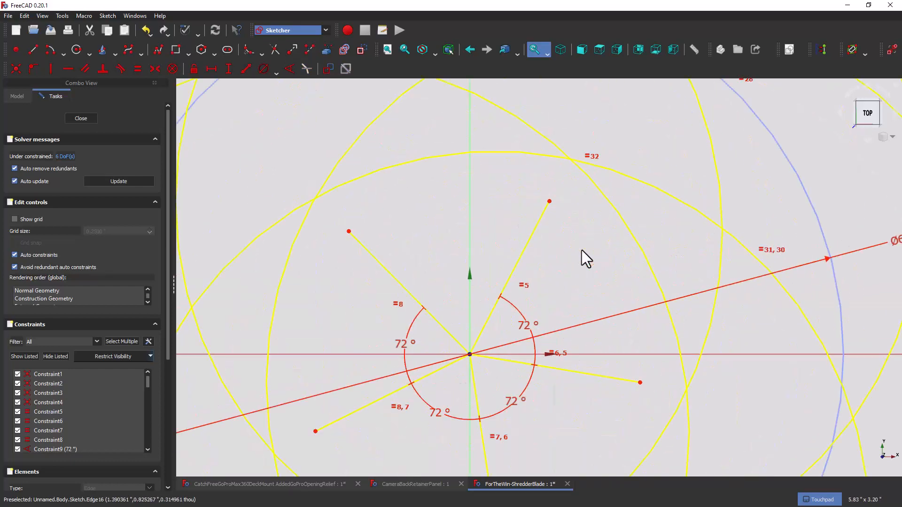
{"action": "scroll", "coordinate": [582, 250], "scroll_direction": "down", "scroll_amount": 5}
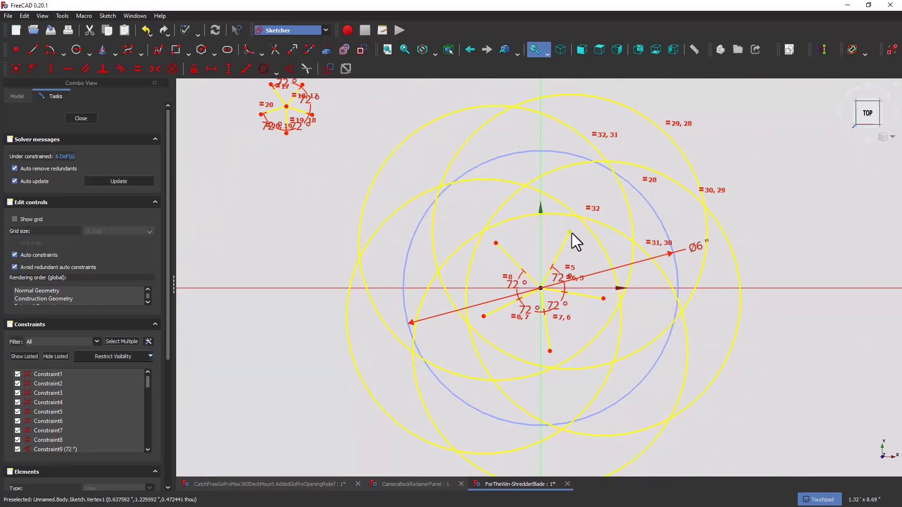
{"action": "left_click_drag", "start_coordinate": [570, 232], "coordinate": [557, 274]}
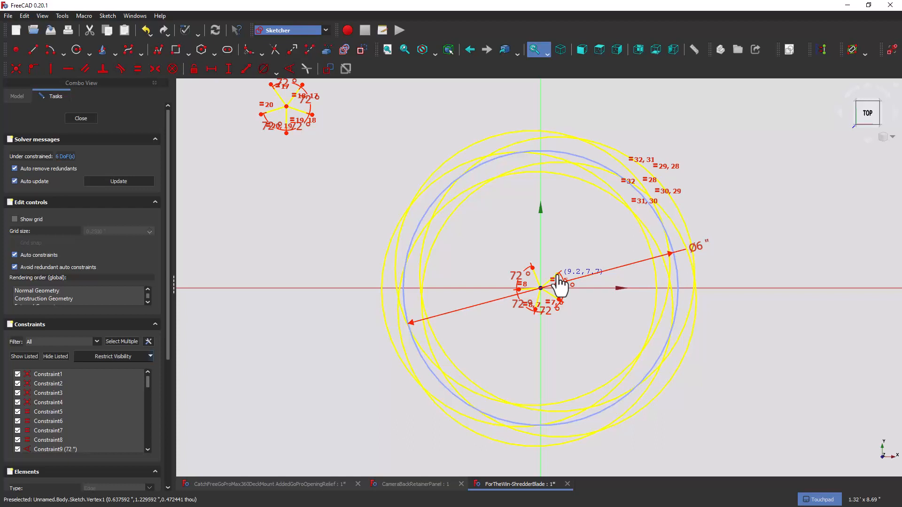
{"action": "left_click_drag", "start_coordinate": [558, 274], "coordinate": [558, 275]}
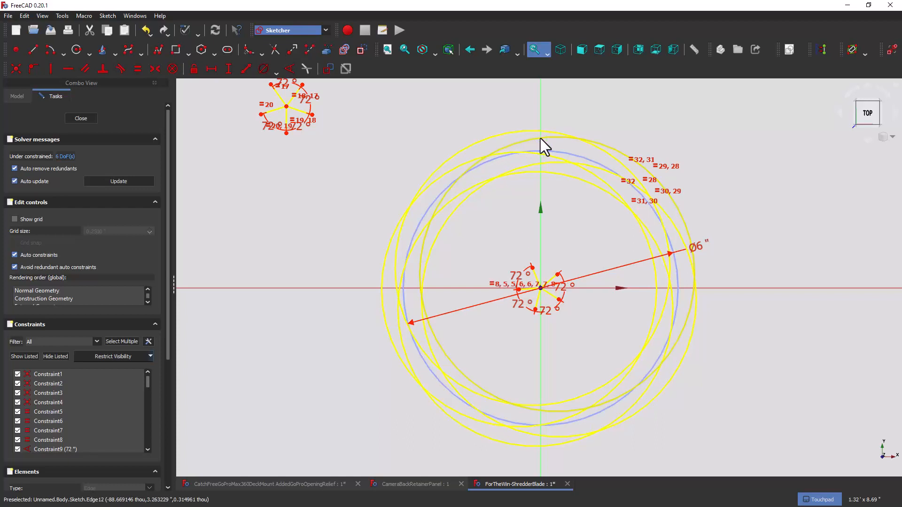
{"action": "left_click", "coordinate": [583, 155]}
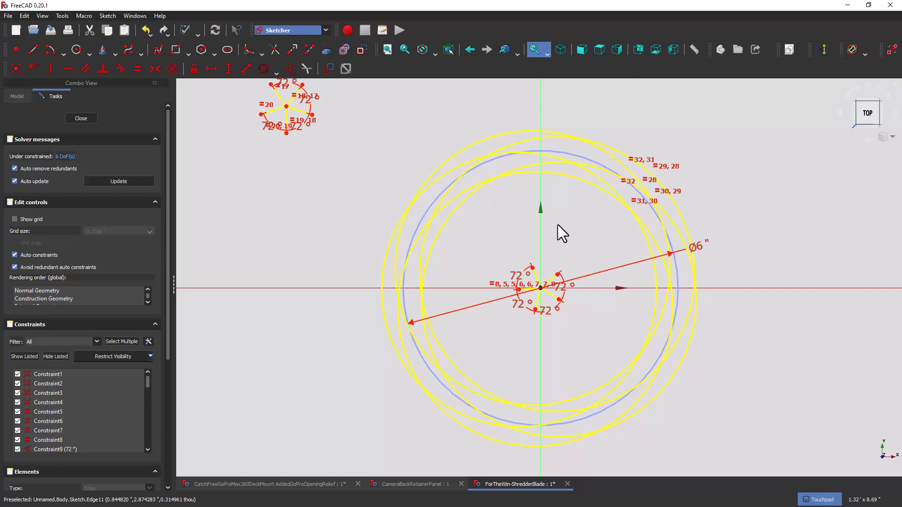
Constrain the length of the first star's upper-left line to 0.47 in.
{"action": "scroll", "coordinate": [557, 224], "scroll_direction": "up", "scroll_amount": 3}
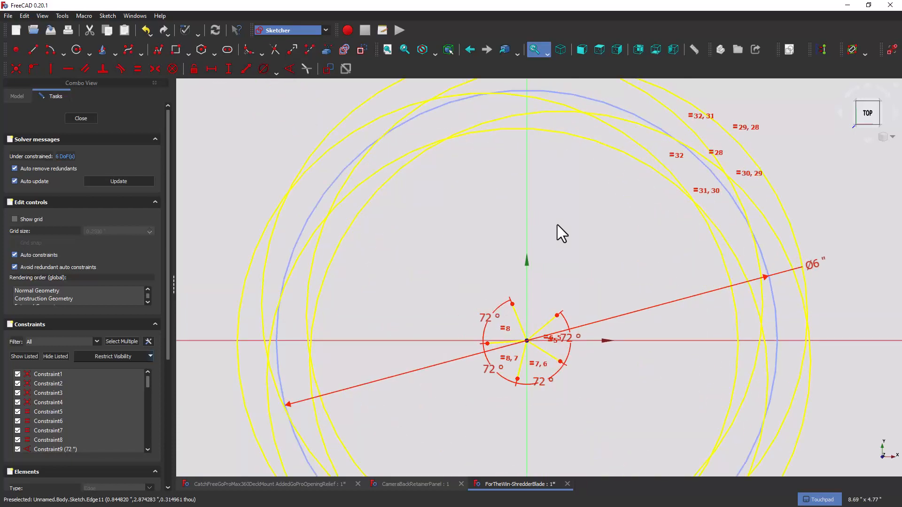
{"action": "scroll", "coordinate": [557, 225], "scroll_direction": "down", "scroll_amount": 2}
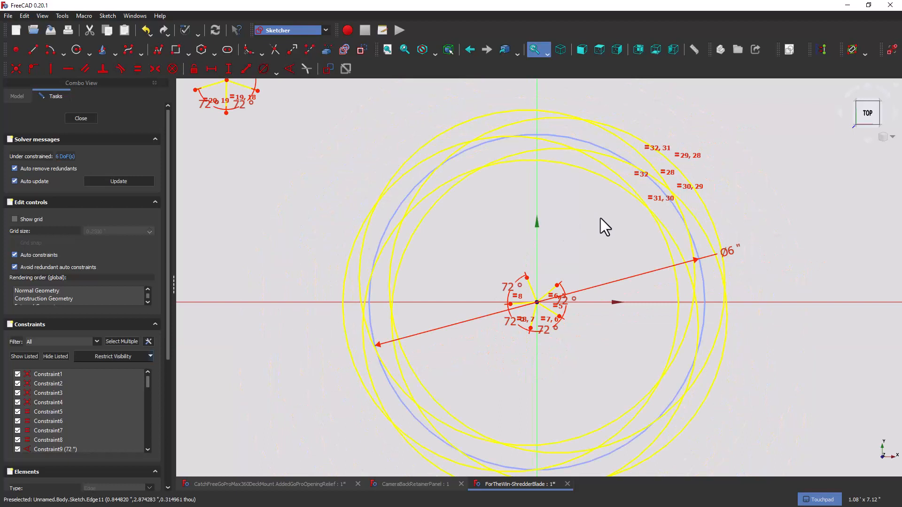
{"action": "left_click", "coordinate": [533, 301]}
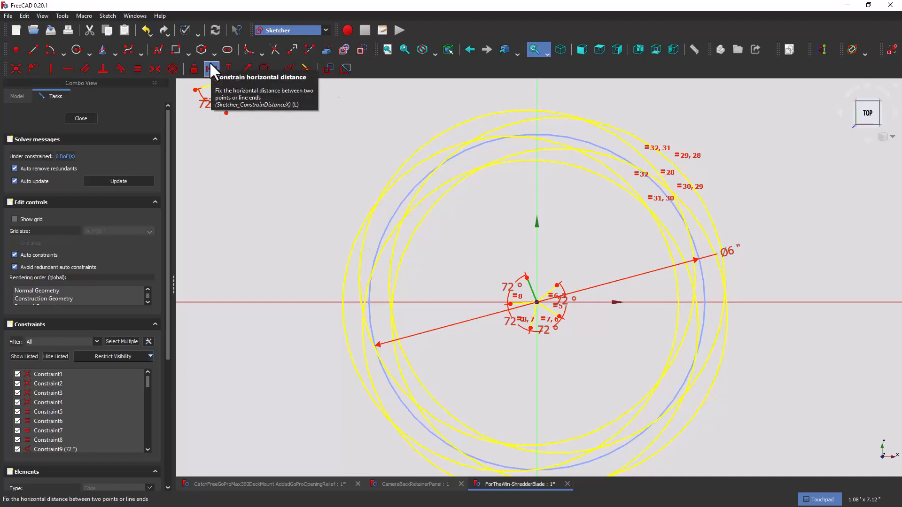
{"action": "left_click", "coordinate": [245, 71]}
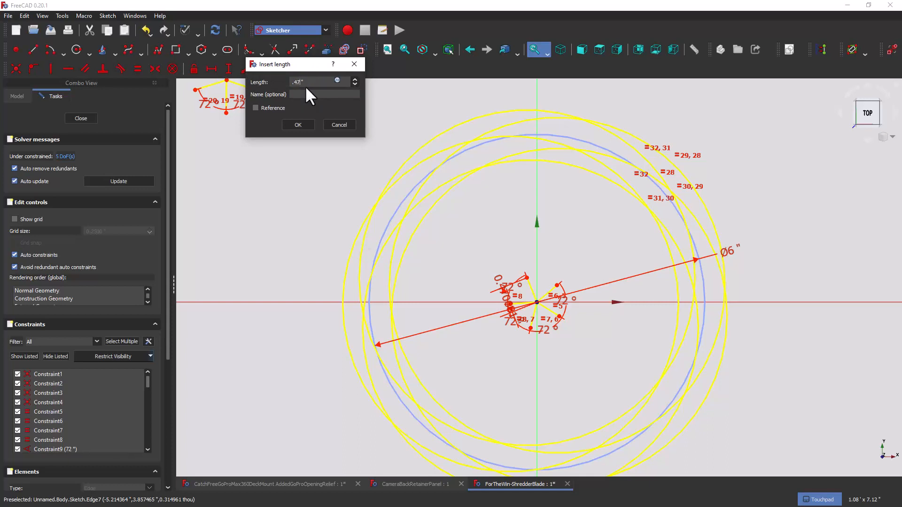
{"action": "type", "text": ".47"}
{"action": "key", "text": "Return"}
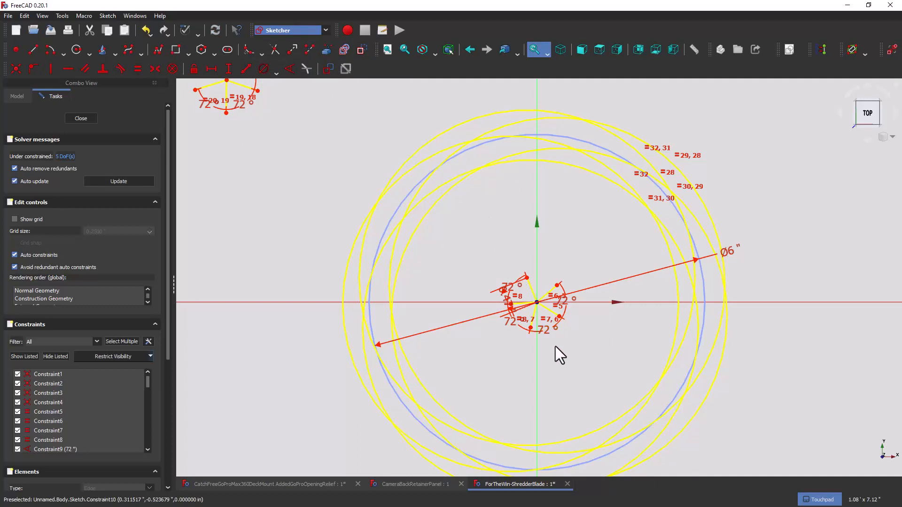
Move the line's 0.47 in dimension outward, clear of the first star's angle labels.
{"action": "scroll", "coordinate": [555, 346], "scroll_direction": "up", "scroll_amount": 3}
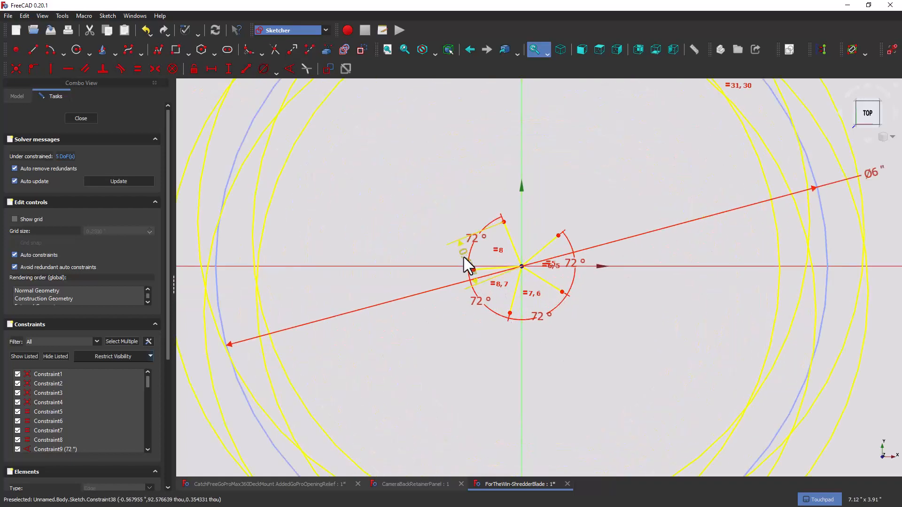
{"action": "left_click_drag", "start_coordinate": [464, 258], "coordinate": [422, 228]}
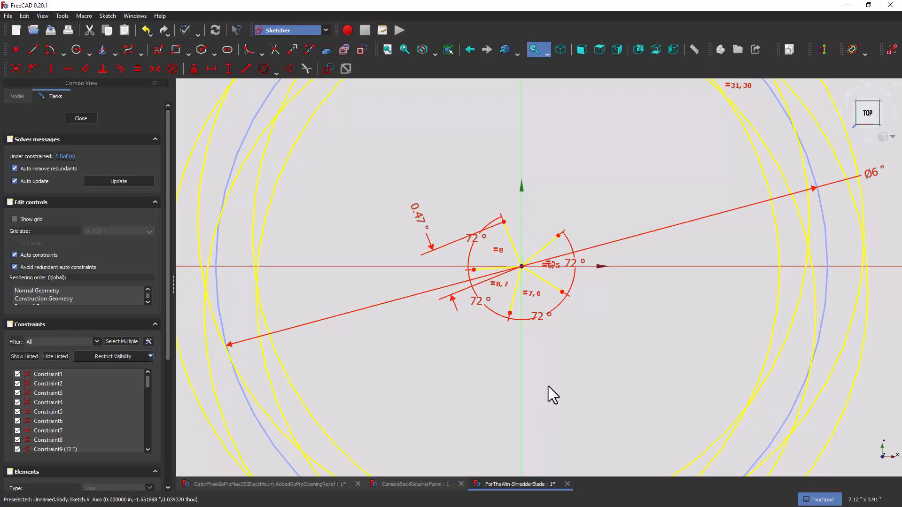
{"action": "scroll", "coordinate": [548, 386], "scroll_direction": "down", "scroll_amount": 2}
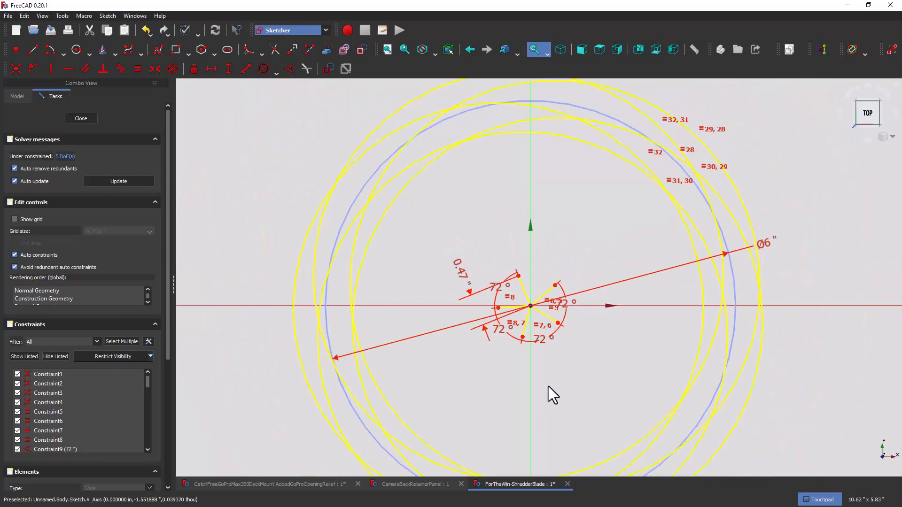
{"action": "scroll", "coordinate": [548, 386], "scroll_direction": "down", "scroll_amount": 1}
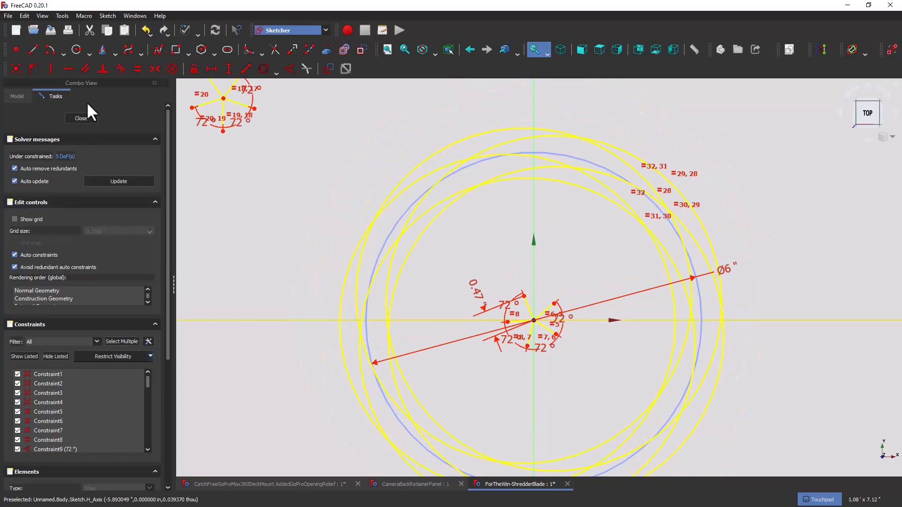
Draw a small circle of about 5 mm radius near the top of the large overlapping circles and shrink it.
{"action": "left_click", "coordinate": [77, 51]}
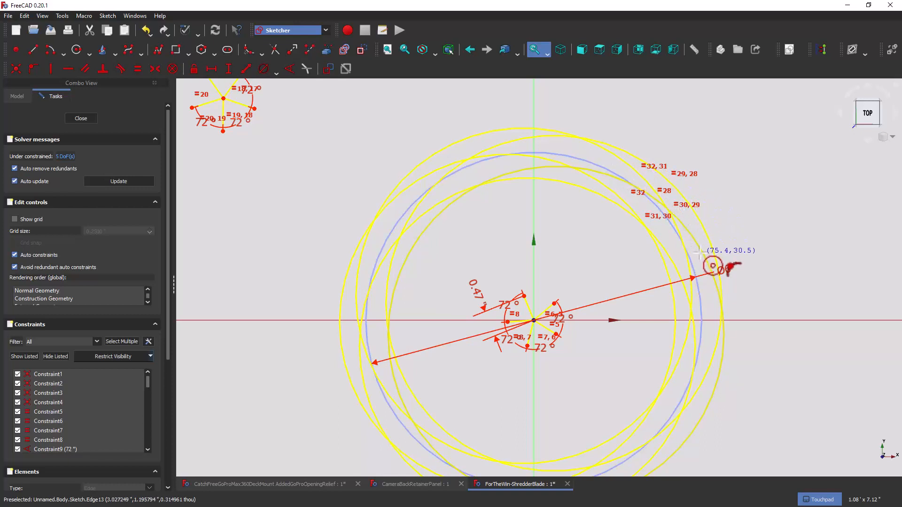
{"action": "left_click", "coordinate": [529, 142]}
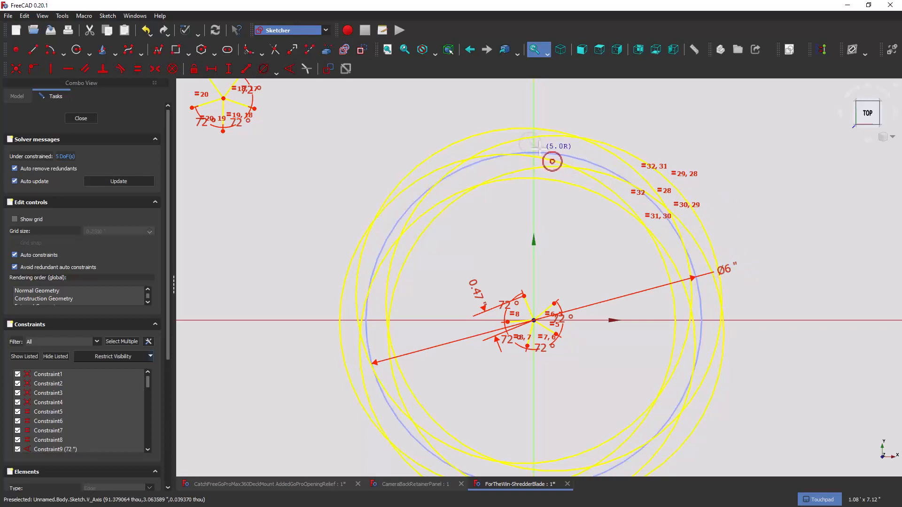
{"action": "left_click", "coordinate": [537, 148]}
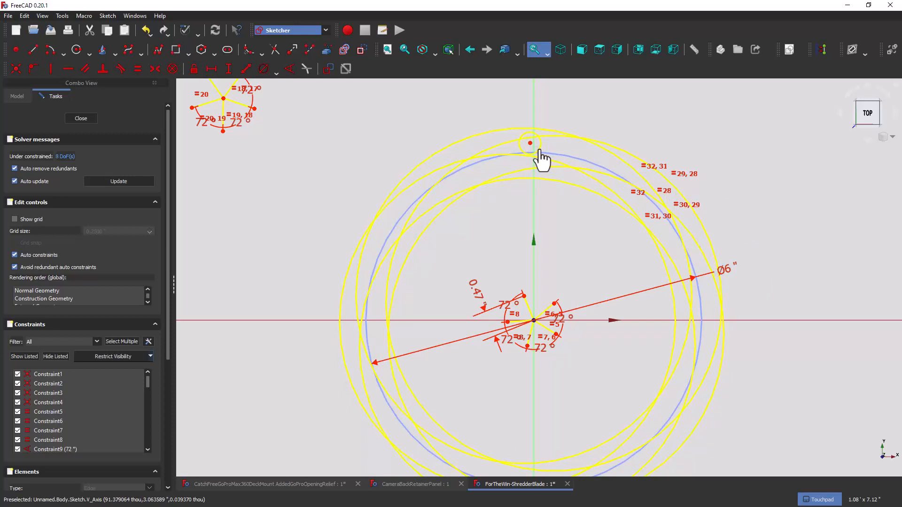
{"action": "key", "text": "Escape"}
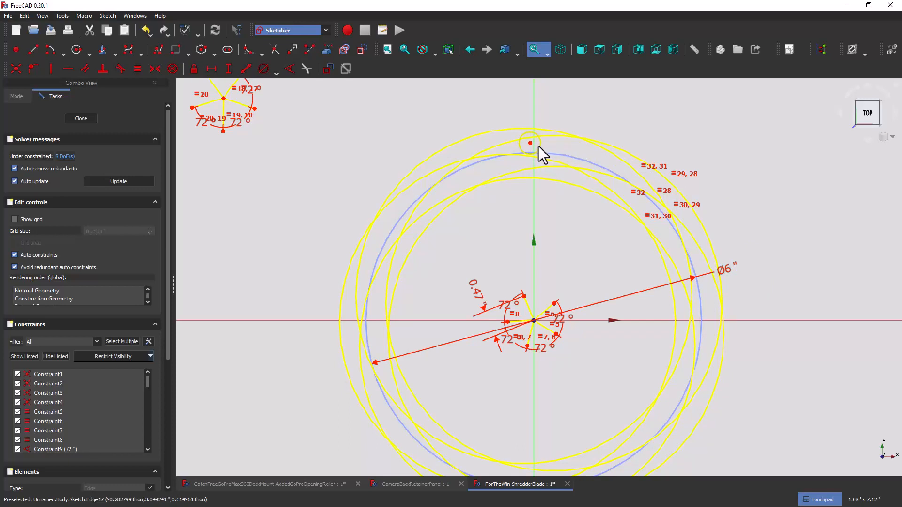
{"action": "left_click_drag", "start_coordinate": [538, 146], "coordinate": [532, 147]}
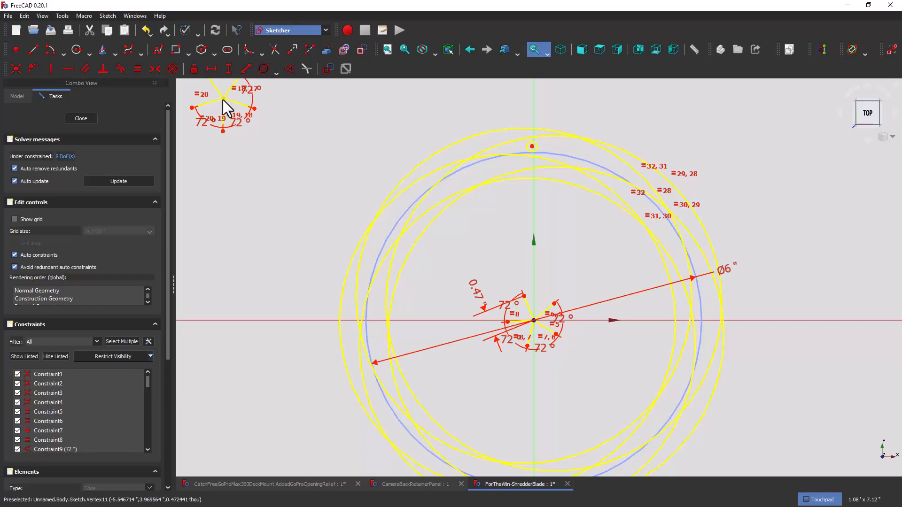
Move the second star inside the large circles, up and left of the origin, and reopen the sketch for editing.
{"action": "mouse_move", "coordinate": [223, 100]}
{"action": "left_mouse_down"}
{"action": "mouse_move", "coordinate": [263, 148]}
{"action": "mouse_move", "coordinate": [414, 232]}
{"action": "mouse_move", "coordinate": [489, 254]}
{"action": "mouse_move", "coordinate": [476, 240]}
{"action": "left_mouse_up"}
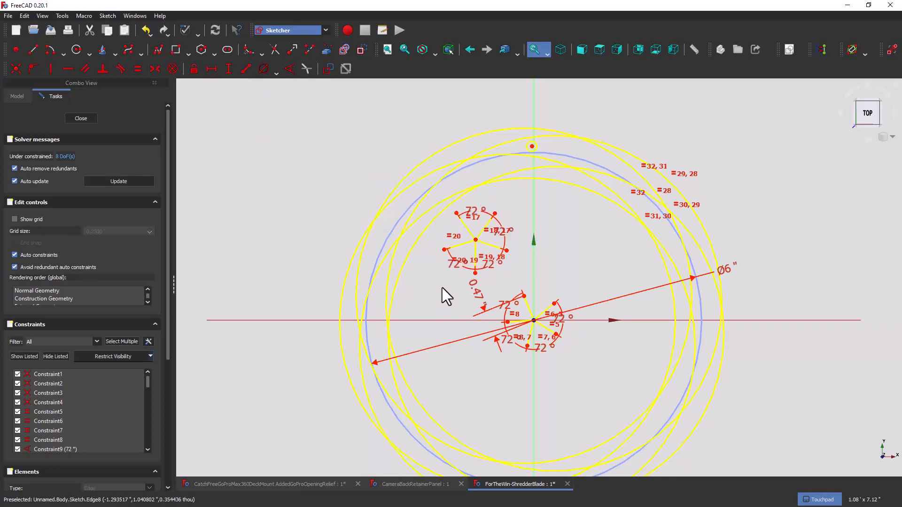
{"action": "left_click", "coordinate": [475, 240]}
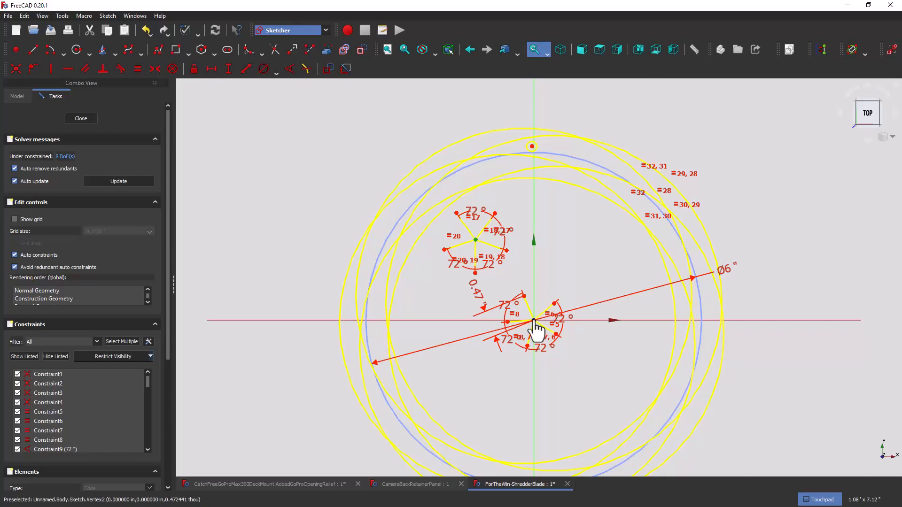
{"action": "key", "text": "Escape"}
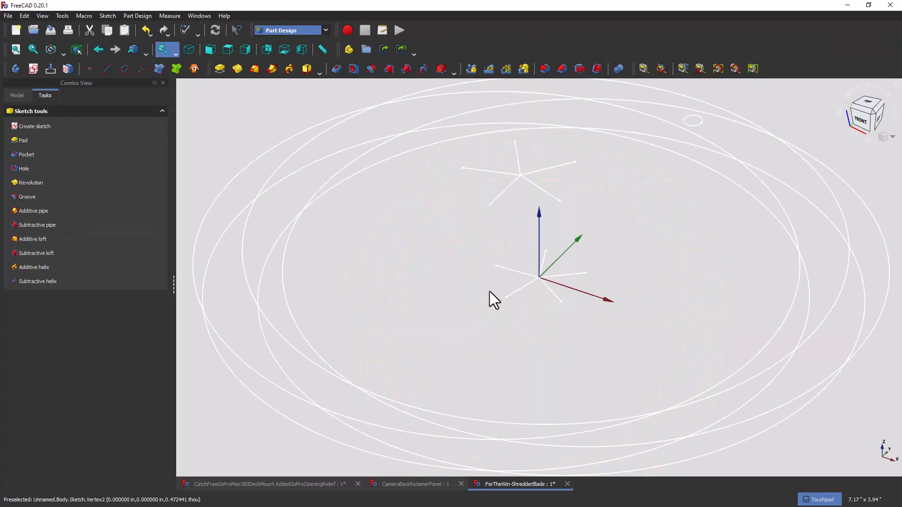
{"action": "left_click", "coordinate": [21, 94]}
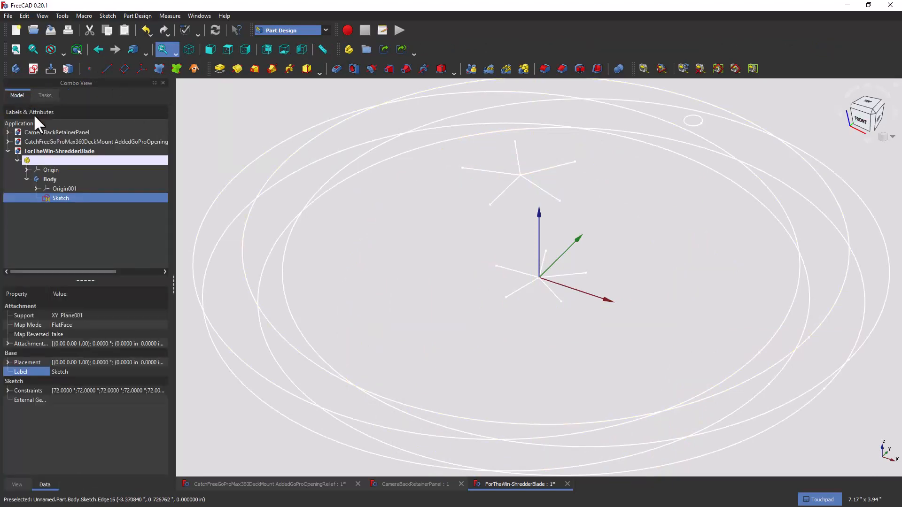
{"action": "double_click", "coordinate": [75, 194]}
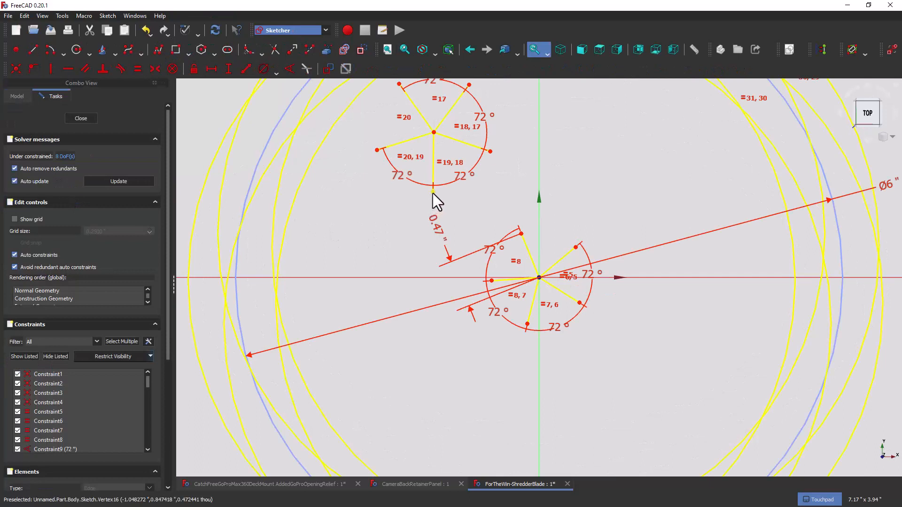
Enlarge the second star by lengthening its downward line and make its centre coincident with the origin.
{"action": "left_click_drag", "start_coordinate": [433, 192], "coordinate": [423, 393]}
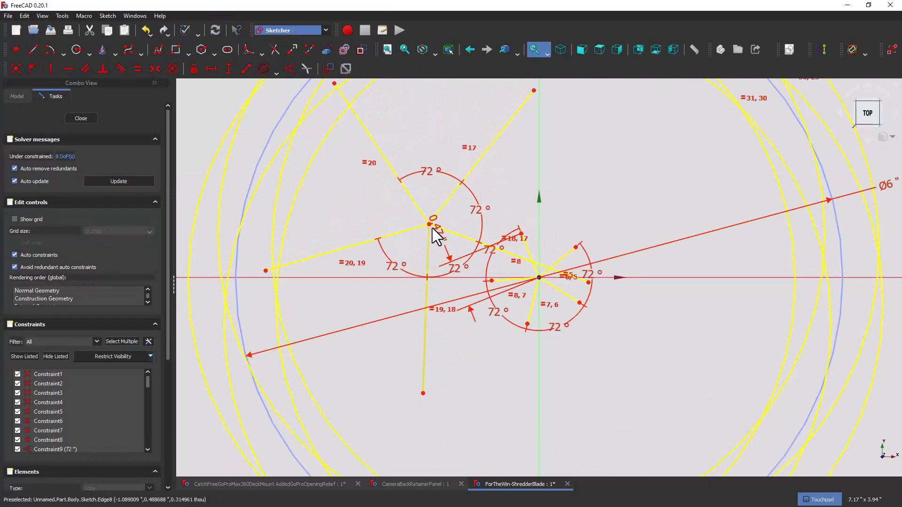
{"action": "left_click_drag", "start_coordinate": [429, 225], "coordinate": [463, 164]}
{"action": "left_click", "coordinate": [464, 163]}
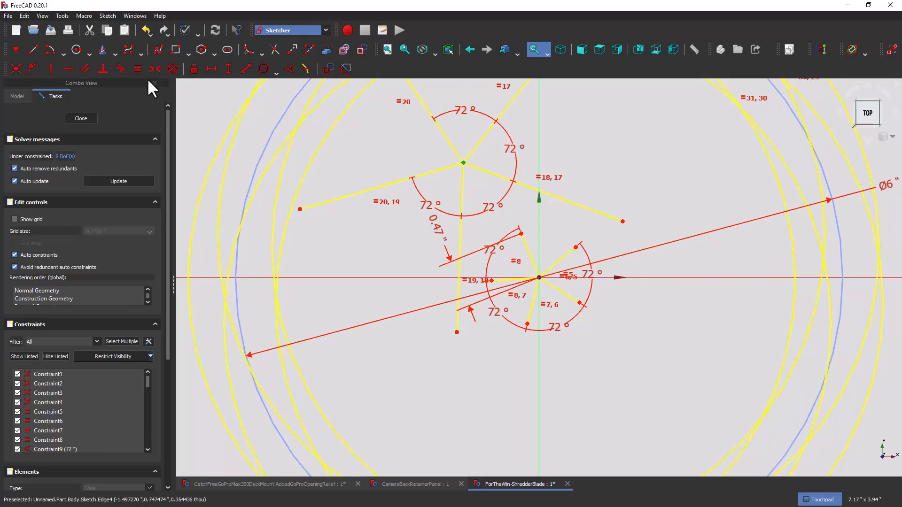
{"action": "left_click", "coordinate": [16, 71]}
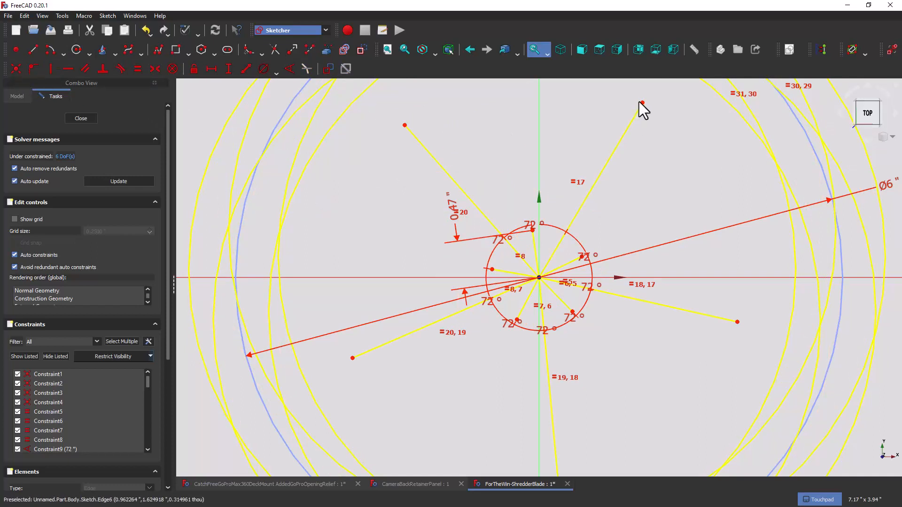
Nudge the rotation of both stars, move the small circle clockwise to just outside the 6 in circle, and adjust its size.
{"action": "mouse_move", "coordinate": [642, 103]}
{"action": "left_mouse_down"}
{"action": "mouse_move", "coordinate": [654, 125]}
{"action": "mouse_move", "coordinate": [624, 101]}
{"action": "mouse_move", "coordinate": [638, 97]}
{"action": "left_mouse_up"}
{"action": "left_click_drag", "start_coordinate": [534, 231], "coordinate": [534, 230]}
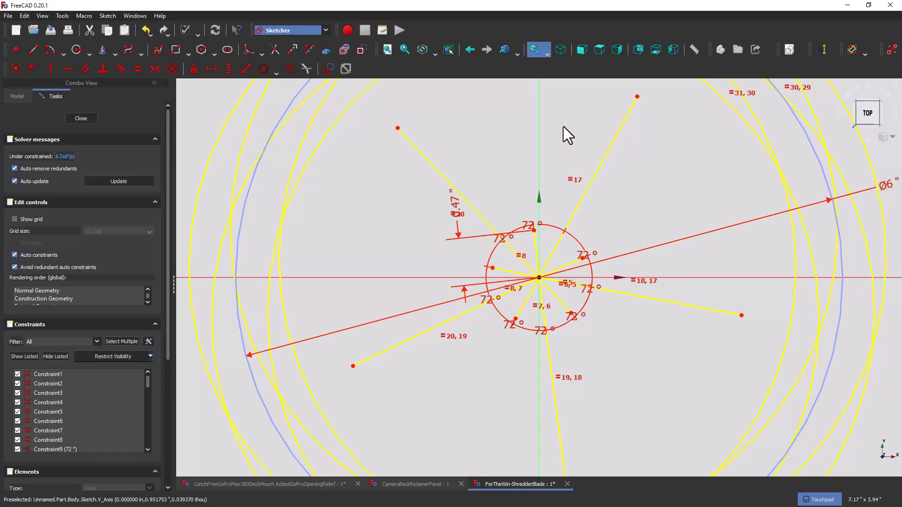
{"action": "mouse_move", "coordinate": [563, 127]}
{"action": "left_mouse_down", "text": "shift"}
{"action": "mouse_move", "coordinate": [557, 260]}
{"action": "mouse_move", "coordinate": [519, 253]}
{"action": "left_mouse_up", "text": "shift"}
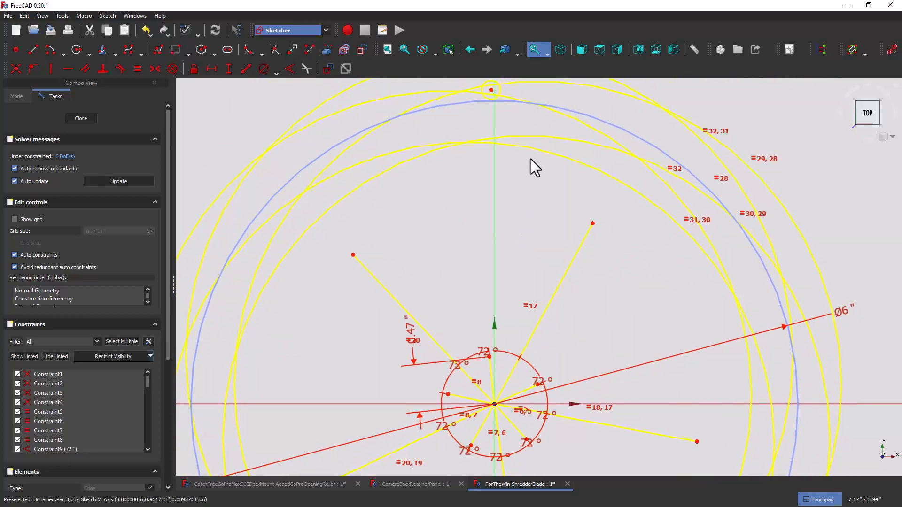
{"action": "left_click_drag", "start_coordinate": [491, 89], "coordinate": [615, 114]}
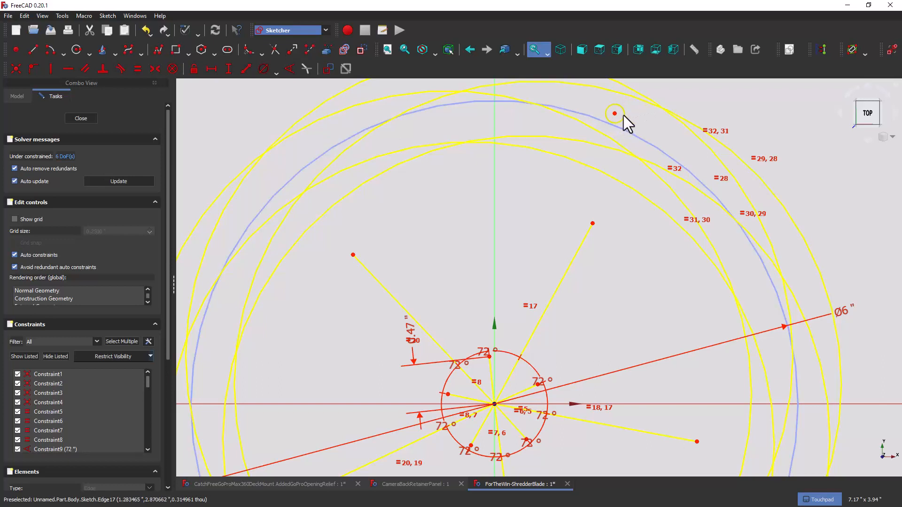
{"action": "left_click_drag", "start_coordinate": [624, 114], "coordinate": [630, 116]}
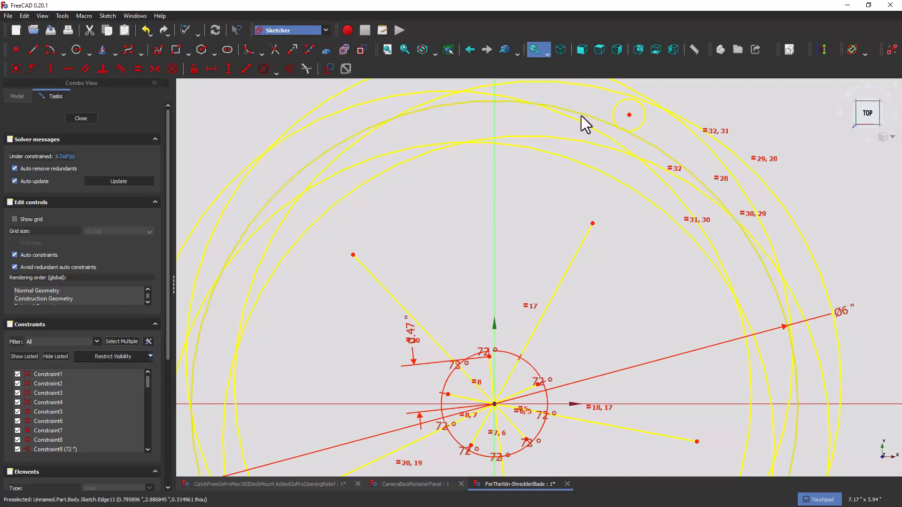
{"action": "left_click", "coordinate": [655, 139]}
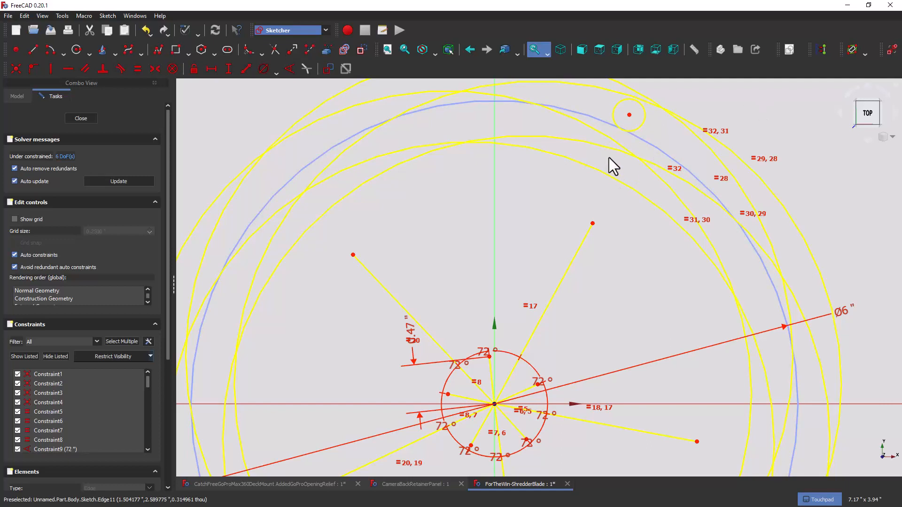
{"action": "left_click_drag", "start_coordinate": [635, 126], "coordinate": [630, 132]}
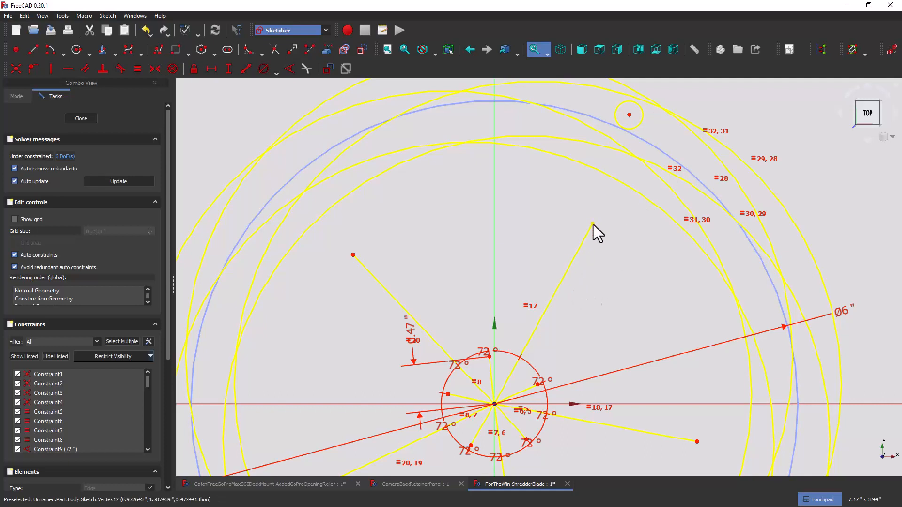
Lengthen the second star's upper-right line until its end reaches the 6 in circle below the small circle.
{"action": "left_click_drag", "start_coordinate": [592, 224], "coordinate": [627, 140]}
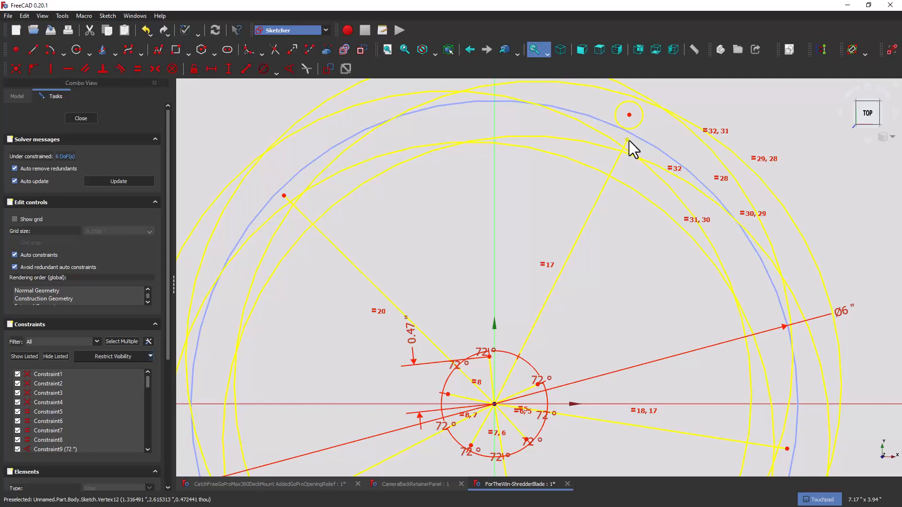
{"action": "mouse_move", "coordinate": [630, 140]}
{"action": "left_mouse_down"}
{"action": "mouse_move", "coordinate": [640, 152]}
{"action": "mouse_move", "coordinate": [597, 133]}
{"action": "mouse_move", "coordinate": [626, 132]}
{"action": "left_mouse_up"}
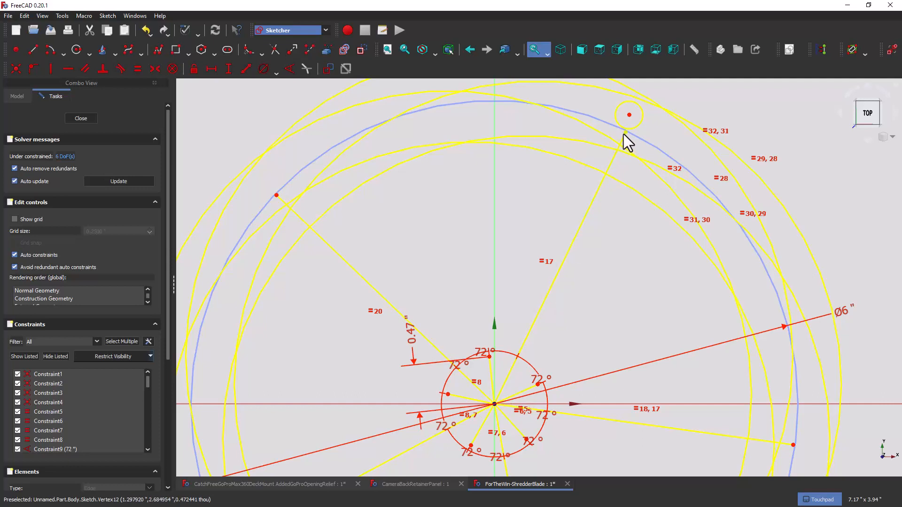
{"action": "mouse_move", "coordinate": [625, 132]}
{"action": "left_mouse_down"}
{"action": "mouse_move", "coordinate": [651, 147]}
{"action": "mouse_move", "coordinate": [645, 143]}
{"action": "left_mouse_up"}
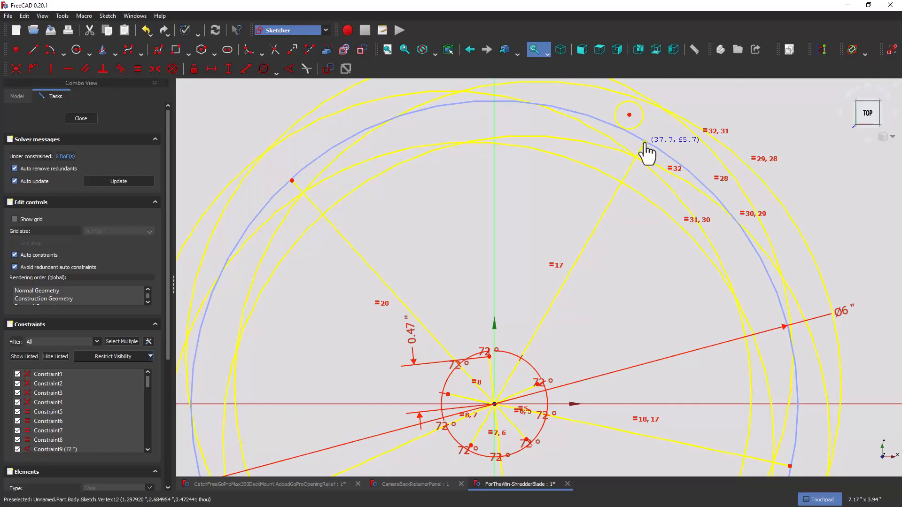
{"action": "mouse_move", "coordinate": [644, 143]}
{"action": "left_mouse_down"}
{"action": "mouse_move", "coordinate": [621, 139]}
{"action": "mouse_move", "coordinate": [640, 144]}
{"action": "left_mouse_up"}
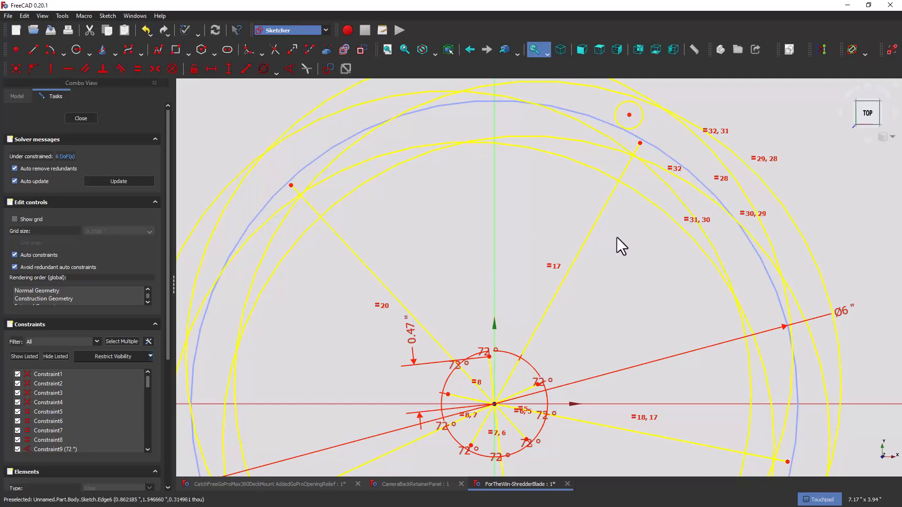
Constrain the angle between the second star's upper-right line and the first star's upper line to 36°.
{"action": "left_click", "coordinate": [549, 306]}
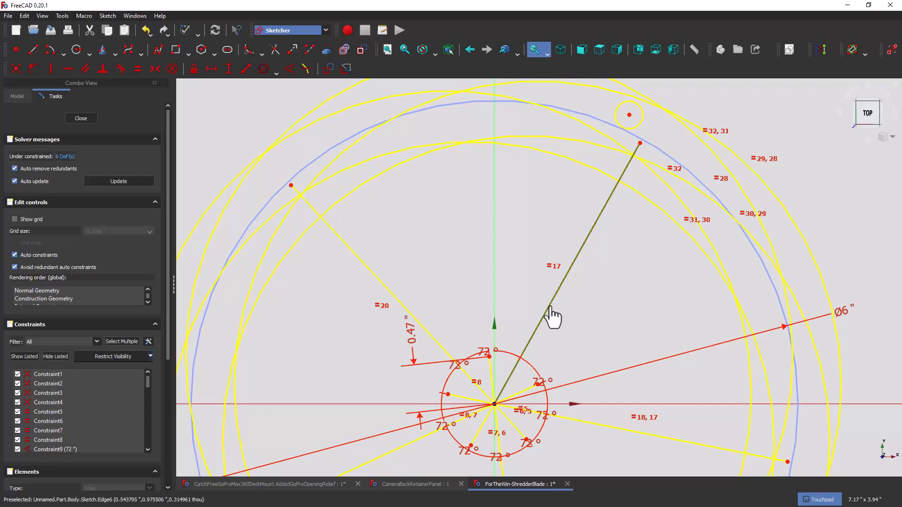
{"action": "left_click", "coordinate": [490, 375]}
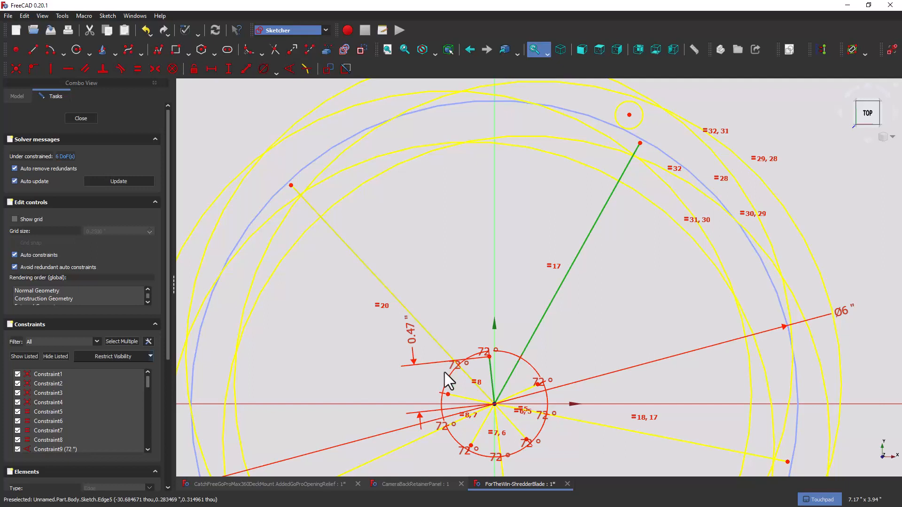
{"action": "left_click", "coordinate": [289, 70]}
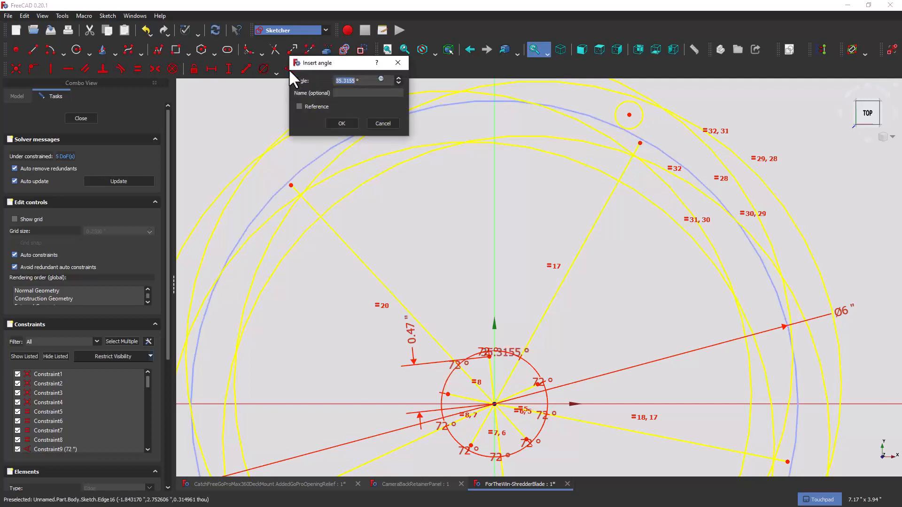
{"action": "type", "text": "36"}
{"action": "key", "text": "Return"}
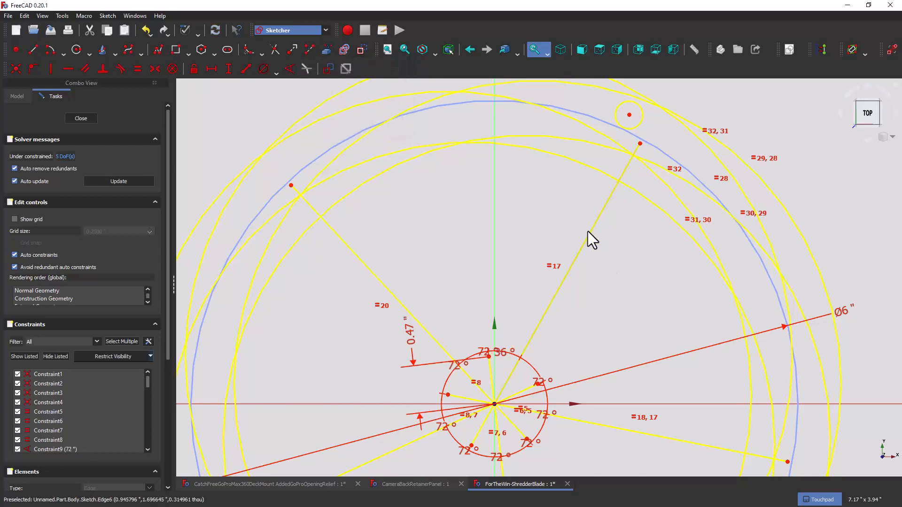
Shorten the second star slightly and make the small circle tangent to the 6 in circle.
{"action": "mouse_move", "coordinate": [589, 232]}
{"action": "left_mouse_down"}
{"action": "mouse_move", "coordinate": [581, 236]}
{"action": "mouse_move", "coordinate": [587, 240]}
{"action": "left_mouse_up"}
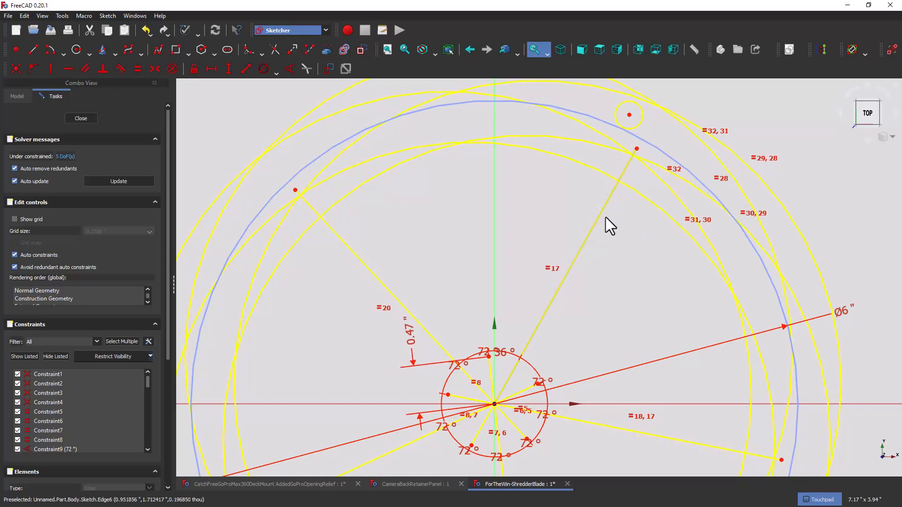
{"action": "left_click", "coordinate": [642, 141]}
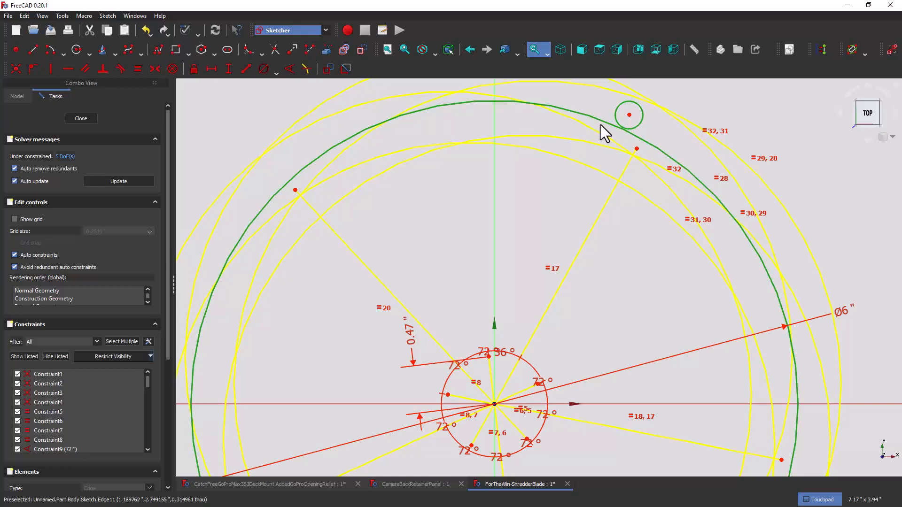
{"action": "left_click", "coordinate": [119, 72]}
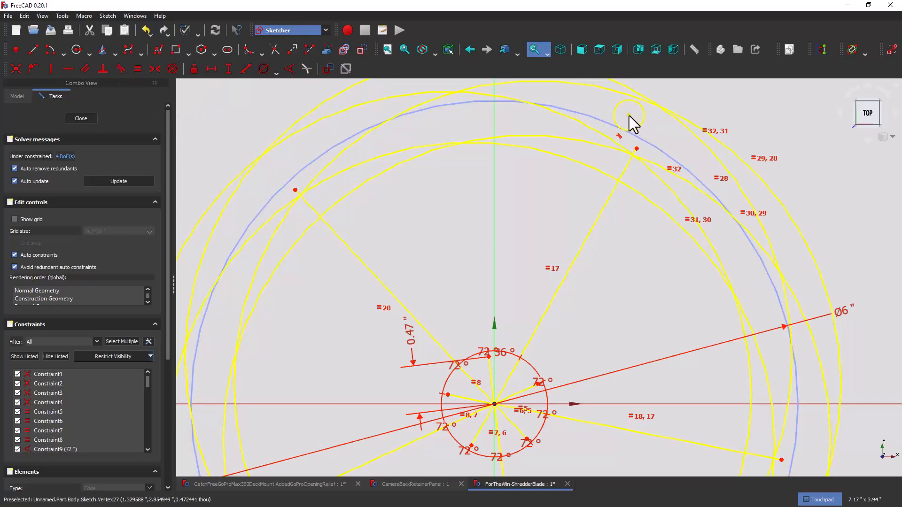
Move the small circle close to the end of the second star's upper-right line and make its centre coincident with that endpoint.
{"action": "left_click_drag", "start_coordinate": [629, 116], "coordinate": [648, 135]}
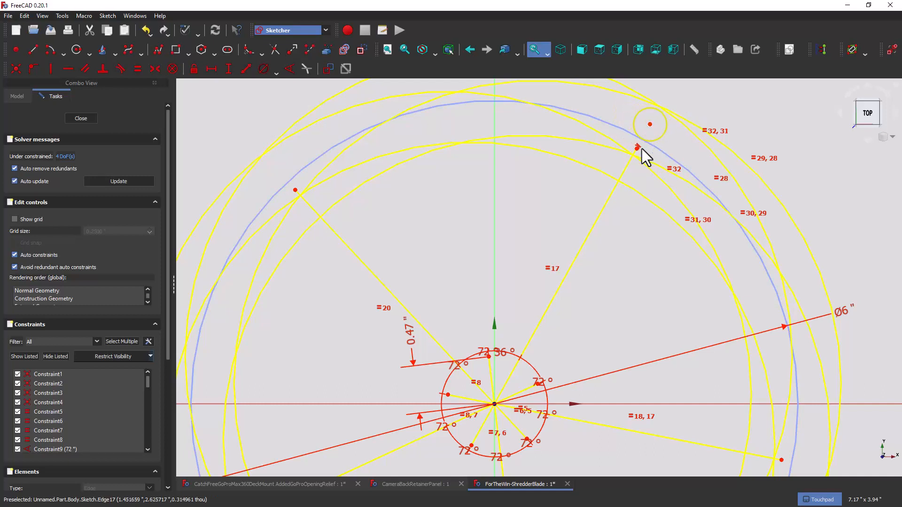
{"action": "mouse_move", "coordinate": [628, 165]}
{"action": "left_mouse_down"}
{"action": "mouse_move", "coordinate": [623, 173]}
{"action": "mouse_move", "coordinate": [633, 148]}
{"action": "left_mouse_up"}
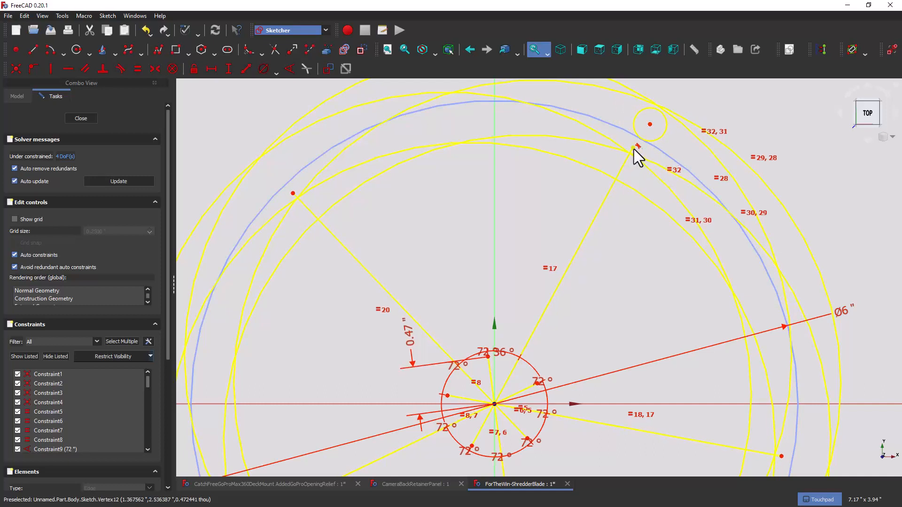
{"action": "left_click", "coordinate": [634, 149]}
{"action": "left_click", "coordinate": [649, 125]}
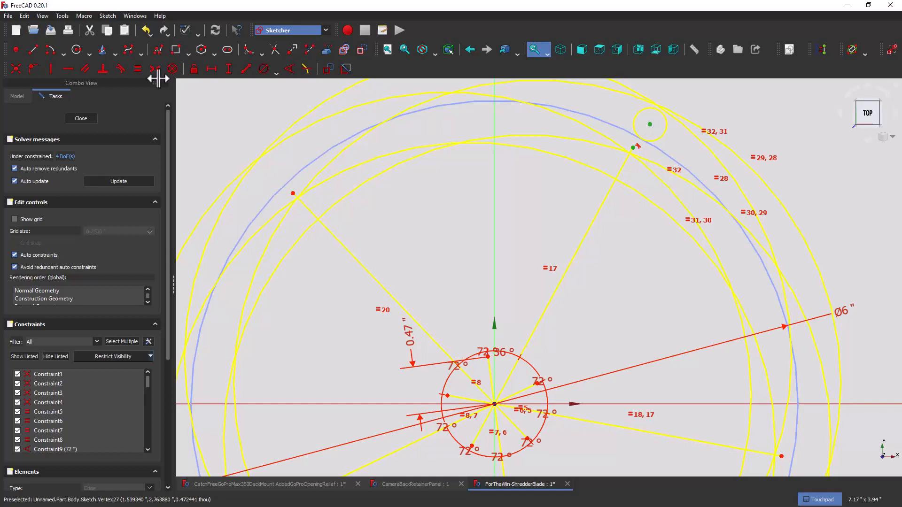
{"action": "left_click", "coordinate": [16, 68]}
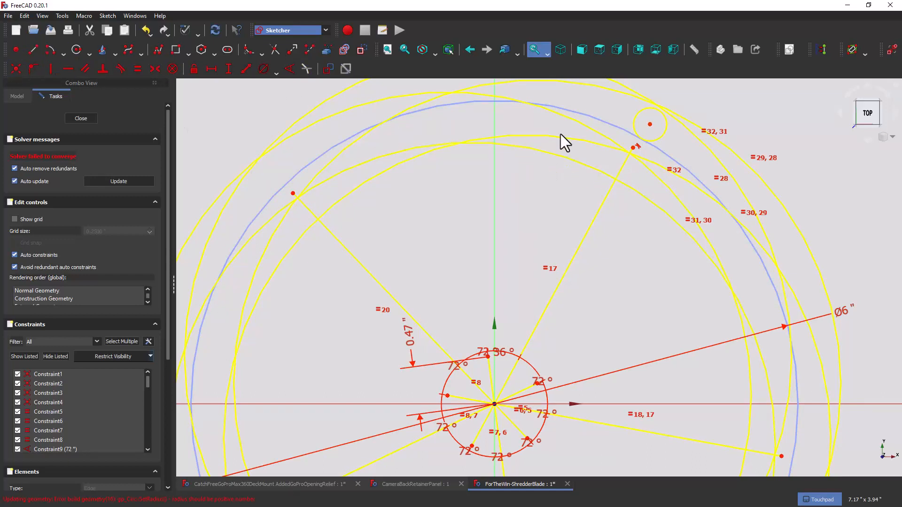
{"action": "left_click", "coordinate": [635, 148]}
{"action": "left_click", "coordinate": [649, 125]}
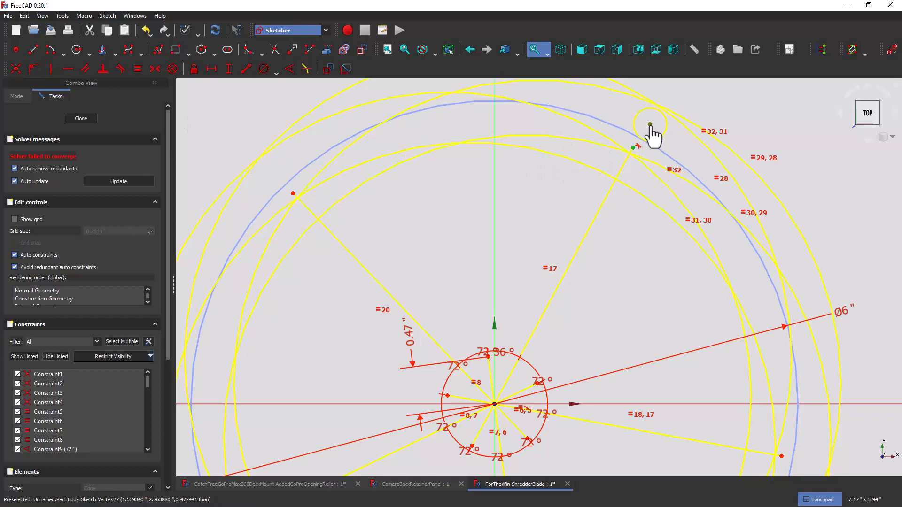
{"action": "left_click", "coordinate": [16, 68]}
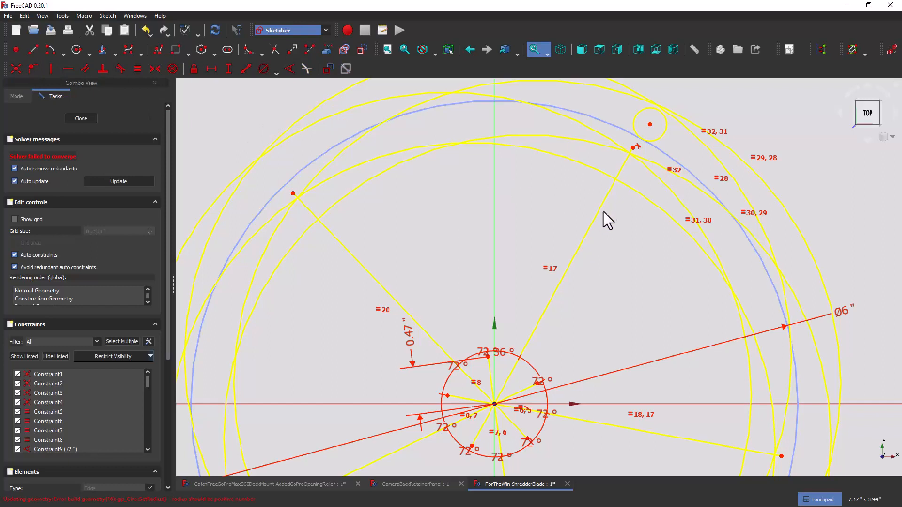
Adjust the second star's line and the small circle's edge until the line's end meets the circle's centre outside the 6 in circle.
{"action": "left_click_drag", "start_coordinate": [597, 216], "coordinate": [604, 202]}
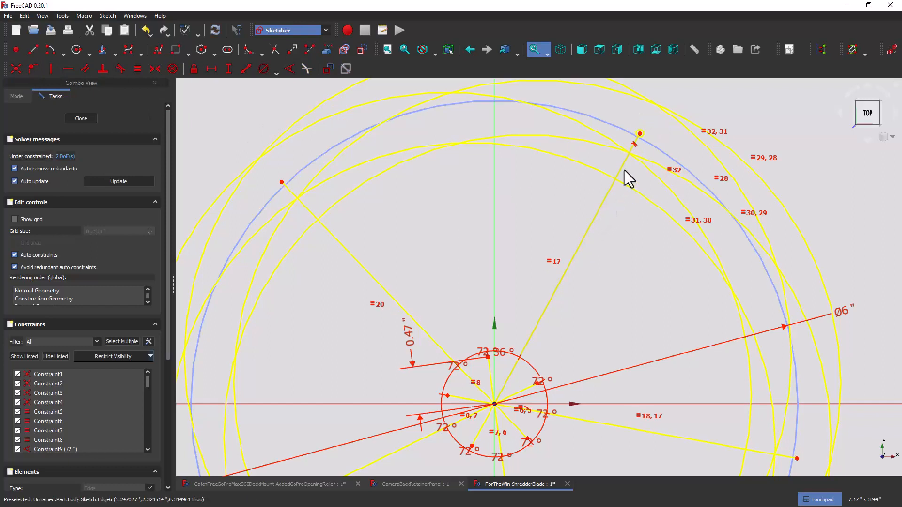
{"action": "left_click_drag", "start_coordinate": [624, 170], "coordinate": [679, 127]}
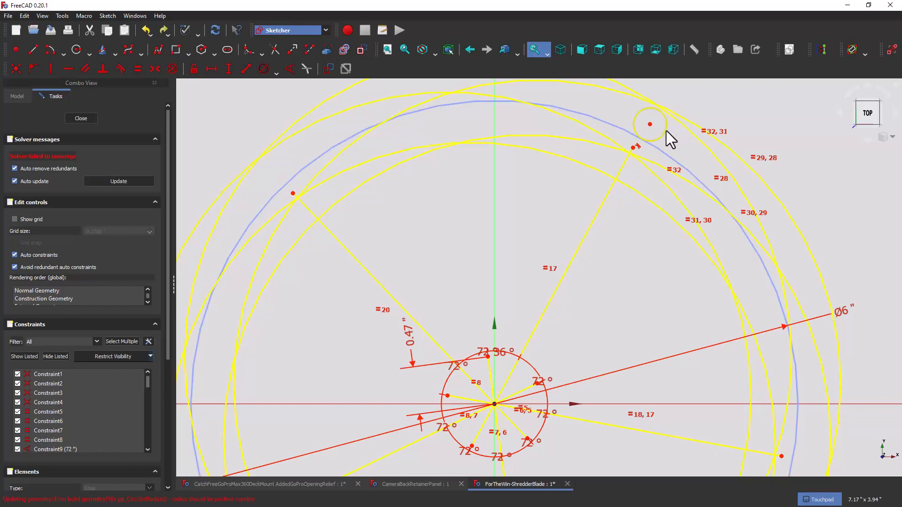
{"action": "left_click", "coordinate": [665, 132]}
{"action": "left_click_drag", "start_coordinate": [664, 118], "coordinate": [665, 123]}
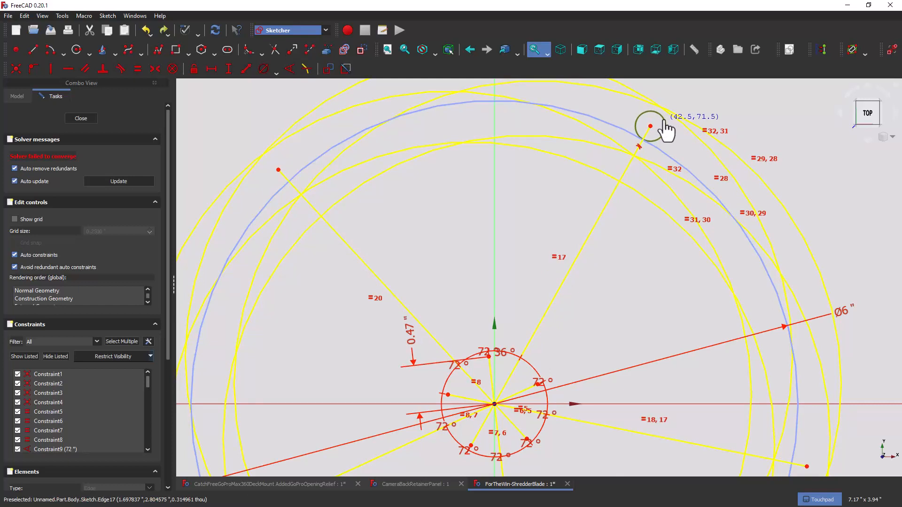
{"action": "left_click_drag", "start_coordinate": [664, 124], "coordinate": [665, 123]}
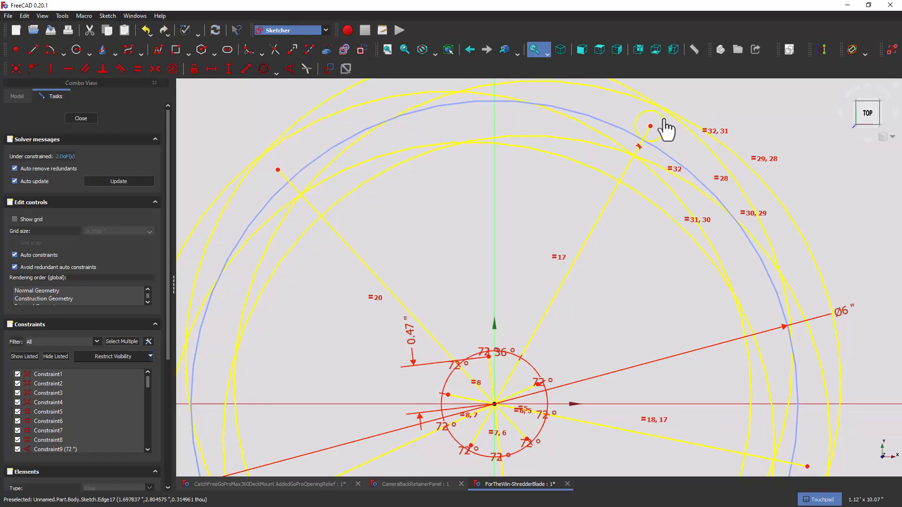
Constrain the small circle's diameter to 0.3 in and shift it slightly counterclockwise along the 6 in circle.
{"action": "left_click", "coordinate": [264, 69]}
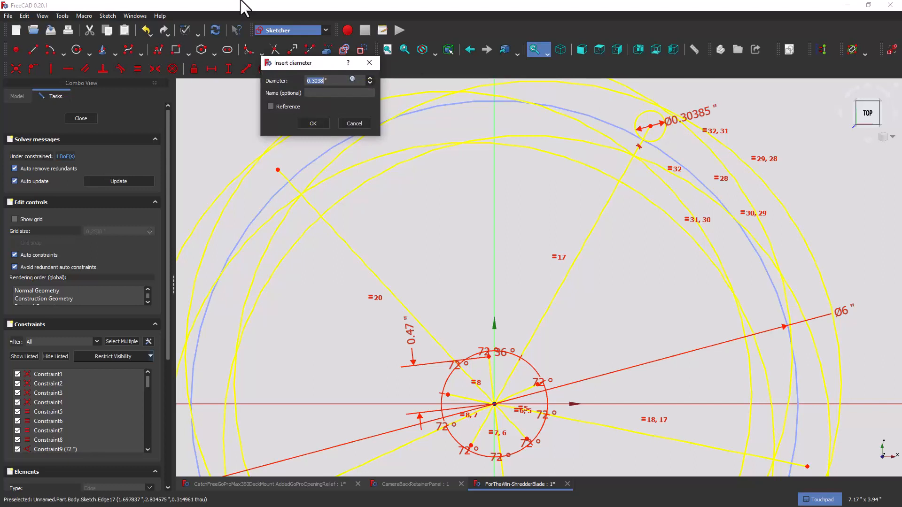
{"action": "left_click", "coordinate": [325, 81]}
{"action": "key", "text": "BackSpace"}
{"action": "key", "text": "BackSpace"}
{"action": "key", "text": "BackSpace"}
{"action": "key", "text": "Return"}
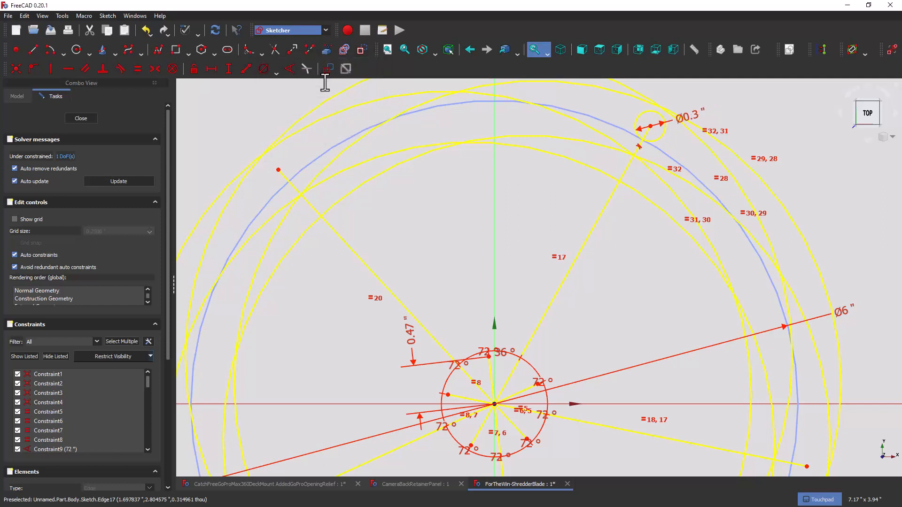
{"action": "left_click", "coordinate": [656, 139]}
{"action": "mouse_move", "coordinate": [648, 141]}
{"action": "left_mouse_down"}
{"action": "mouse_move", "coordinate": [655, 145]}
{"action": "mouse_move", "coordinate": [645, 136]}
{"action": "left_mouse_up"}
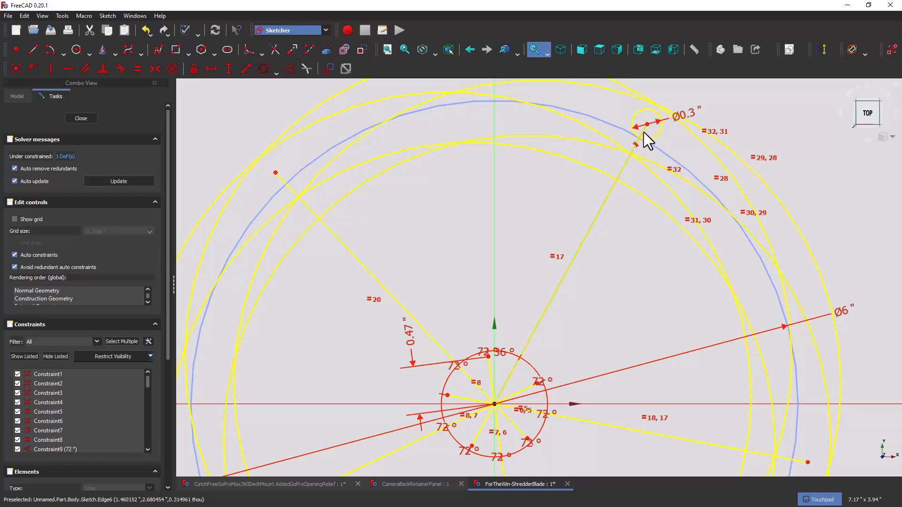
{"action": "mouse_move", "coordinate": [646, 125]}
{"action": "left_mouse_down"}
{"action": "mouse_move", "coordinate": [650, 131]}
{"action": "mouse_move", "coordinate": [634, 126]}
{"action": "mouse_move", "coordinate": [642, 130]}
{"action": "left_mouse_up"}
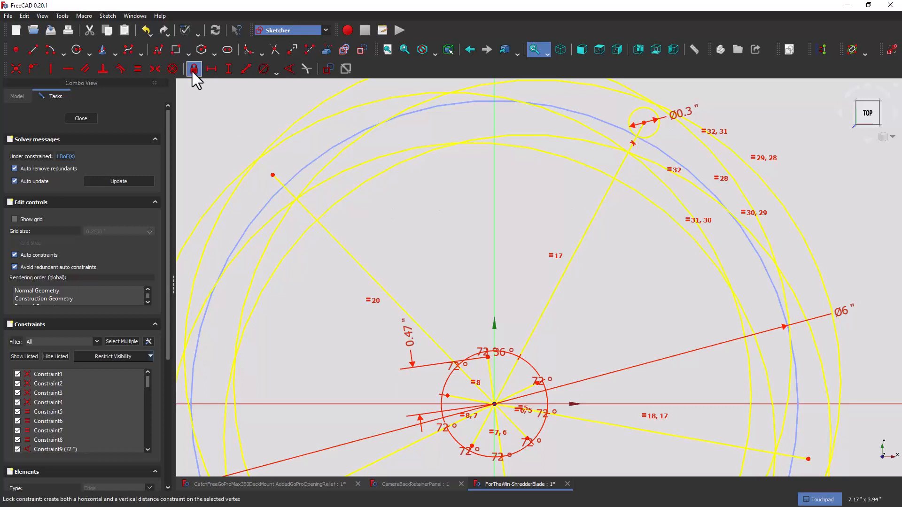
Draw four more small circles above the origin, between the second star's two upper lines.
{"action": "left_click", "coordinate": [76, 50]}
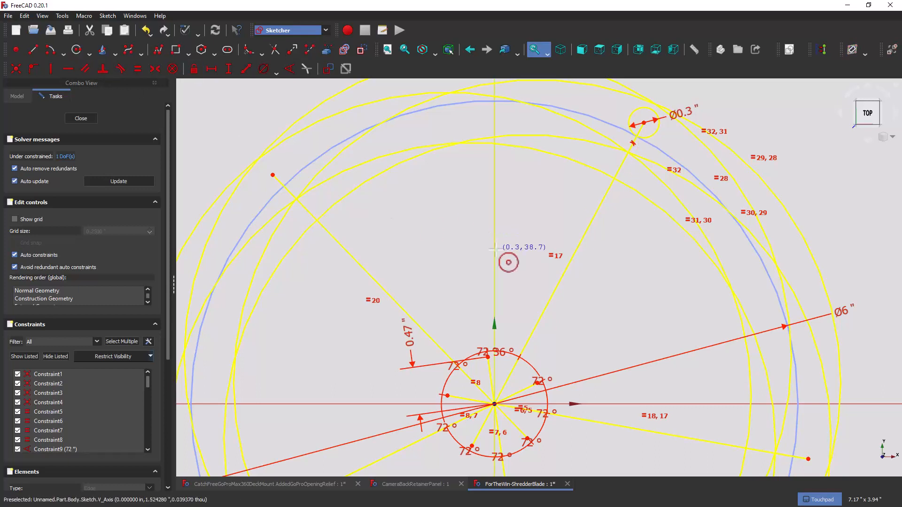
{"action": "left_click", "coordinate": [480, 191]}
{"action": "left_click", "coordinate": [496, 201]}
{"action": "left_click", "coordinate": [523, 185]}
{"action": "left_click", "coordinate": [537, 199]}
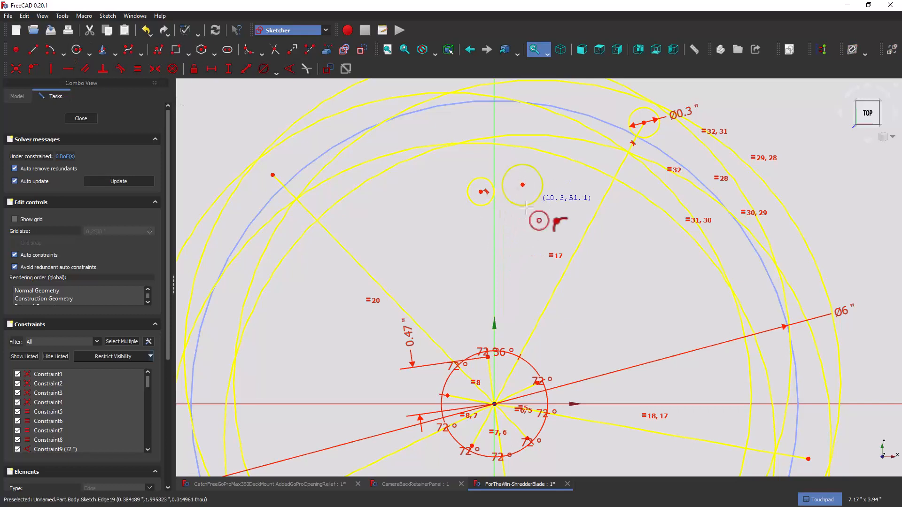
{"action": "left_click", "coordinate": [489, 223]}
{"action": "left_click", "coordinate": [502, 232]}
{"action": "left_click", "coordinate": [495, 254]}
{"action": "left_click", "coordinate": [509, 265]}
{"action": "key", "text": "Escape"}
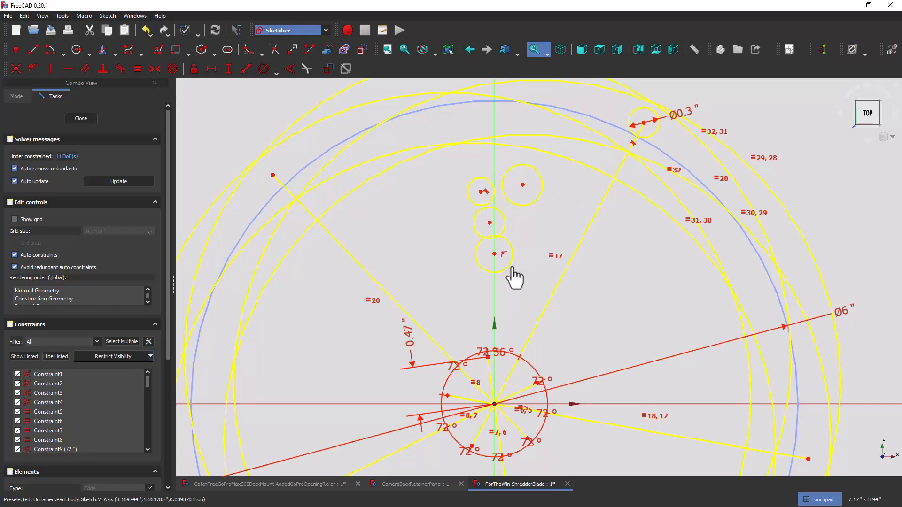
Constrain the four new small circles equal to the 0.3 in circle.
{"action": "left_click", "coordinate": [629, 125]}
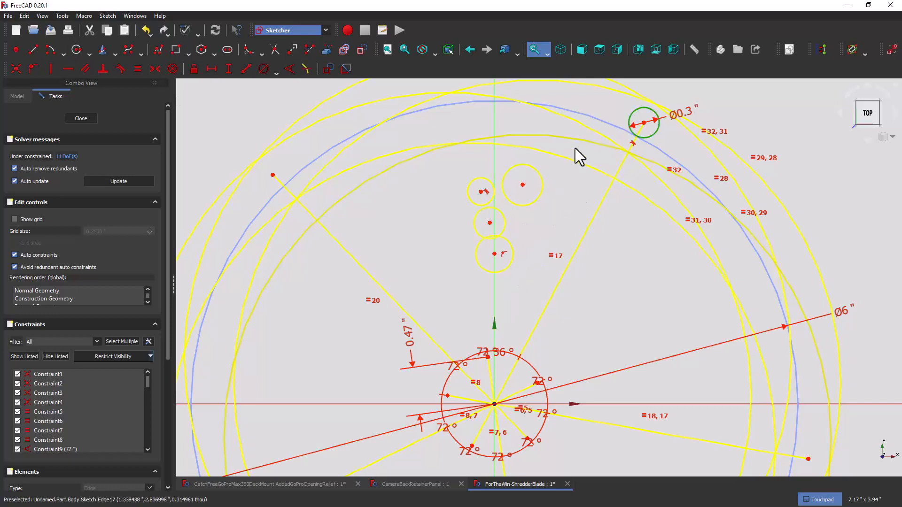
{"action": "left_click", "coordinate": [543, 185]}
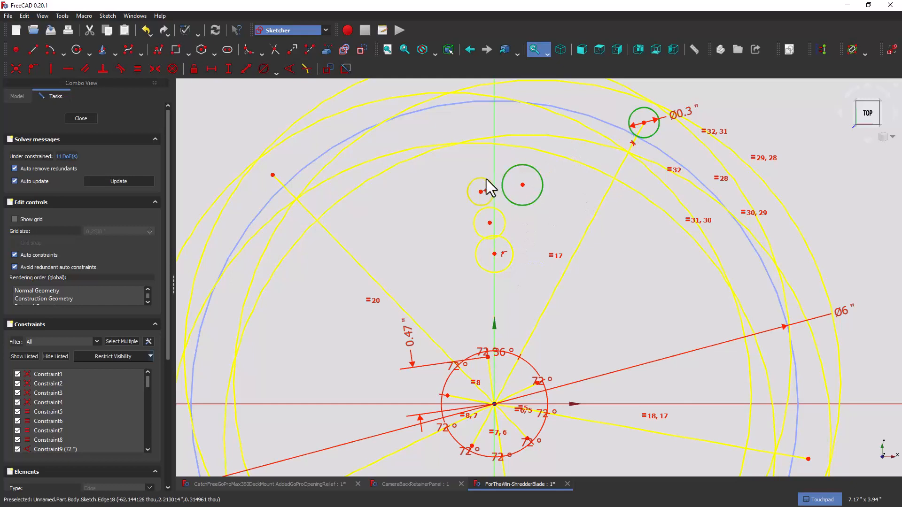
{"action": "left_click", "coordinate": [473, 183]}
{"action": "left_click", "coordinate": [475, 219]}
{"action": "left_click", "coordinate": [476, 251]}
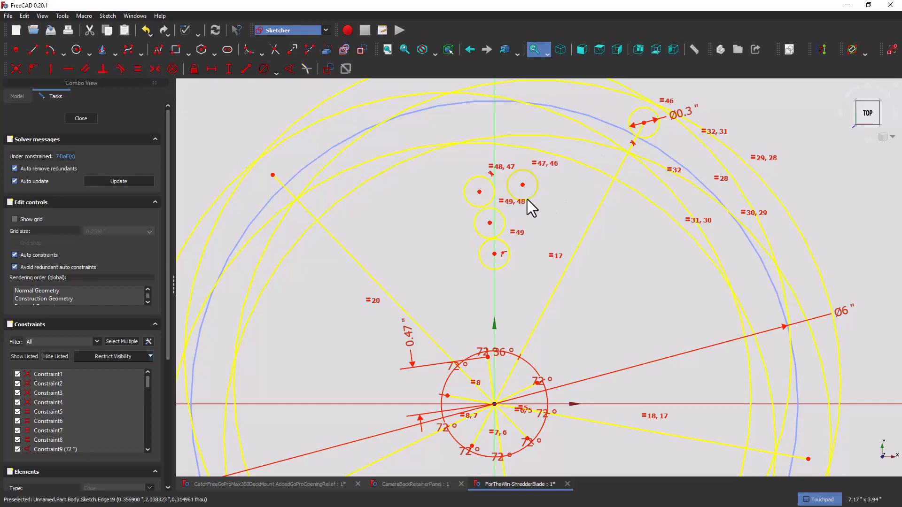
Make a small circle's centre coincident with the endpoint of the second star's upper-left line, and apply tangency between that circle and the 6 in circle.
{"action": "left_click", "coordinate": [482, 191]}
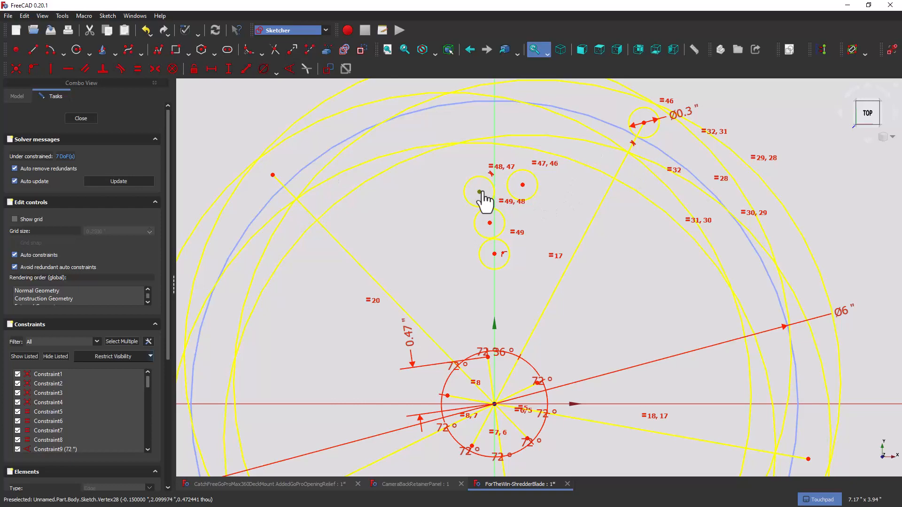
{"action": "left_click", "coordinate": [273, 175]}
{"action": "left_click", "coordinate": [16, 69]}
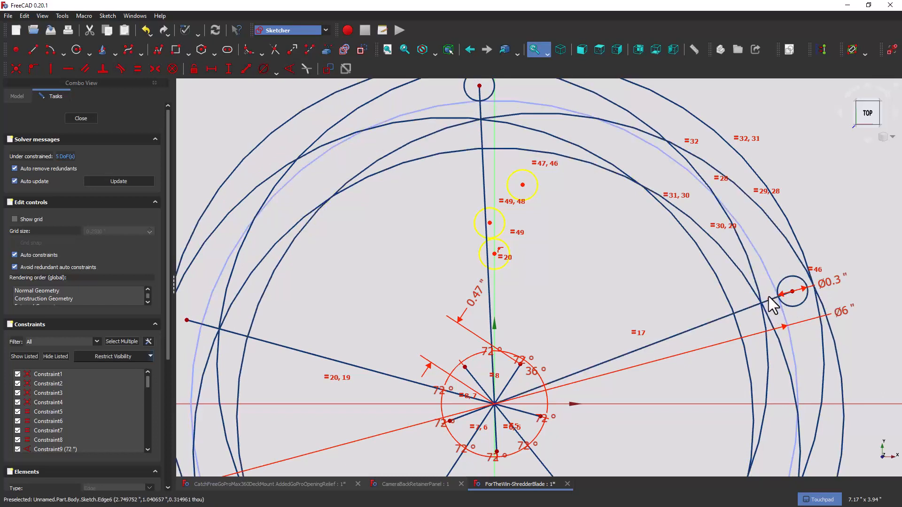
{"action": "left_click", "coordinate": [497, 96]}
{"action": "left_click", "coordinate": [500, 100]}
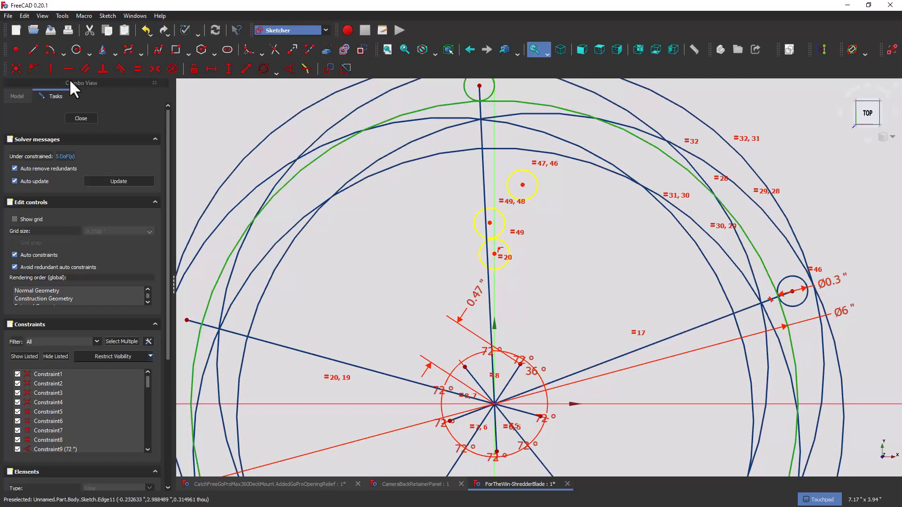
{"action": "left_click", "coordinate": [116, 72]}
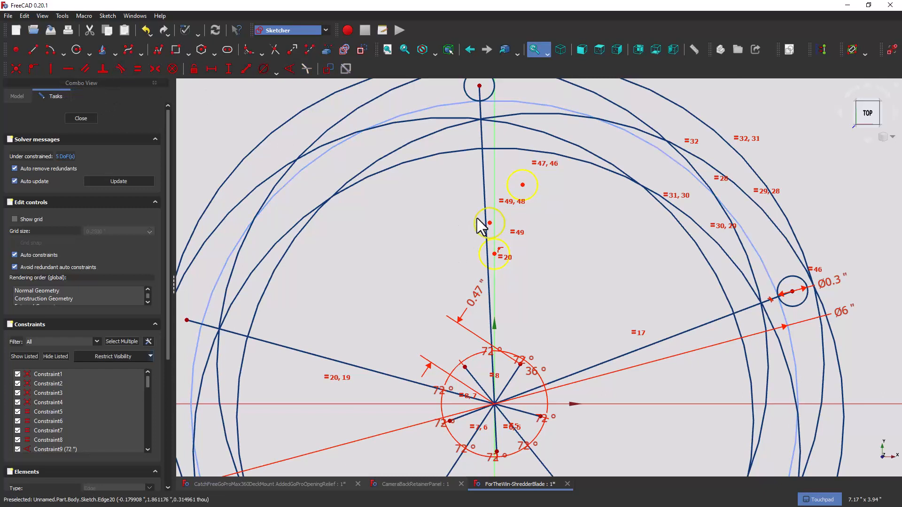
Move the two loose small circles that are off the Y axis into the sector between the star's upper and left lines.
{"action": "left_click_drag", "start_coordinate": [496, 221], "coordinate": [416, 222]}
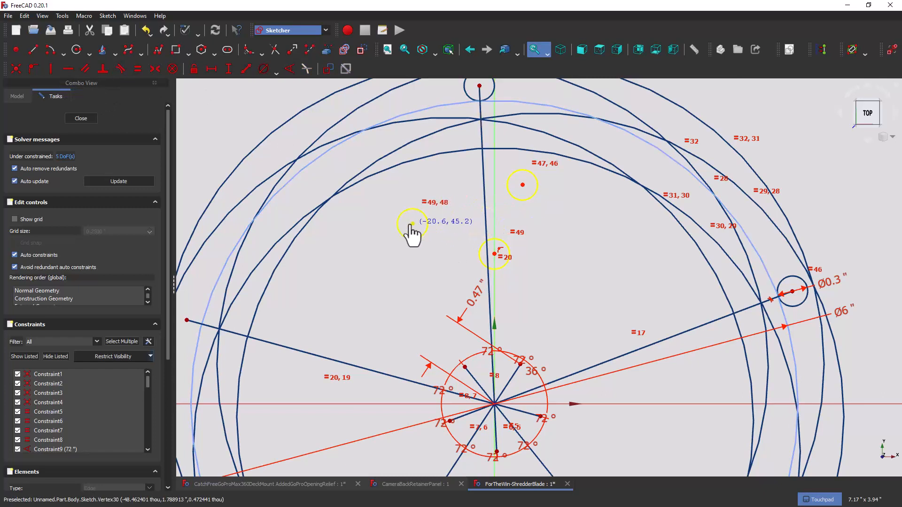
{"action": "left_click_drag", "start_coordinate": [523, 185], "coordinate": [364, 267]}
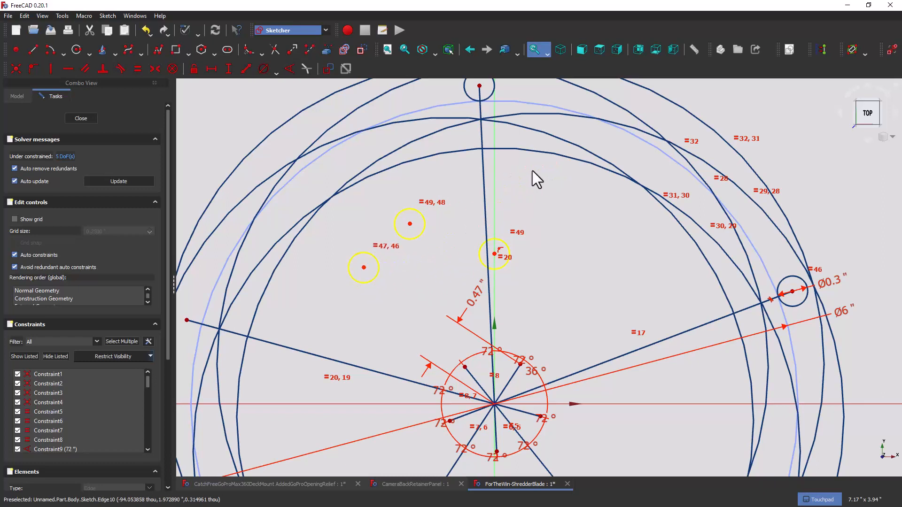
Make the nearer loose circle's centre coincident with the second star's left line endpoint, and apply tangency between that circle and the 6 in circle.
{"action": "middle_click_drag", "start_coordinate": [533, 171], "coordinate": [541, 201], "text": "shift"}
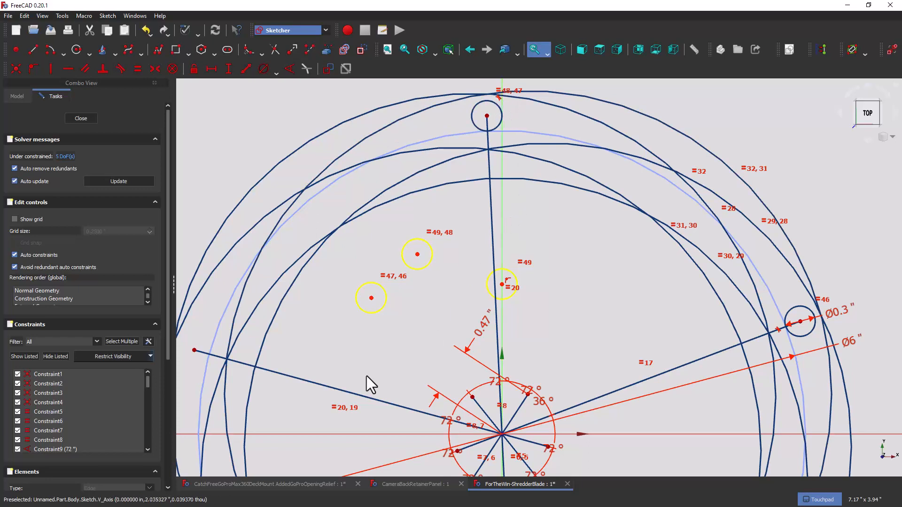
{"action": "left_click", "coordinate": [417, 254]}
{"action": "left_click", "coordinate": [194, 350]}
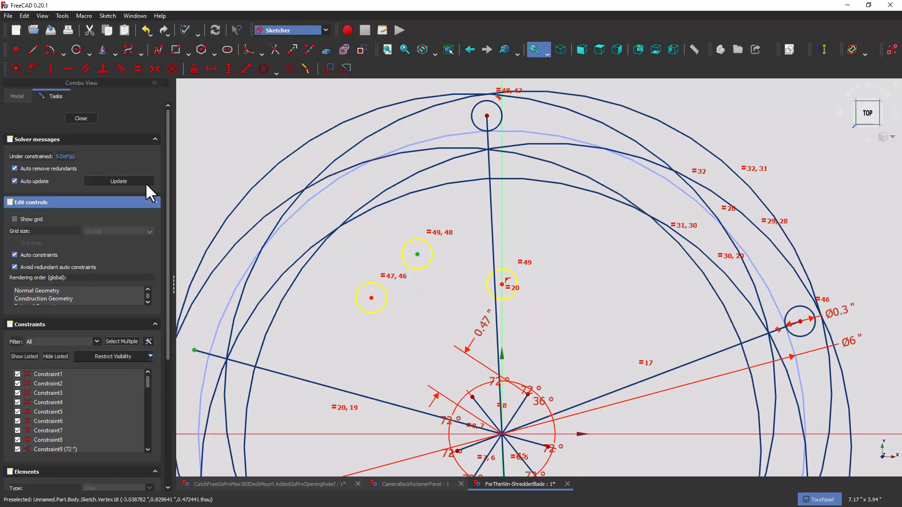
{"action": "left_click", "coordinate": [15, 69]}
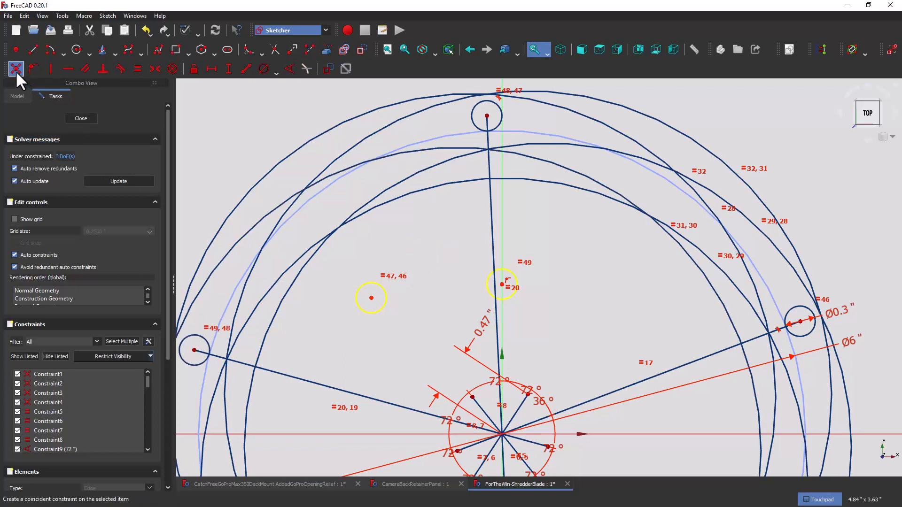
{"action": "left_click", "coordinate": [209, 337]}
{"action": "left_click", "coordinate": [213, 335]}
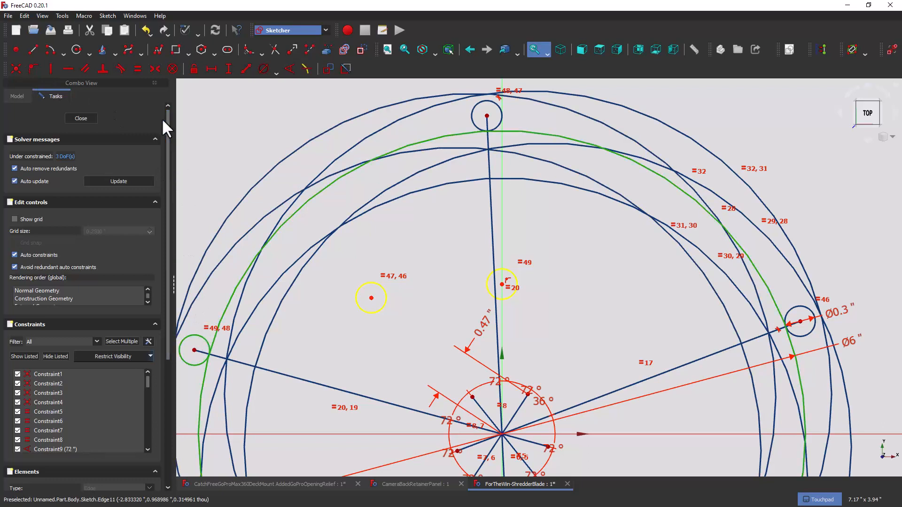
{"action": "left_click", "coordinate": [119, 70]}
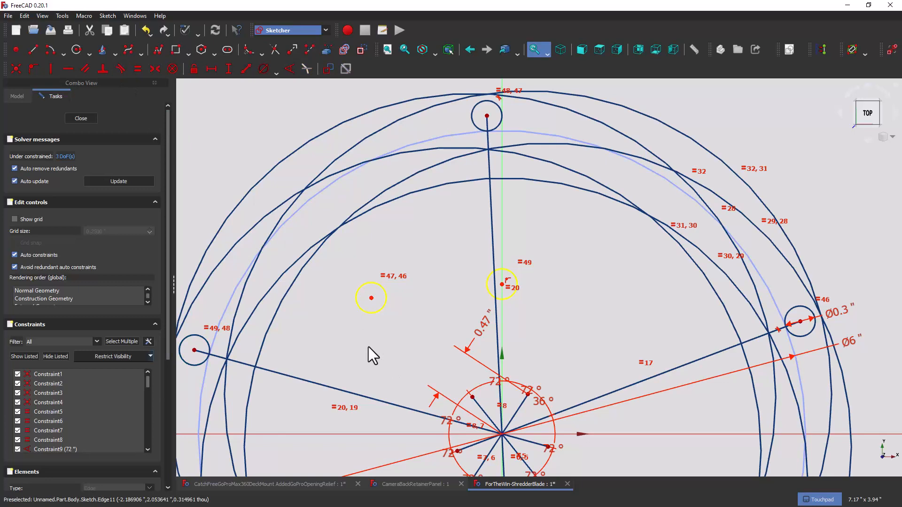
Make the other loose circle's centre coincident with the lower-left line's endpoint, and apply tangency between that circle and the 6 in circle.
{"action": "mouse_move", "coordinate": [369, 347]}
{"action": "middle_mouse_down"}
{"action": "mouse_move", "coordinate": [459, 300]}
{"action": "mouse_move", "coordinate": [426, 324]}
{"action": "mouse_move", "coordinate": [493, 241]}
{"action": "middle_mouse_up"}
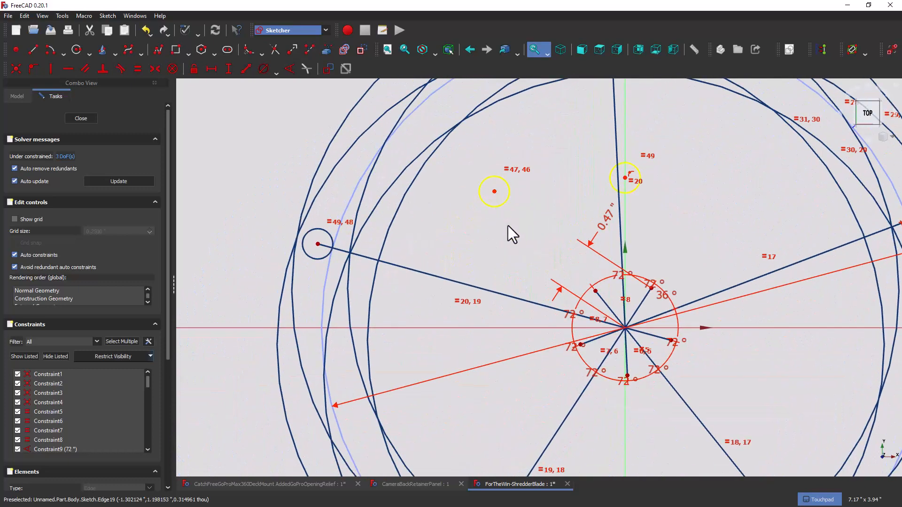
{"action": "mouse_move", "coordinate": [545, 343]}
{"action": "middle_mouse_down"}
{"action": "mouse_move", "coordinate": [484, 255]}
{"action": "mouse_move", "coordinate": [460, 247]}
{"action": "middle_mouse_up"}
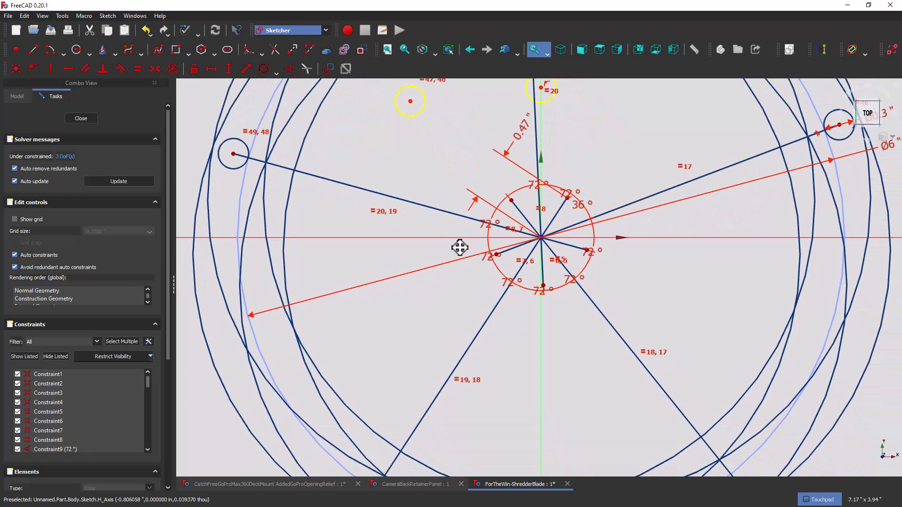
{"action": "scroll", "coordinate": [459, 247], "scroll_direction": "down", "scroll_amount": 1}
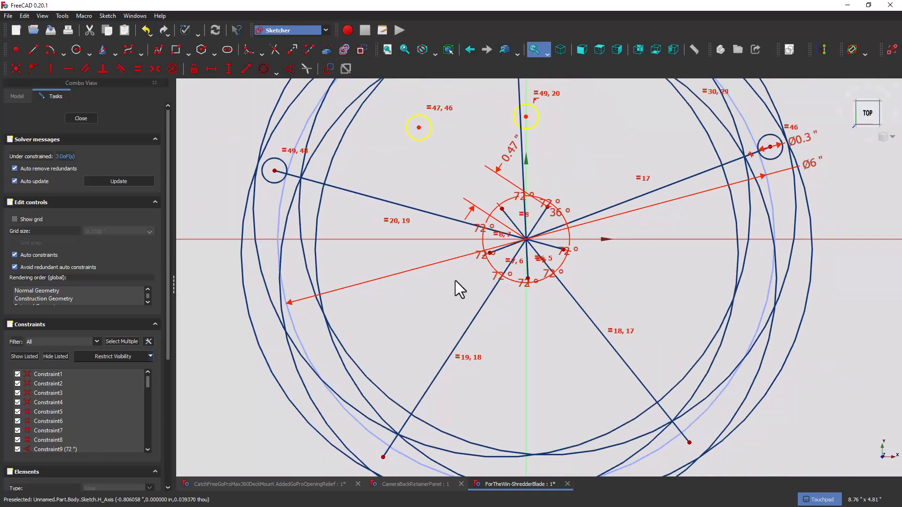
{"action": "left_click", "coordinate": [419, 127]}
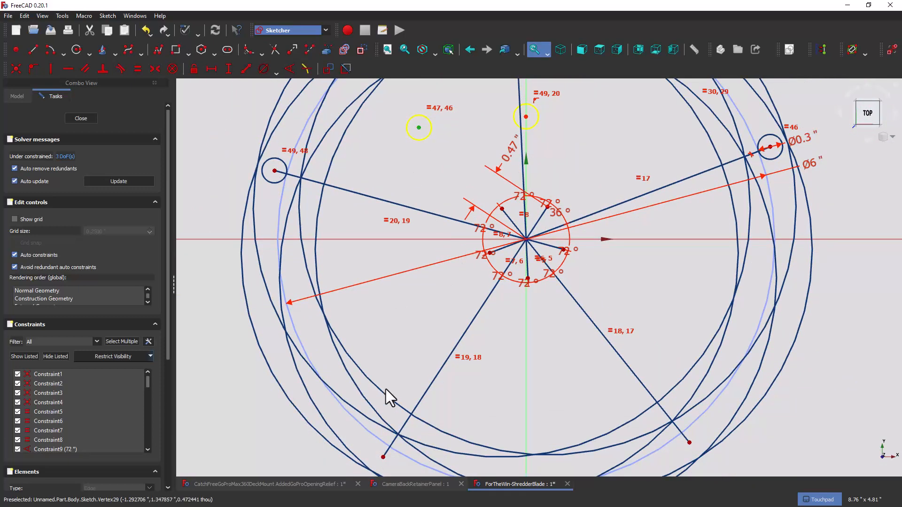
{"action": "left_click", "coordinate": [383, 457]}
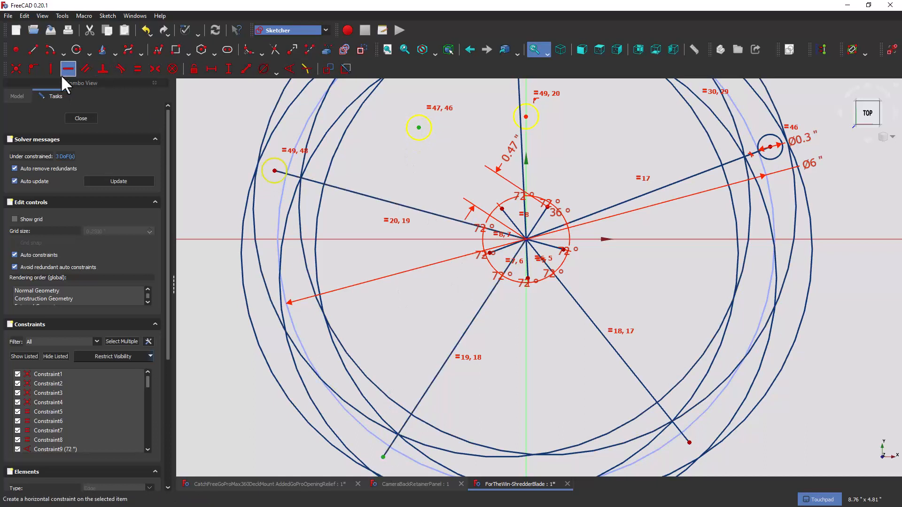
{"action": "left_click", "coordinate": [16, 70]}
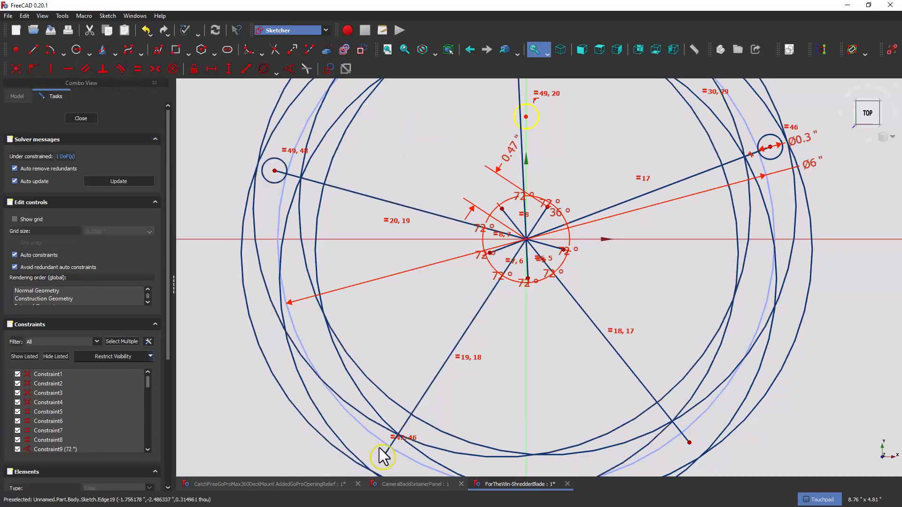
{"action": "left_click", "coordinate": [379, 444]}
{"action": "left_click", "coordinate": [379, 441]}
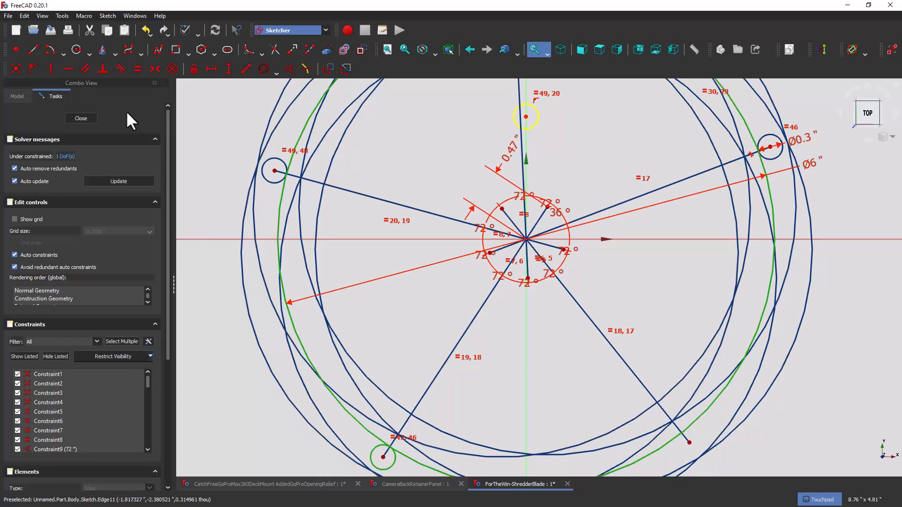
{"action": "left_click", "coordinate": [120, 69]}
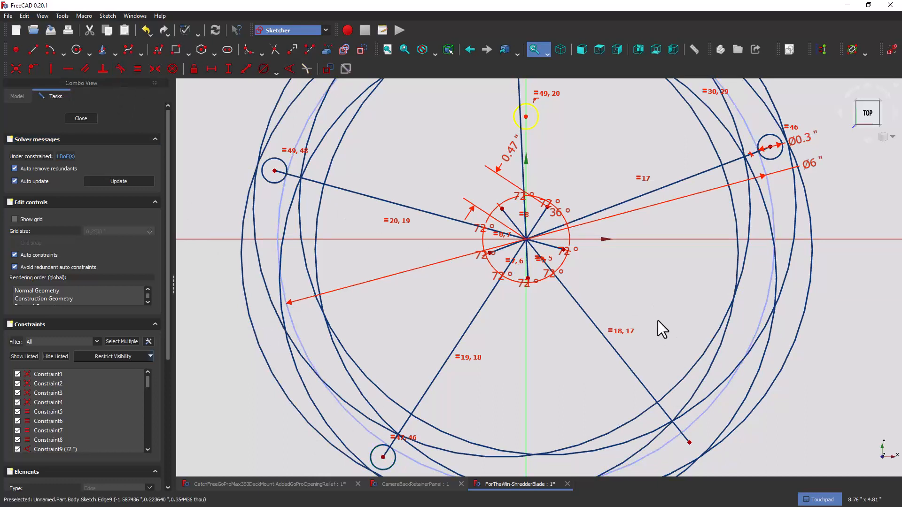
Try to make the centre of the small circle on the Y axis coincident with the lower-right line's endpoint.
{"action": "left_click", "coordinate": [526, 116]}
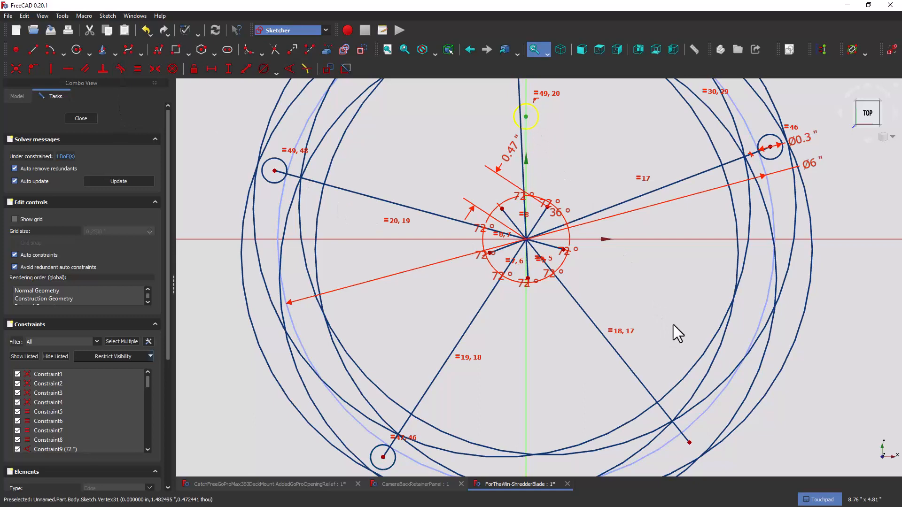
{"action": "left_click", "coordinate": [689, 443]}
{"action": "left_click", "coordinate": [16, 69]}
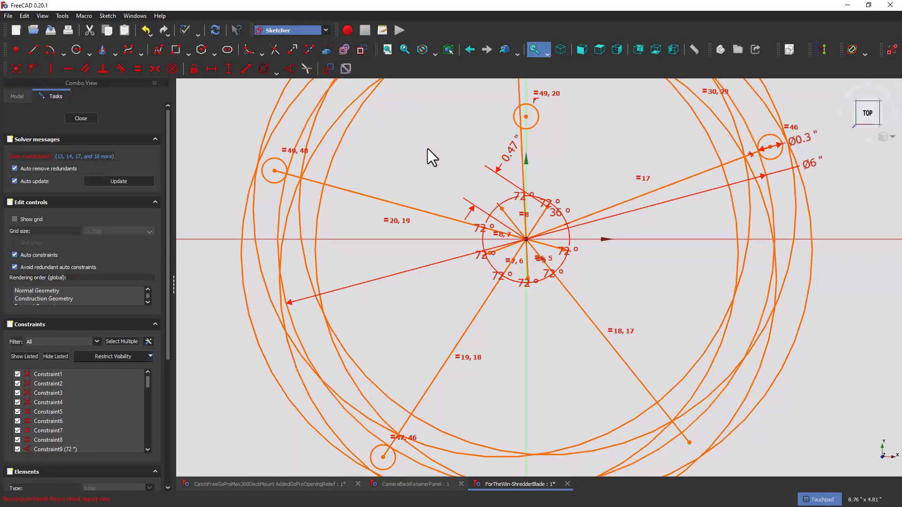
{"action": "key", "text": "ctrl+z"}
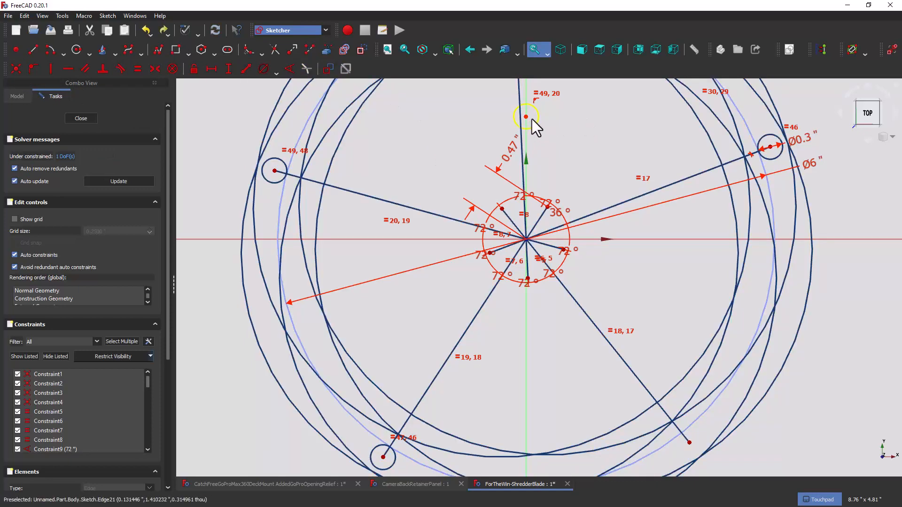
Move the last small circle below the origin, remove its centre's constraint to the Y axis, and shift it to the right of the axis.
{"action": "left_click_drag", "start_coordinate": [528, 117], "coordinate": [546, 336]}
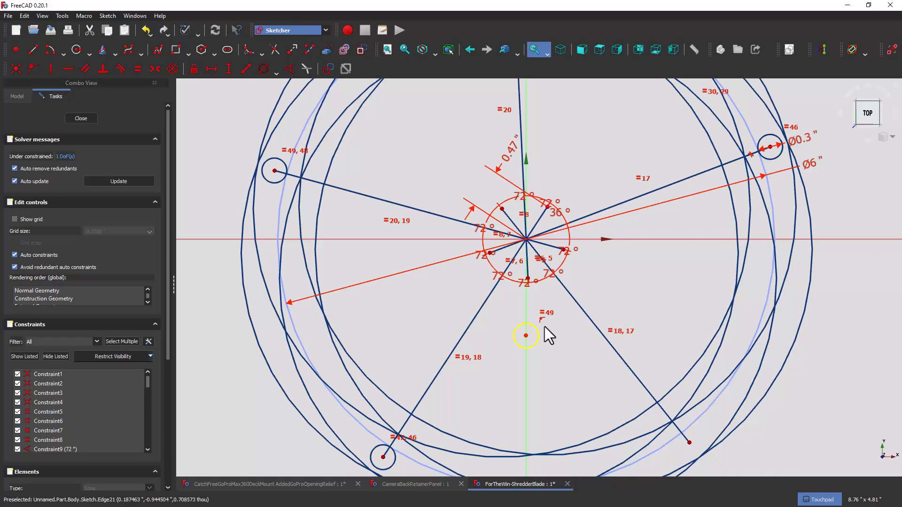
{"action": "scroll", "coordinate": [545, 327], "scroll_direction": "up", "scroll_amount": 5}
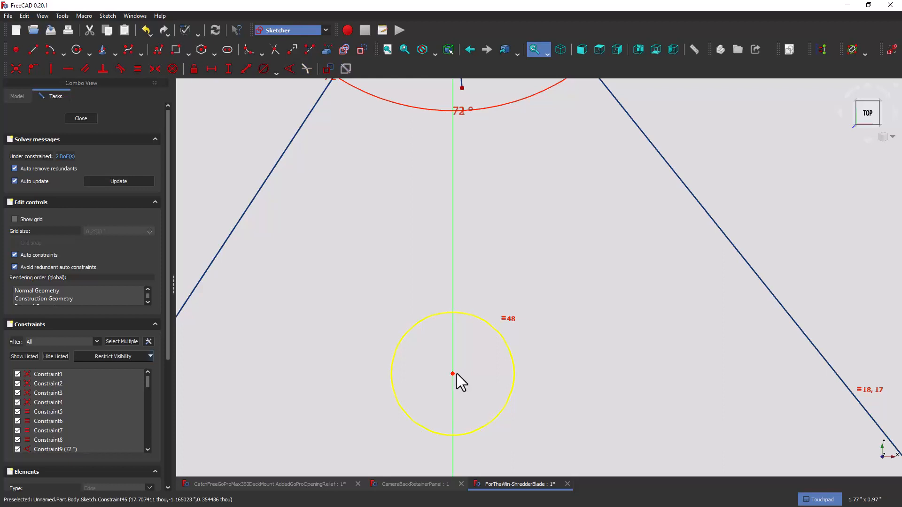
{"action": "left_click_drag", "start_coordinate": [453, 373], "coordinate": [543, 373]}
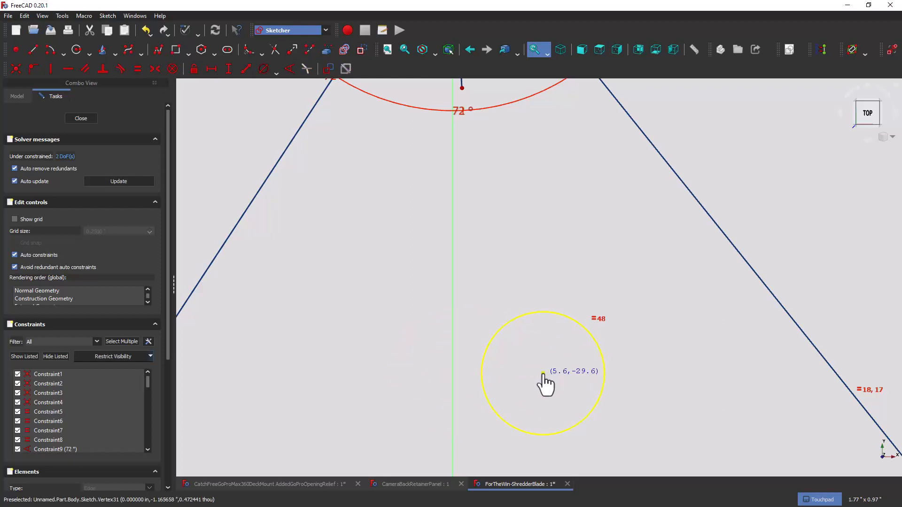
{"action": "left_click_drag", "start_coordinate": [543, 373], "coordinate": [512, 259]}
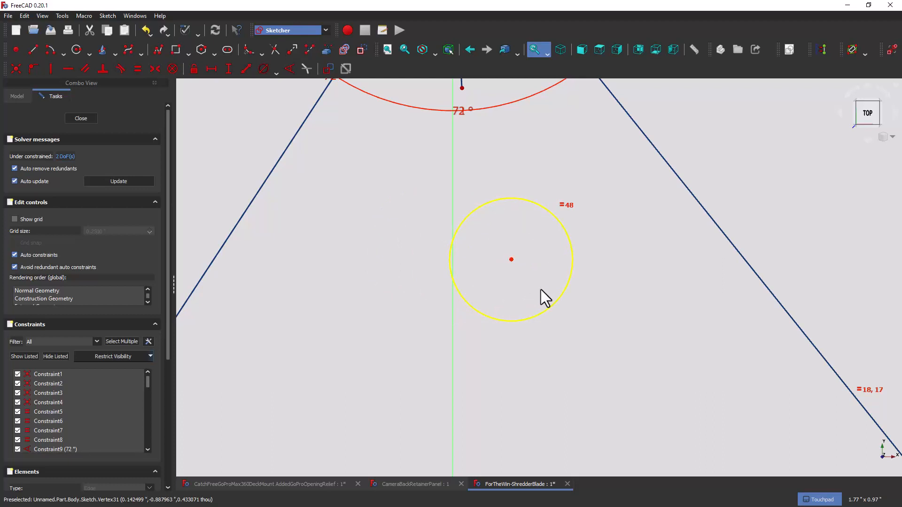
Make the last small circle's centre coincident with the lower-right line's endpoint and save the document.
{"action": "scroll", "coordinate": [540, 289], "scroll_direction": "down", "scroll_amount": 8}
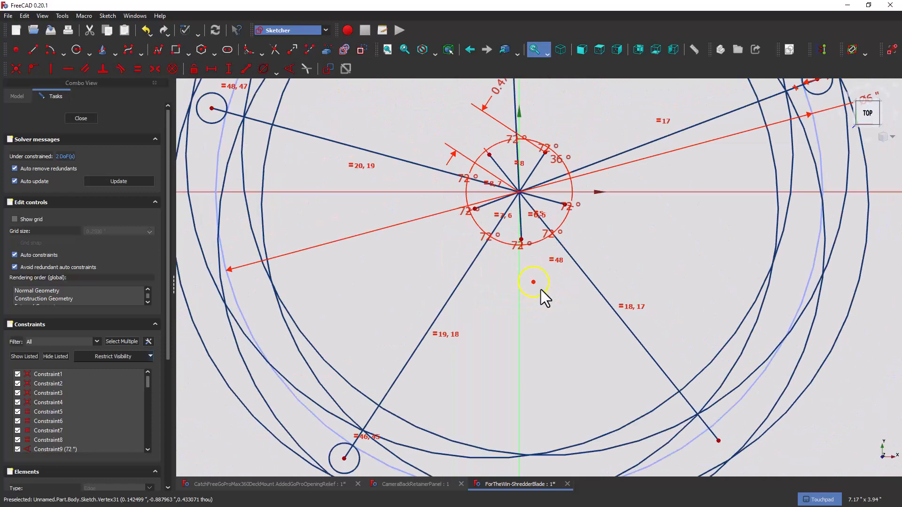
{"action": "middle_click_drag", "start_coordinate": [576, 336], "coordinate": [525, 234]}
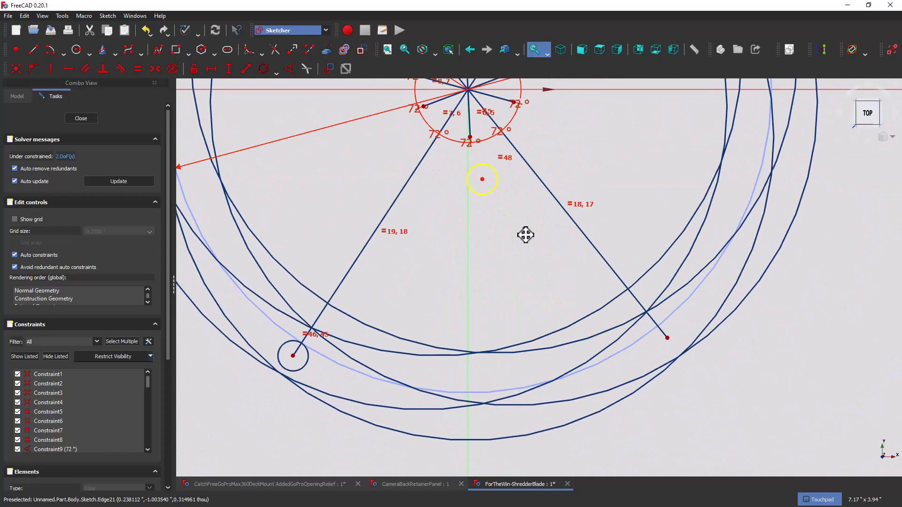
{"action": "left_click", "coordinate": [482, 179]}
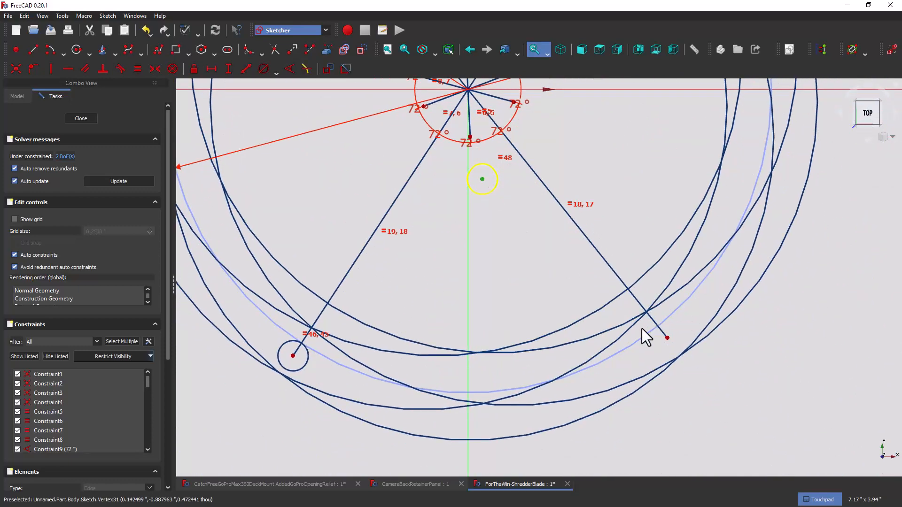
{"action": "left_click", "coordinate": [668, 338]}
{"action": "left_click", "coordinate": [16, 68]}
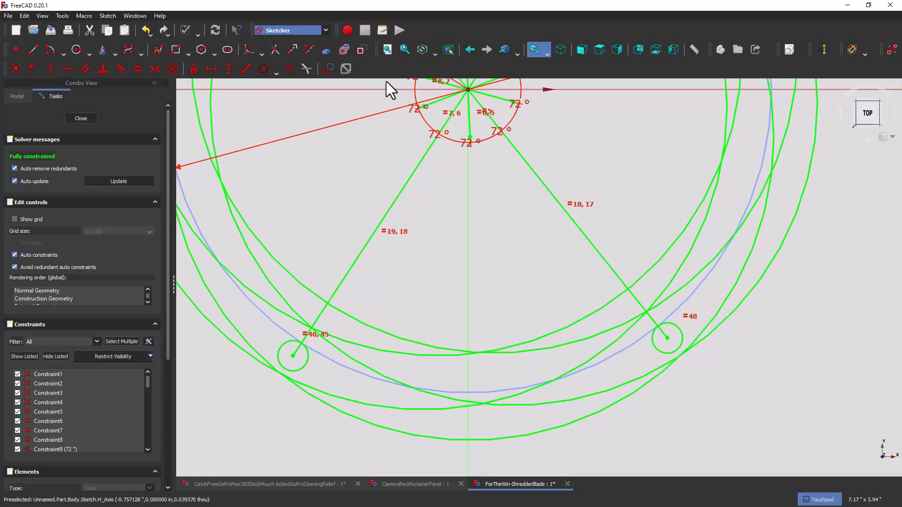
{"action": "key", "text": "ctrl+s"}
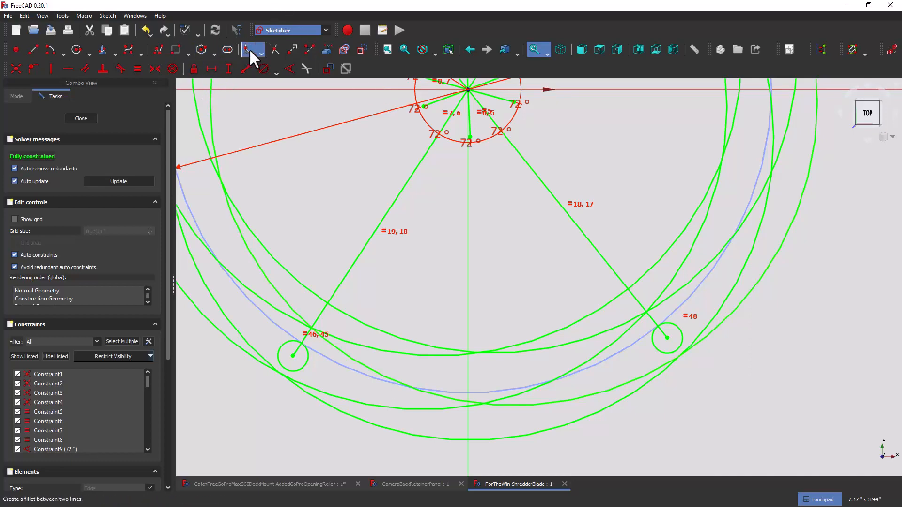
{"action": "left_click", "coordinate": [387, 50]}
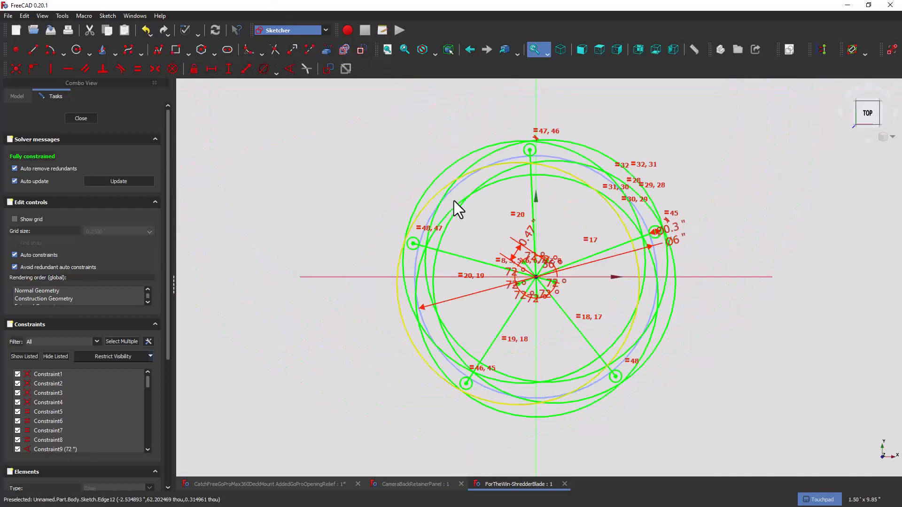
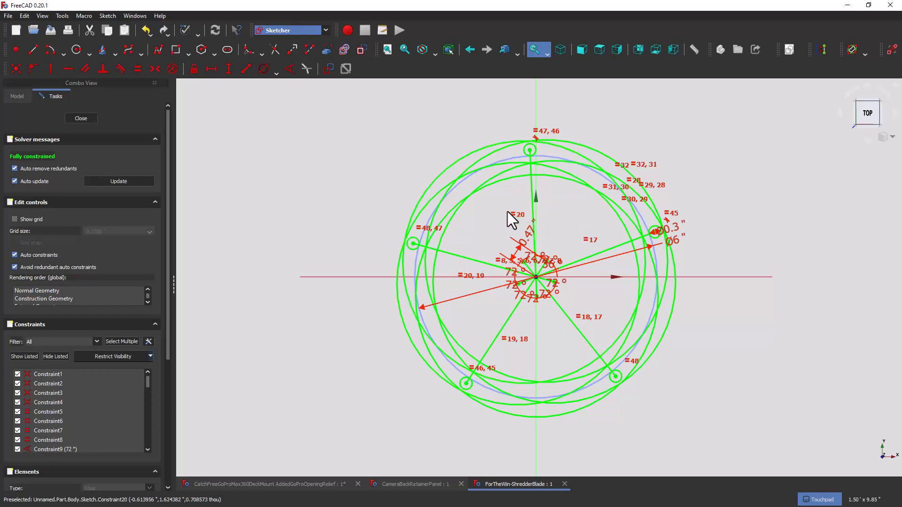
Exclude geometric constraints from the constraint filter and restrict the sketch's visible constraints to the filtered list.
{"action": "scroll", "coordinate": [507, 212], "scroll_direction": "up", "scroll_amount": 6}
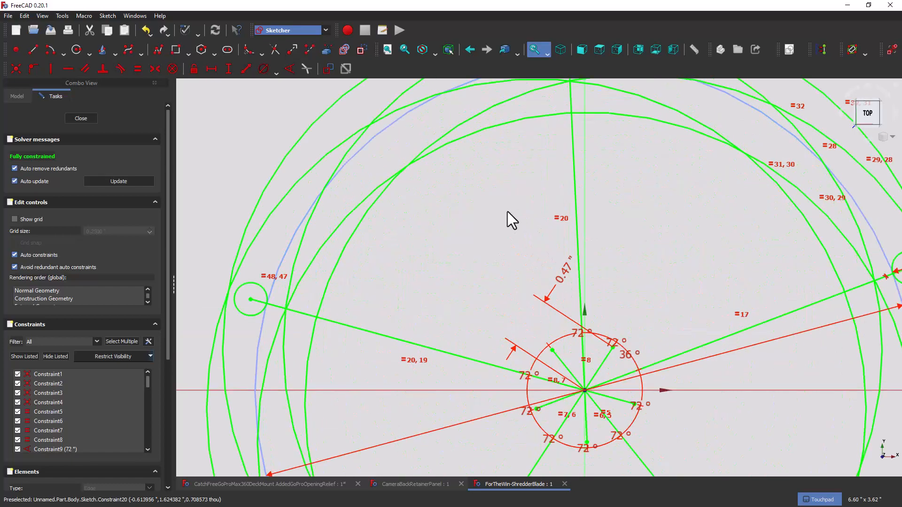
{"action": "mouse_move", "coordinate": [596, 192]}
{"action": "middle_mouse_down", "text": "shift"}
{"action": "mouse_move", "coordinate": [601, 275]}
{"action": "mouse_move", "coordinate": [570, 312]}
{"action": "mouse_move", "coordinate": [572, 354]}
{"action": "mouse_move", "coordinate": [540, 361]}
{"action": "middle_mouse_up", "text": "shift"}
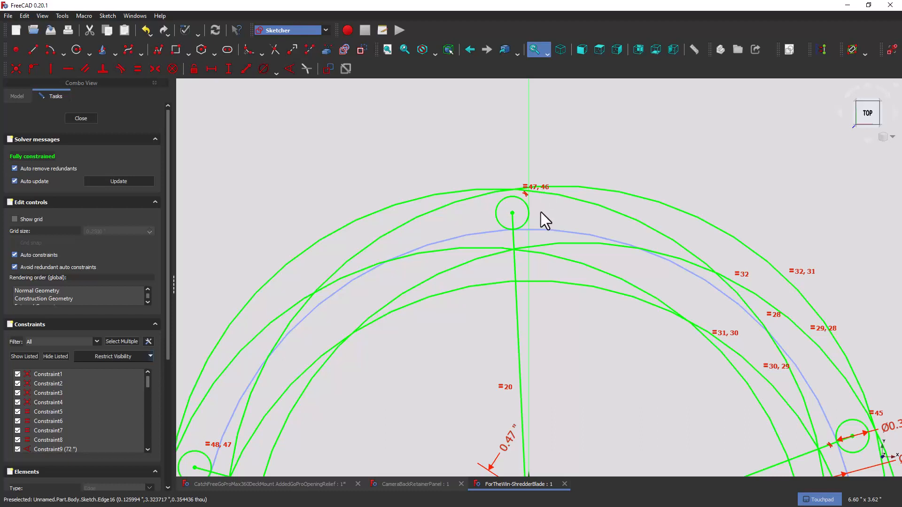
{"action": "left_click", "coordinate": [62, 342]}
{"action": "left_click", "coordinate": [125, 342]}
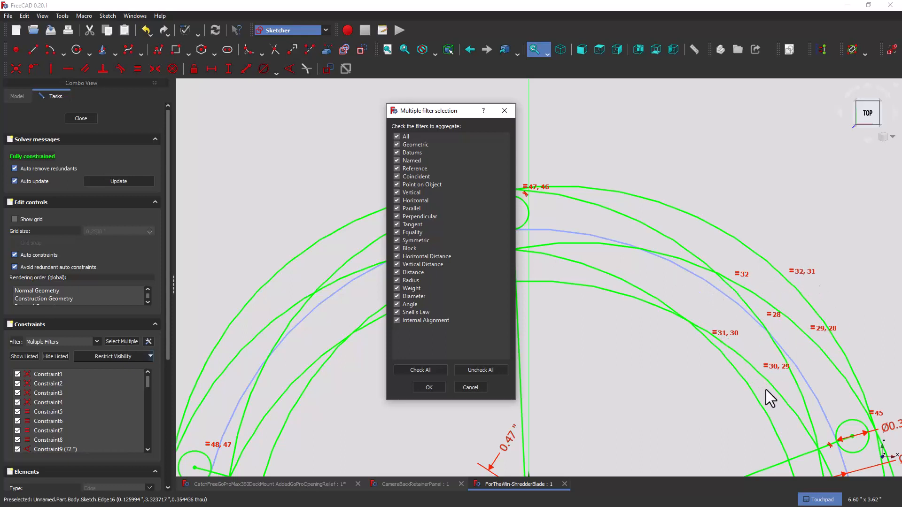
{"action": "left_click", "coordinate": [396, 145]}
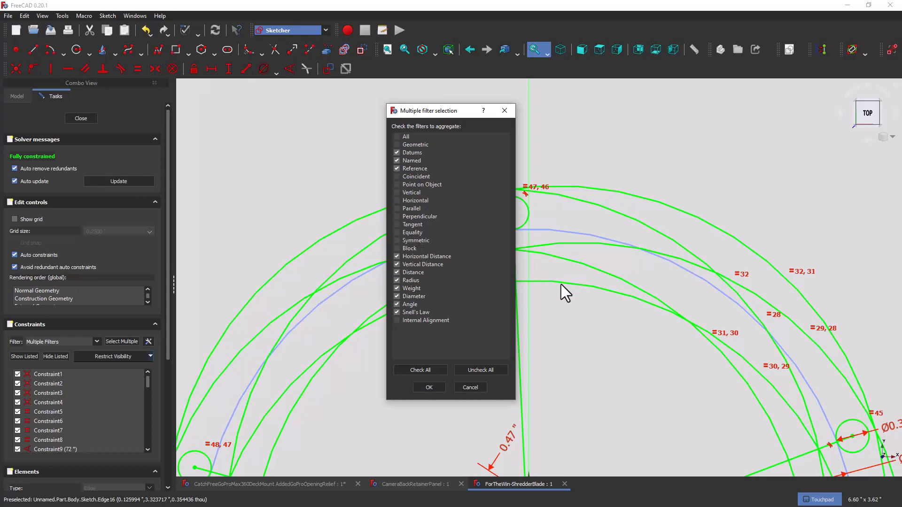
{"action": "left_click", "coordinate": [429, 387]}
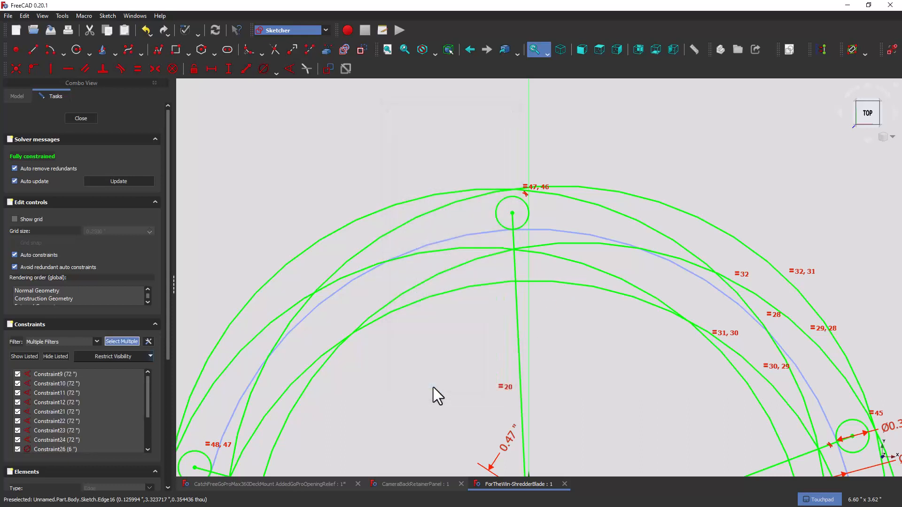
{"action": "left_click", "coordinate": [115, 357]}
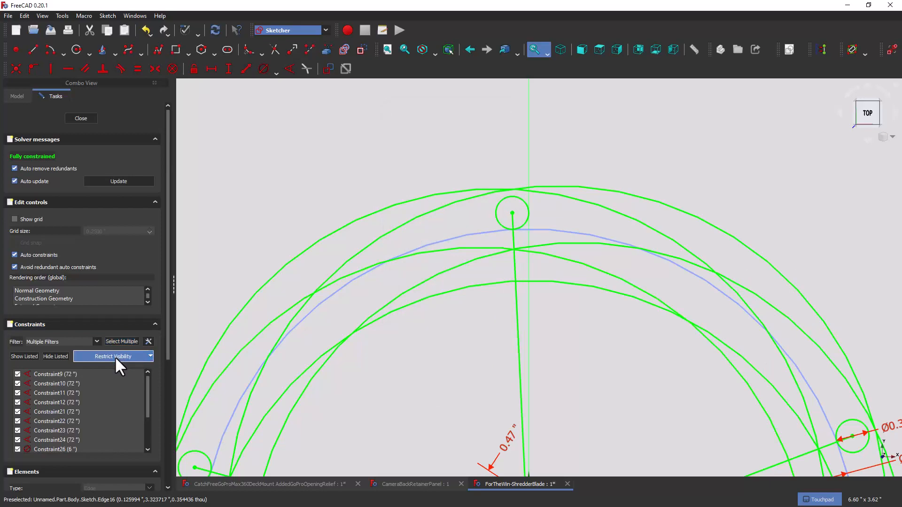
Draw a short line from the upper edge of the top small circle to the outer large circle, and make it tangent to the small circle.
{"action": "mouse_move", "coordinate": [447, 336]}
{"action": "middle_mouse_down", "text": "shift"}
{"action": "mouse_move", "coordinate": [455, 252]}
{"action": "mouse_move", "coordinate": [436, 241]}
{"action": "mouse_move", "coordinate": [435, 194]}
{"action": "mouse_move", "coordinate": [425, 242]}
{"action": "mouse_move", "coordinate": [487, 230]}
{"action": "mouse_move", "coordinate": [431, 283]}
{"action": "mouse_move", "coordinate": [448, 293]}
{"action": "middle_mouse_up", "text": "shift"}
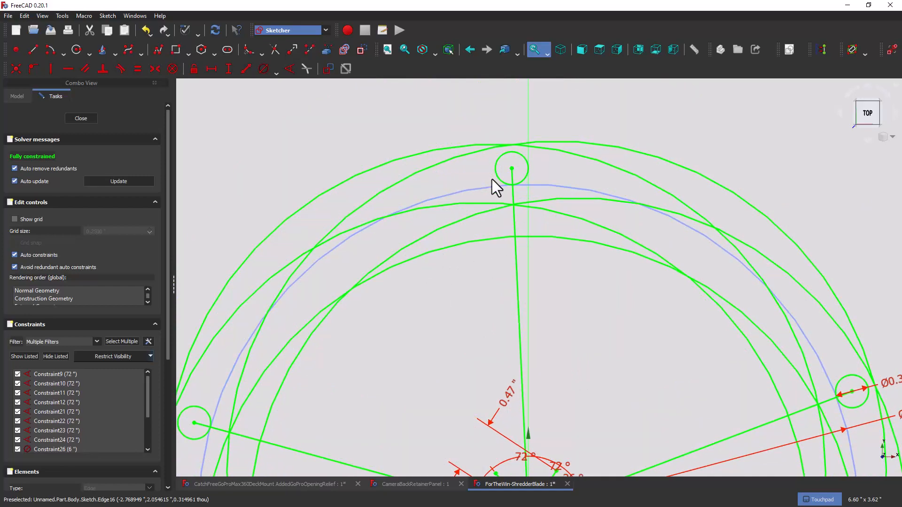
{"action": "left_click", "coordinate": [36, 47]}
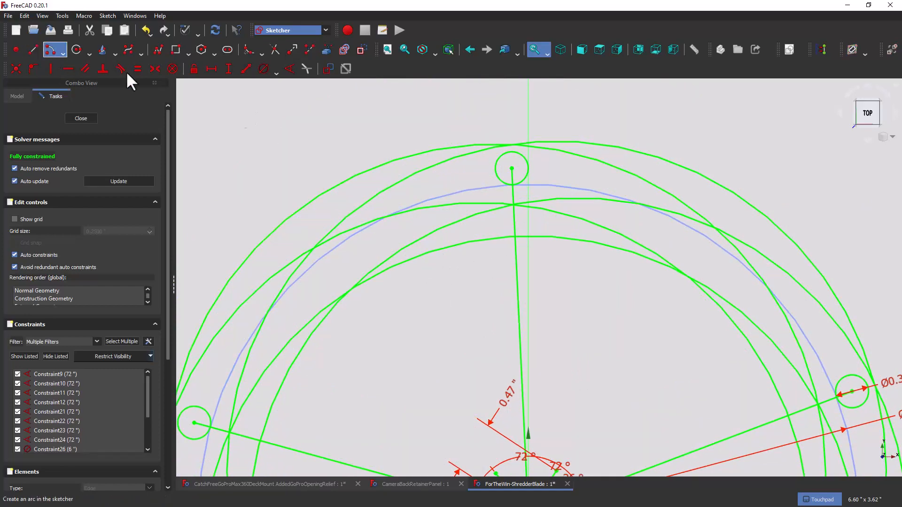
{"action": "left_click", "coordinate": [522, 153]}
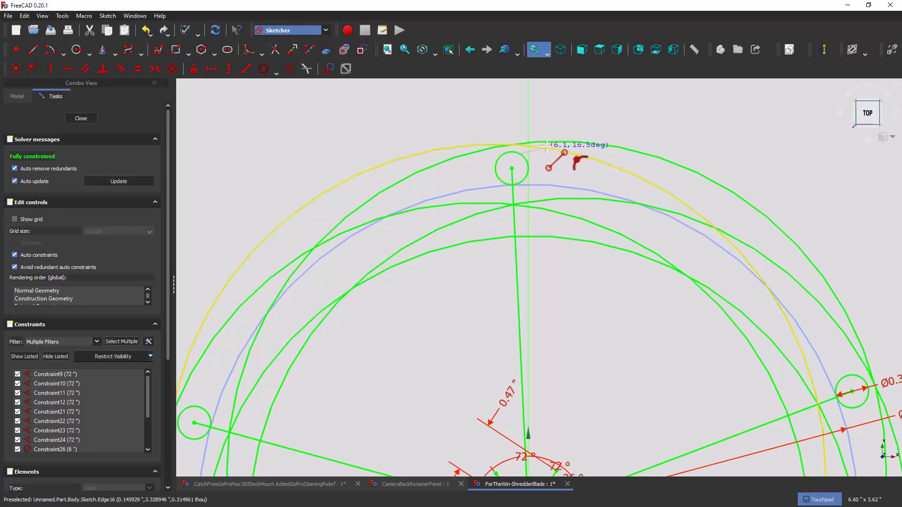
{"action": "left_click", "coordinate": [554, 141]}
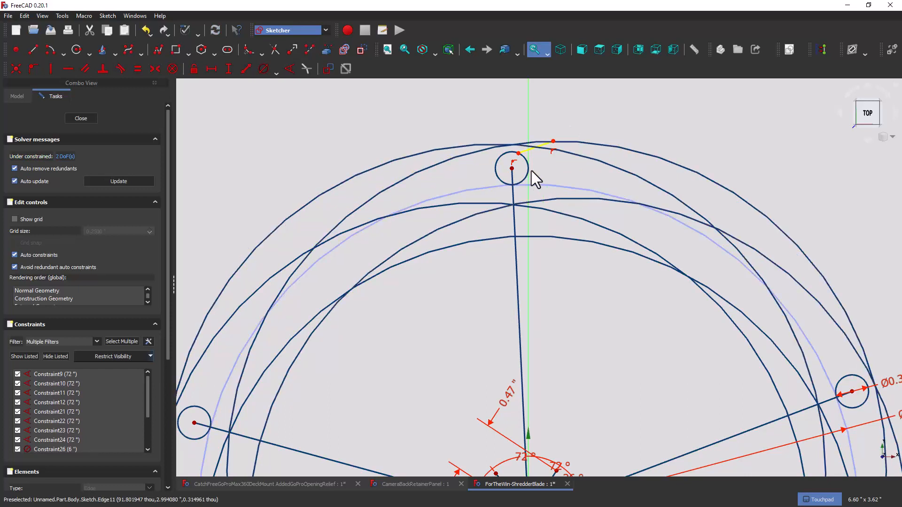
{"action": "left_click", "coordinate": [526, 154]}
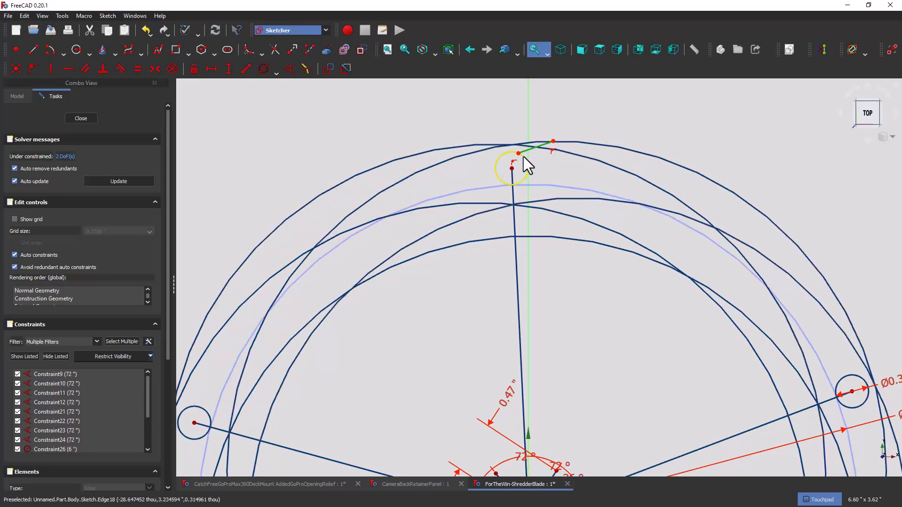
{"action": "left_click", "coordinate": [526, 167]}
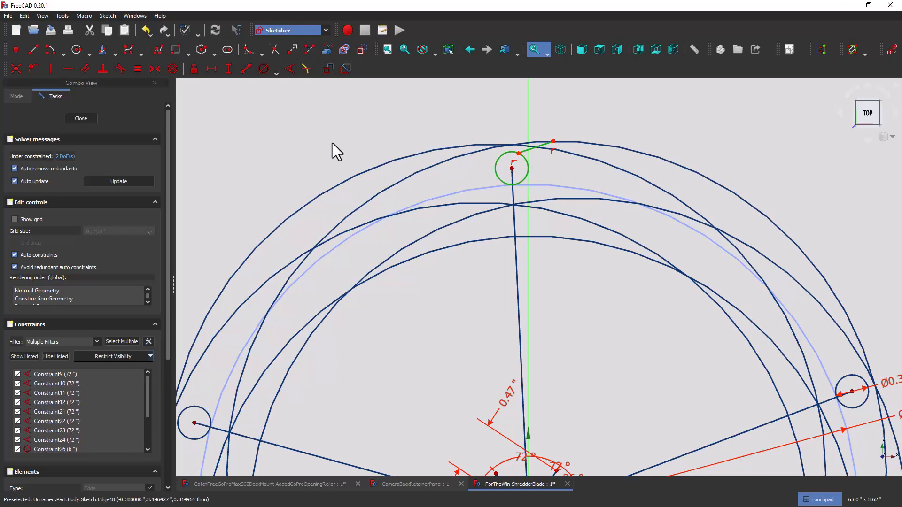
{"action": "left_click", "coordinate": [134, 69]}
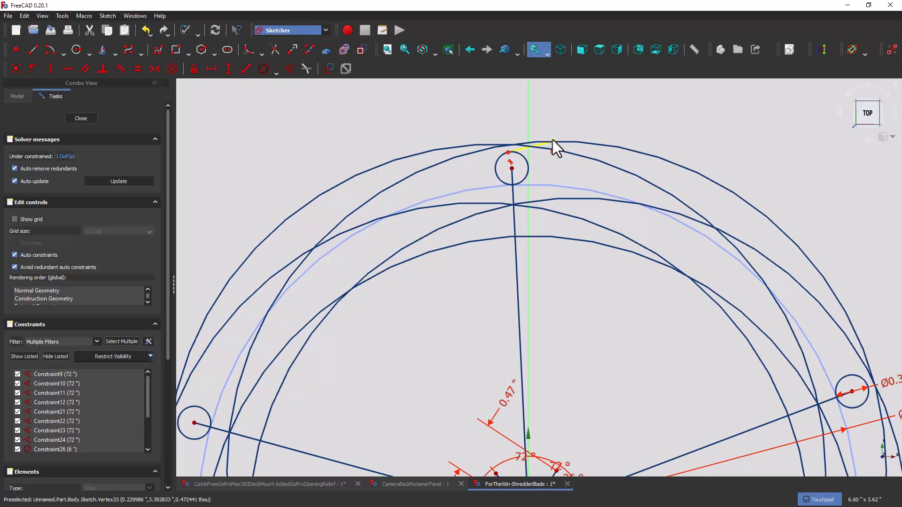
Shift the tangent line's outer endpoint along the large circle closer to the small circle, and constrain the line's length to 0.3 in.
{"action": "left_click_drag", "start_coordinate": [553, 139], "coordinate": [537, 142]}
{"action": "left_click", "coordinate": [522, 148]}
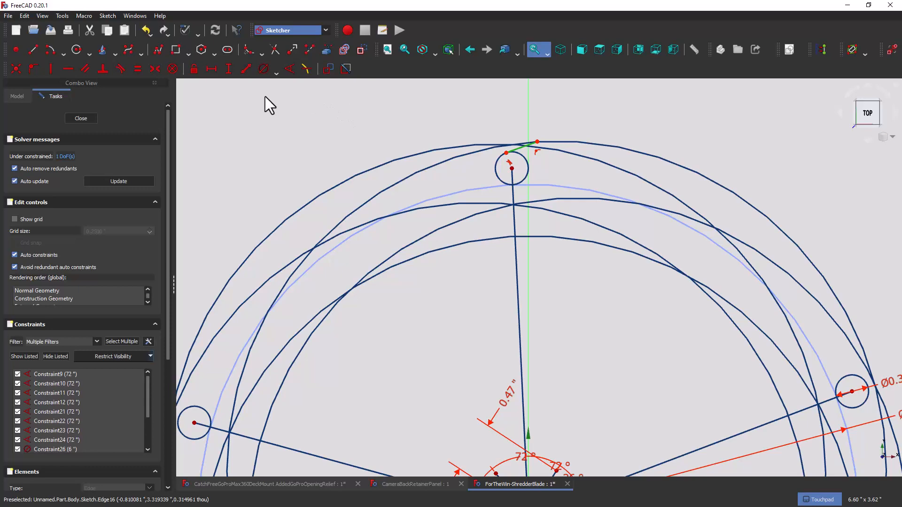
{"action": "left_click", "coordinate": [245, 69]}
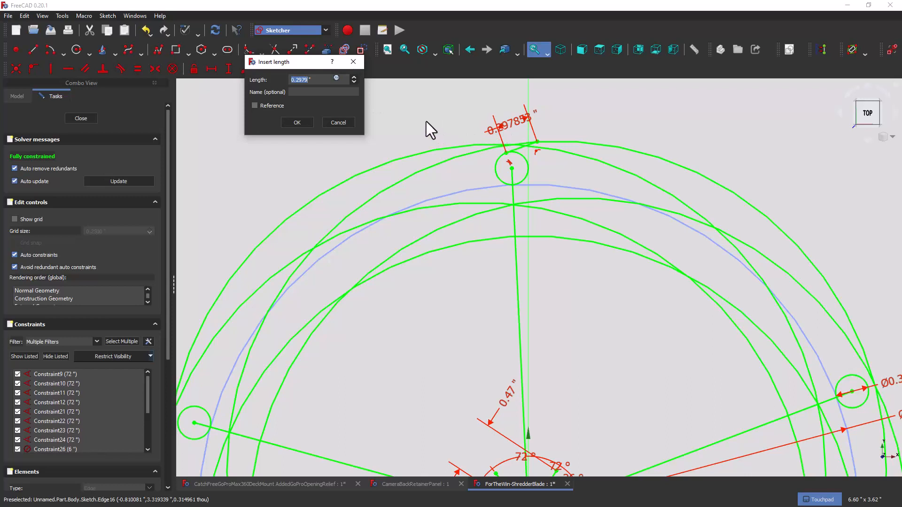
{"action": "type", "text": ".3"}
{"action": "key", "text": "Return"}
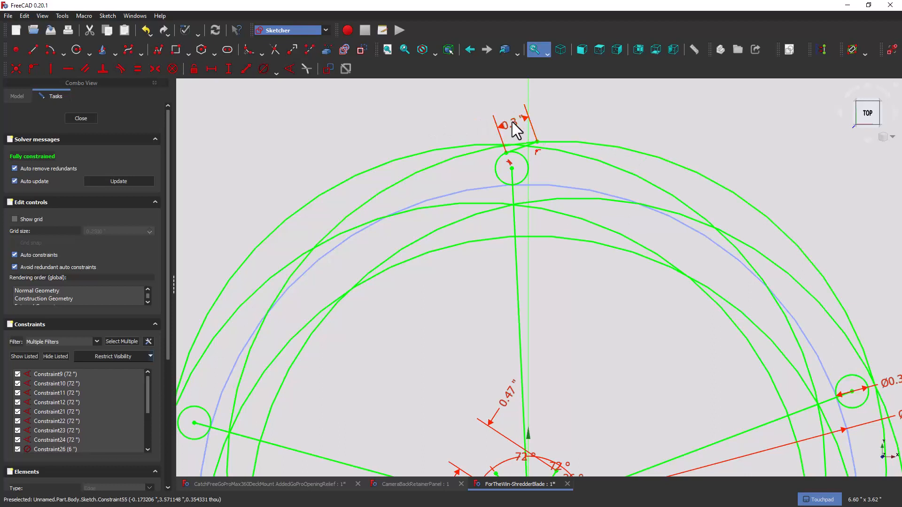
{"action": "left_click_drag", "start_coordinate": [514, 123], "coordinate": [455, 119]}
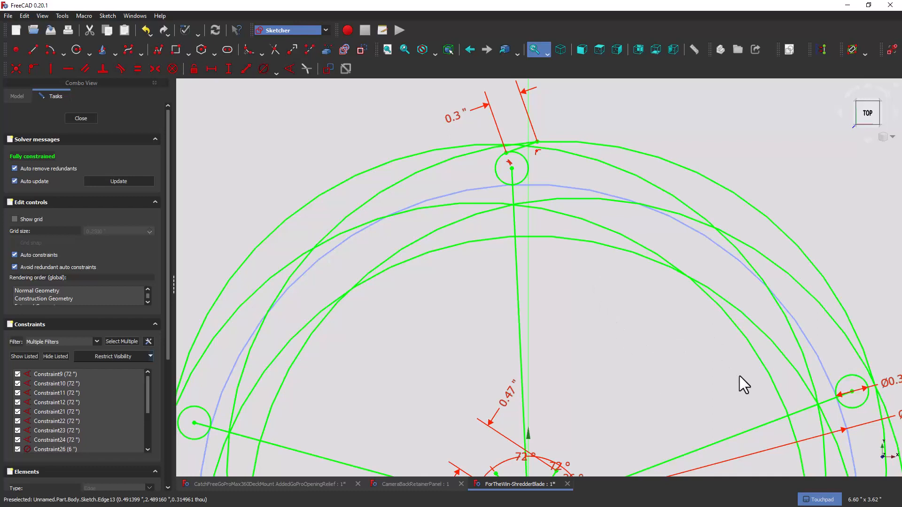
{"action": "mouse_move", "coordinate": [740, 375]}
{"action": "left_mouse_down"}
{"action": "mouse_move", "coordinate": [640, 356]}
{"action": "mouse_move", "coordinate": [595, 326]}
{"action": "left_mouse_up"}
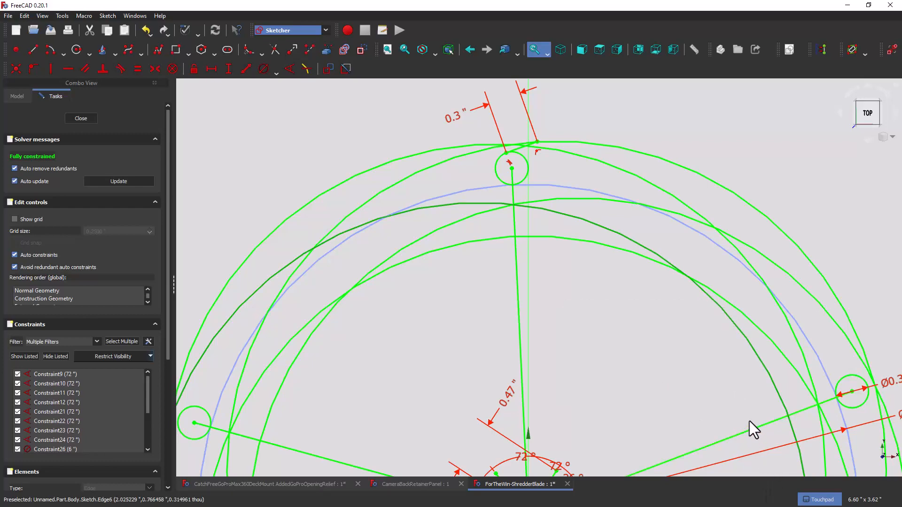
Draw a short line from the outer arc to the 0.3-inch circle on the sketch's upper-right spoke.
{"action": "mouse_move", "coordinate": [749, 422]}
{"action": "middle_mouse_down", "text": "shift"}
{"action": "mouse_move", "coordinate": [537, 327]}
{"action": "mouse_move", "coordinate": [491, 199]}
{"action": "mouse_move", "coordinate": [517, 203]}
{"action": "middle_mouse_up", "text": "shift"}
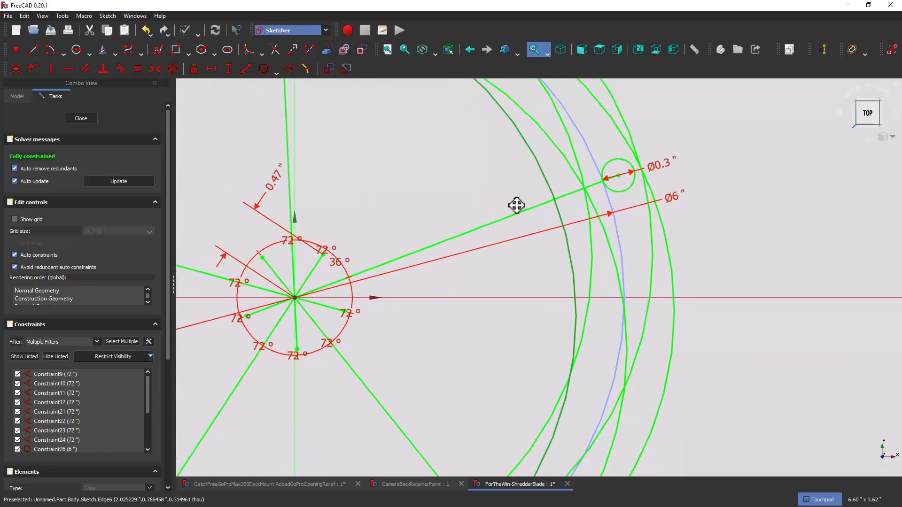
{"action": "left_click", "coordinate": [34, 49]}
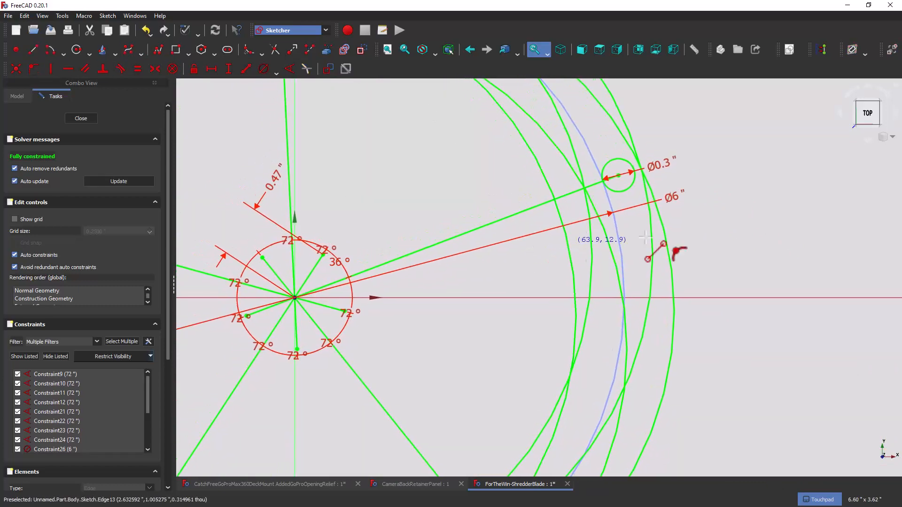
{"action": "left_click", "coordinate": [651, 193]}
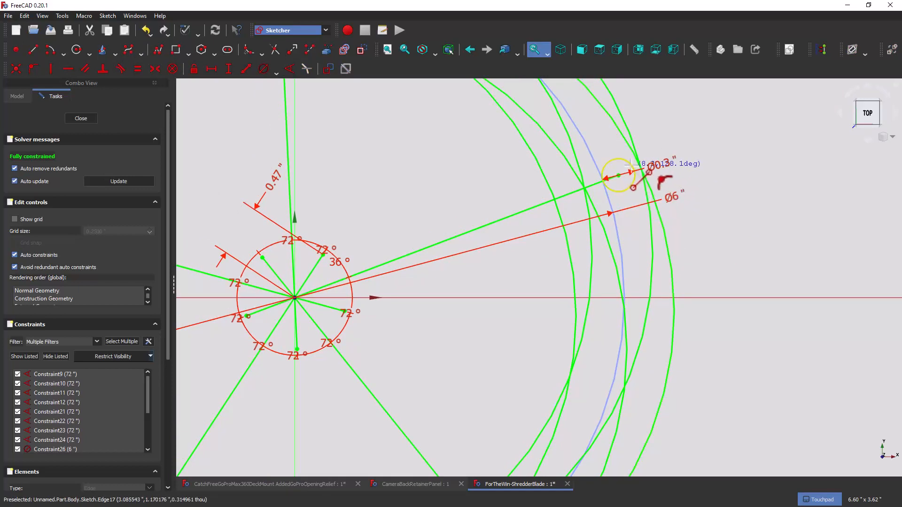
{"action": "left_click", "coordinate": [631, 165]}
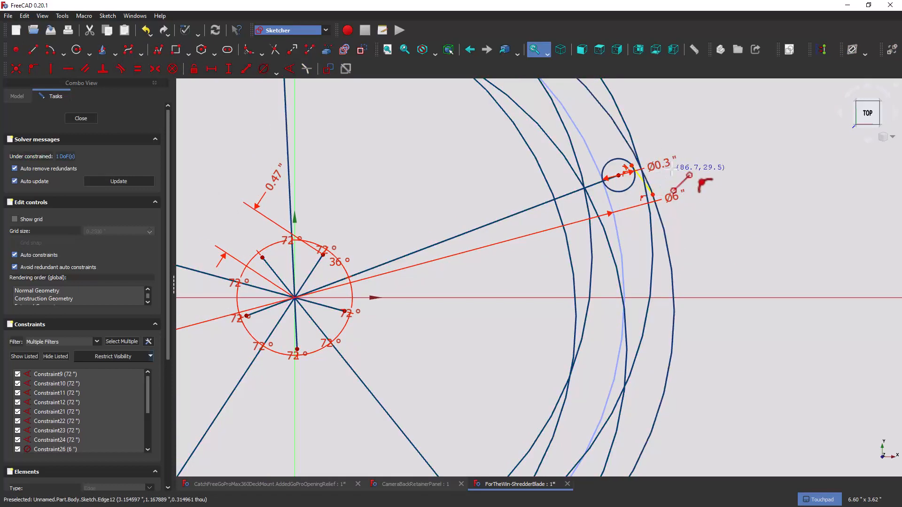
{"action": "key", "text": "Escape"}
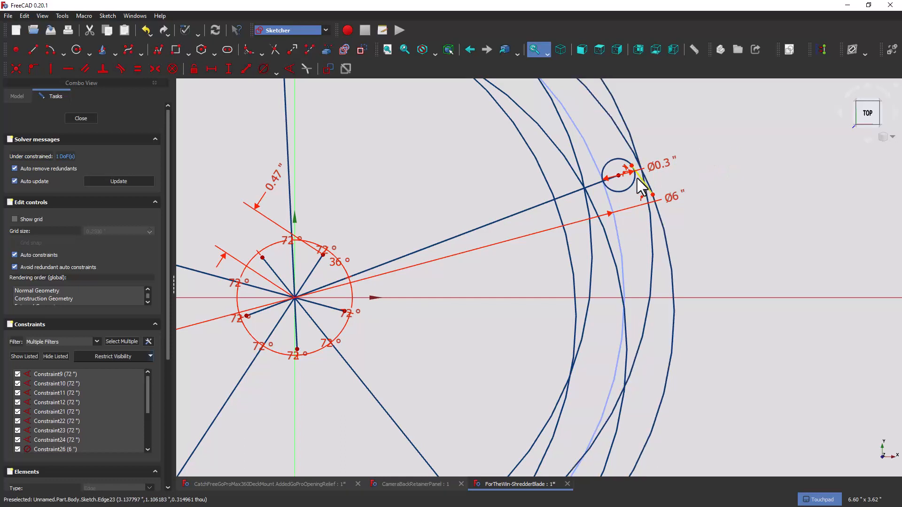
Try to constrain the new short line tangent to the 0.3-inch circle.
{"action": "left_click", "coordinate": [639, 176]}
{"action": "left_click", "coordinate": [634, 182]}
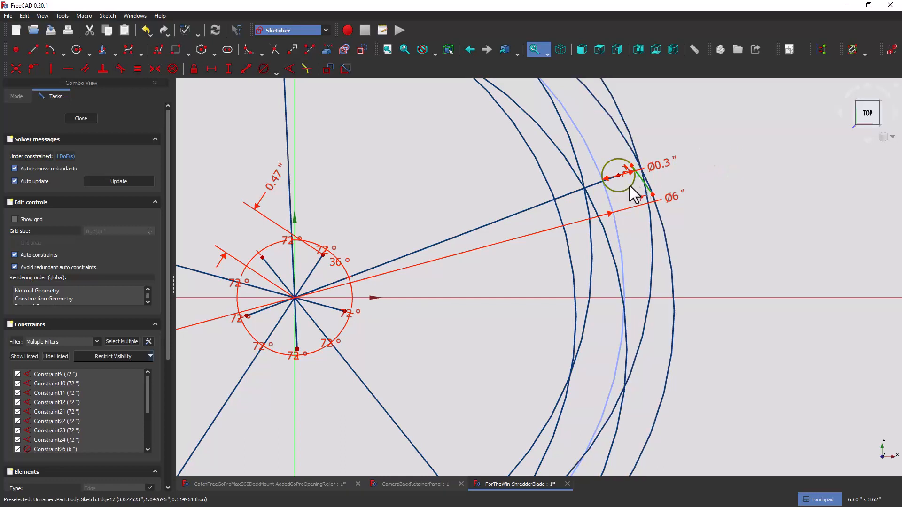
{"action": "left_click", "coordinate": [120, 67]}
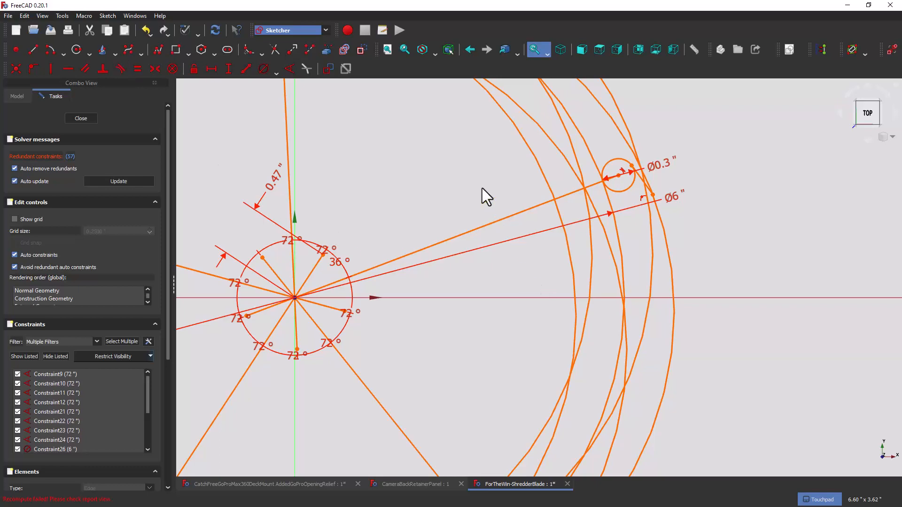
{"action": "key", "text": "Escape"}
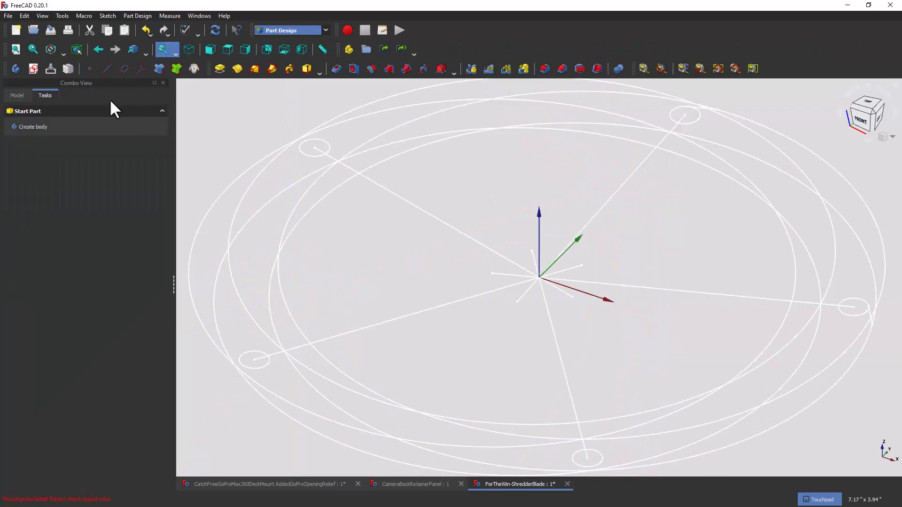
Reopen the blade sketch and retry the tangent constraint between the short line and the 0.3-inch circle.
{"action": "left_click", "coordinate": [17, 95]}
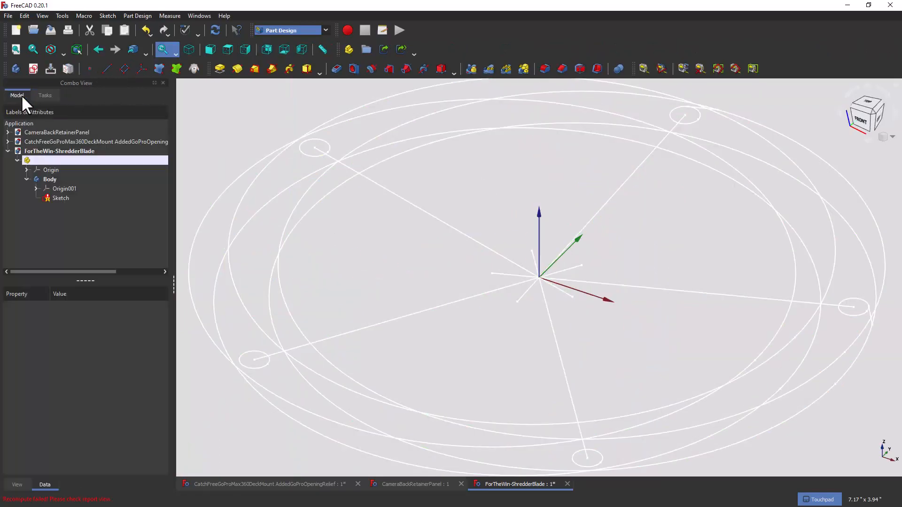
{"action": "double_click", "coordinate": [55, 197]}
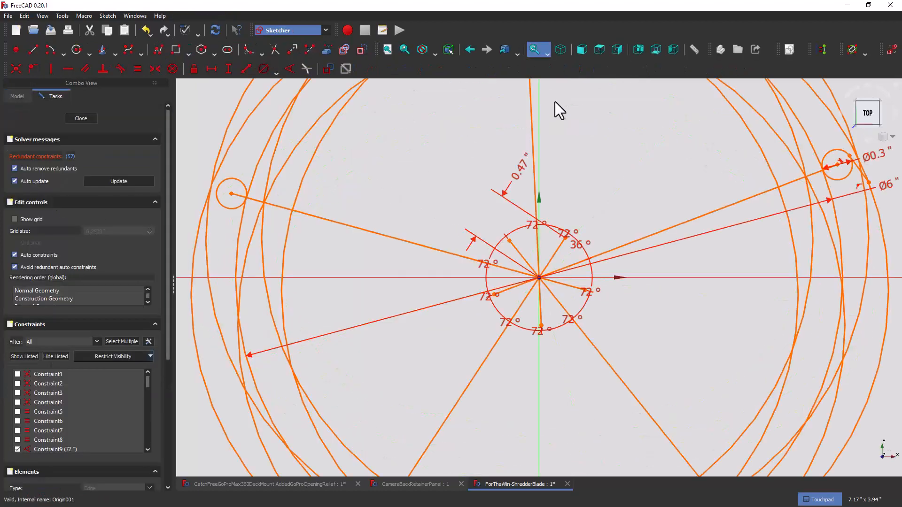
{"action": "middle_click_drag", "start_coordinate": [653, 159], "coordinate": [506, 189], "text": "shift"}
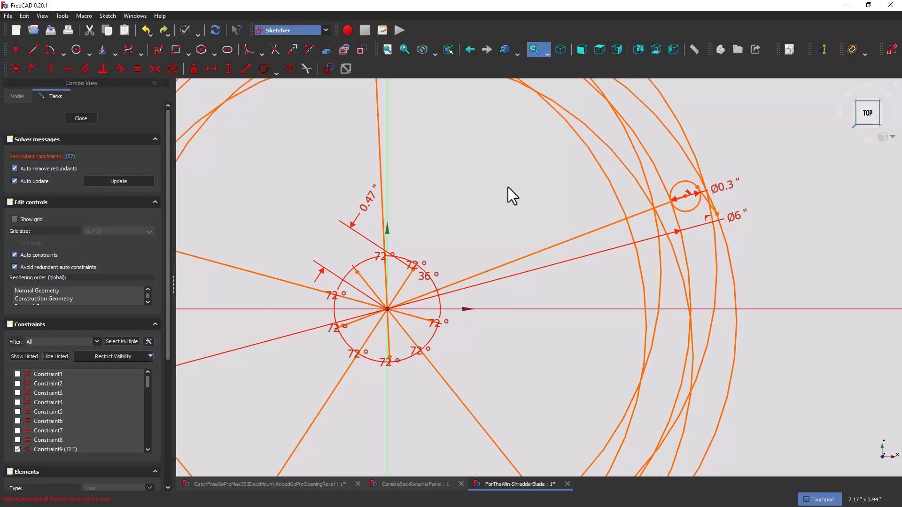
{"action": "left_click", "coordinate": [700, 206]}
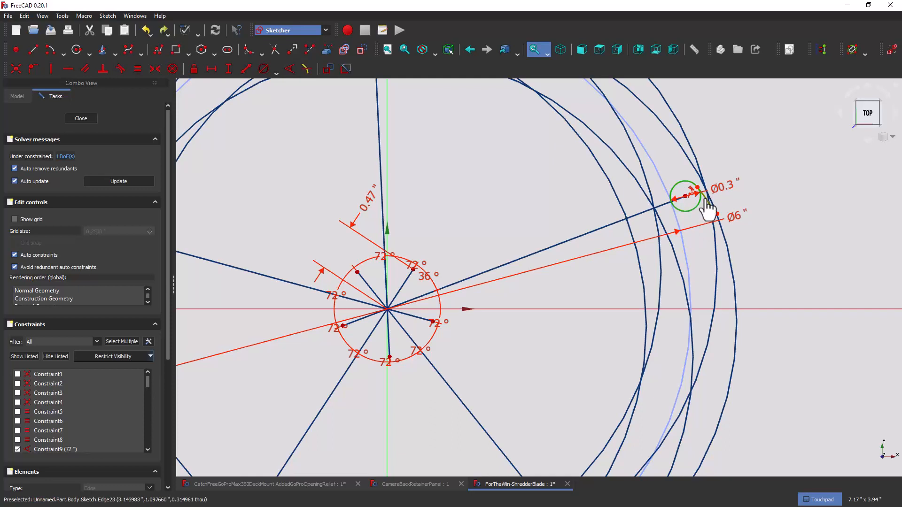
{"action": "left_click", "coordinate": [706, 202]}
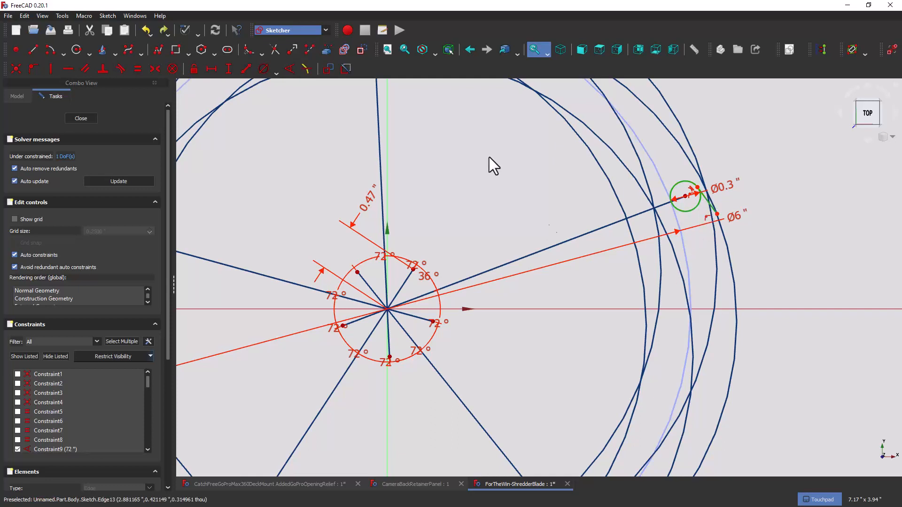
{"action": "left_click", "coordinate": [120, 68]}
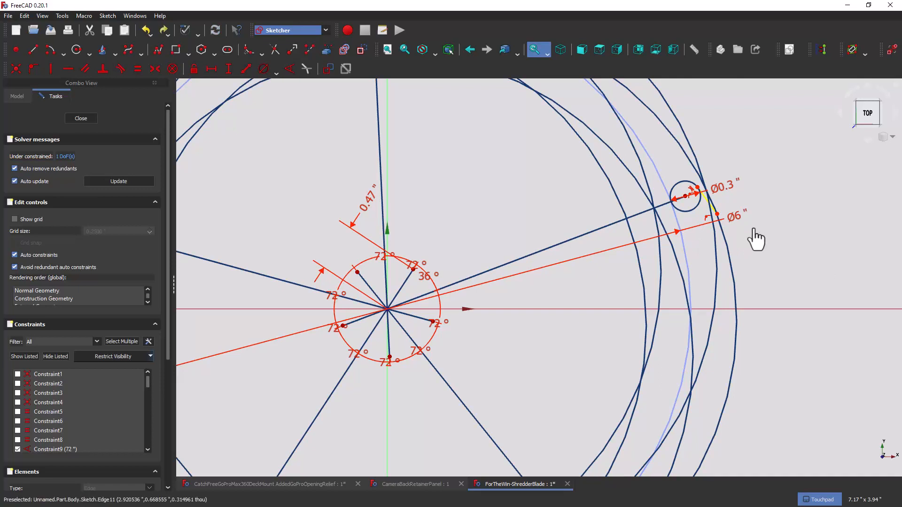
Reposition both ends of the short line and delete its point-on-object constraint at the 0.3-inch circle.
{"action": "scroll", "coordinate": [753, 230], "scroll_direction": "up", "scroll_amount": 5}
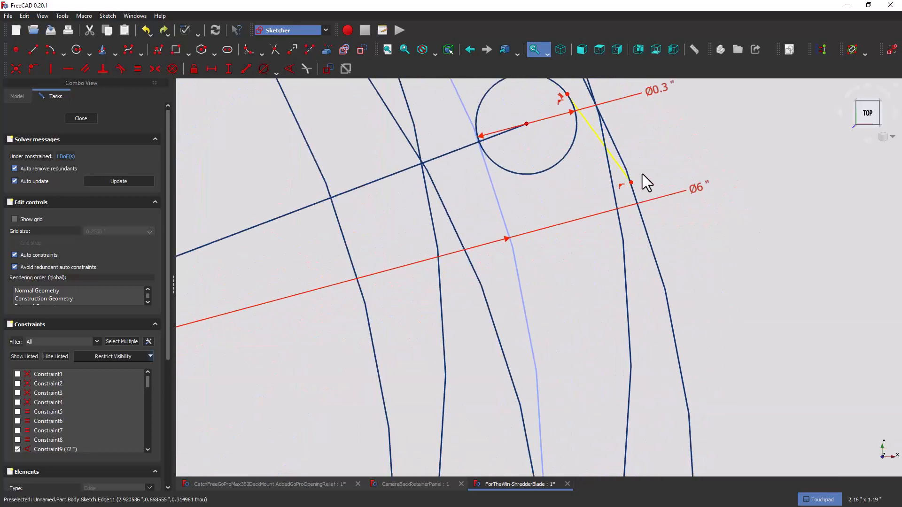
{"action": "left_click_drag", "start_coordinate": [632, 182], "coordinate": [646, 166]}
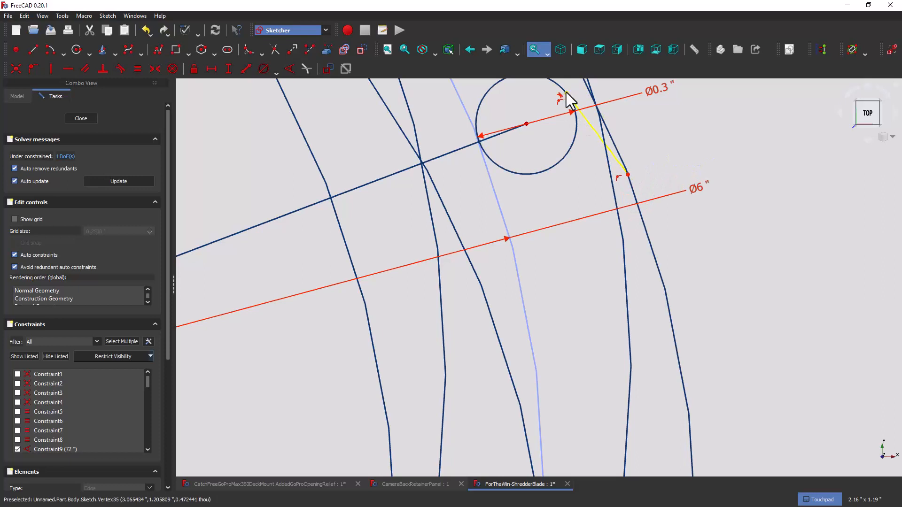
{"action": "mouse_move", "coordinate": [566, 94]}
{"action": "left_mouse_down"}
{"action": "mouse_move", "coordinate": [593, 135]}
{"action": "mouse_move", "coordinate": [580, 101]}
{"action": "left_mouse_up"}
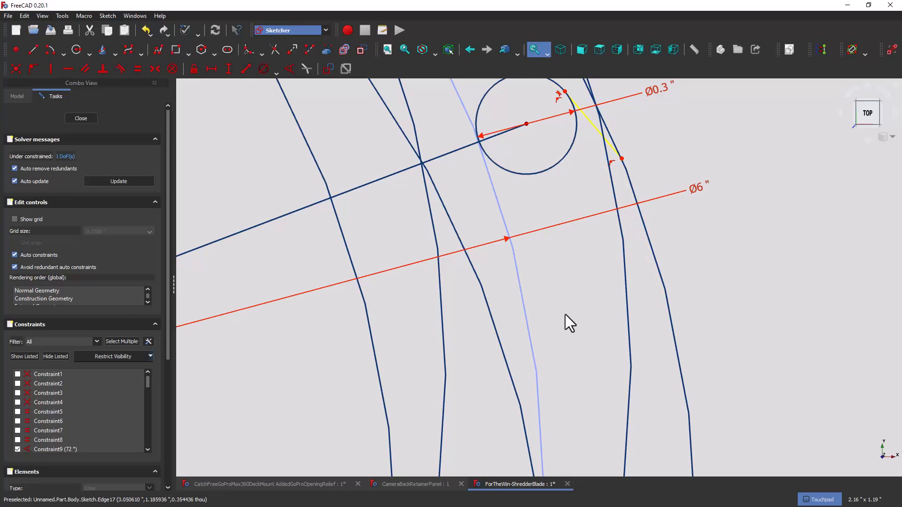
{"action": "left_click", "coordinate": [557, 101]}
Draw a short line from the small circle on the lower-right spoke to the outer arc.
{"action": "scroll", "coordinate": [570, 280], "scroll_direction": "down", "scroll_amount": 3}
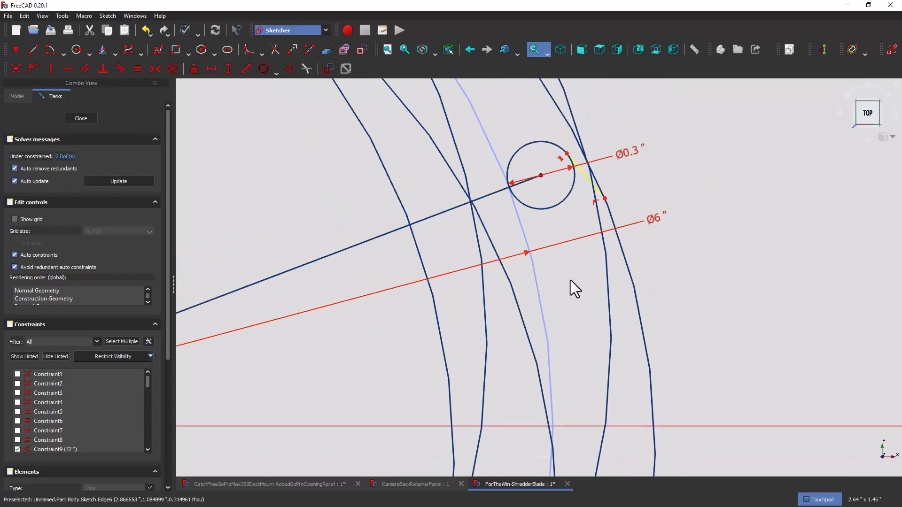
{"action": "middle_click_drag", "start_coordinate": [518, 403], "coordinate": [527, 196]}
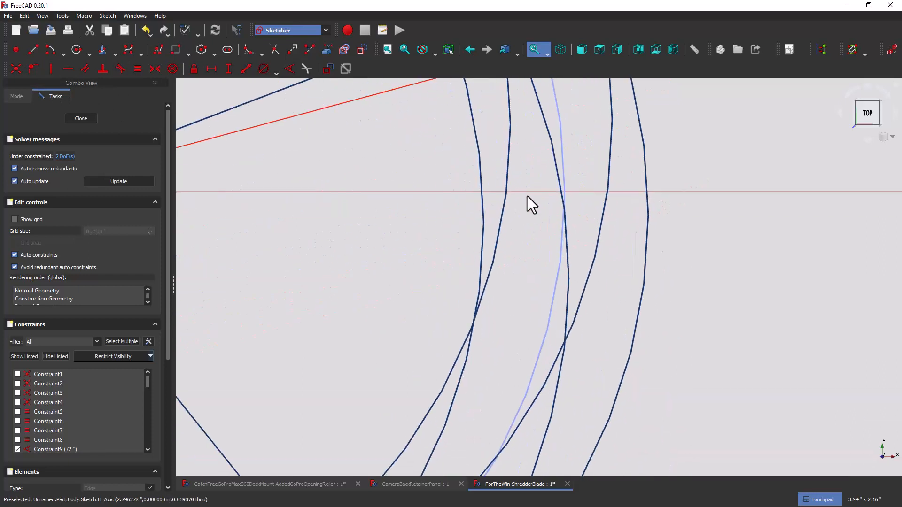
{"action": "middle_click_drag", "start_coordinate": [528, 315], "coordinate": [625, 84]}
{"action": "middle_click_drag", "start_coordinate": [510, 374], "coordinate": [571, 289]}
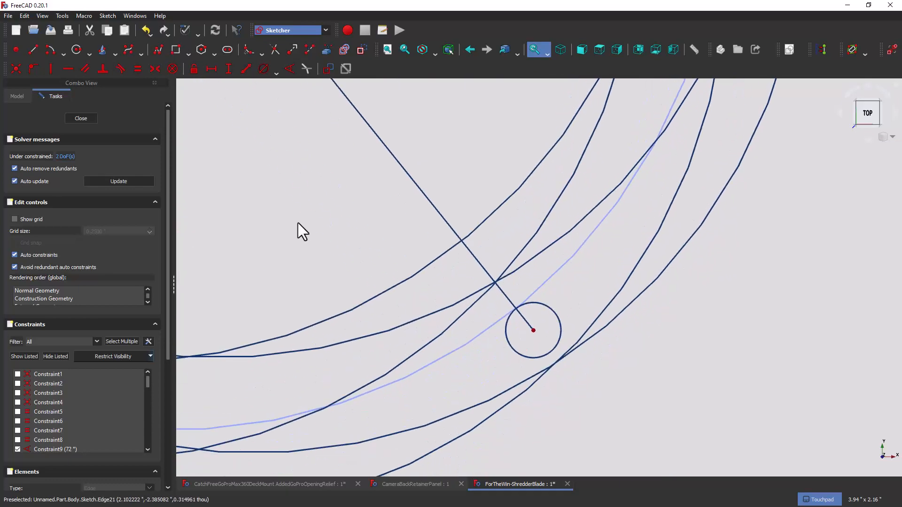
{"action": "left_click", "coordinate": [32, 49]}
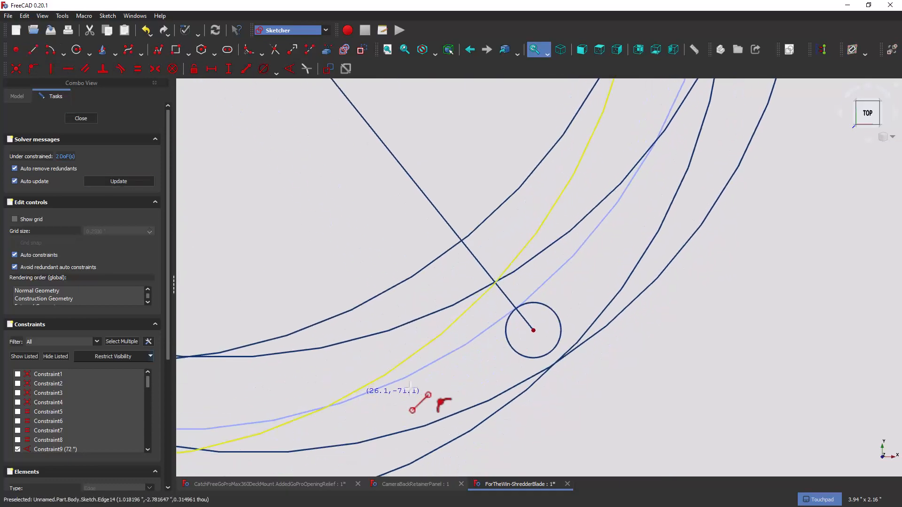
{"action": "left_click", "coordinate": [550, 353]}
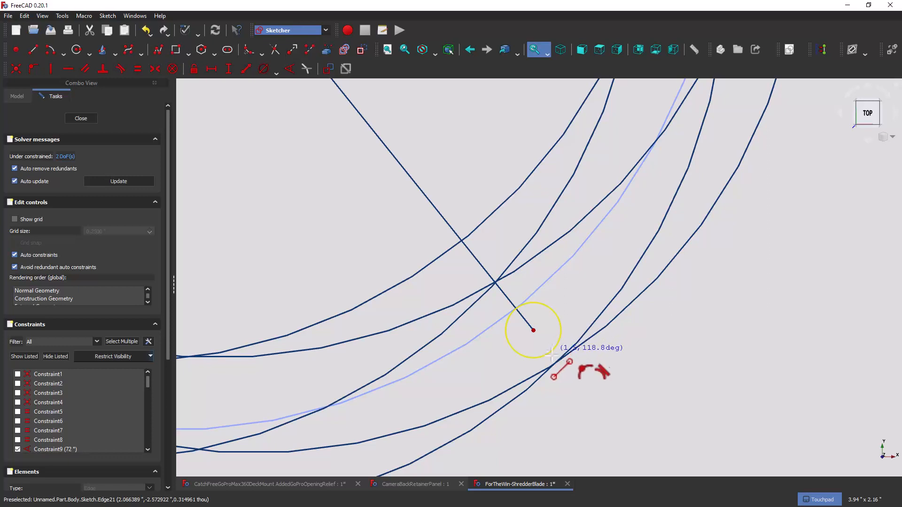
{"action": "left_click", "coordinate": [531, 386]}
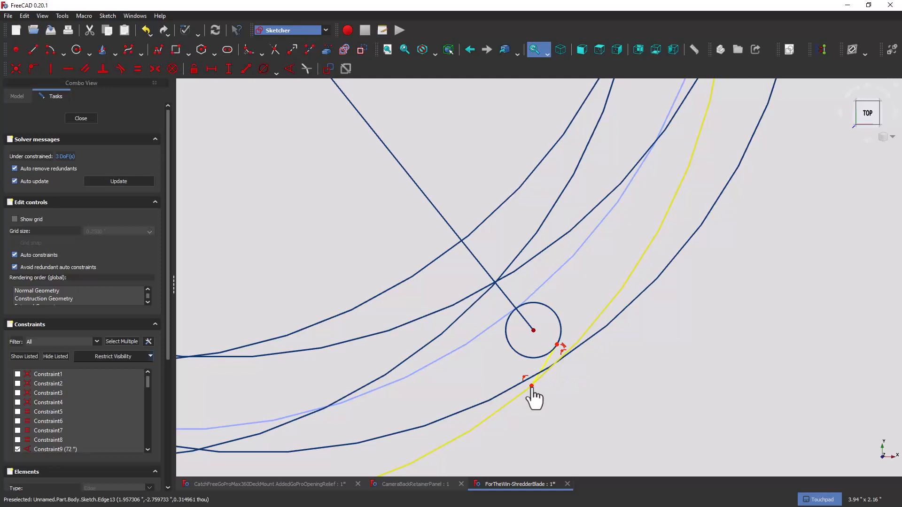
Delete the point-on-object constraint where the lower-right short line meets its small circle.
{"action": "left_click", "coordinate": [559, 360]}
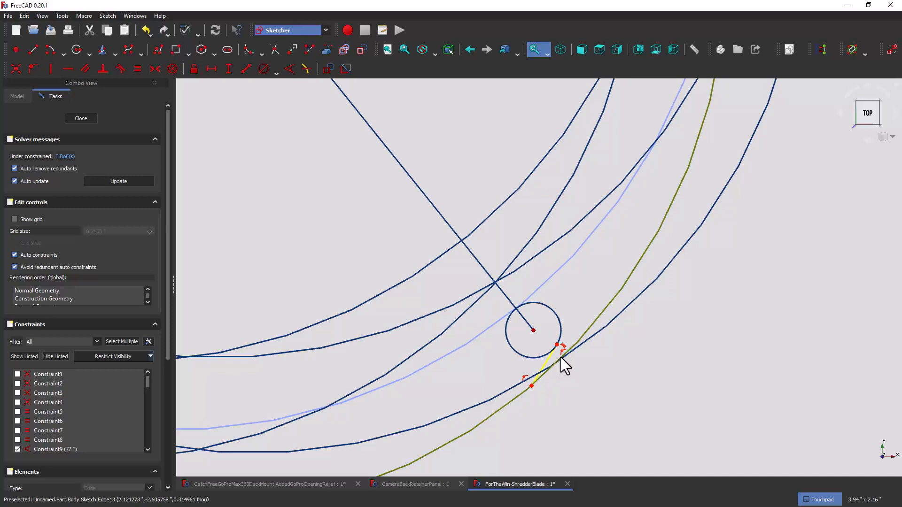
{"action": "scroll", "coordinate": [561, 358], "scroll_direction": "up", "scroll_amount": 10}
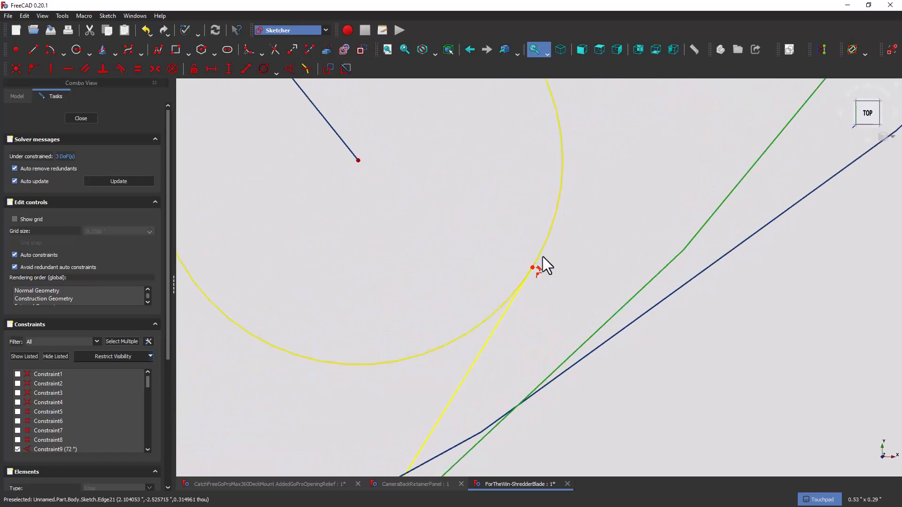
{"action": "left_click", "coordinate": [537, 275]}
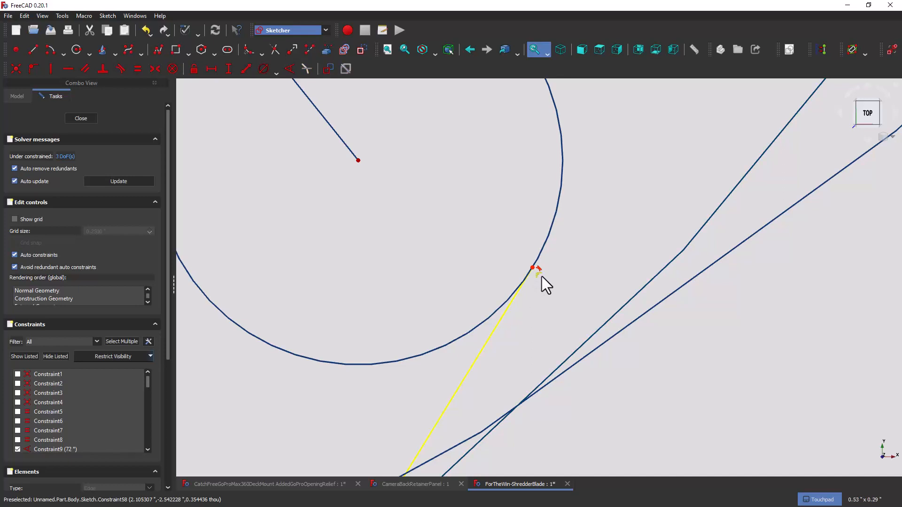
{"action": "left_click", "coordinate": [542, 276]}
{"action": "key", "text": "Delete"}
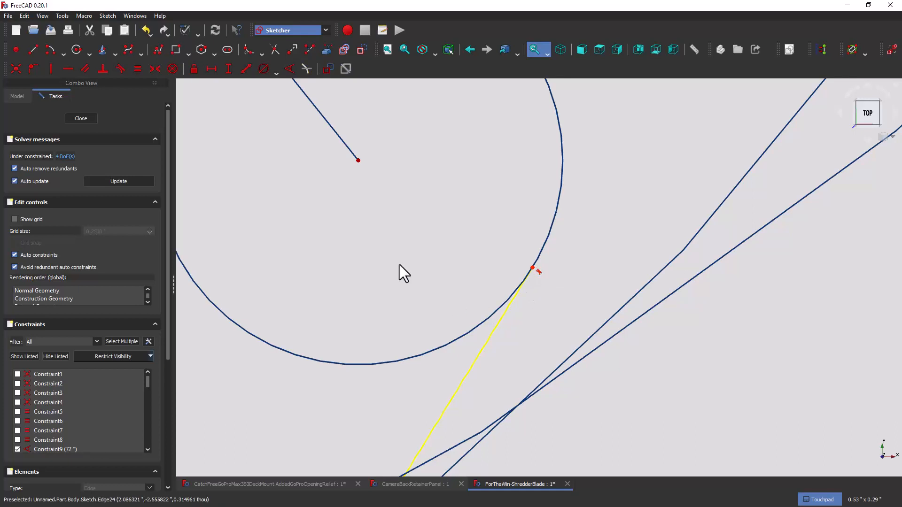
Draw a short line from the lower-left spoke's small circle to the outer arc and delete its point-on-object constraint at that circle.
{"action": "scroll", "coordinate": [399, 265], "scroll_direction": "down", "scroll_amount": 6}
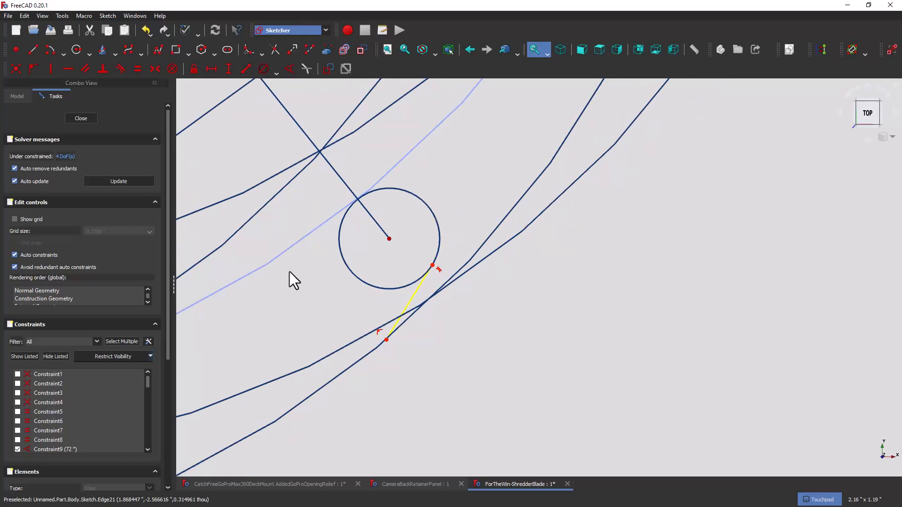
{"action": "mouse_move", "coordinate": [290, 272]}
{"action": "left_mouse_down", "text": "shift"}
{"action": "mouse_move", "coordinate": [437, 278]}
{"action": "mouse_move", "coordinate": [320, 272]}
{"action": "left_mouse_up", "text": "shift"}
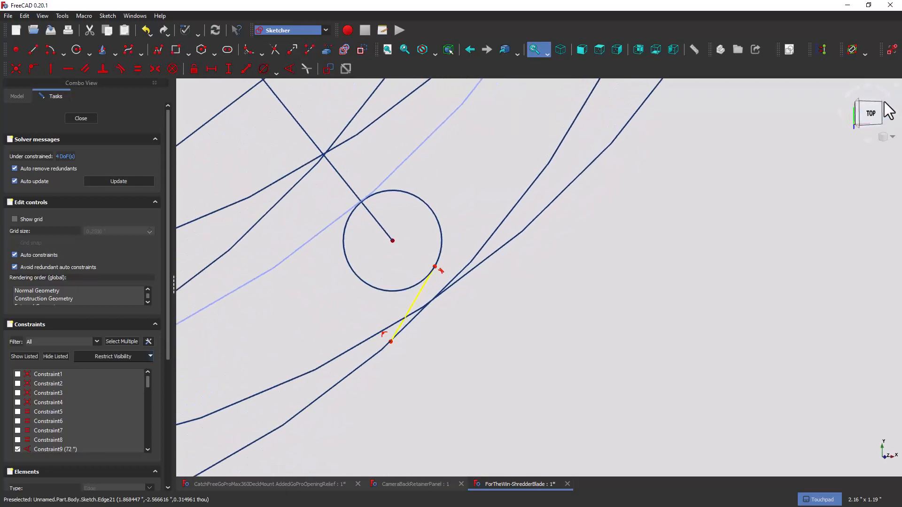
{"action": "left_click", "coordinate": [876, 114]}
{"action": "mouse_move", "coordinate": [326, 216]}
{"action": "middle_mouse_down", "text": "shift"}
{"action": "mouse_move", "coordinate": [471, 249]}
{"action": "mouse_move", "coordinate": [720, 194]}
{"action": "mouse_move", "coordinate": [814, 230]}
{"action": "middle_mouse_up", "text": "shift"}
{"action": "middle_click_drag", "start_coordinate": [329, 235], "coordinate": [696, 204], "text": "shift"}
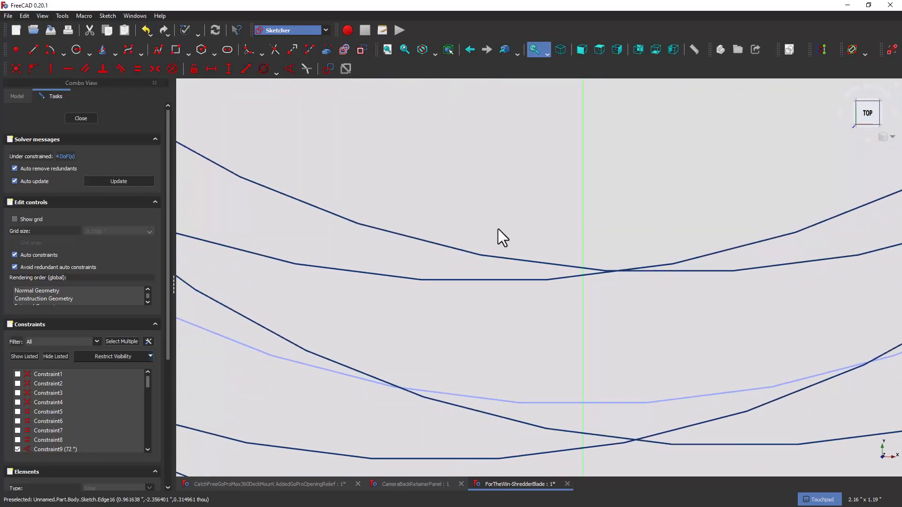
{"action": "mouse_move", "coordinate": [354, 217]}
{"action": "middle_mouse_down", "text": "shift"}
{"action": "mouse_move", "coordinate": [620, 252]}
{"action": "mouse_move", "coordinate": [766, 247]}
{"action": "middle_mouse_up", "text": "shift"}
{"action": "middle_click_drag", "start_coordinate": [705, 213], "coordinate": [731, 216], "text": "shift"}
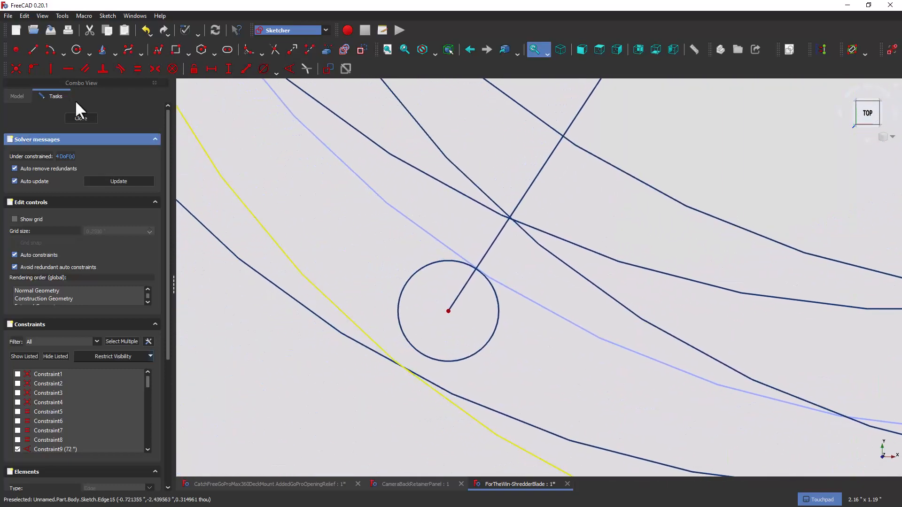
{"action": "left_click", "coordinate": [33, 46]}
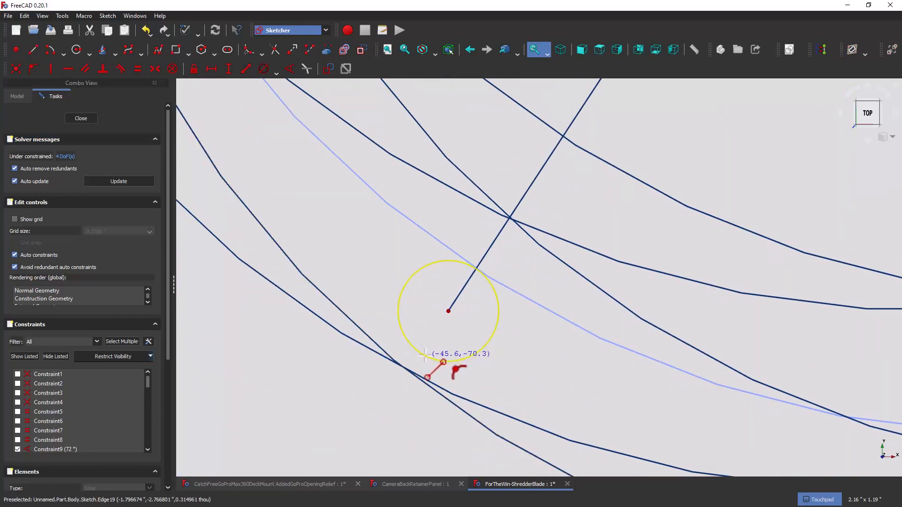
{"action": "left_click", "coordinate": [438, 359]}
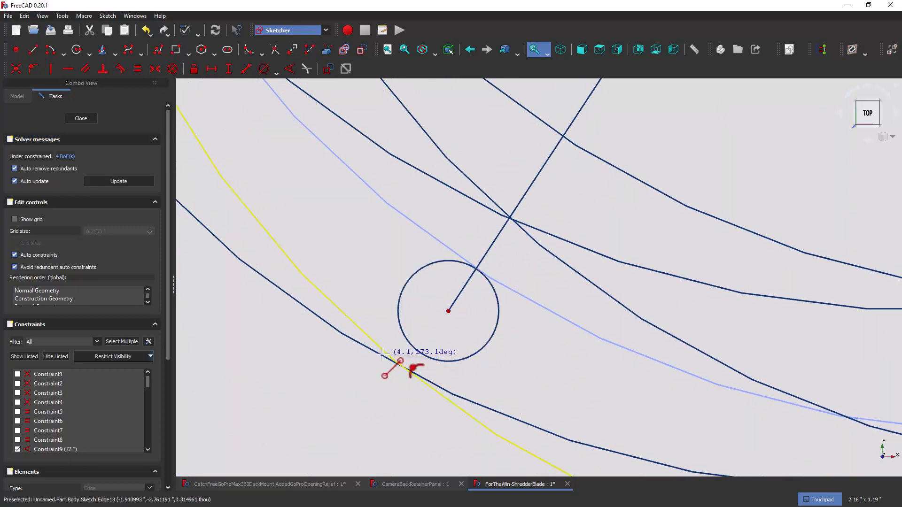
{"action": "left_click", "coordinate": [343, 334]}
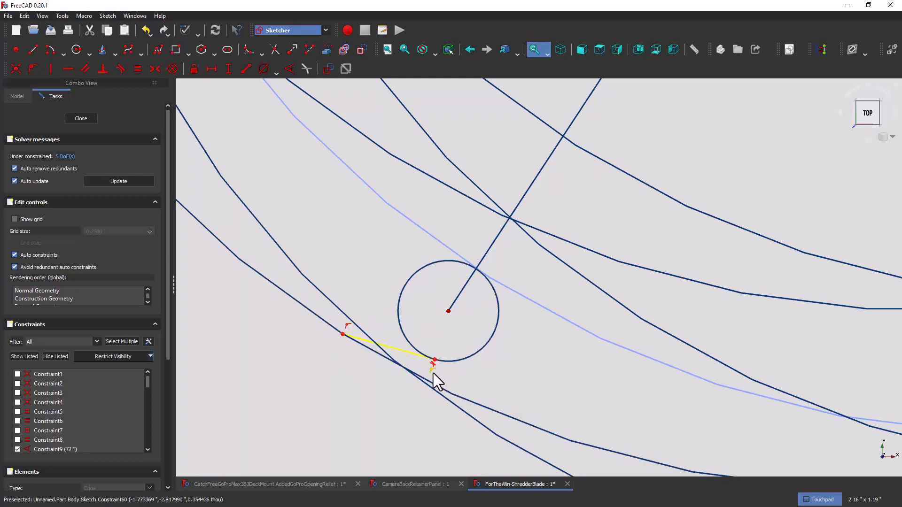
{"action": "key", "text": "Delete"}
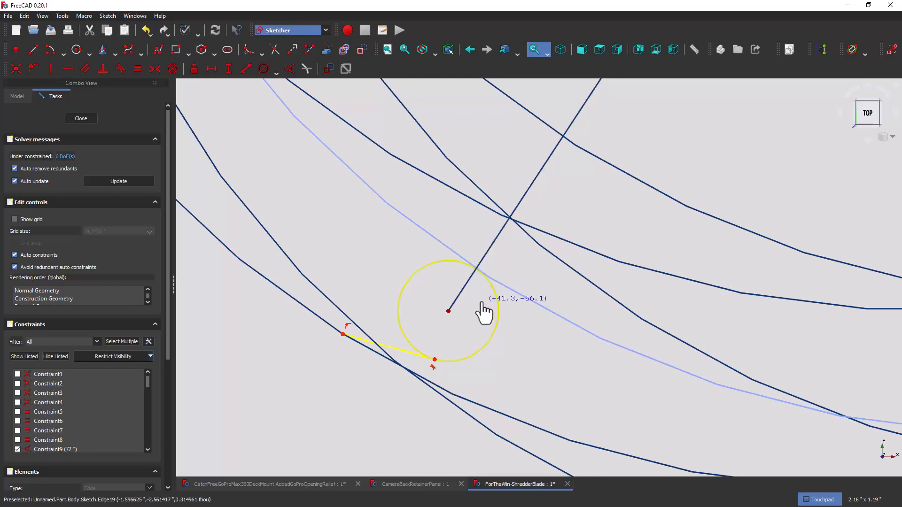
Shift the circle end of the lower-left short line slightly, and draw a short line from the left spoke's small circle to the outer arc.
{"action": "mouse_move", "coordinate": [433, 361]}
{"action": "left_mouse_down"}
{"action": "mouse_move", "coordinate": [451, 362]}
{"action": "mouse_move", "coordinate": [438, 360]}
{"action": "left_mouse_up"}
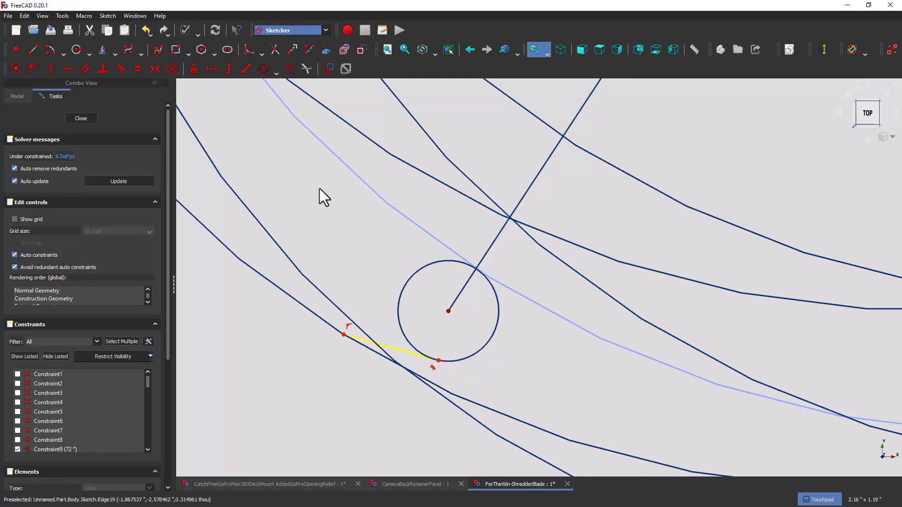
{"action": "scroll", "coordinate": [319, 189], "scroll_direction": "down", "scroll_amount": 6}
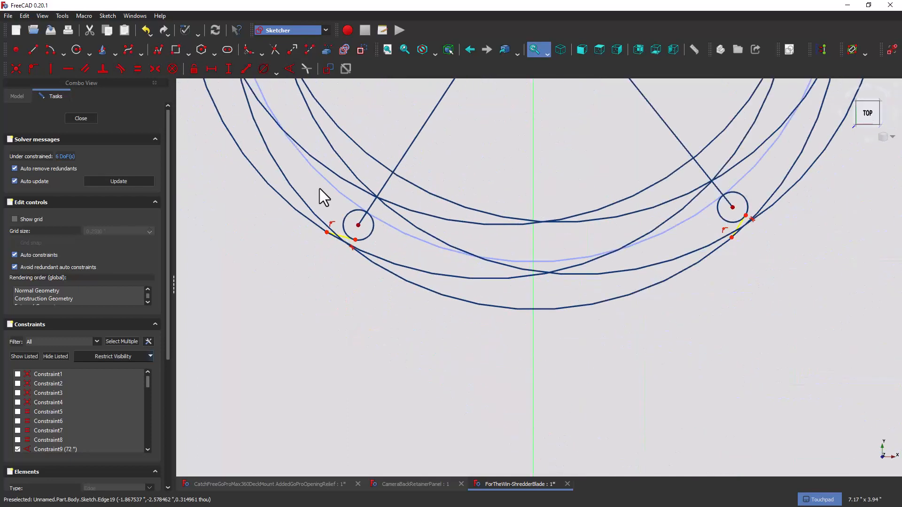
{"action": "middle_click_drag", "start_coordinate": [314, 164], "coordinate": [433, 315]}
{"action": "middle_click_drag", "start_coordinate": [429, 216], "coordinate": [545, 369]}
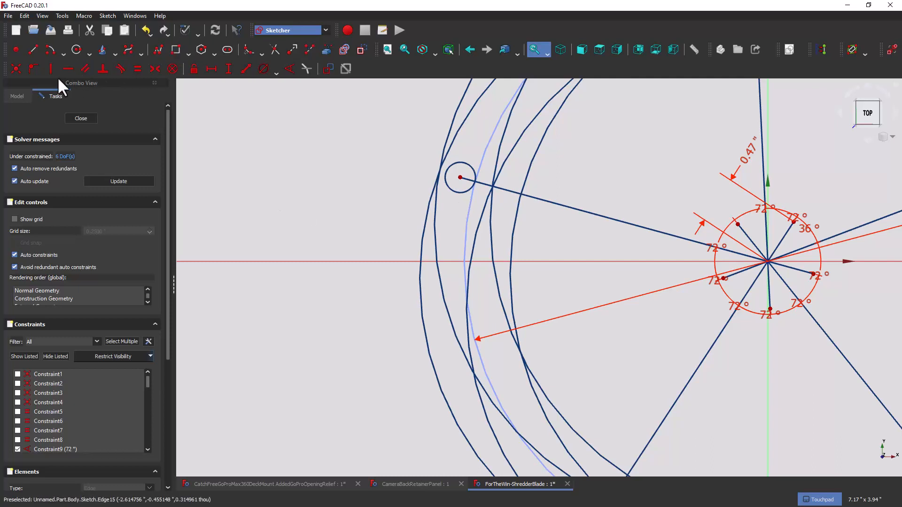
{"action": "left_click", "coordinate": [447, 130]}
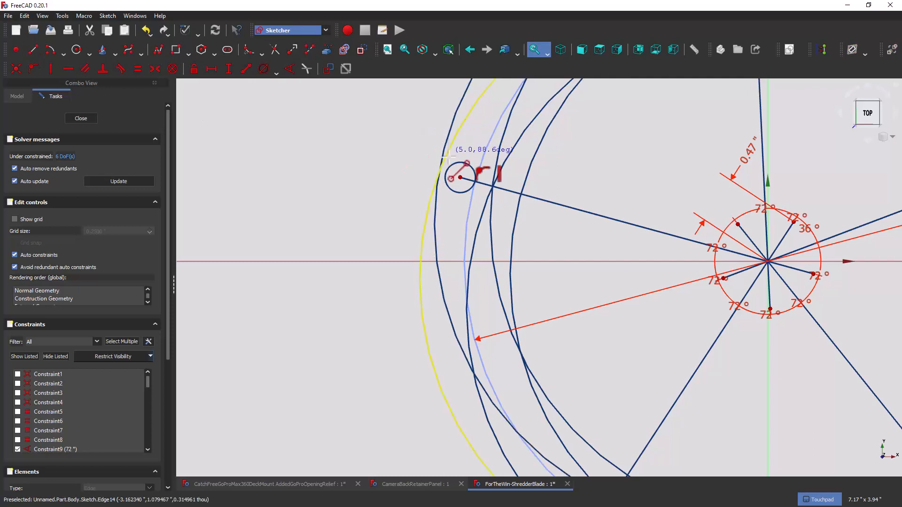
{"action": "left_click", "coordinate": [446, 176]}
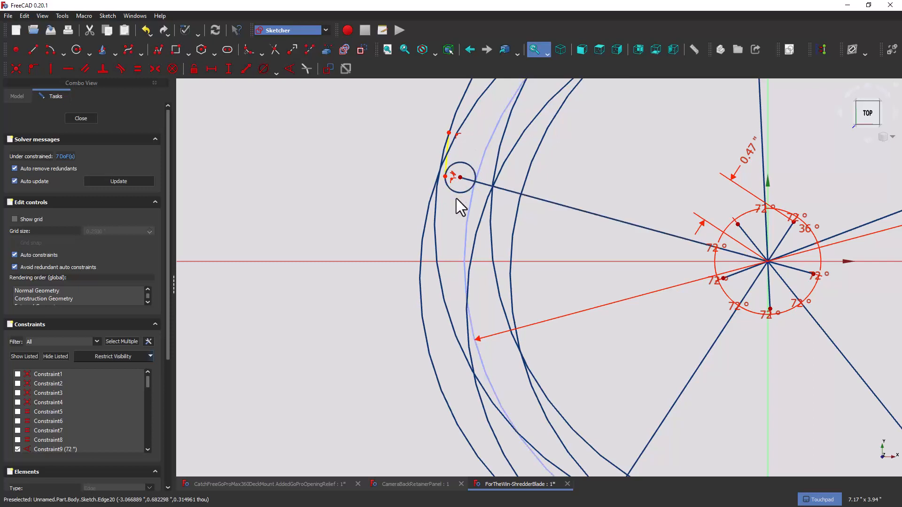
Delete the point-on-object constraint where the left spoke's short line meets its small circle.
{"action": "scroll", "coordinate": [455, 199], "scroll_direction": "up", "scroll_amount": 5}
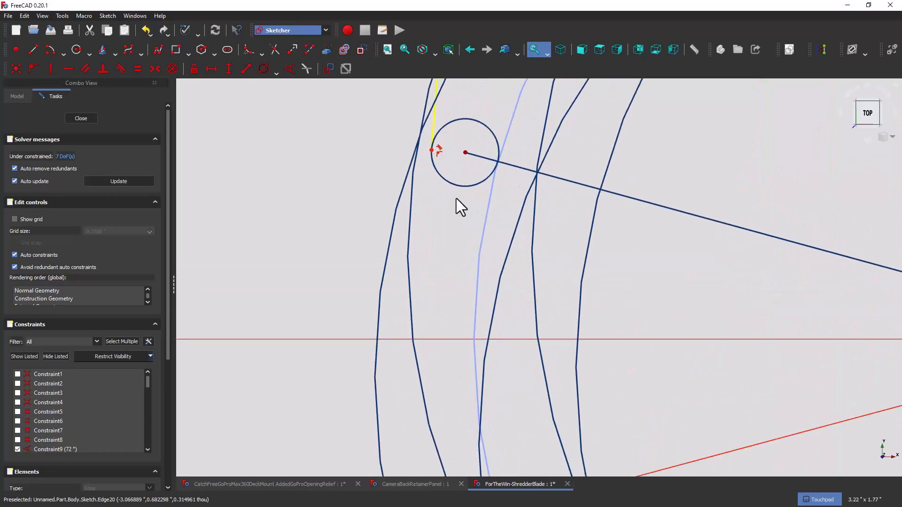
{"action": "left_click", "coordinate": [443, 155]}
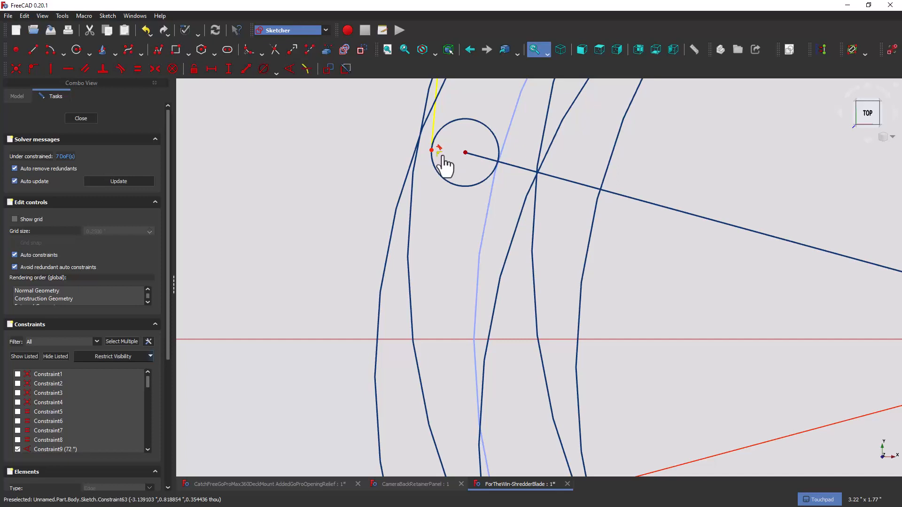
{"action": "key", "text": "Delete"}
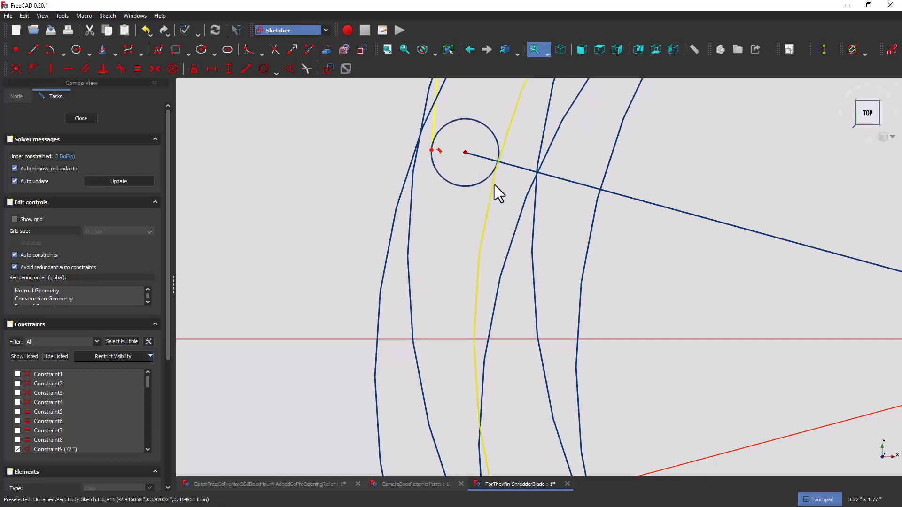
Try to make the left spoke's small circle tangent to the construction circle, and save the document.
{"action": "left_click", "coordinate": [484, 179]}
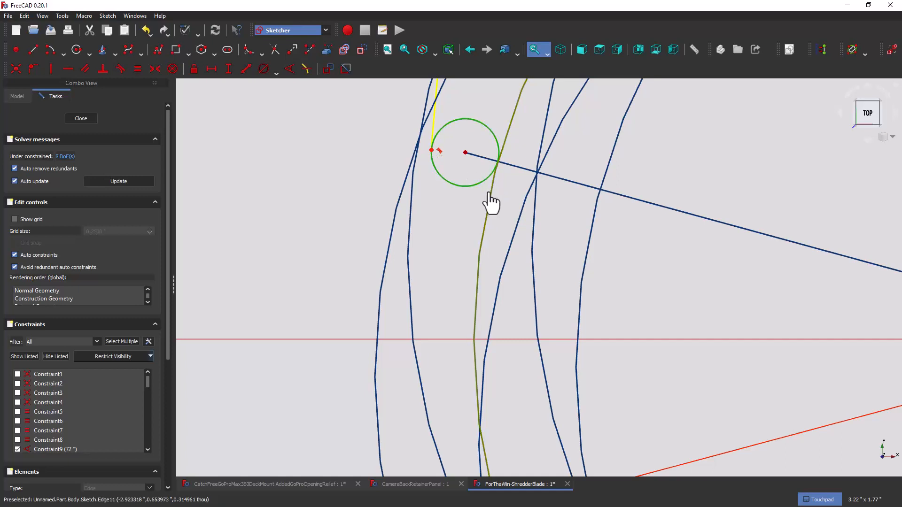
{"action": "left_click", "coordinate": [490, 202]}
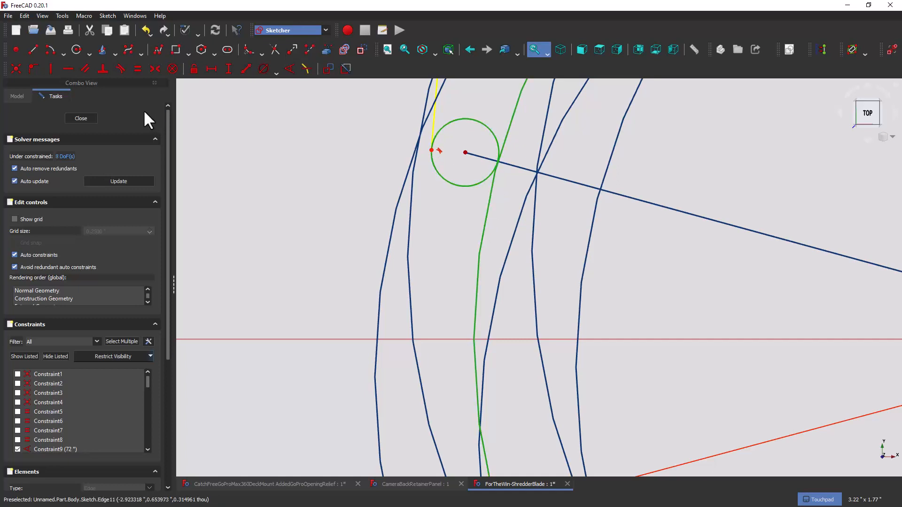
{"action": "left_click", "coordinate": [120, 68]}
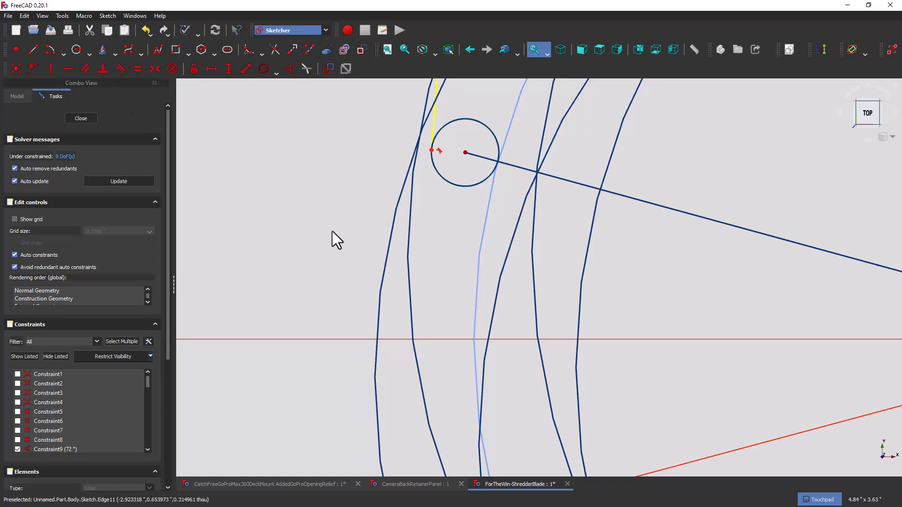
{"action": "key", "text": "ctrl+s"}
{"action": "middle_click_drag", "start_coordinate": [436, 189], "coordinate": [433, 274], "text": "shift"}
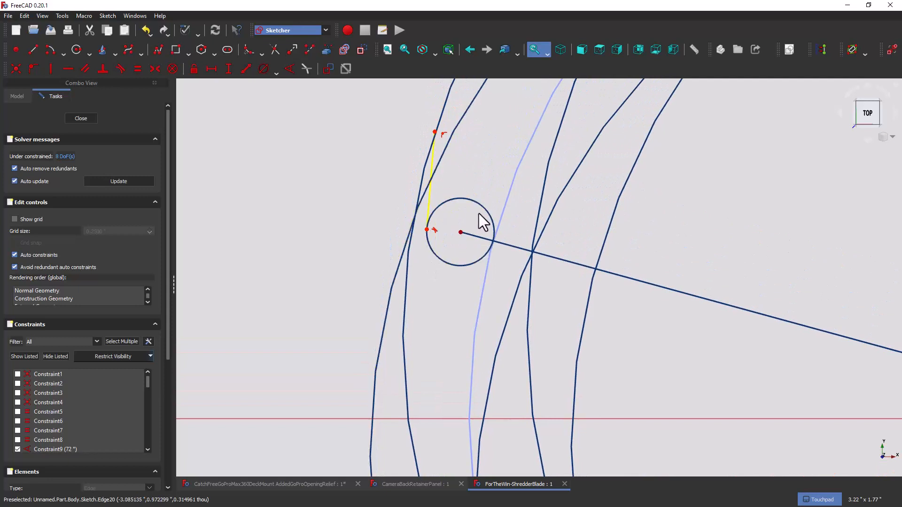
{"action": "left_click_drag", "start_coordinate": [472, 207], "coordinate": [489, 213]}
Constrain the five short lines at the spoke ends to equal length.
{"action": "scroll", "coordinate": [475, 281], "scroll_direction": "down", "scroll_amount": 3}
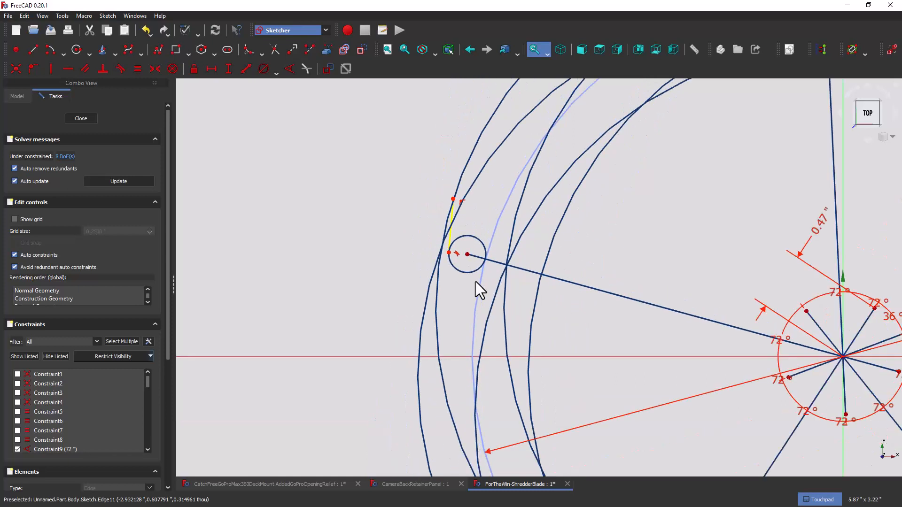
{"action": "middle_click_drag", "start_coordinate": [645, 242], "coordinate": [543, 401]}
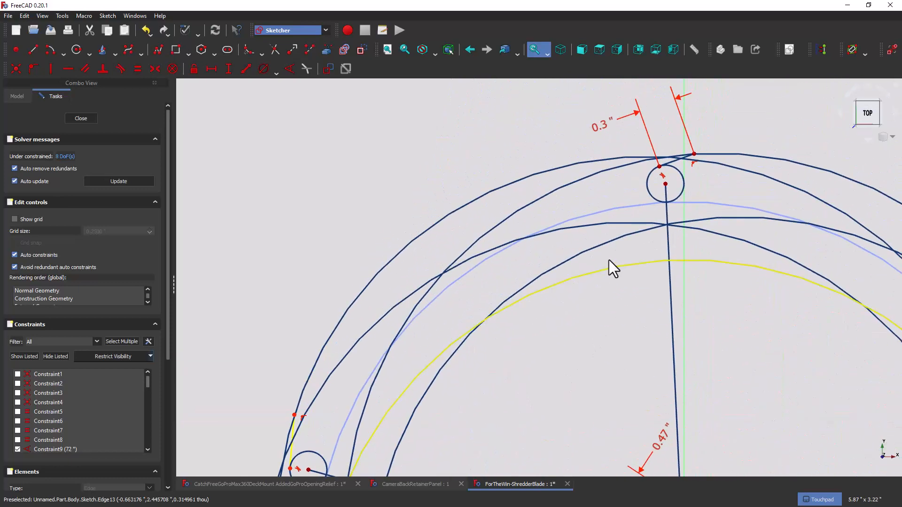
{"action": "left_click", "coordinate": [675, 161]}
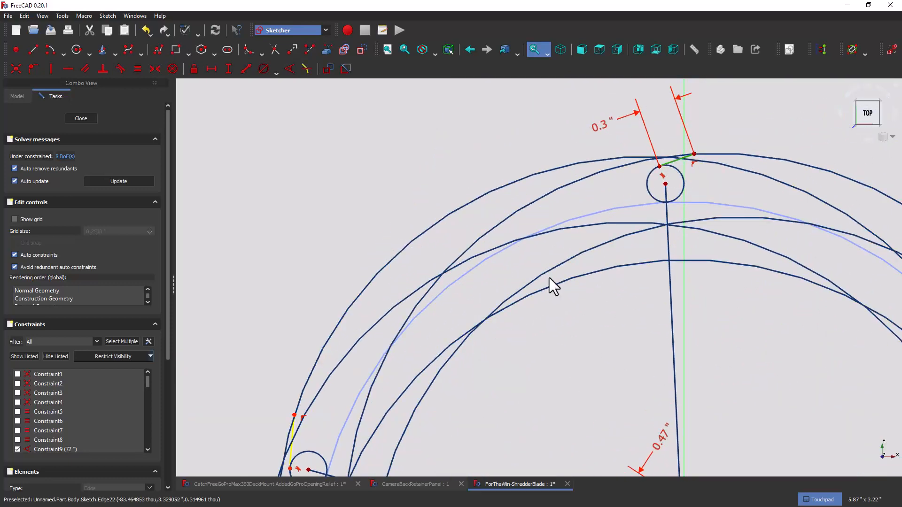
{"action": "left_click", "coordinate": [292, 454]}
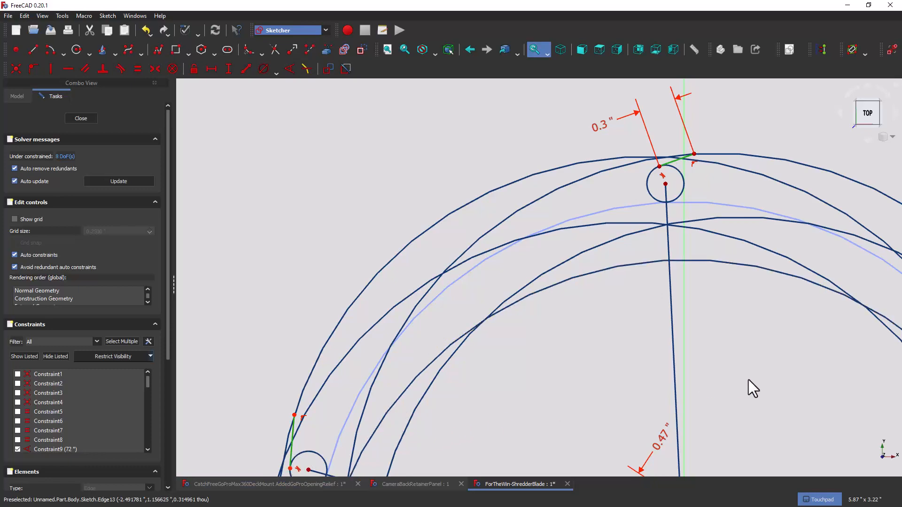
{"action": "middle_click_drag", "start_coordinate": [748, 379], "coordinate": [401, 386]}
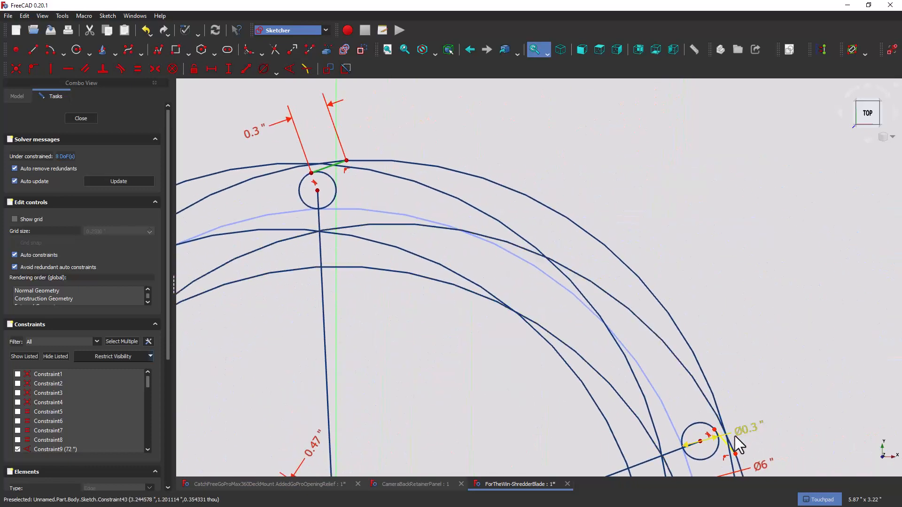
{"action": "left_click", "coordinate": [724, 443]}
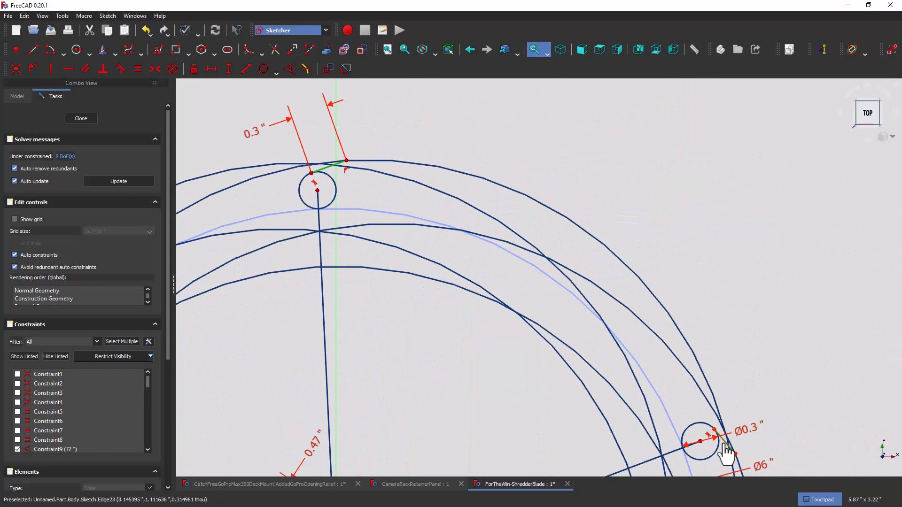
{"action": "middle_click_drag", "start_coordinate": [552, 438], "coordinate": [496, 151]}
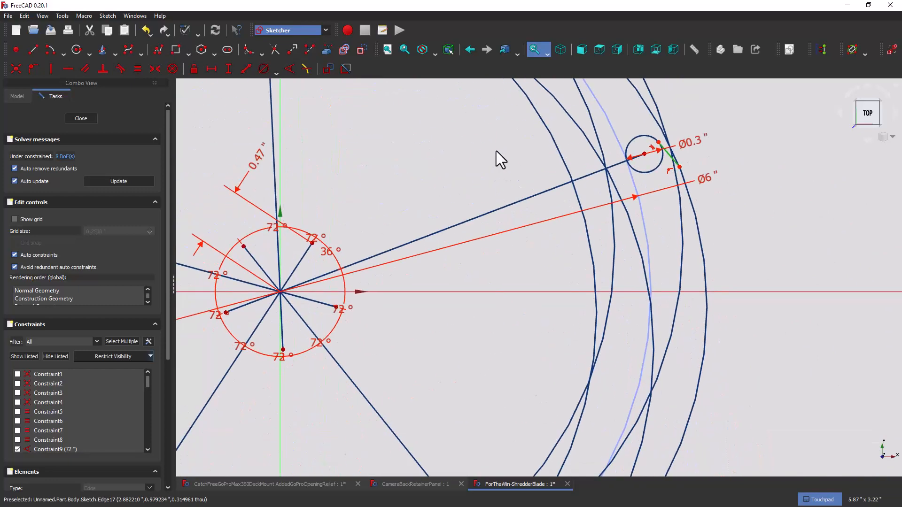
{"action": "mouse_move", "coordinate": [363, 450]}
{"action": "middle_mouse_down"}
{"action": "mouse_move", "coordinate": [593, 237]}
{"action": "mouse_move", "coordinate": [564, 218]}
{"action": "middle_mouse_up"}
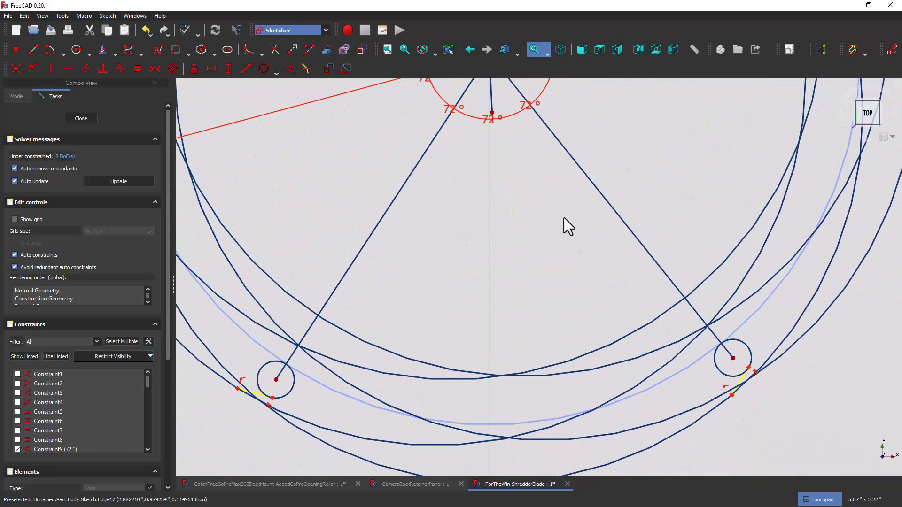
{"action": "left_click", "coordinate": [741, 382]}
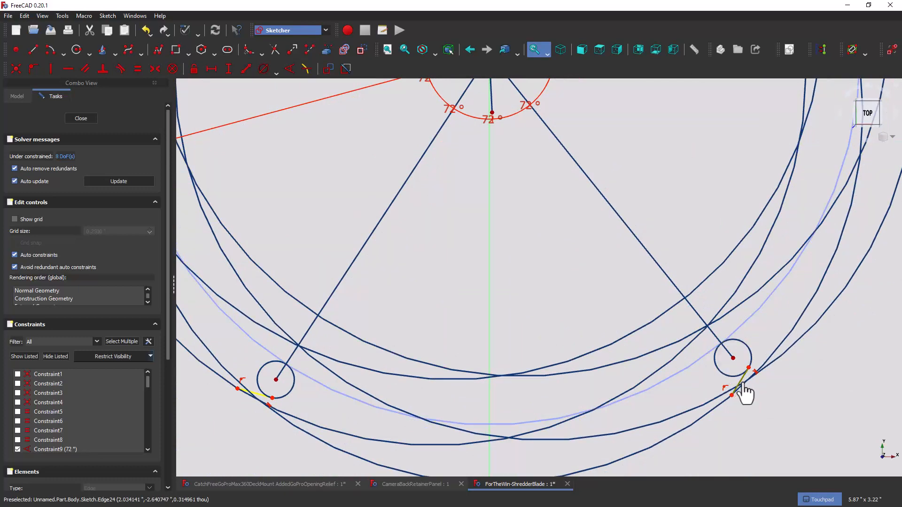
{"action": "left_click", "coordinate": [258, 394]}
{"action": "left_click", "coordinate": [137, 69]}
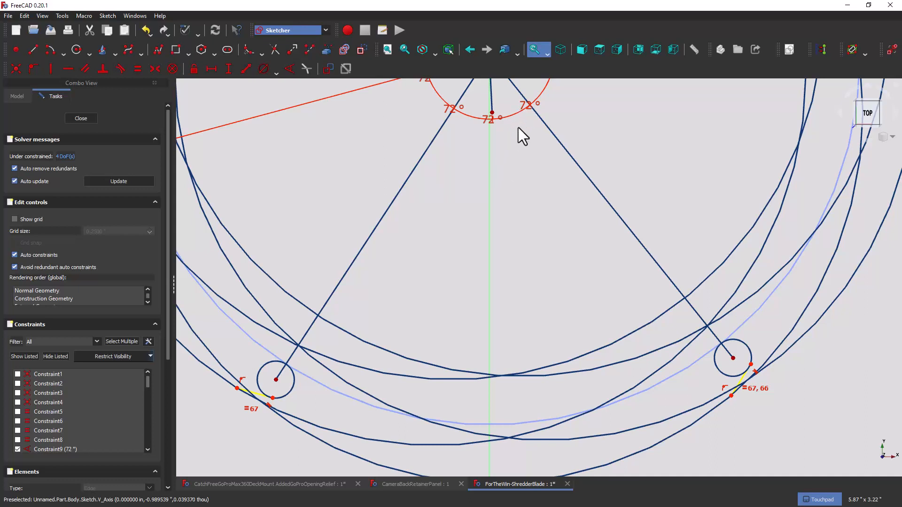
Finish editing the blade sketch and close it.
{"action": "mouse_move", "coordinate": [518, 129]}
{"action": "left_mouse_down", "text": "alt"}
{"action": "mouse_move", "coordinate": [516, 177]}
{"action": "mouse_move", "coordinate": [513, 153]}
{"action": "left_mouse_up", "text": "alt"}
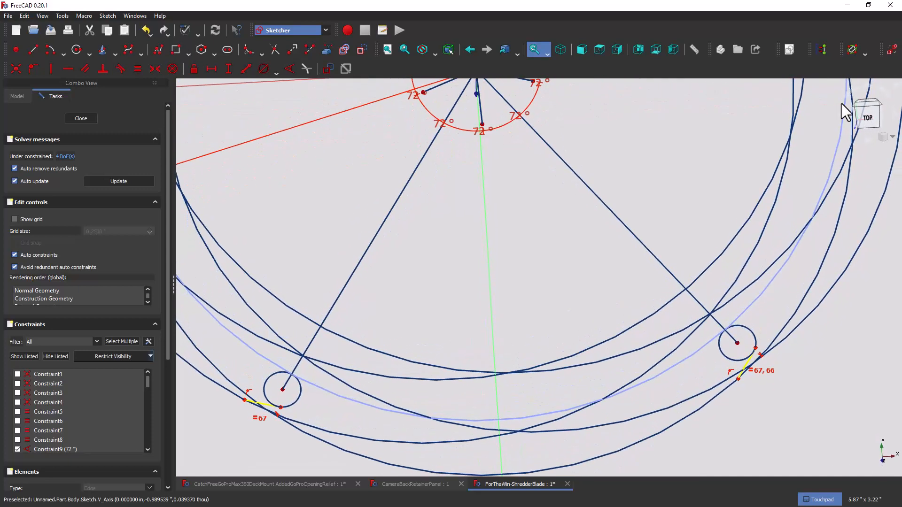
{"action": "left_click", "coordinate": [873, 115]}
{"action": "left_click_drag", "start_coordinate": [657, 168], "coordinate": [602, 323], "text": "shift"}
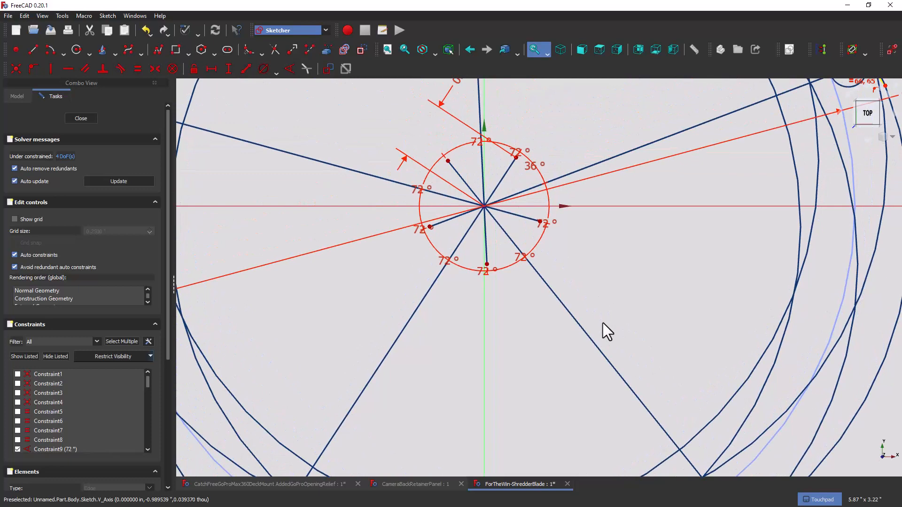
{"action": "mouse_move", "coordinate": [602, 323]}
{"action": "left_mouse_down", "text": "shift"}
{"action": "mouse_move", "coordinate": [583, 393]}
{"action": "mouse_move", "coordinate": [601, 371]}
{"action": "left_mouse_up", "text": "shift"}
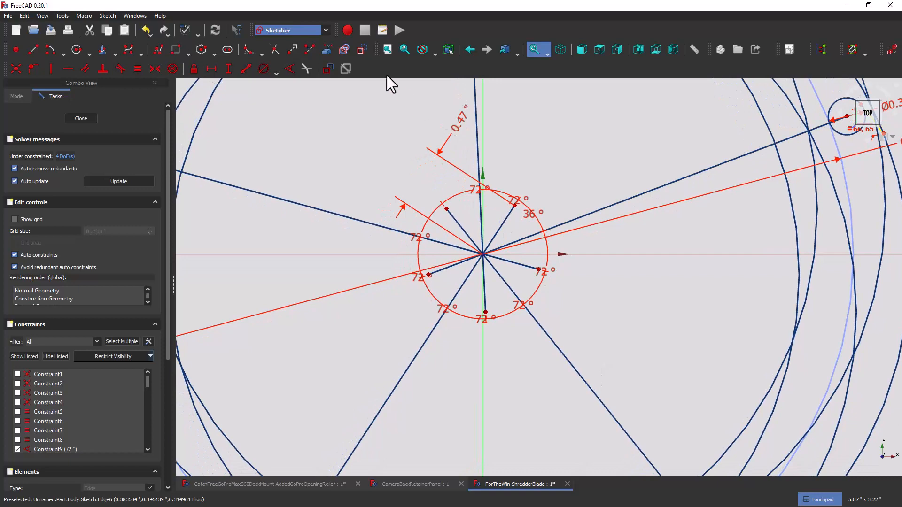
{"action": "left_click", "coordinate": [384, 51]}
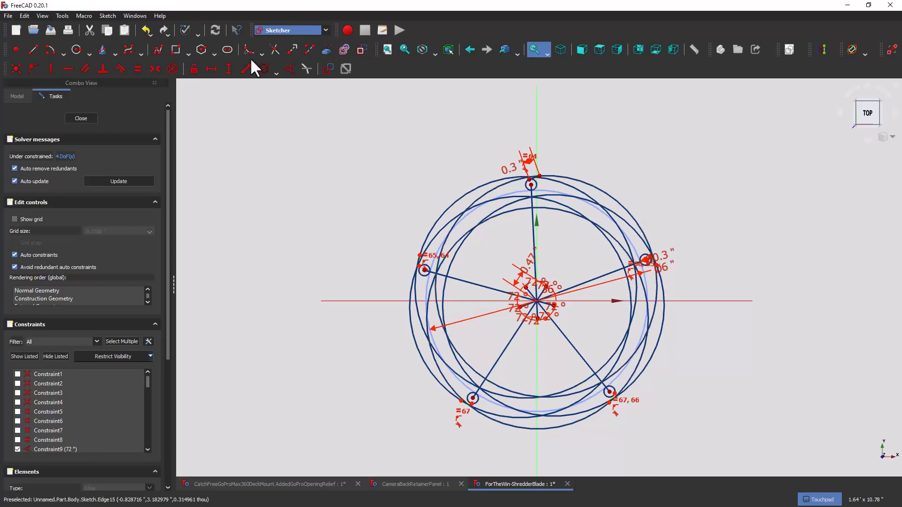
{"action": "left_click", "coordinate": [82, 118]}
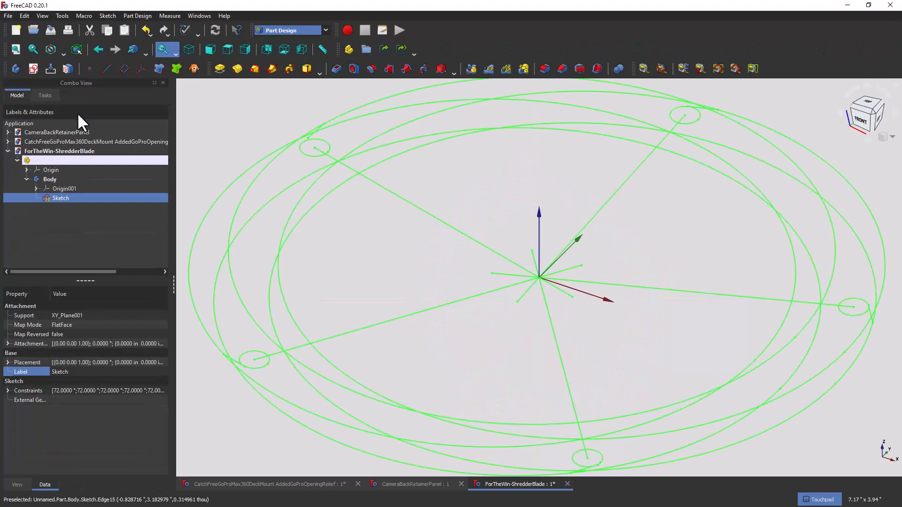
Duplicate the blade sketch with its XY_Plane001 dependency and move the copied sketch into the Body.
{"action": "right_click", "coordinate": [61, 198]}
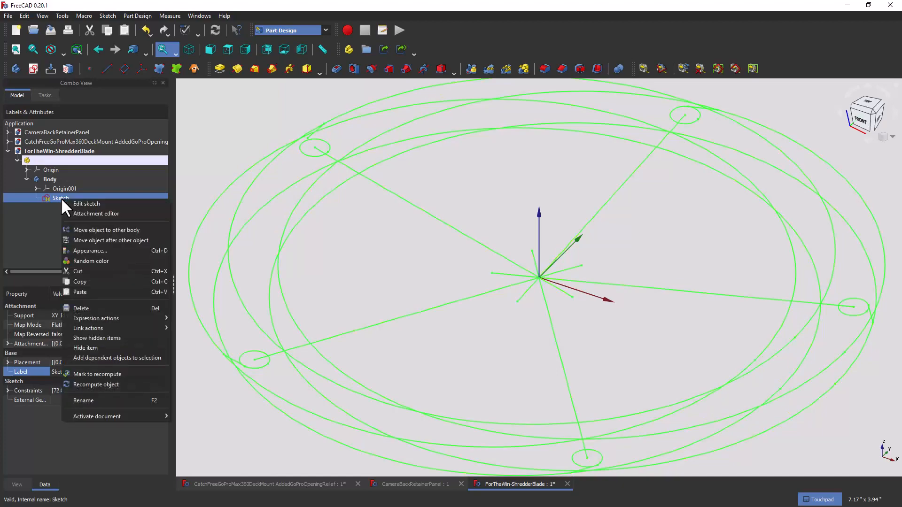
{"action": "left_click", "coordinate": [87, 281]}
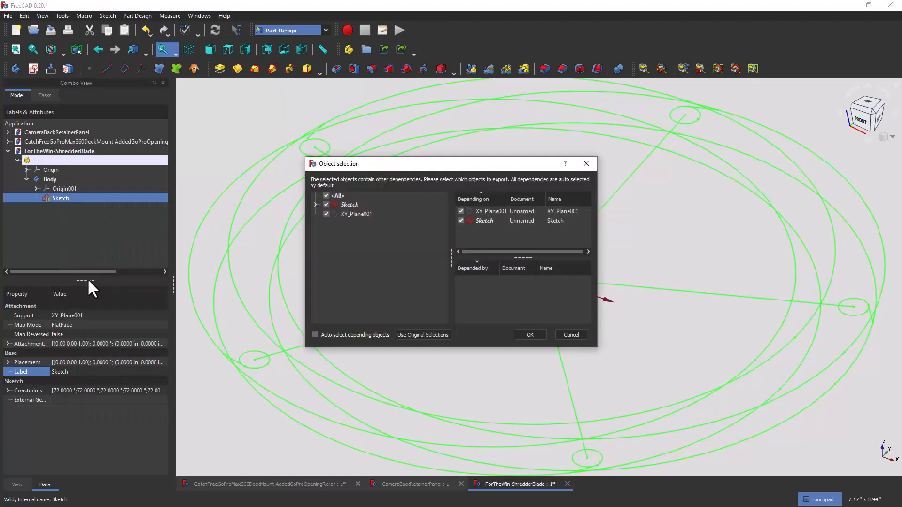
{"action": "left_click", "coordinate": [530, 335]}
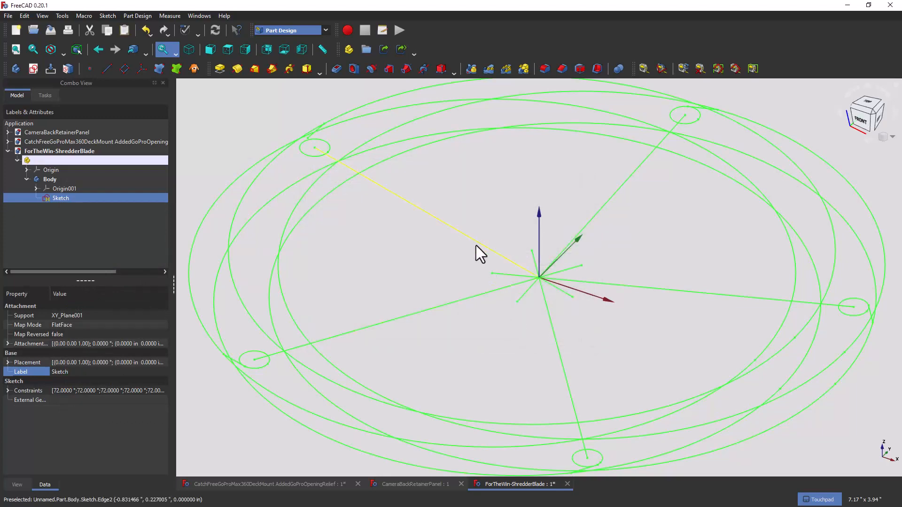
{"action": "key", "text": "ctrl+v"}
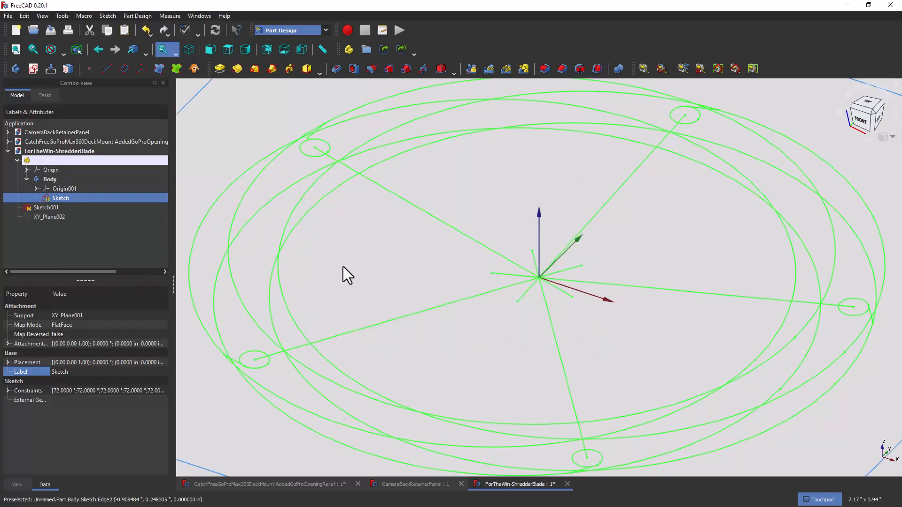
{"action": "left_click_drag", "start_coordinate": [46, 205], "coordinate": [54, 179]}
Rename the original blade sketch as MasterSketch.
{"action": "left_click", "coordinate": [57, 198]}
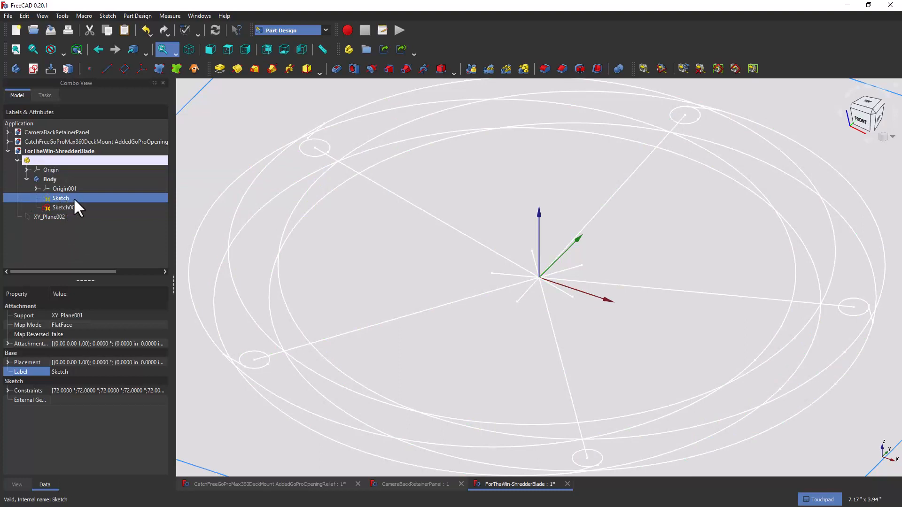
{"action": "left_click", "coordinate": [70, 370]}
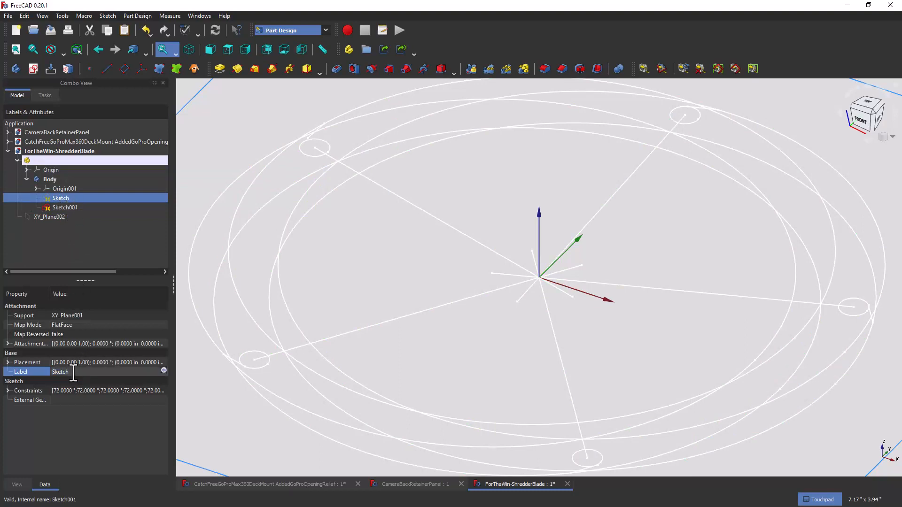
{"action": "type", "text": "MasterSketch"}
{"action": "key", "text": "Return"}
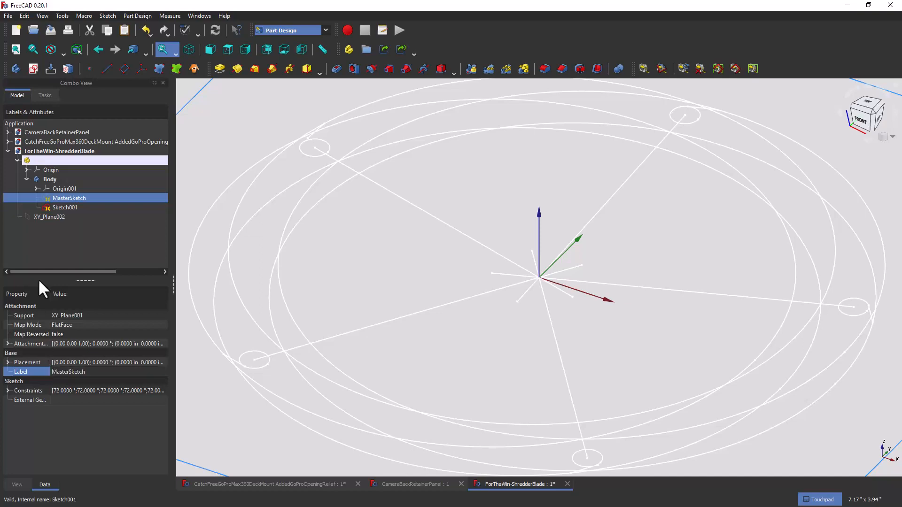
Rename the copied sketch Sketch001 as WorkingSketch and open it for editing.
{"action": "left_click", "coordinate": [67, 207]}
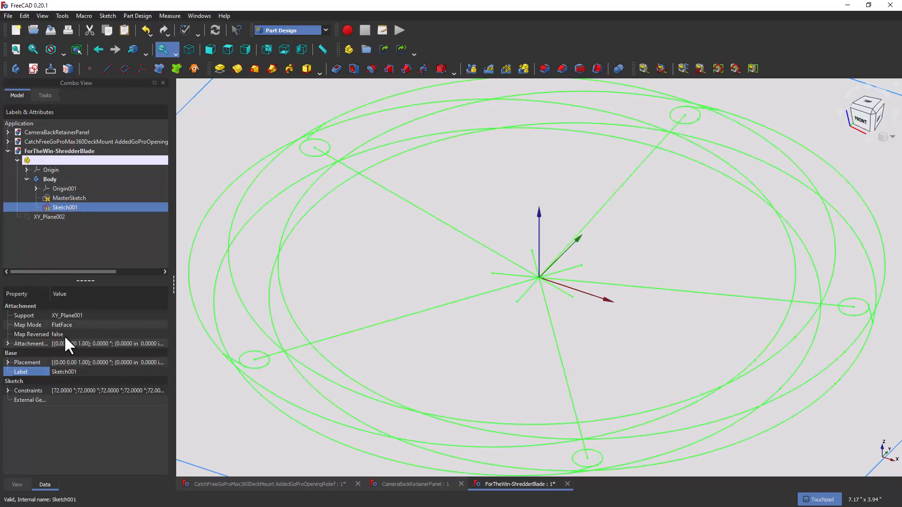
{"action": "left_click", "coordinate": [81, 371]}
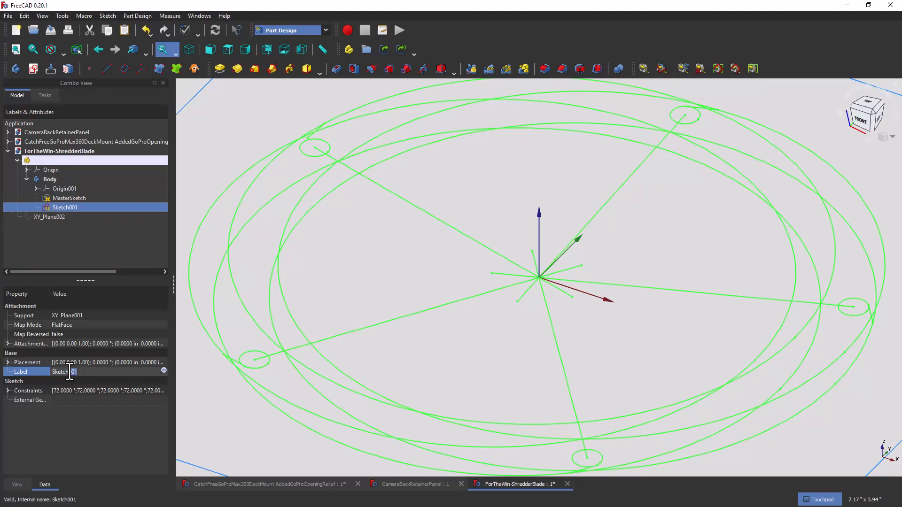
{"action": "type", "text": "WorkingSket"}
{"action": "key", "text": "Return"}
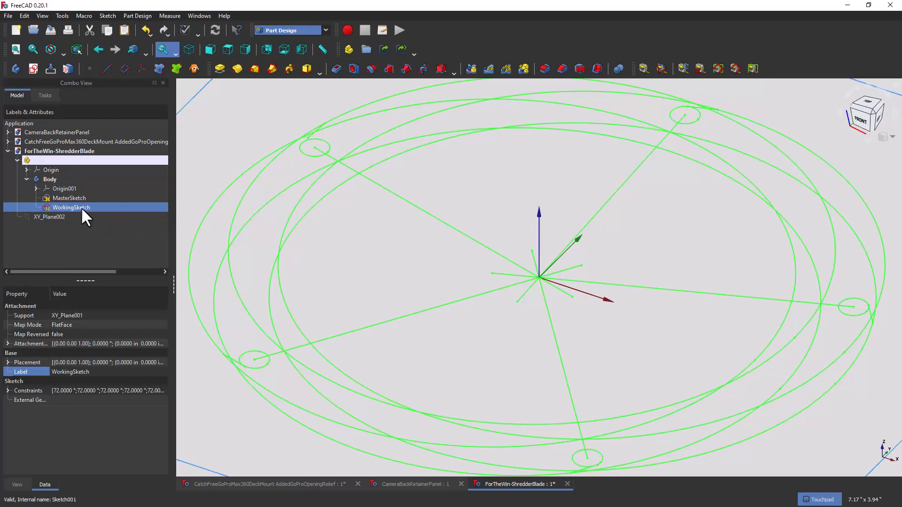
{"action": "left_click", "coordinate": [71, 198]}
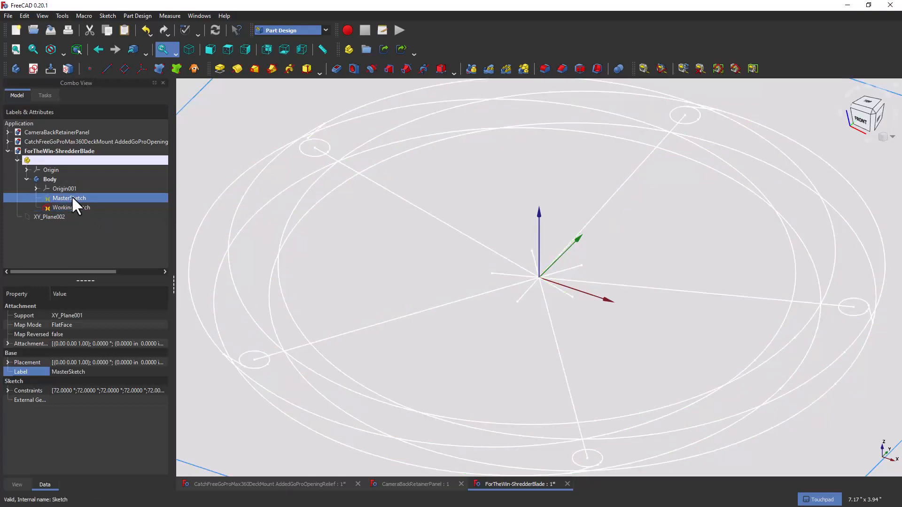
{"action": "double_click", "coordinate": [72, 207]}
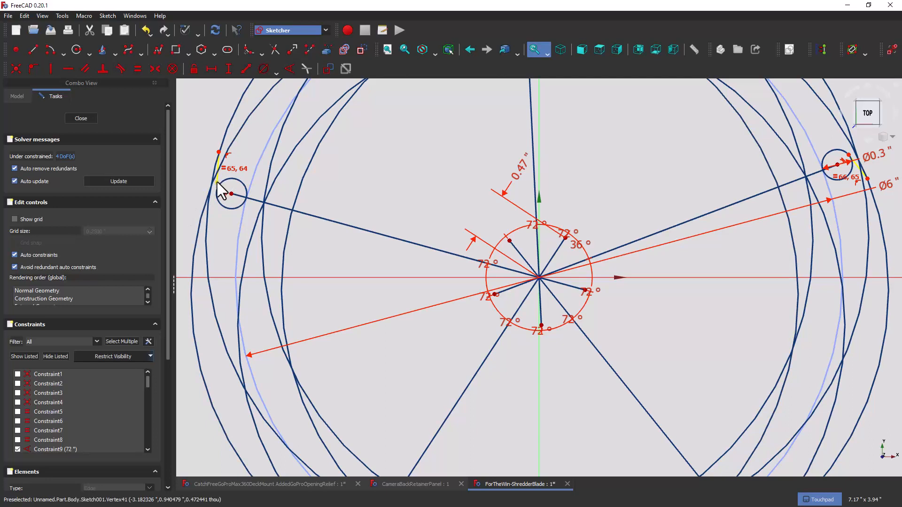
Try to apply a vertical constraint at the lower endpoint of the short line by the blade's upper-left hole.
{"action": "mouse_move", "coordinate": [217, 182]}
{"action": "left_mouse_down"}
{"action": "mouse_move", "coordinate": [251, 145]}
{"action": "mouse_move", "coordinate": [241, 178]}
{"action": "mouse_move", "coordinate": [222, 166]}
{"action": "left_mouse_up"}
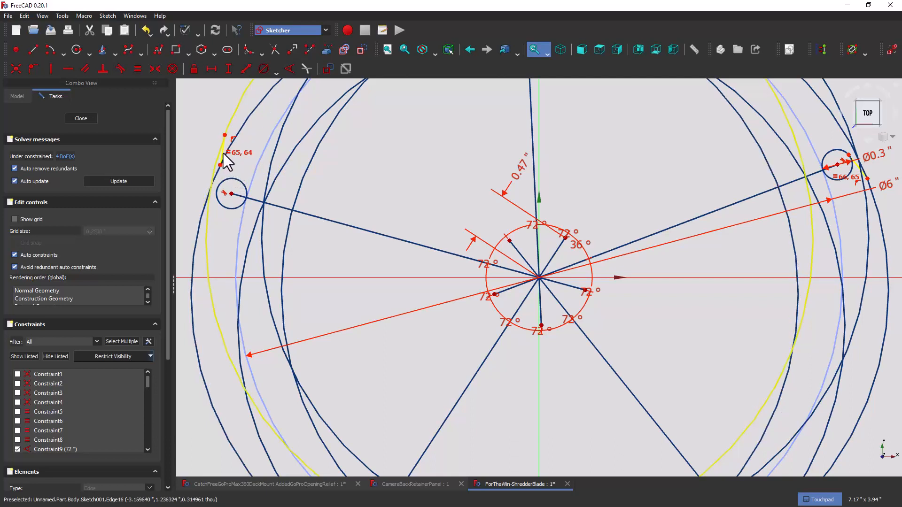
{"action": "left_click", "coordinate": [219, 166]}
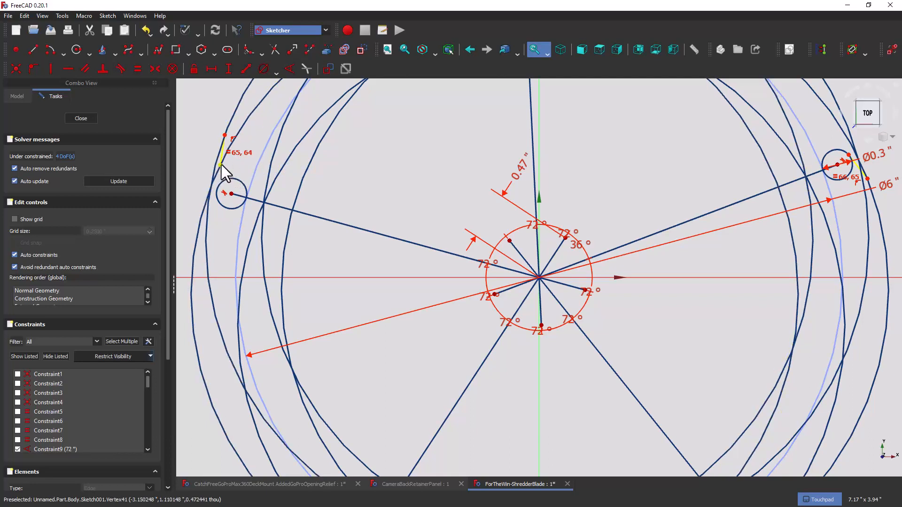
{"action": "left_click", "coordinate": [47, 71]}
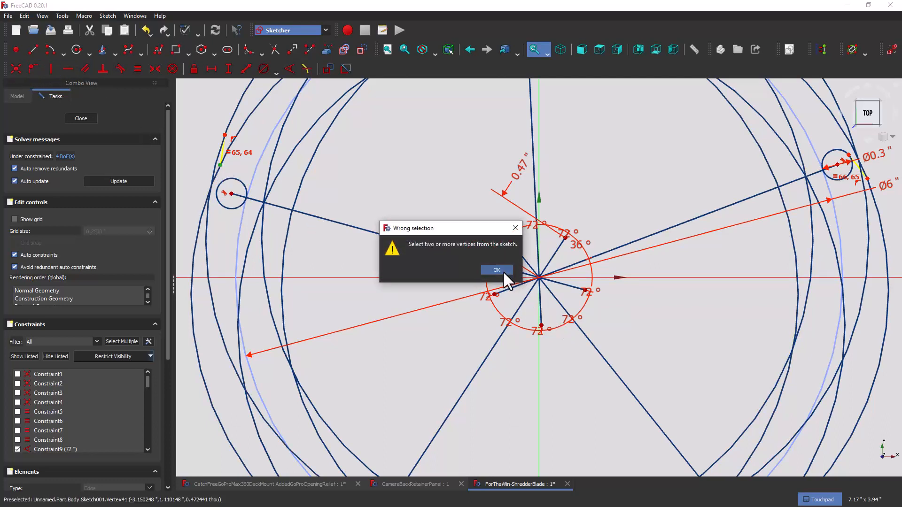
{"action": "left_click", "coordinate": [502, 270]}
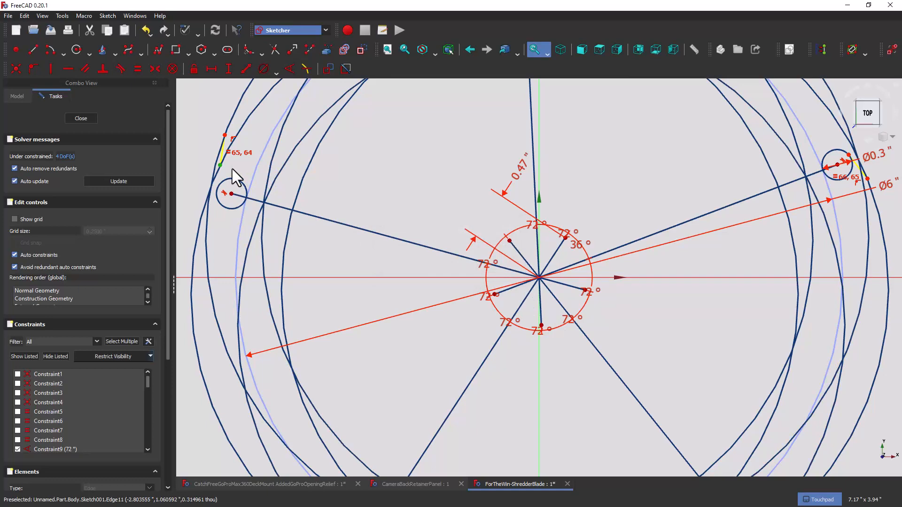
Delete the short line by the upper-left hole and draw a vertical replacement from the outer blade curve to the hole circle.
{"action": "scroll", "coordinate": [232, 168], "scroll_direction": "up", "scroll_amount": 10}
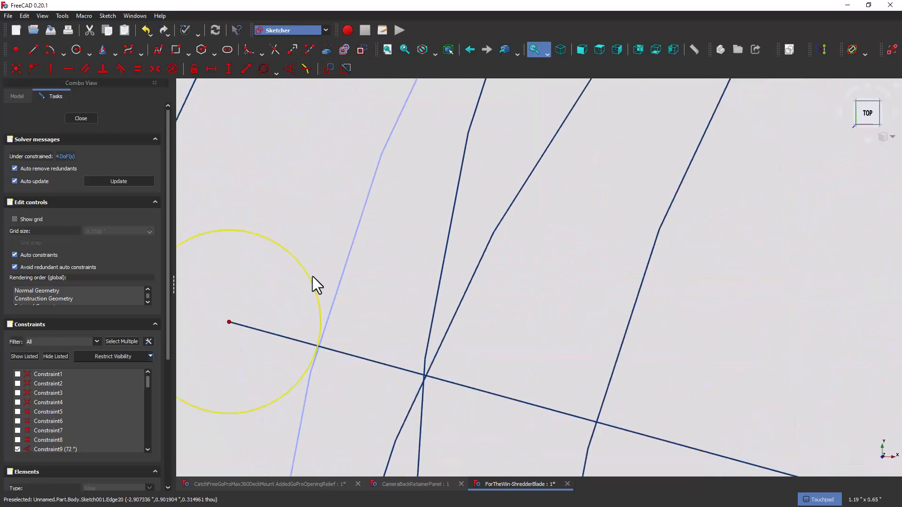
{"action": "mouse_move", "coordinate": [296, 274]}
{"action": "middle_mouse_down", "text": "shift"}
{"action": "mouse_move", "coordinate": [399, 295]}
{"action": "mouse_move", "coordinate": [453, 269]}
{"action": "middle_mouse_up", "text": "shift"}
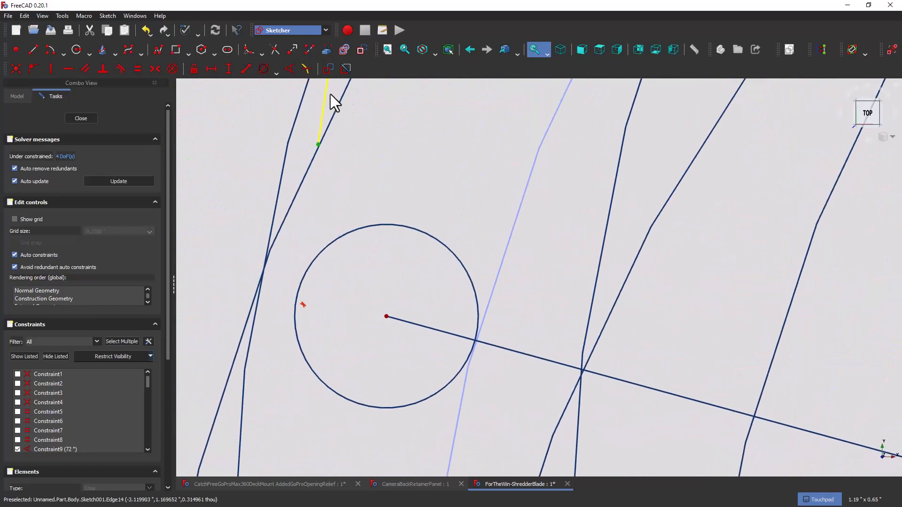
{"action": "left_click", "coordinate": [321, 123]}
{"action": "key", "text": "Delete"}
{"action": "left_click", "coordinate": [28, 48]}
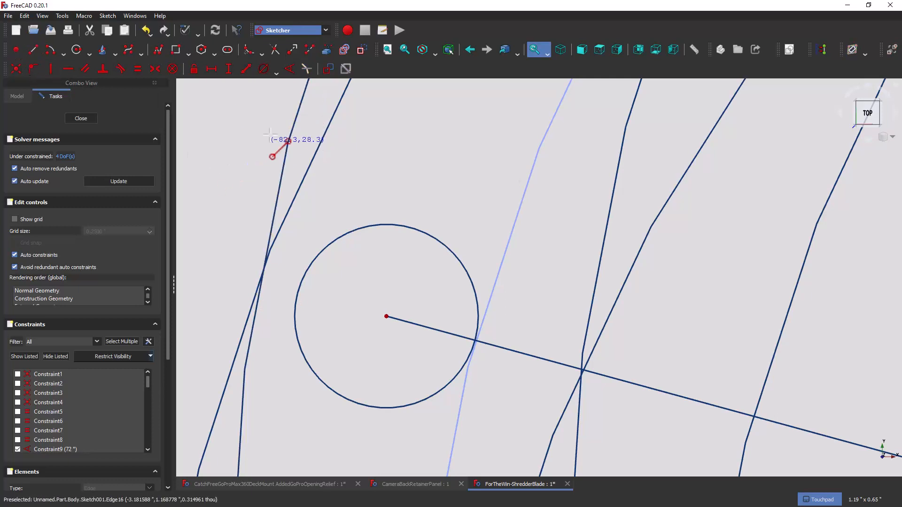
{"action": "left_click", "coordinate": [302, 106]}
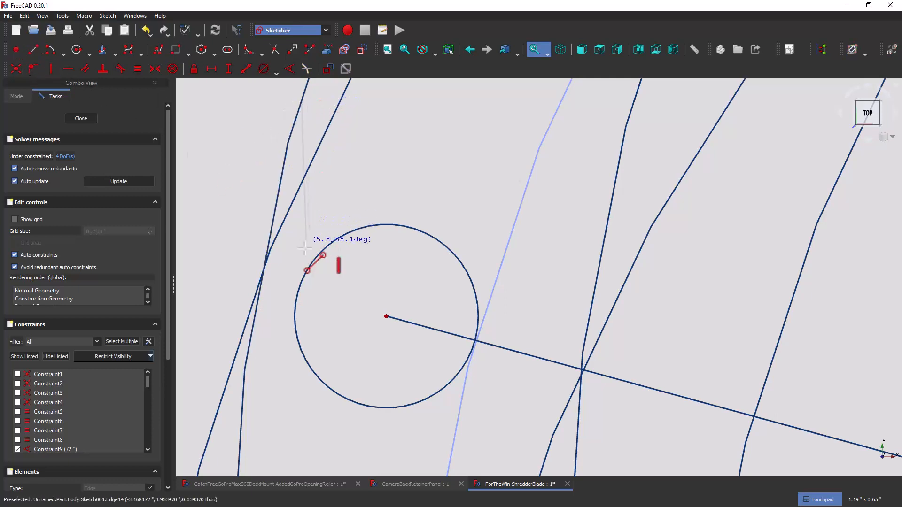
{"action": "left_click", "coordinate": [301, 288]}
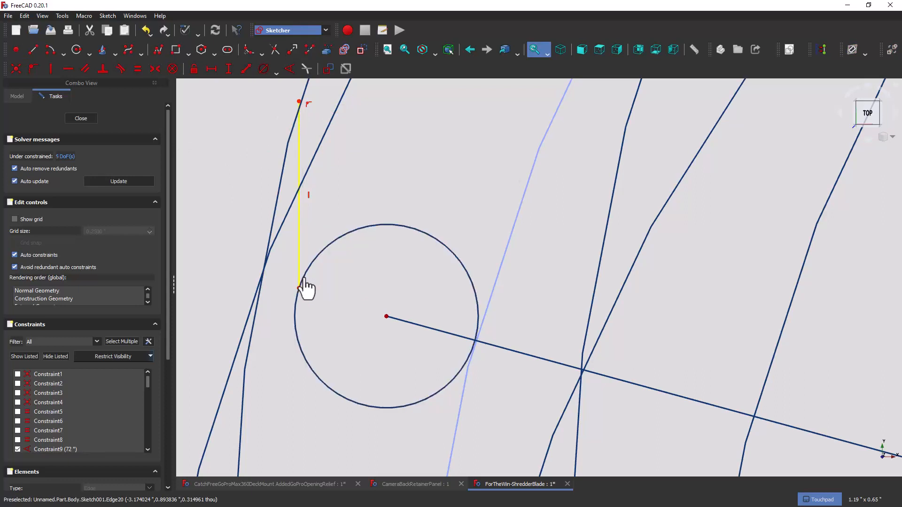
Constrain the new vertical line tangent to the upper-left hole circle.
{"action": "left_click", "coordinate": [299, 251]}
{"action": "left_click", "coordinate": [317, 255]}
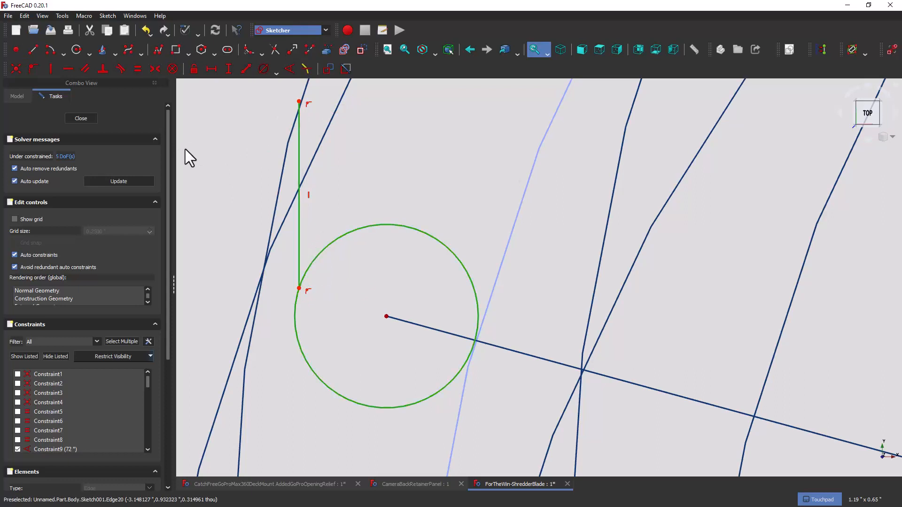
{"action": "left_click", "coordinate": [121, 69]}
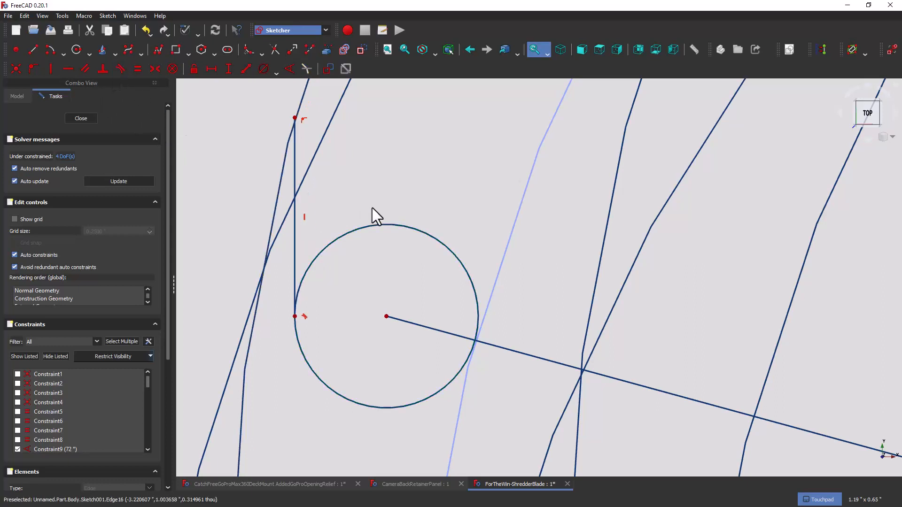
Try to make the new vertical line equal in length to the top hole's short line, and undo that constraint.
{"action": "scroll", "coordinate": [372, 208], "scroll_direction": "down", "scroll_amount": 10}
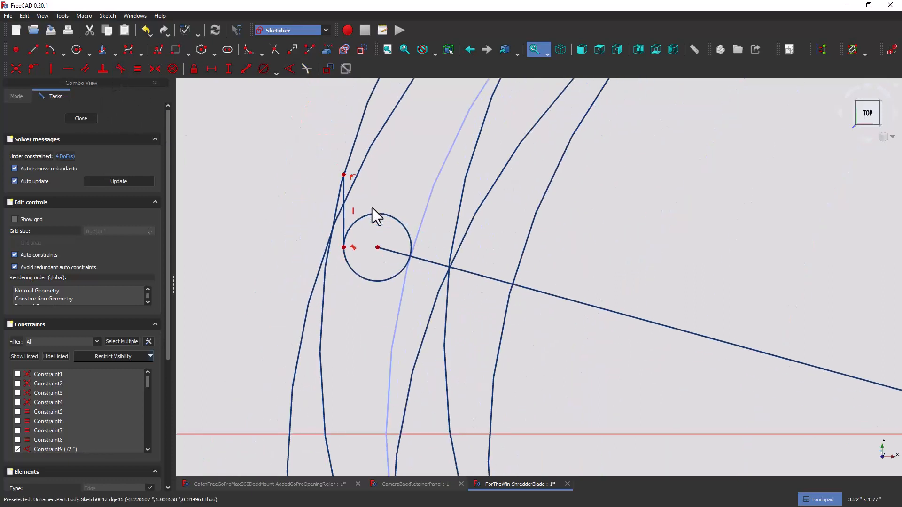
{"action": "middle_click_drag", "start_coordinate": [619, 136], "coordinate": [535, 315]}
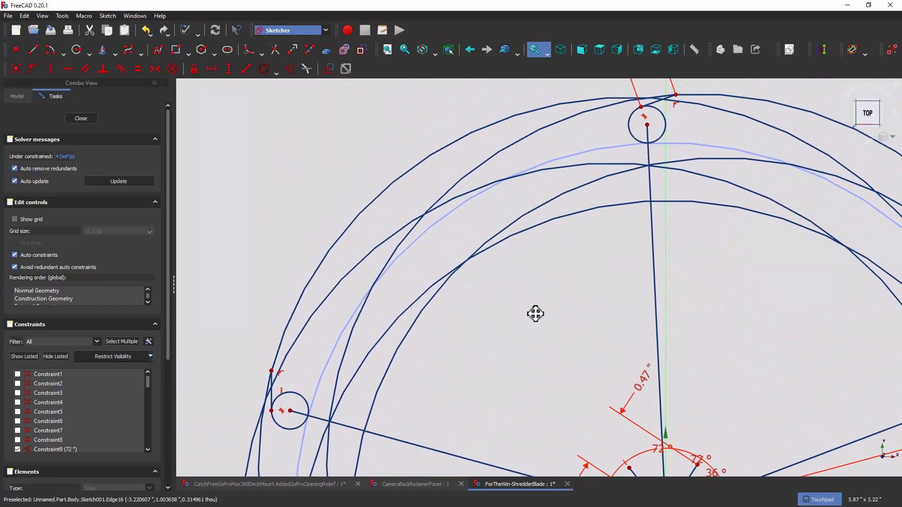
{"action": "left_click", "coordinate": [658, 101]}
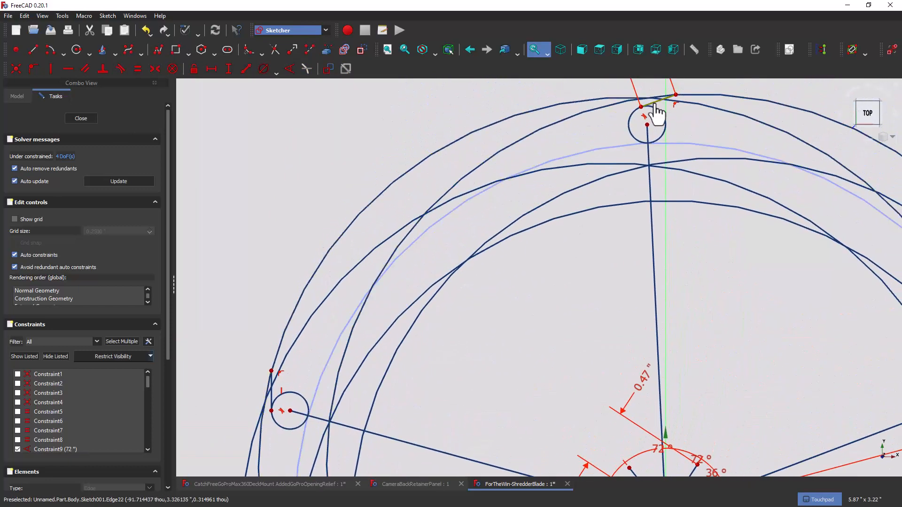
{"action": "left_click", "coordinate": [272, 390]}
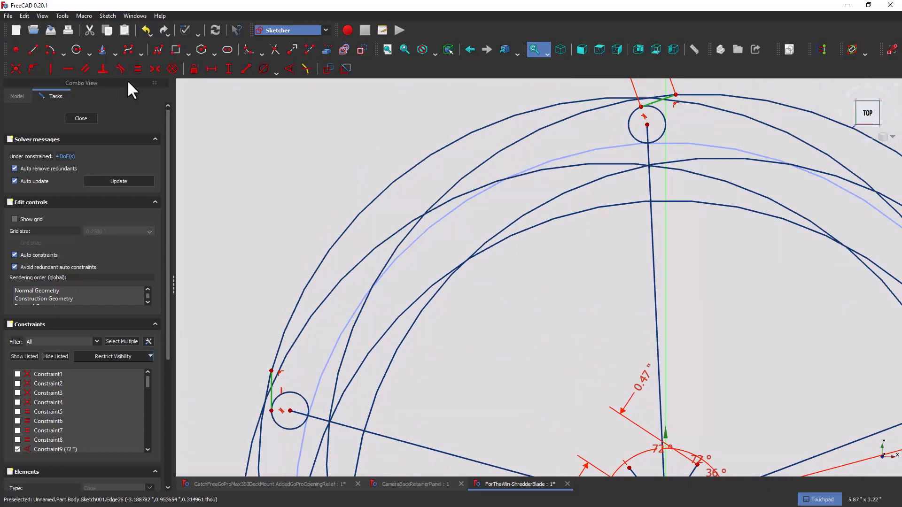
{"action": "left_click", "coordinate": [137, 69]}
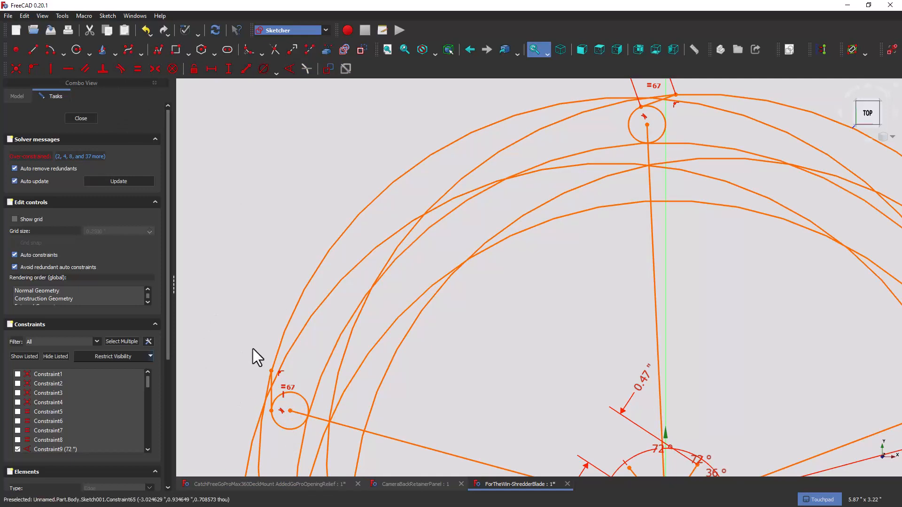
{"action": "key", "text": "ctrl+z"}
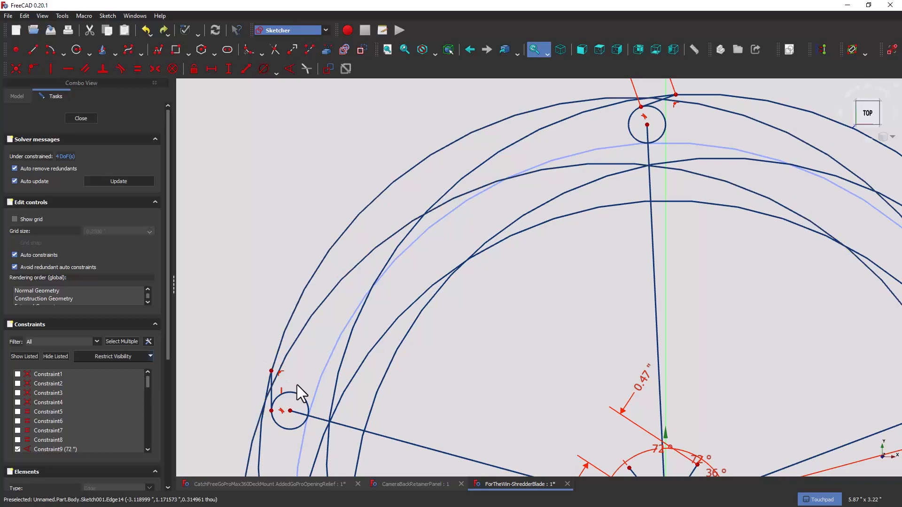
Delete the vertical constraint from the new tangent line by the upper-left hole.
{"action": "scroll", "coordinate": [297, 385], "scroll_direction": "up", "scroll_amount": 5}
{"action": "mouse_move", "coordinate": [297, 384]}
{"action": "middle_mouse_down"}
{"action": "mouse_move", "coordinate": [340, 305]}
{"action": "mouse_move", "coordinate": [383, 253]}
{"action": "mouse_move", "coordinate": [429, 252]}
{"action": "middle_mouse_up"}
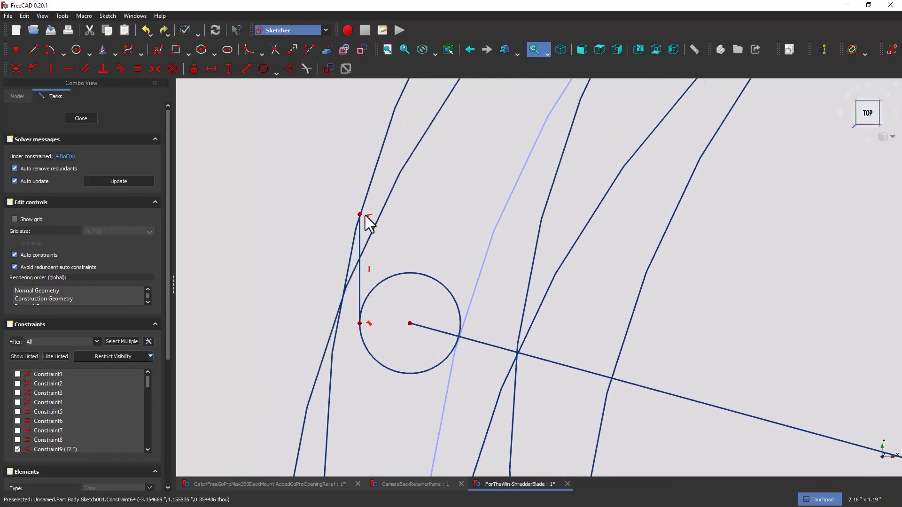
{"action": "left_click", "coordinate": [370, 270]}
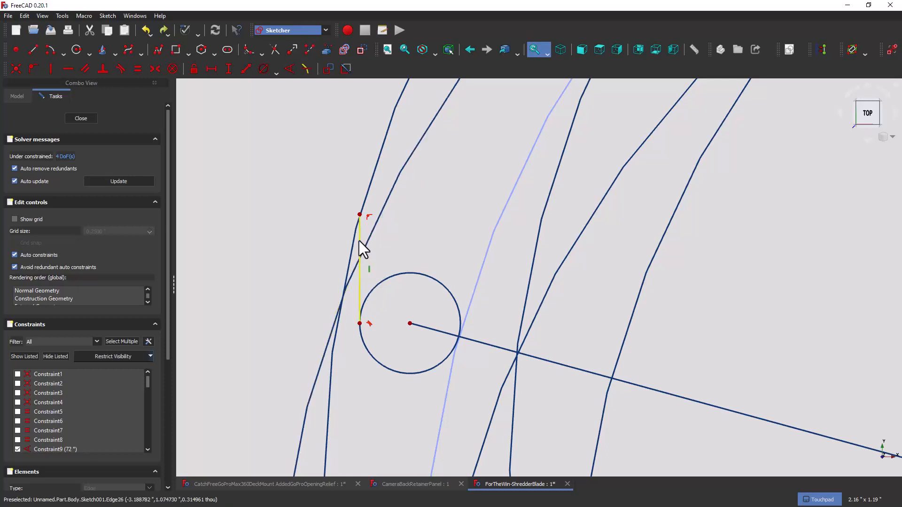
{"action": "left_click", "coordinate": [369, 270]}
{"action": "key", "text": "Delete"}
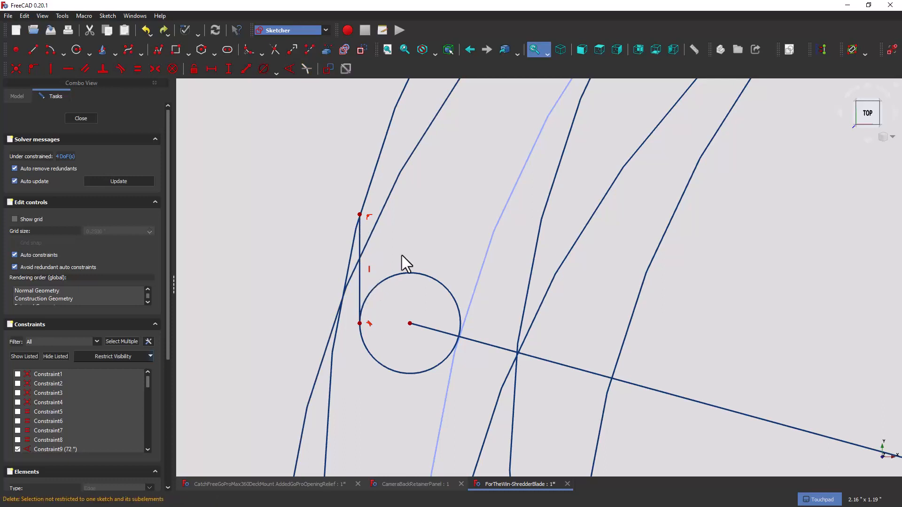
{"action": "left_click", "coordinate": [370, 270]}
{"action": "key", "text": "Delete"}
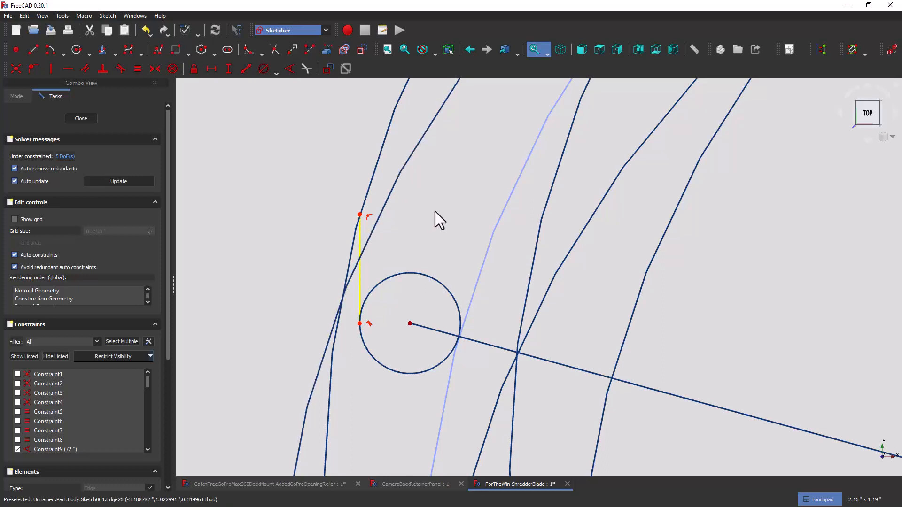
Constrain the upper-left tangent line and the top hole's short line to equal length, and save the document.
{"action": "scroll", "coordinate": [435, 211], "scroll_direction": "down", "scroll_amount": 5}
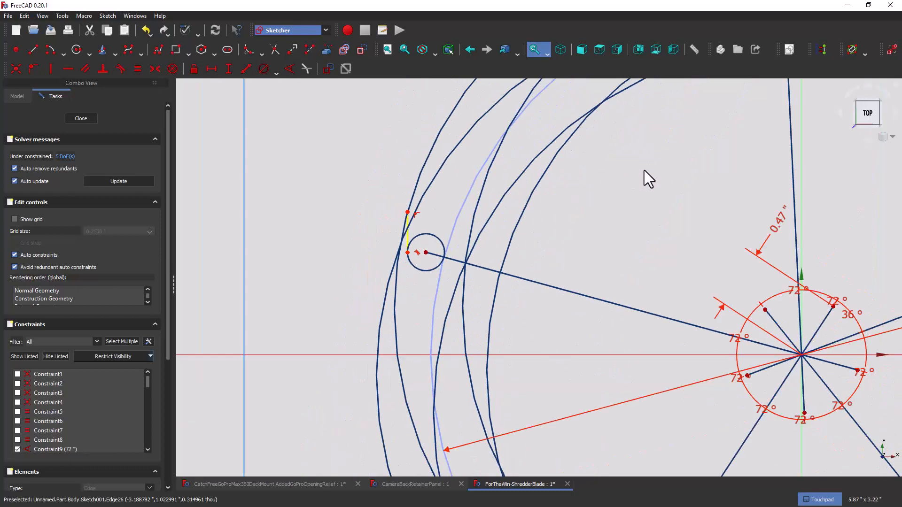
{"action": "middle_click_drag", "start_coordinate": [640, 156], "coordinate": [549, 330]}
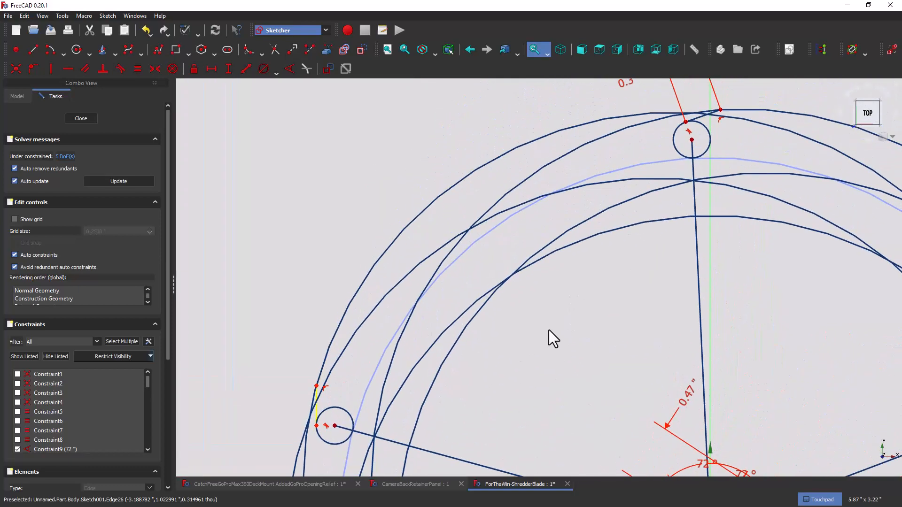
{"action": "left_click", "coordinate": [701, 119]}
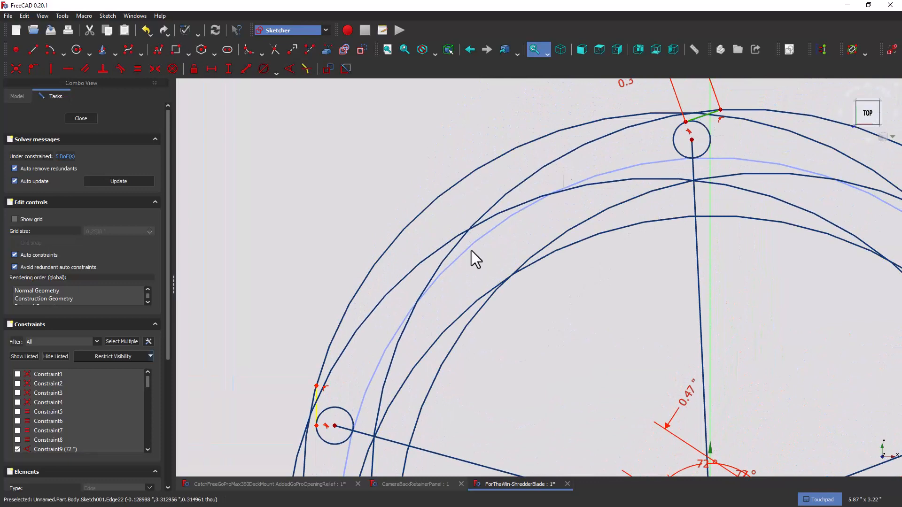
{"action": "left_click", "coordinate": [317, 412]}
{"action": "left_click", "coordinate": [137, 69]}
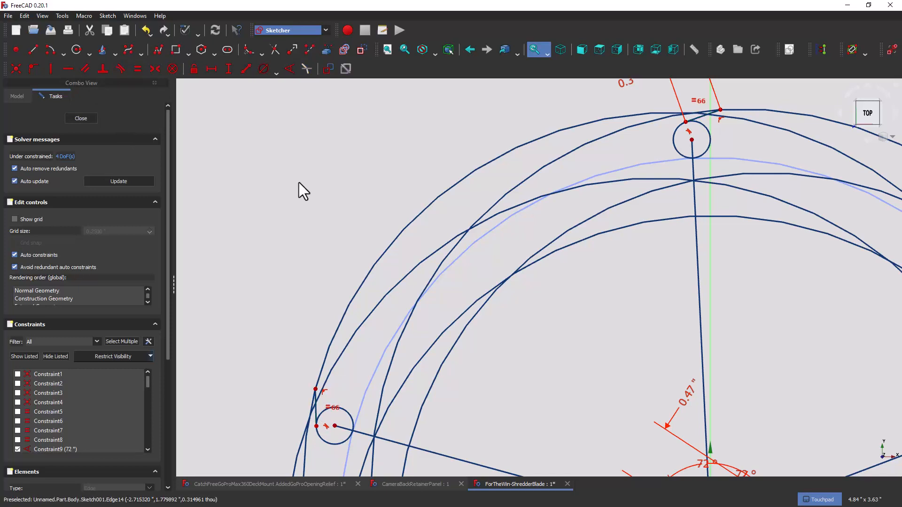
{"action": "key", "text": "ctrl+s"}
Test whether the top hole circle and its spoke can still move, and finish editing the working sketch.
{"action": "middle_click_drag", "start_coordinate": [796, 235], "coordinate": [716, 258]}
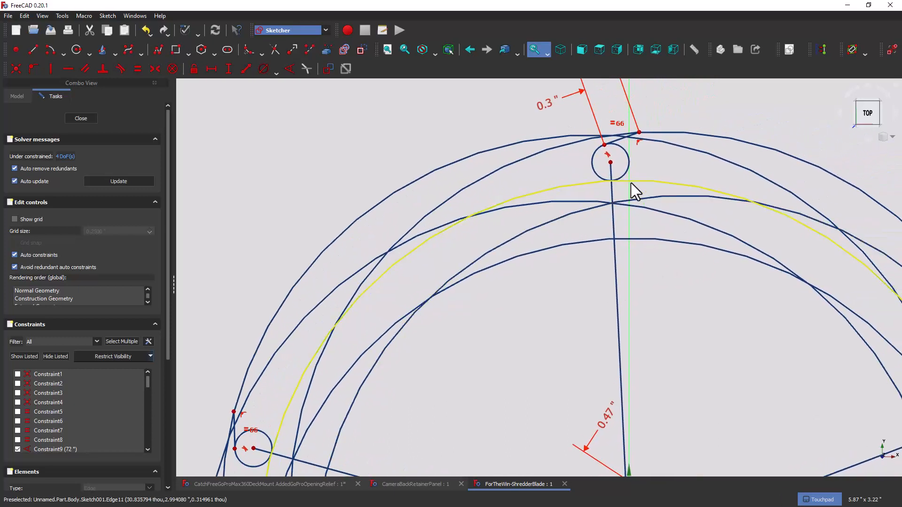
{"action": "left_click_drag", "start_coordinate": [611, 163], "coordinate": [670, 160]}
{"action": "left_click_drag", "start_coordinate": [614, 252], "coordinate": [655, 271]}
{"action": "left_click", "coordinate": [627, 274]}
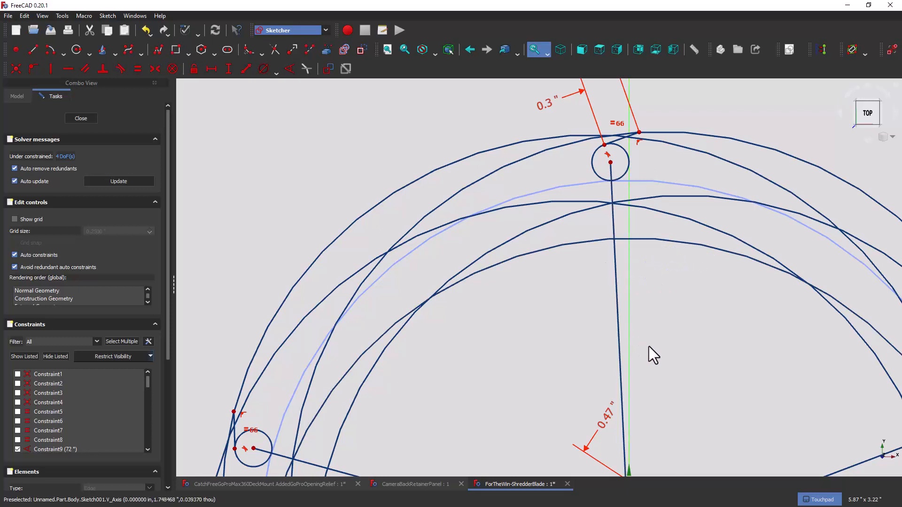
{"action": "scroll", "coordinate": [650, 347], "scroll_direction": "down", "scroll_amount": 3}
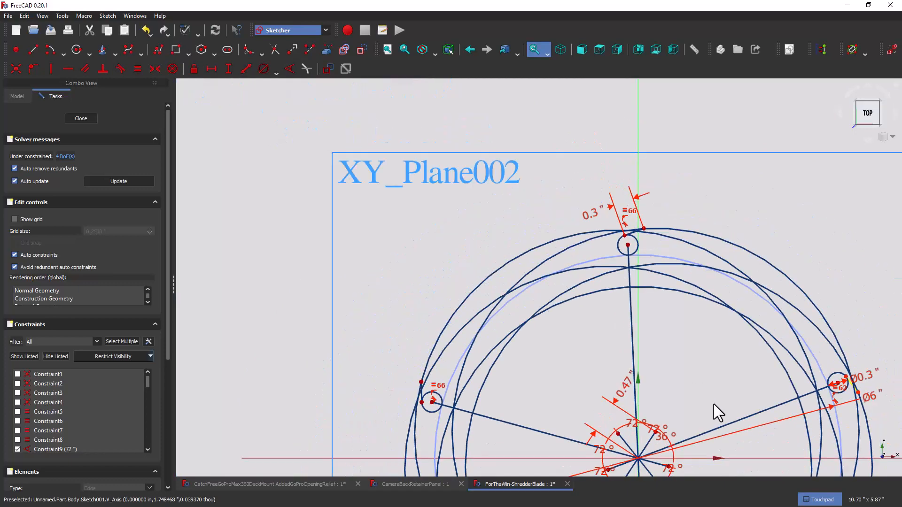
{"action": "mouse_move", "coordinate": [714, 404]}
{"action": "middle_mouse_down"}
{"action": "mouse_move", "coordinate": [718, 265]}
{"action": "mouse_move", "coordinate": [659, 263]}
{"action": "mouse_move", "coordinate": [643, 276]}
{"action": "middle_mouse_up"}
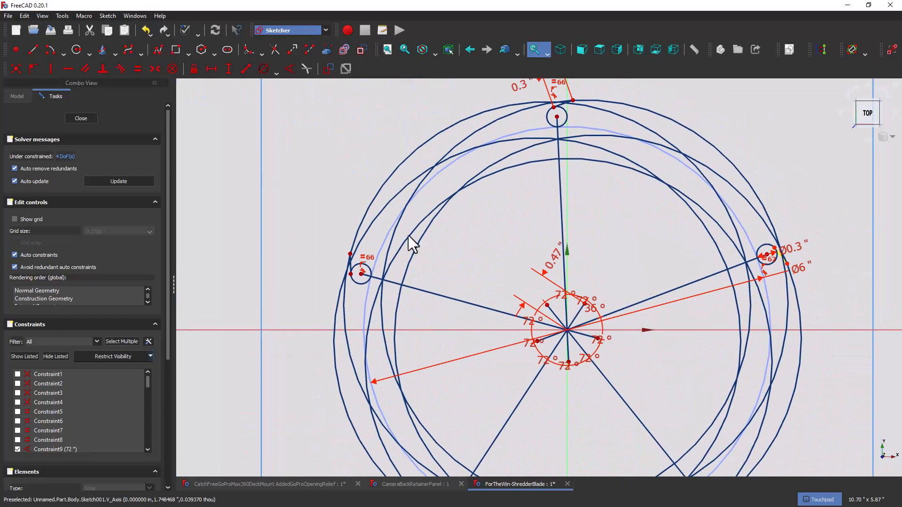
{"action": "left_click", "coordinate": [82, 118]}
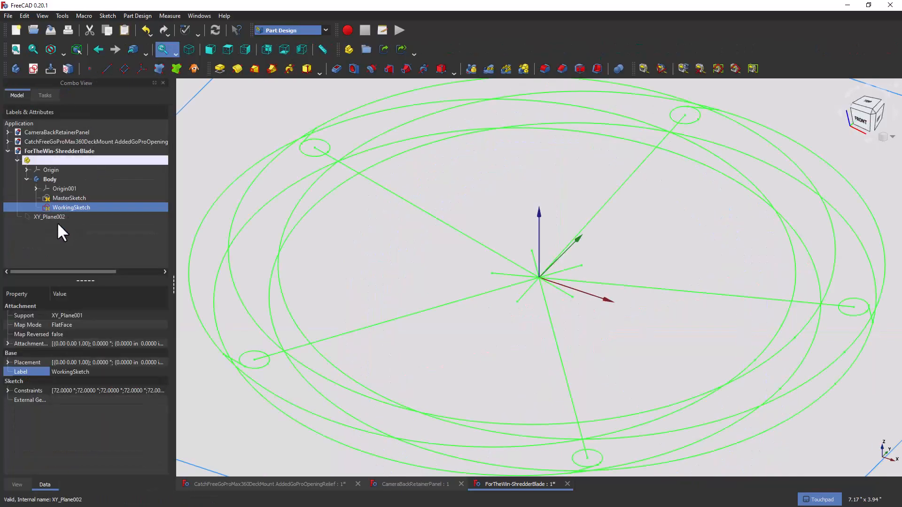
{"action": "double_click", "coordinate": [69, 207]}
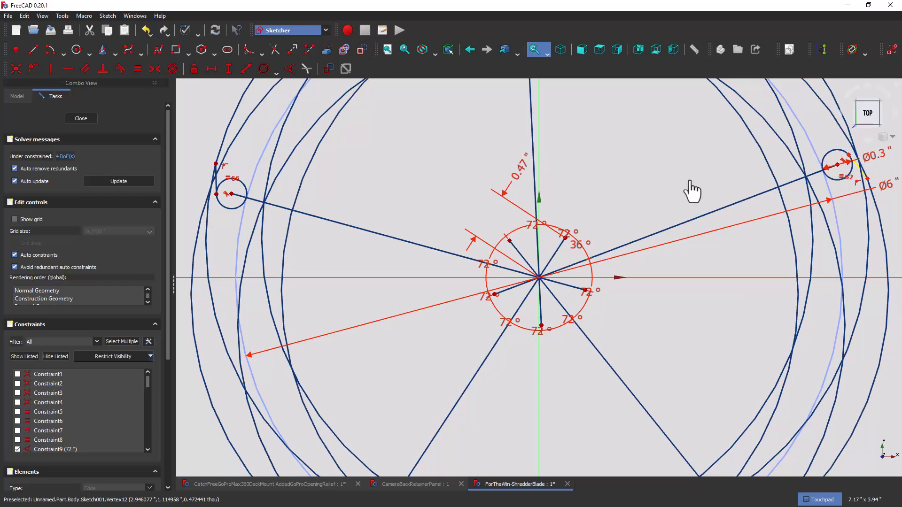
{"action": "mouse_move", "coordinate": [591, 130]}
{"action": "middle_mouse_down"}
{"action": "mouse_move", "coordinate": [586, 374]}
{"action": "mouse_move", "coordinate": [606, 426]}
{"action": "mouse_move", "coordinate": [604, 413]}
{"action": "middle_mouse_up"}
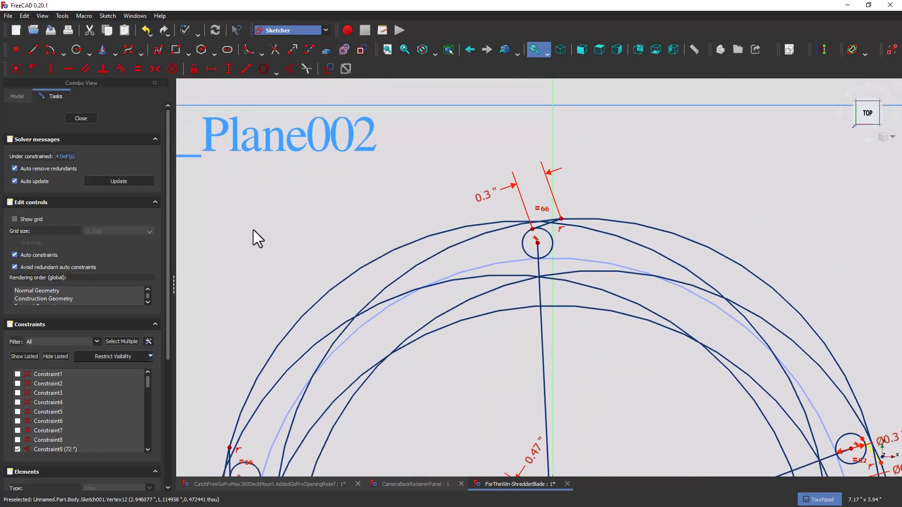
{"action": "left_click", "coordinate": [78, 119]}
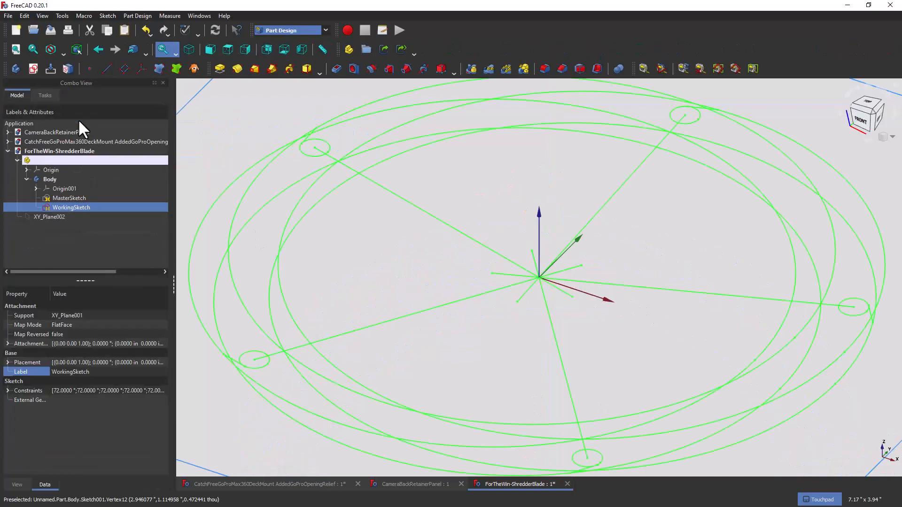
Hide XY_Plane002 and open WorkingSketch for editing with the top hole and its tooth lines in view.
{"action": "left_click", "coordinate": [61, 217]}
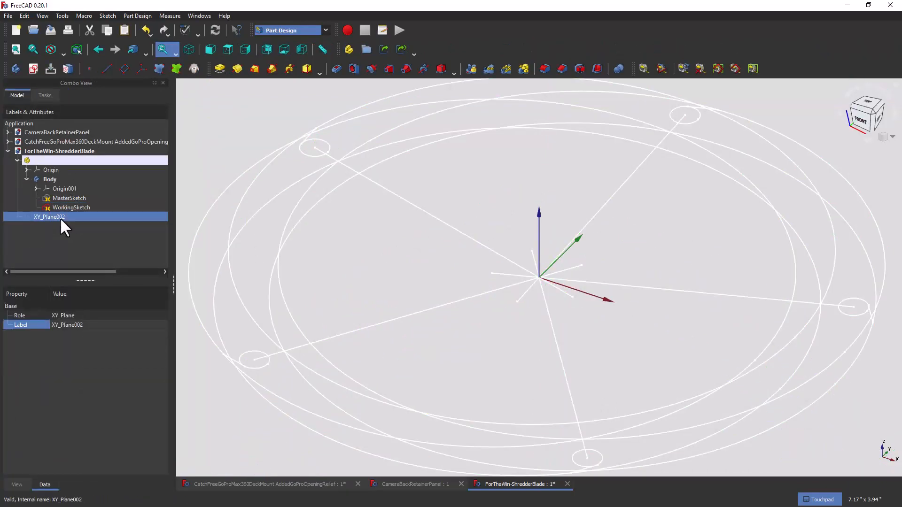
{"action": "double_click", "coordinate": [60, 203]}
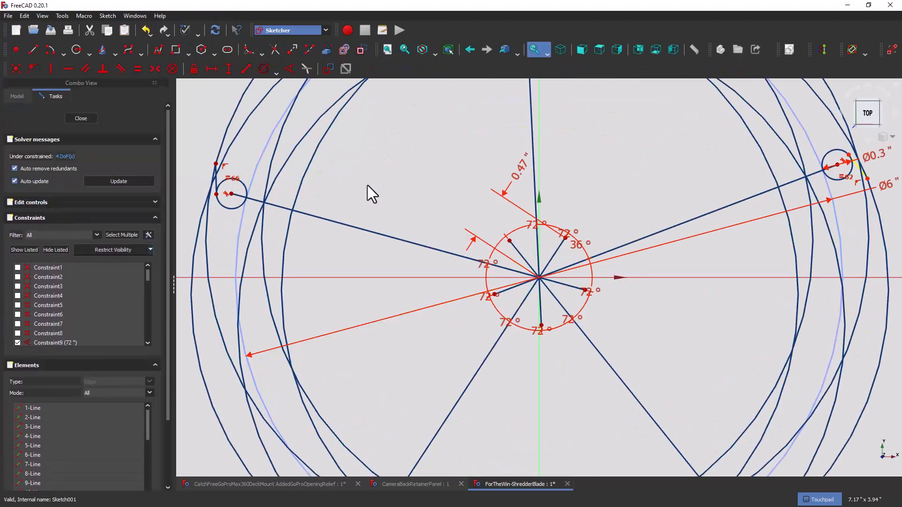
{"action": "middle_click_drag", "start_coordinate": [368, 185], "coordinate": [360, 242], "text": "shift"}
{"action": "scroll", "coordinate": [364, 229], "scroll_direction": "down", "scroll_amount": 5}
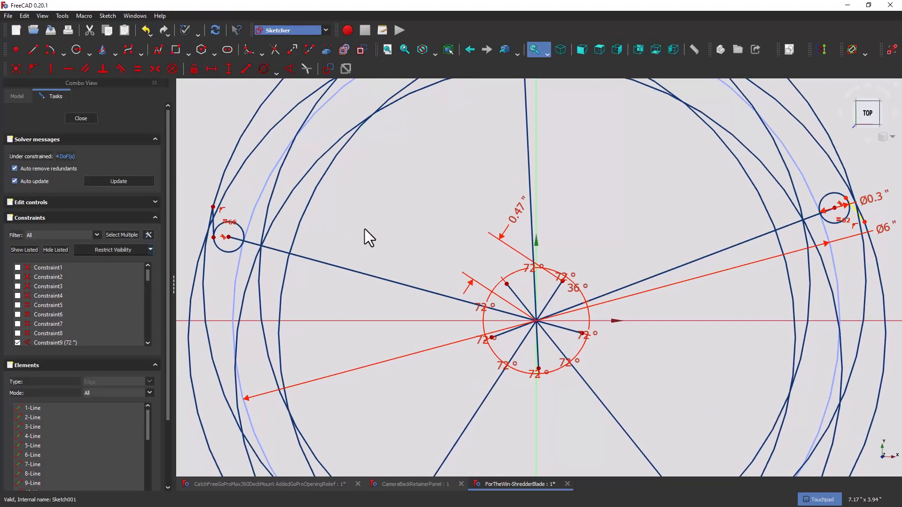
{"action": "scroll", "coordinate": [365, 229], "scroll_direction": "down", "scroll_amount": 4}
{"action": "scroll", "coordinate": [365, 229], "scroll_direction": "up", "scroll_amount": 7}
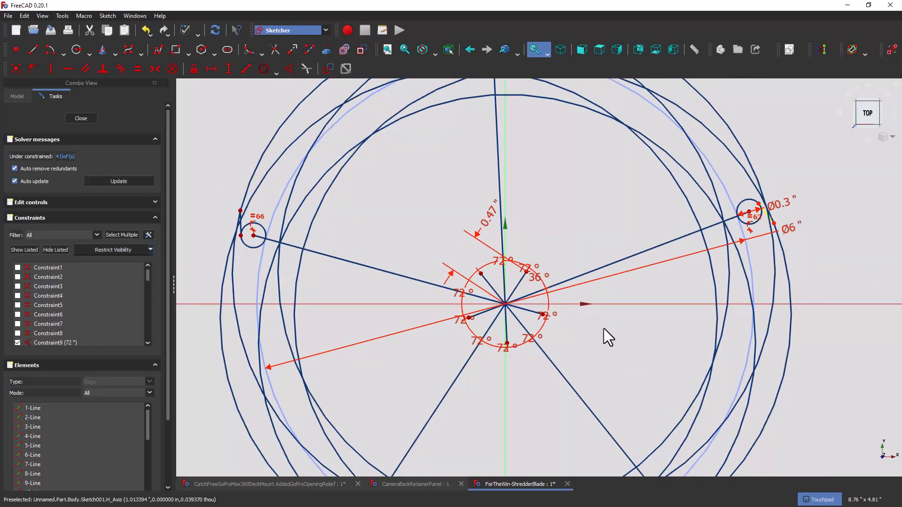
{"action": "middle_click_drag", "start_coordinate": [535, 156], "coordinate": [539, 300], "text": "shift"}
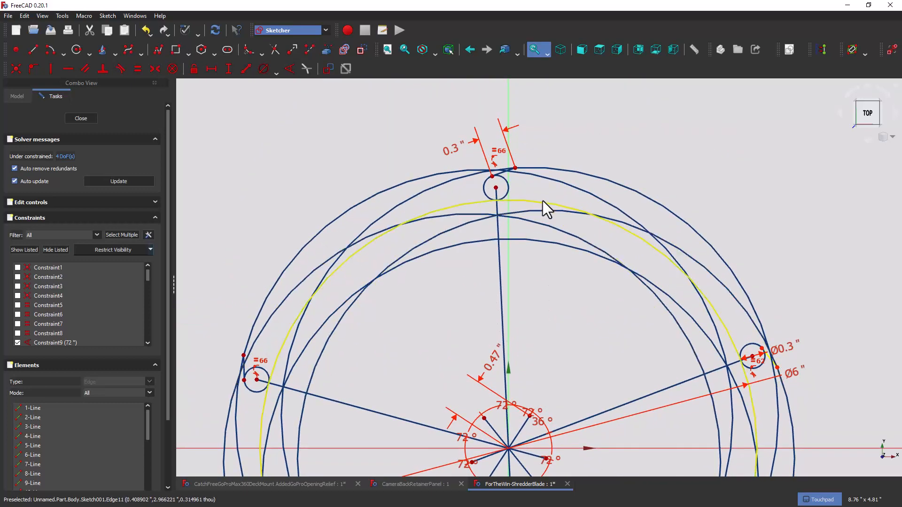
Trim the outer arc to the right of the top tooth tip and the right half of the top hole circle.
{"action": "left_click", "coordinate": [533, 168]}
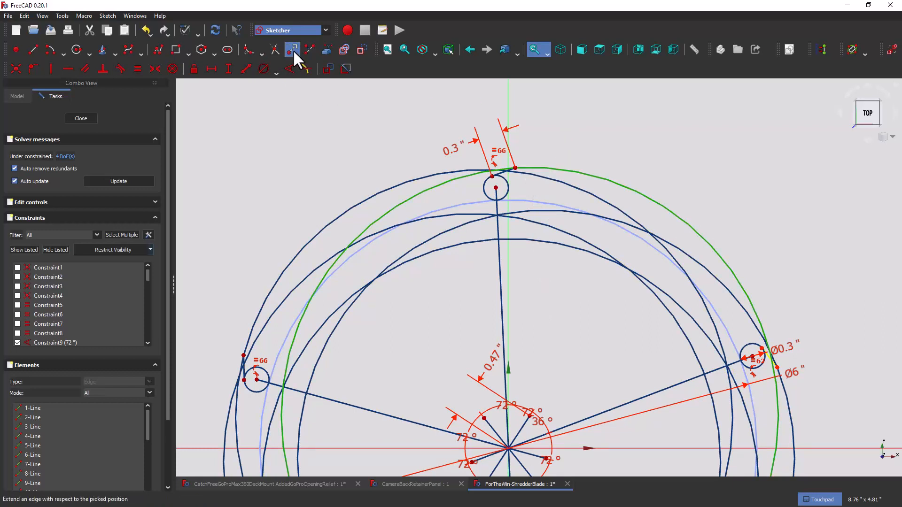
{"action": "left_click", "coordinate": [275, 49]}
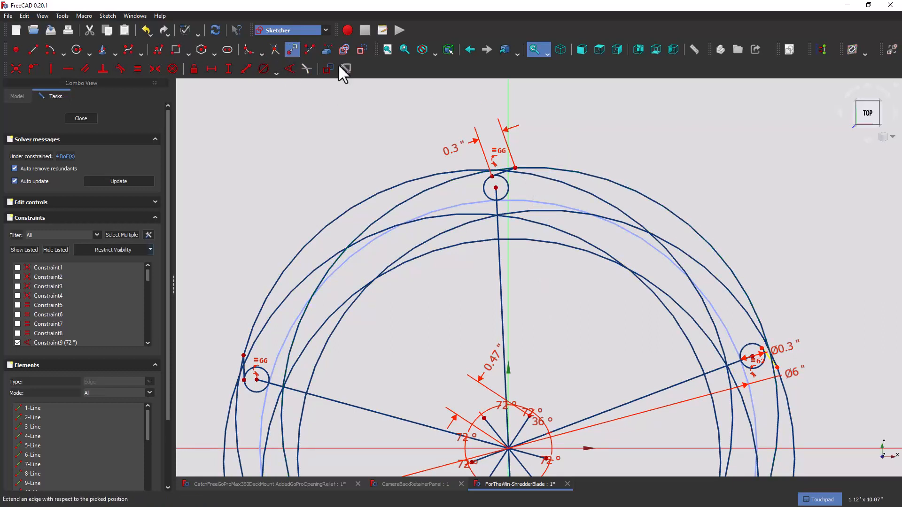
{"action": "left_click", "coordinate": [574, 169]}
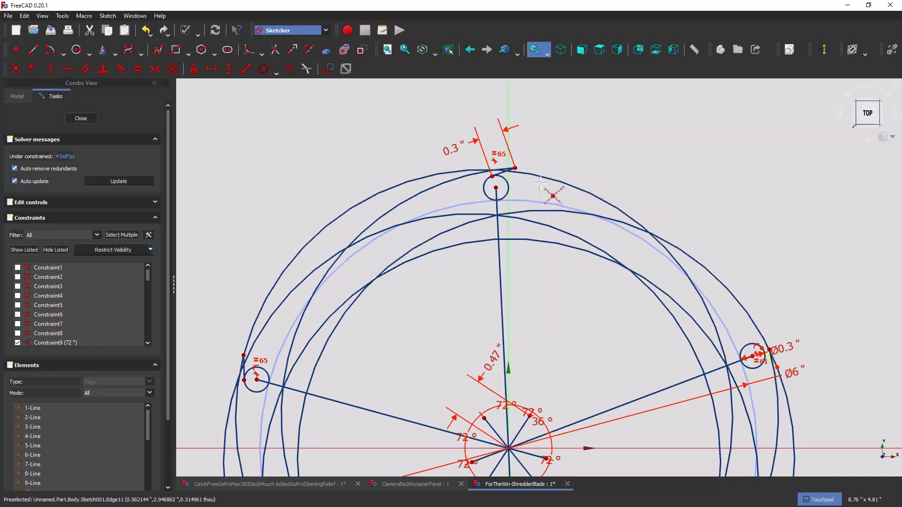
{"action": "left_click", "coordinate": [507, 183]}
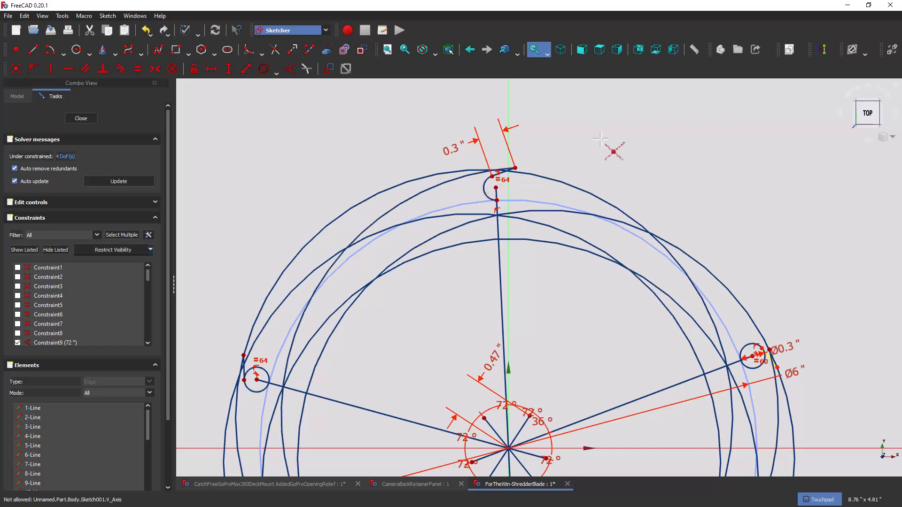
Convert the 6-inch construction circle to regular geometry and trim the surplus outer arc between the top and upper-left holes.
{"action": "left_click", "coordinate": [525, 204]}
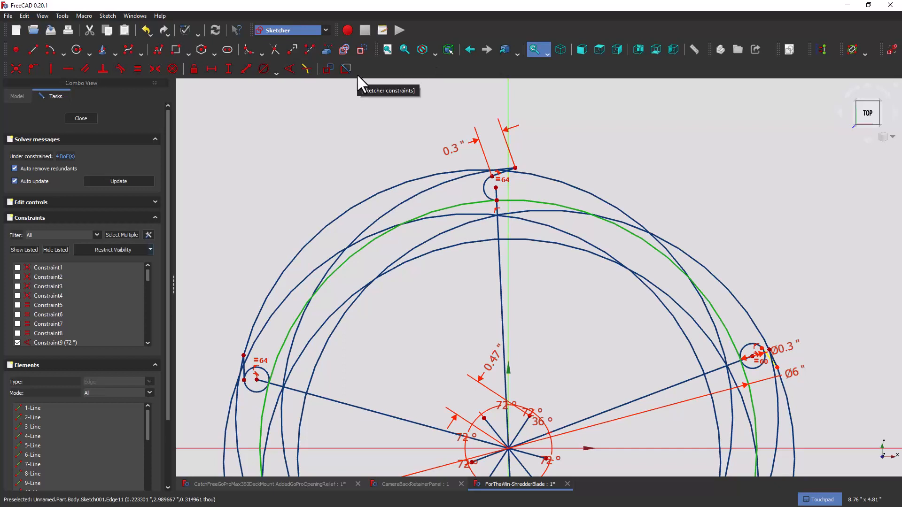
{"action": "left_click", "coordinate": [361, 47]}
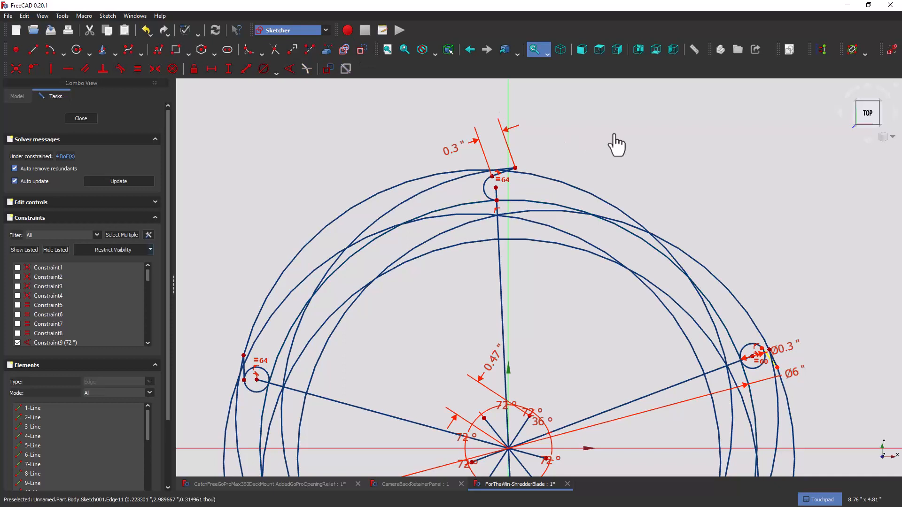
{"action": "left_click", "coordinate": [527, 204]}
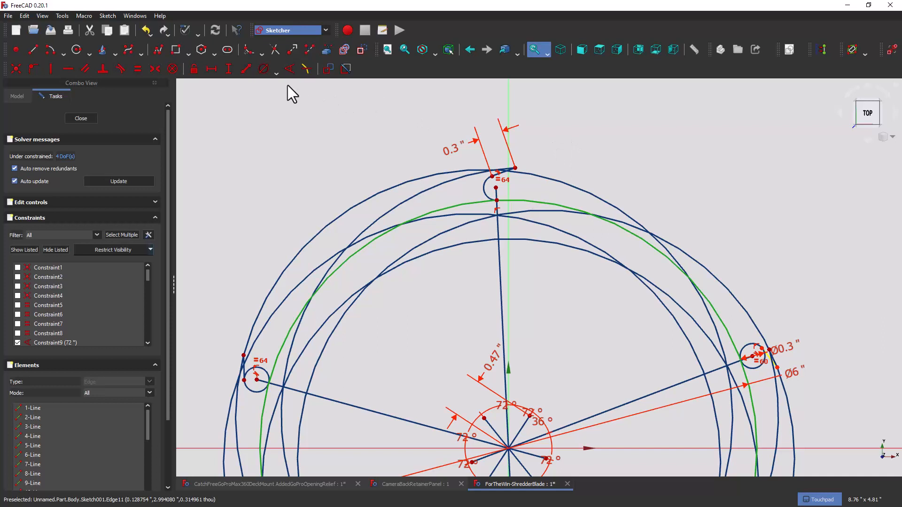
{"action": "left_click", "coordinate": [274, 50]}
{"action": "left_click", "coordinate": [412, 191]}
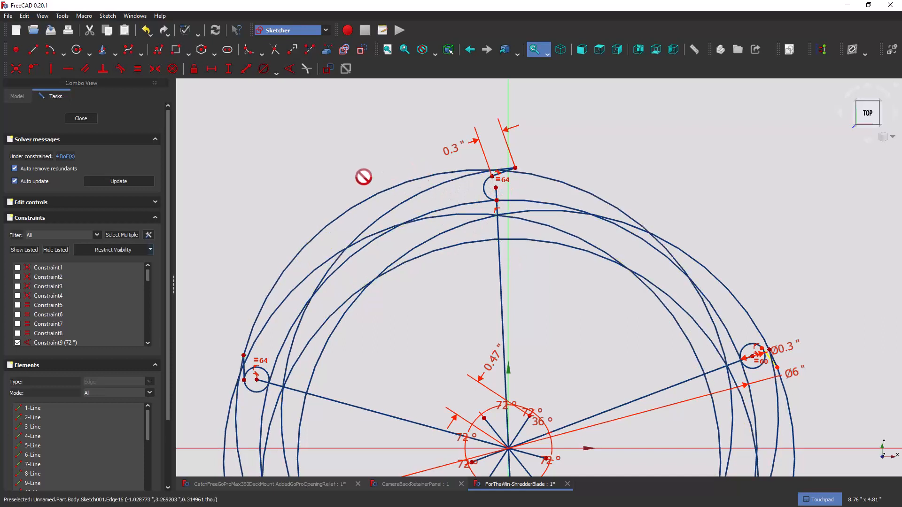
{"action": "left_click", "coordinate": [368, 201]}
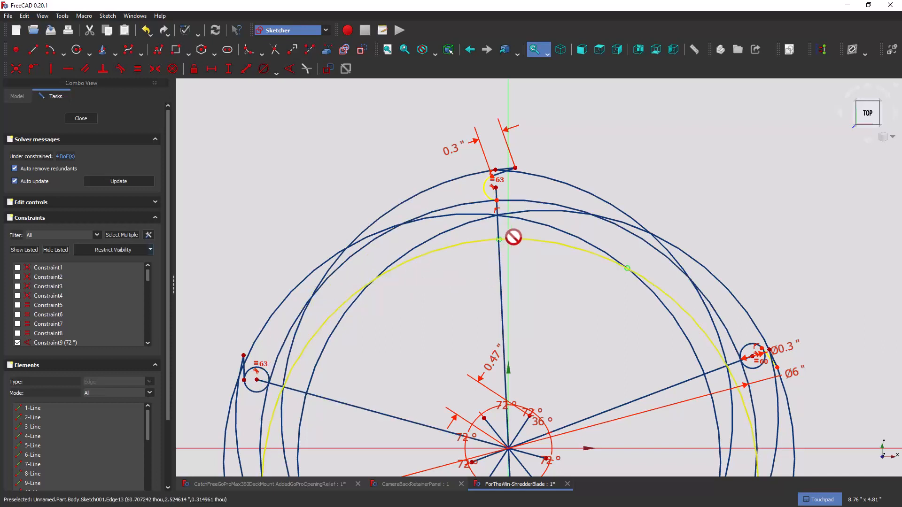
Trim away the inner arc segments crossing the blade on both sides of the top spoke.
{"action": "left_click", "coordinate": [470, 215]}
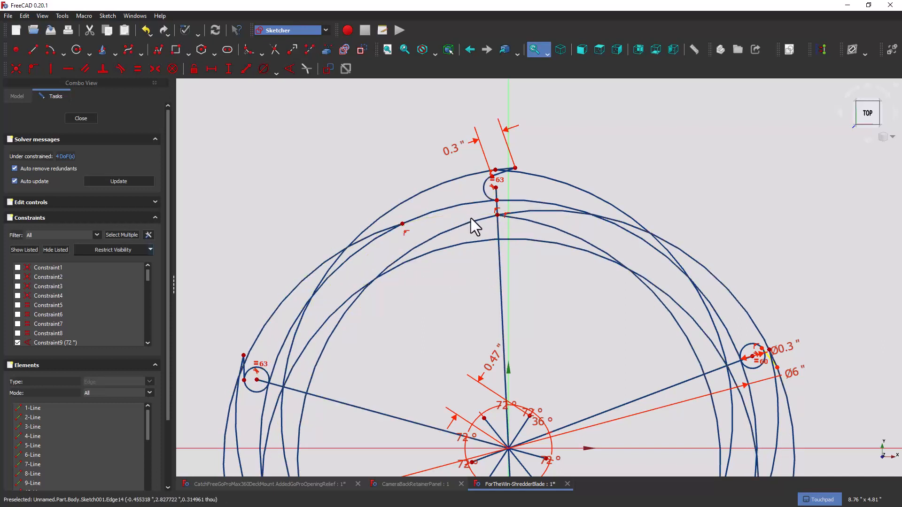
{"action": "left_click", "coordinate": [471, 222]}
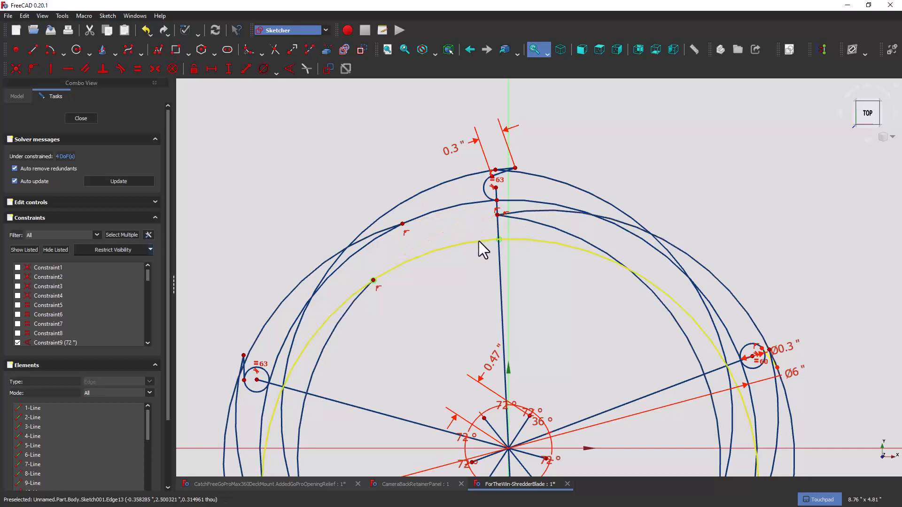
{"action": "left_click", "coordinate": [478, 241]}
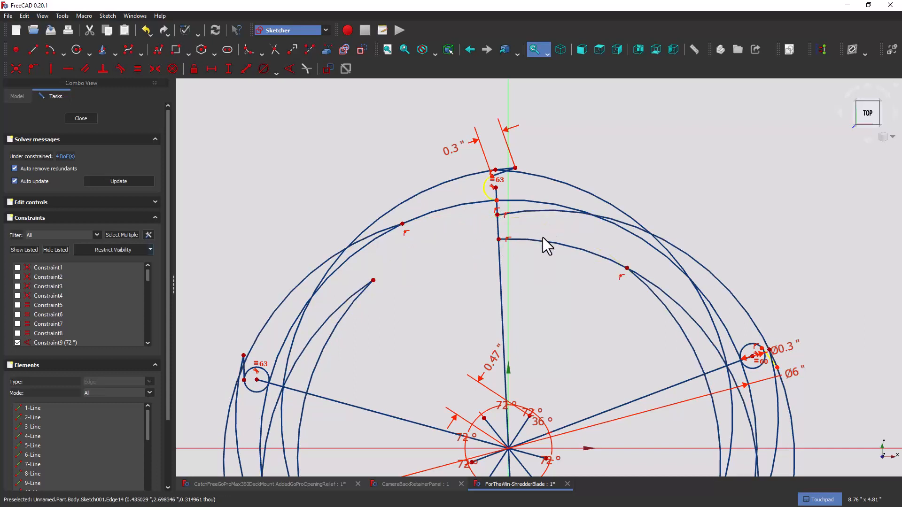
{"action": "left_click", "coordinate": [543, 241]}
{"action": "left_click", "coordinate": [538, 213]}
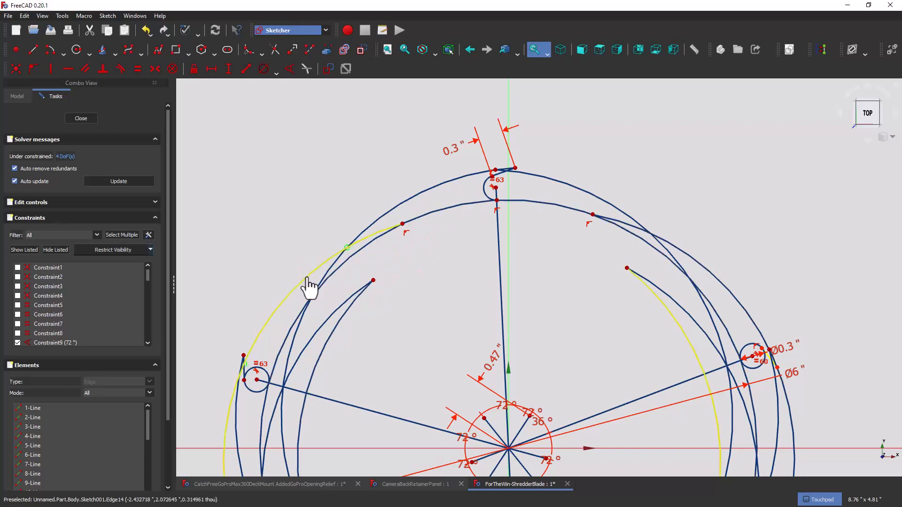
Trim the outer arc above the upper-left hole and the inner arcs running up to and past its spoke.
{"action": "left_click", "coordinate": [309, 282]}
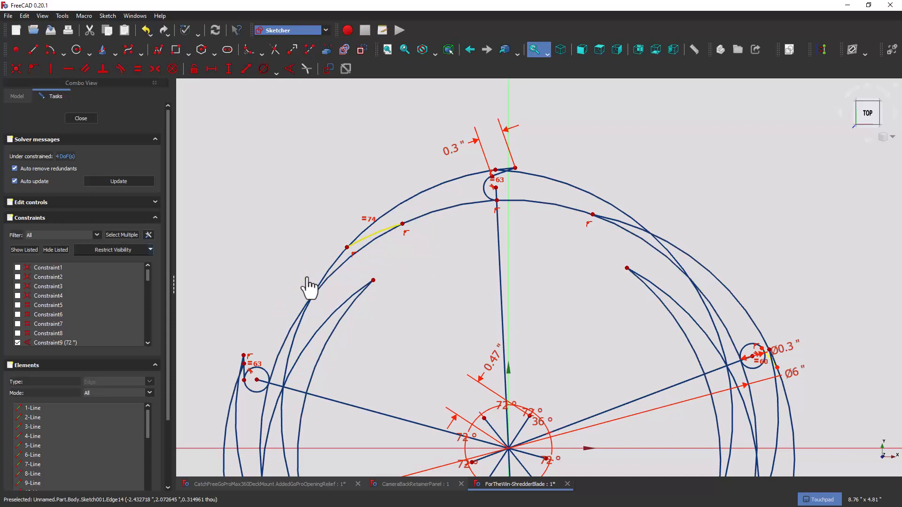
{"action": "left_click", "coordinate": [347, 320]}
{"action": "left_click", "coordinate": [345, 304]}
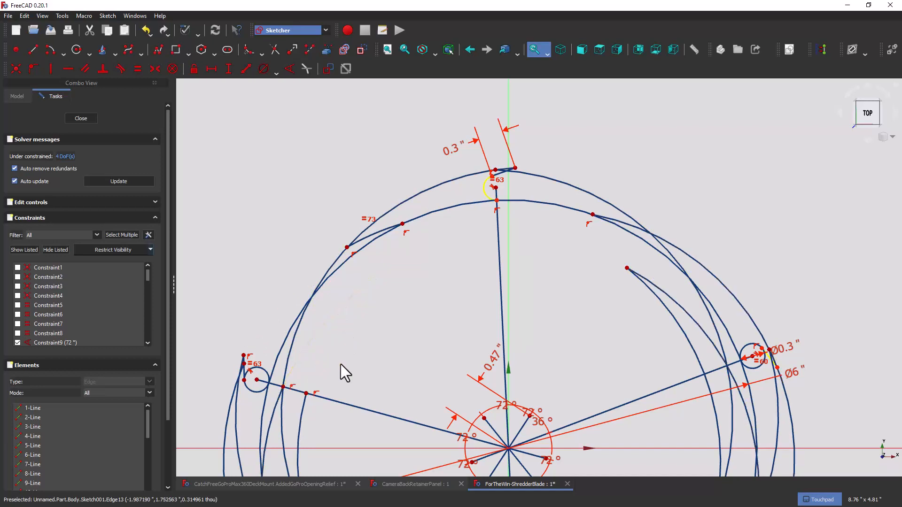
{"action": "left_click", "coordinate": [301, 418]}
Trim the surplus arcs between the top and upper-right holes, and delete the short leftover segment at the top tooth tip.
{"action": "left_click", "coordinate": [654, 287]}
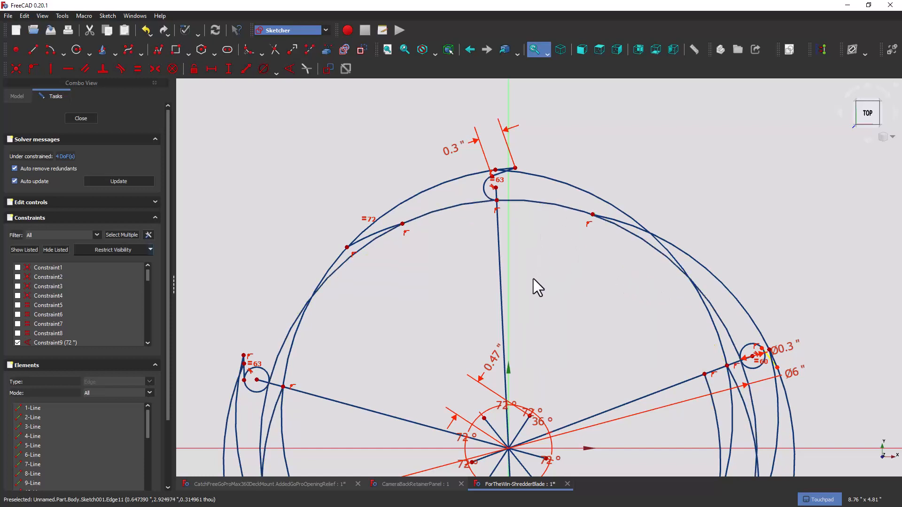
{"action": "left_click", "coordinate": [585, 194]}
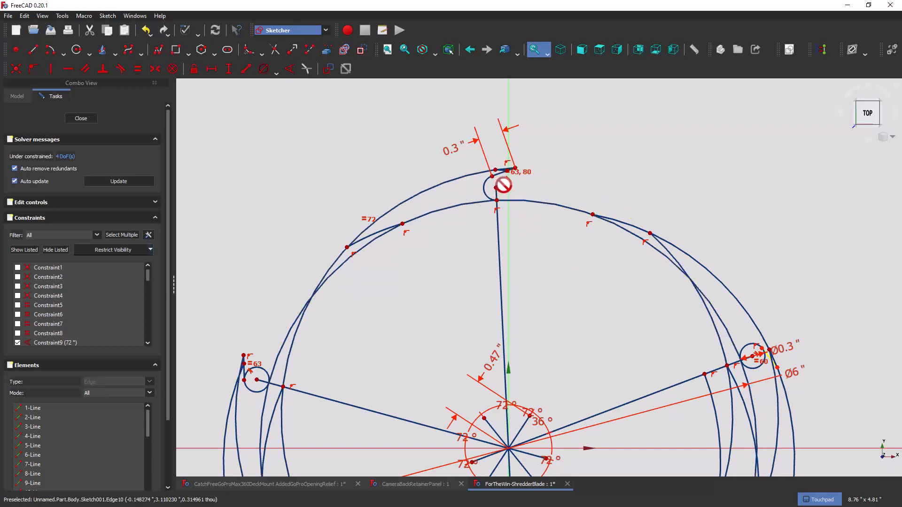
{"action": "scroll", "coordinate": [508, 183], "scroll_direction": "up", "scroll_amount": 5}
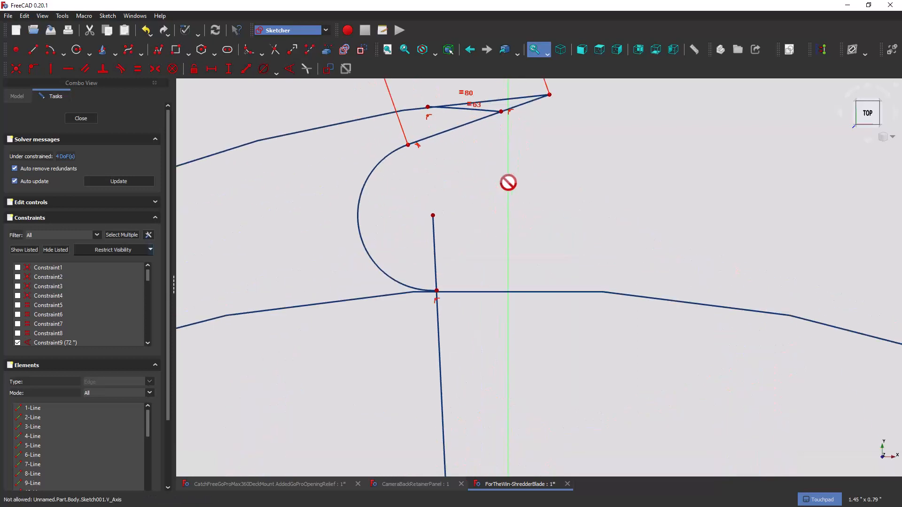
{"action": "left_click", "coordinate": [486, 113]}
{"action": "key", "text": "Delete"}
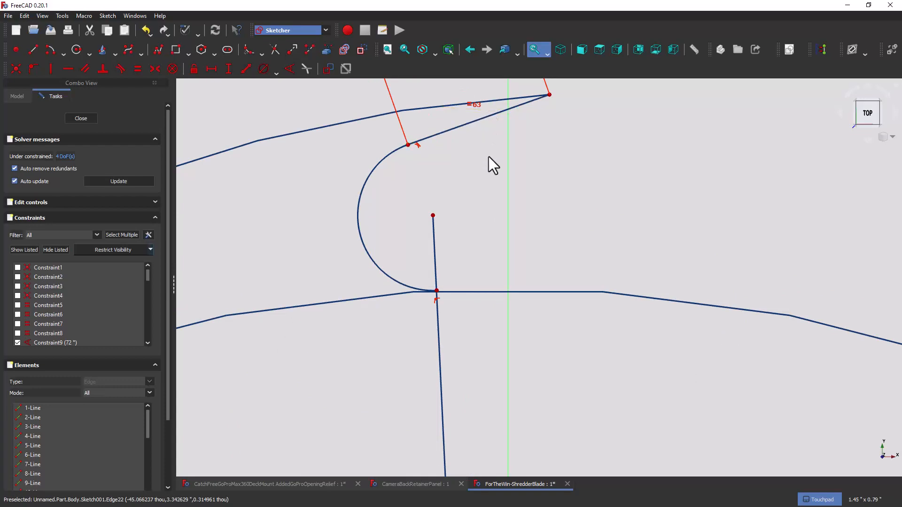
Trim the overlapping arcs inside the rim above and below the upper-right hole's spoke.
{"action": "scroll", "coordinate": [492, 215], "scroll_direction": "down", "scroll_amount": 10}
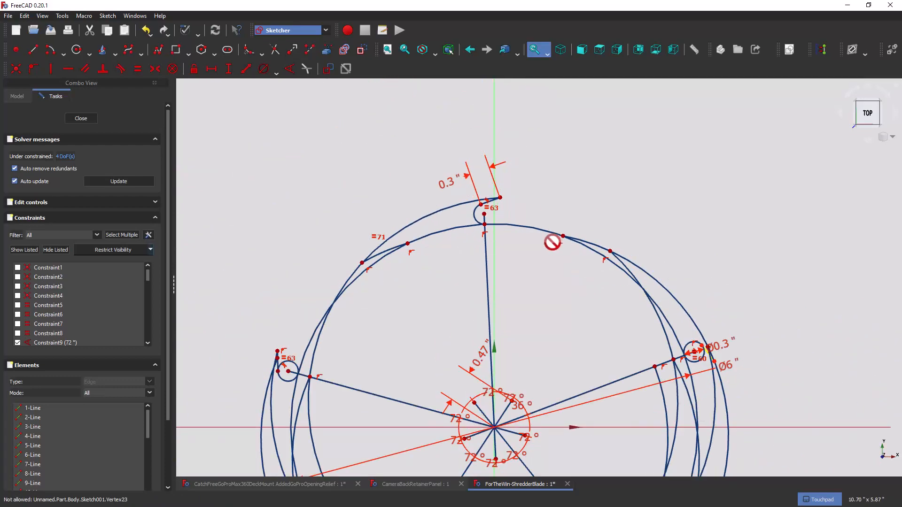
{"action": "left_click", "coordinate": [627, 273]}
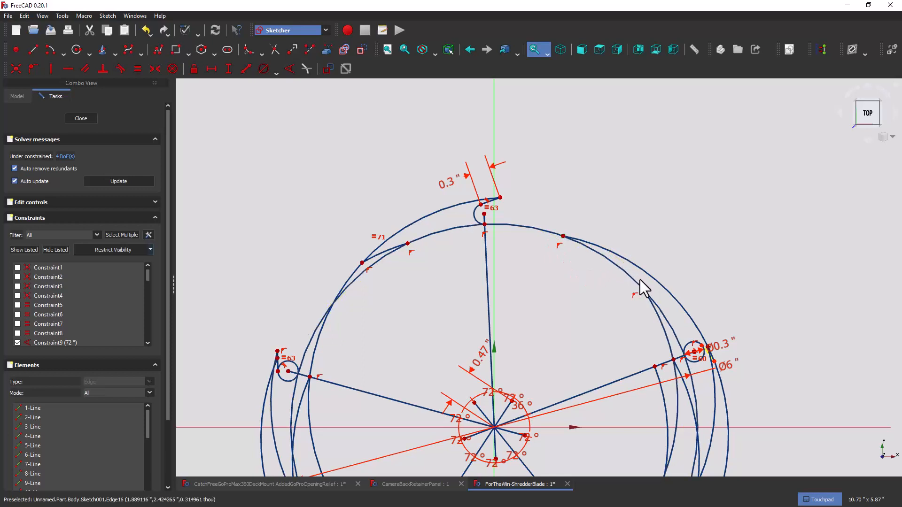
{"action": "left_click", "coordinate": [650, 313]}
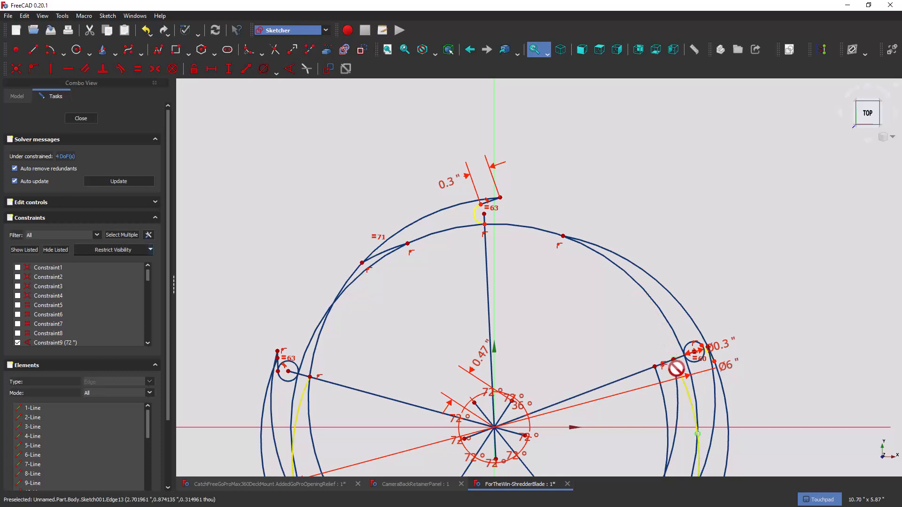
{"action": "left_click", "coordinate": [681, 396]}
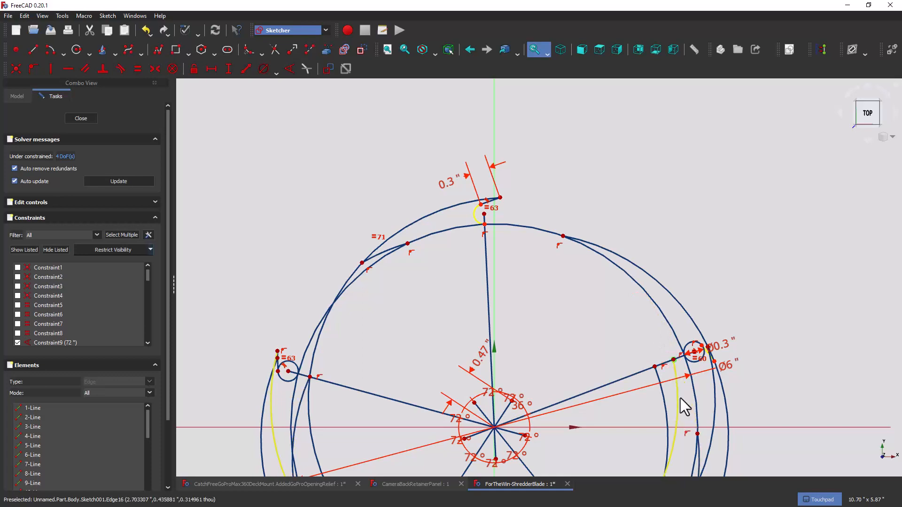
{"action": "left_click", "coordinate": [667, 410]}
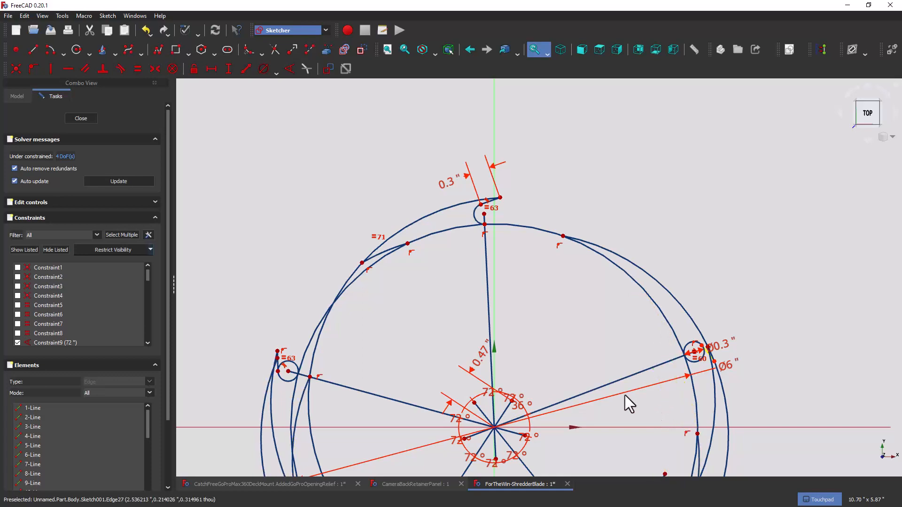
Trim the innermost arc across the lower-right spoke and remove its leftover piece beside the spoke.
{"action": "middle_click_drag", "start_coordinate": [586, 337], "coordinate": [638, 181], "text": "shift"}
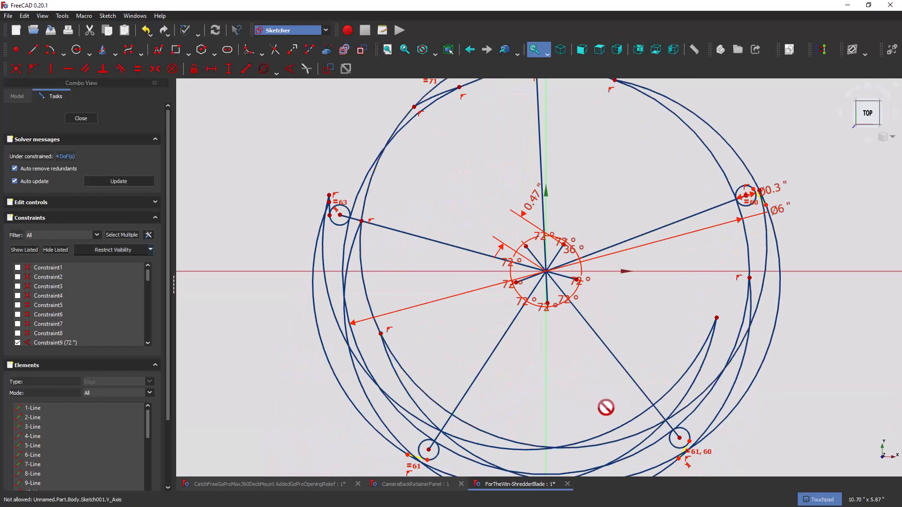
{"action": "left_click", "coordinate": [634, 418]}
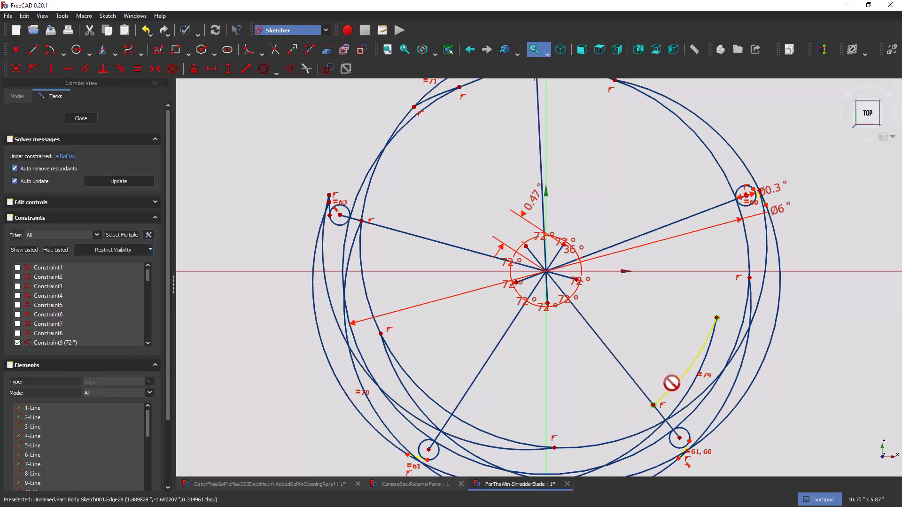
{"action": "key", "text": "ctrl+z"}
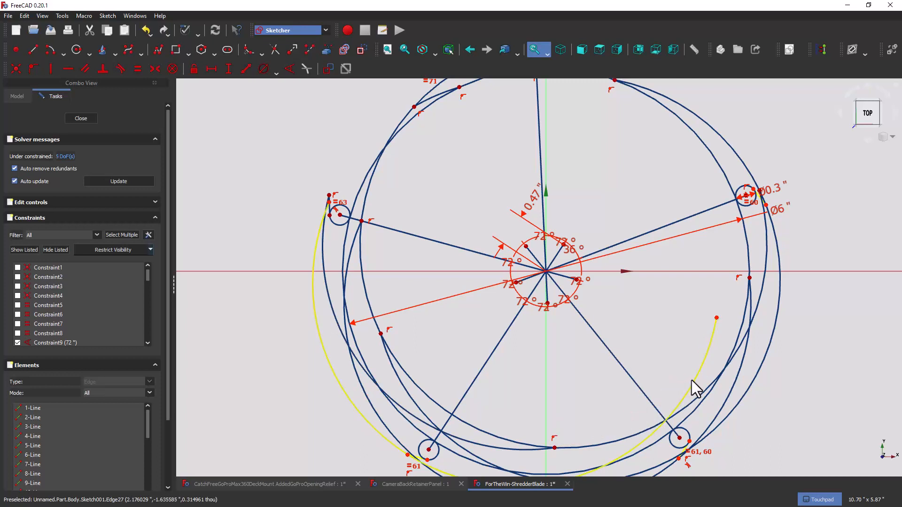
Trim the long arc's inner end near the lower-right spoke and its outer run between the upper-left and lower-left holes.
{"action": "left_click", "coordinate": [689, 381]}
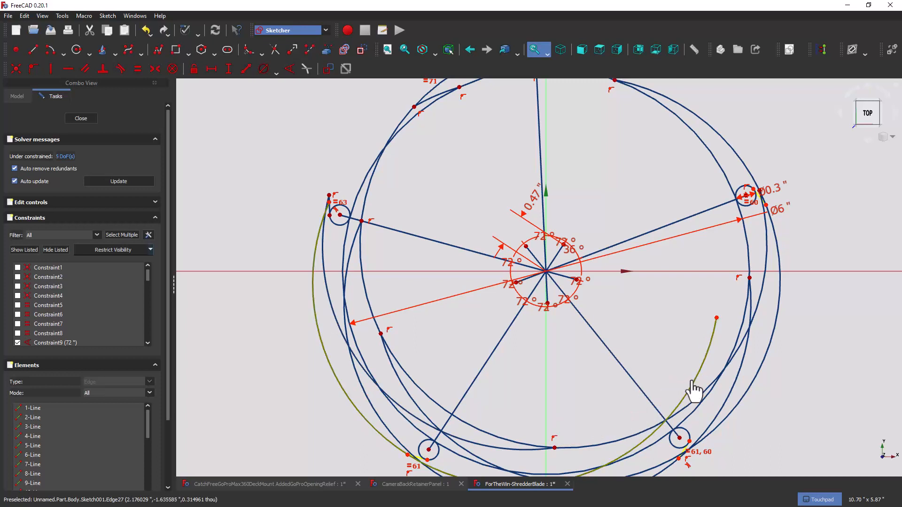
{"action": "left_click", "coordinate": [277, 52]}
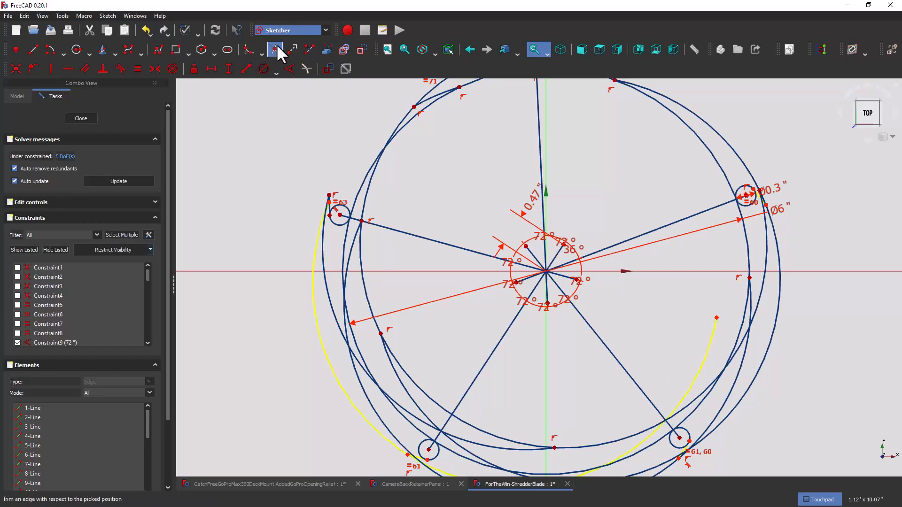
{"action": "left_click", "coordinate": [705, 356]}
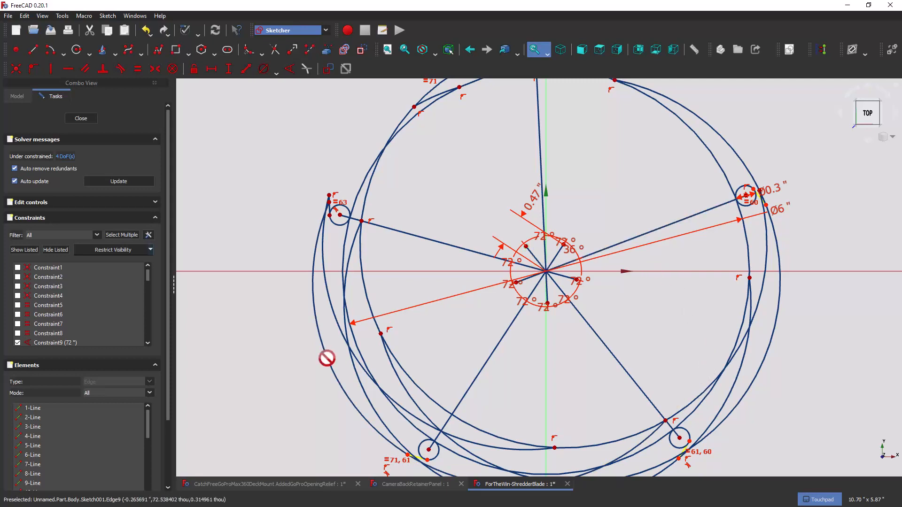
{"action": "left_click", "coordinate": [321, 345]}
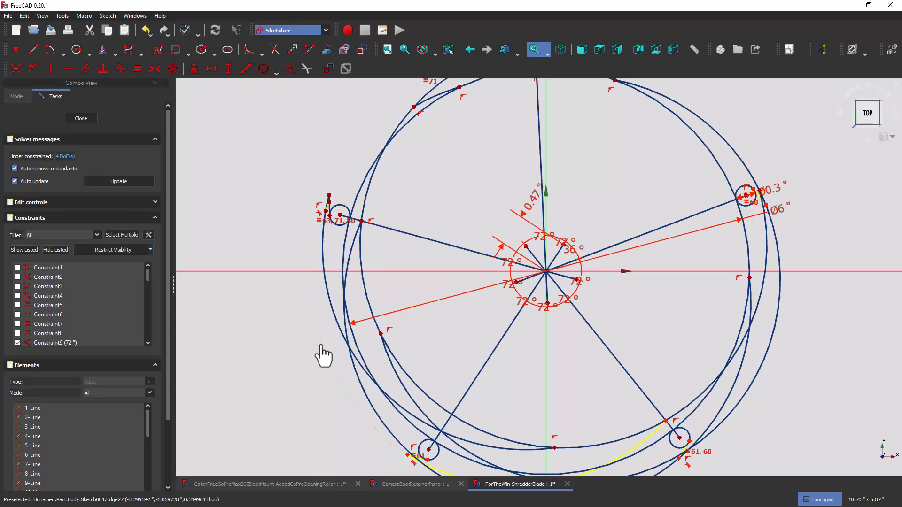
Trim the surplus arcs around the upper-left spoke and the remaining inner segment above it along the rim.
{"action": "left_click", "coordinate": [350, 256]}
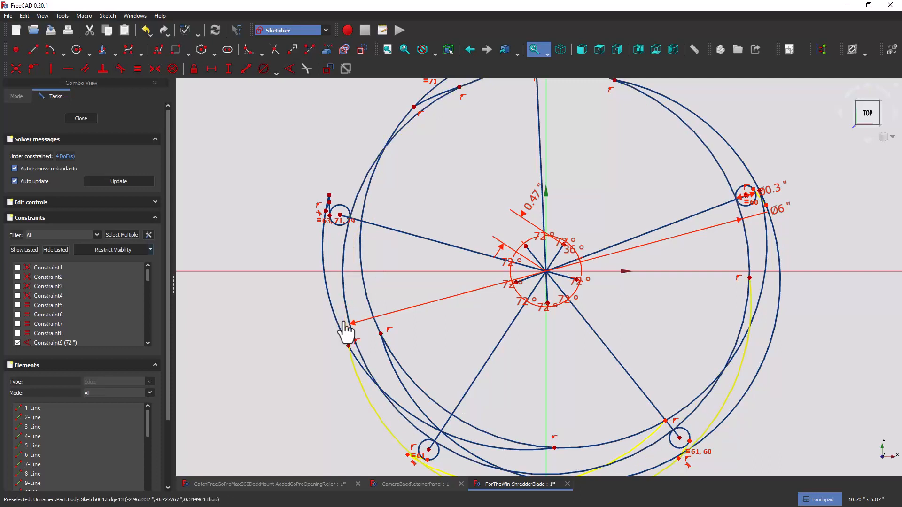
{"action": "left_click", "coordinate": [370, 308]}
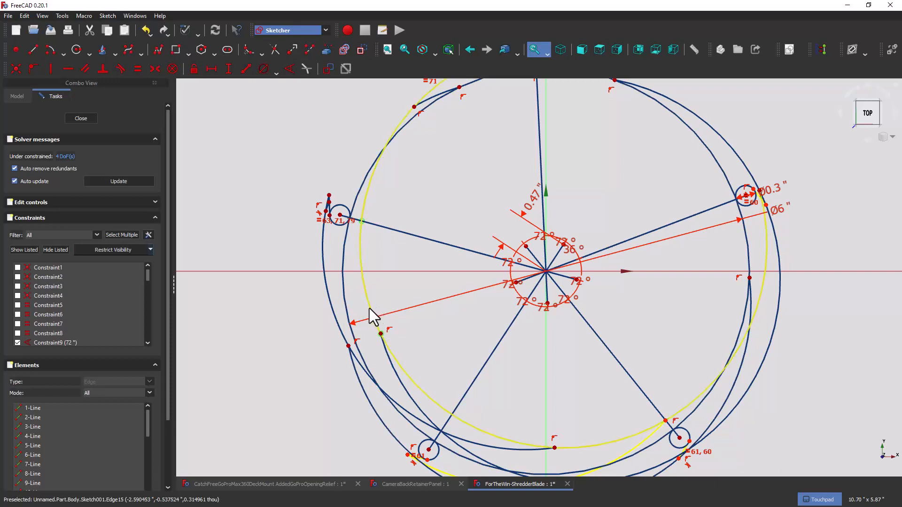
{"action": "left_click", "coordinate": [366, 207]}
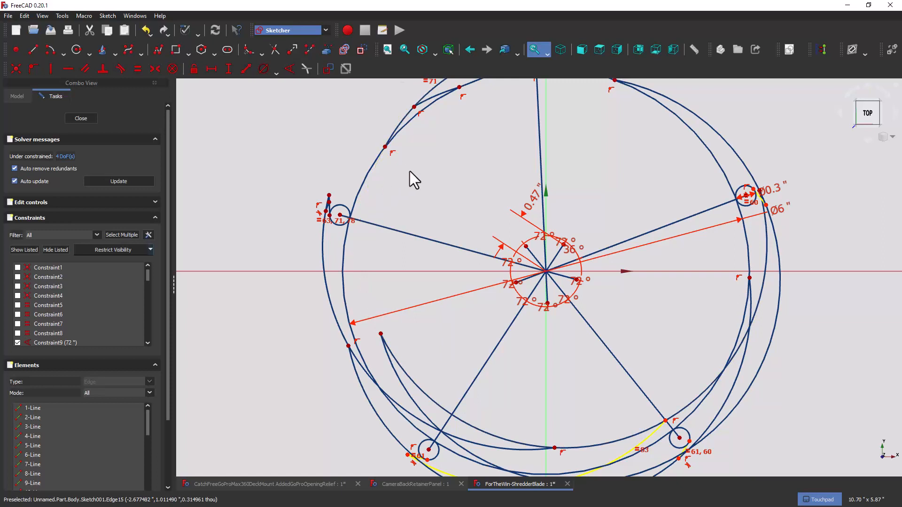
{"action": "left_click", "coordinate": [434, 100]}
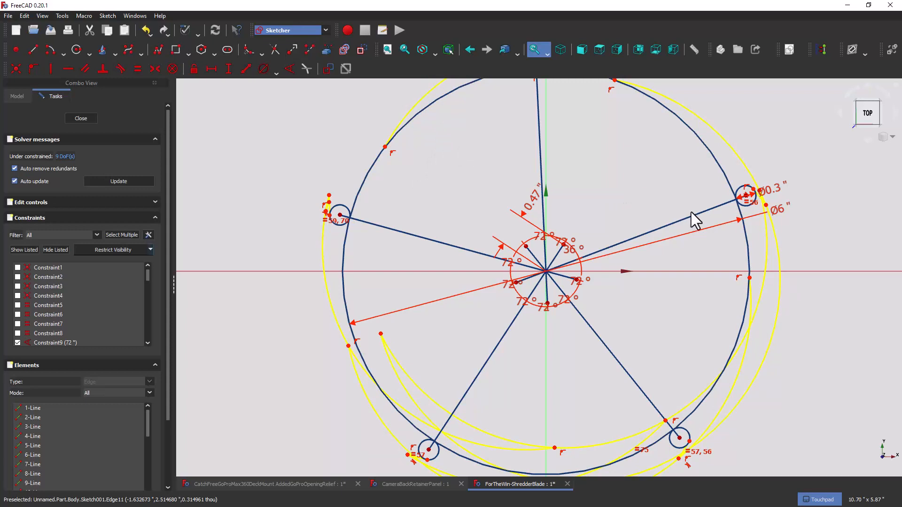
Trim the inner portions of the upper-right, lower-right, lower-left and upper-left hole circles, leaving only the tooth gullet arcs.
{"action": "left_click", "coordinate": [744, 208]}
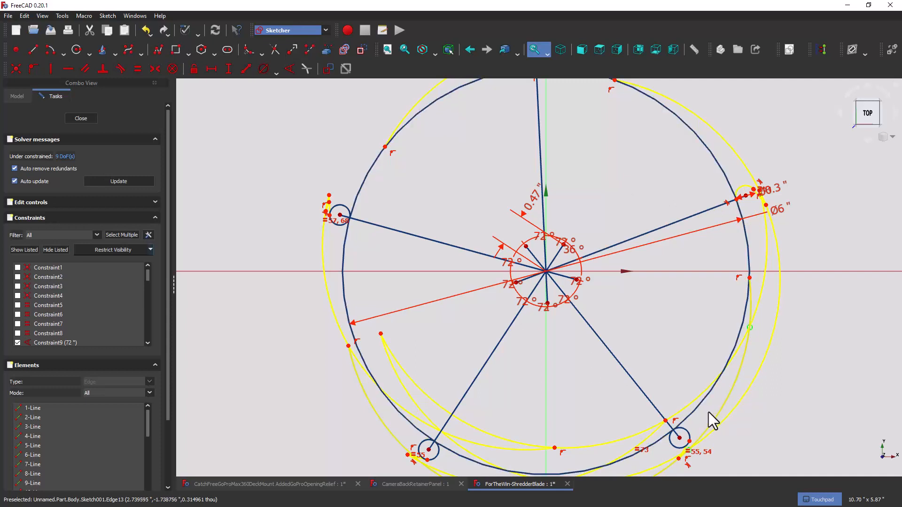
{"action": "left_click", "coordinate": [671, 442]}
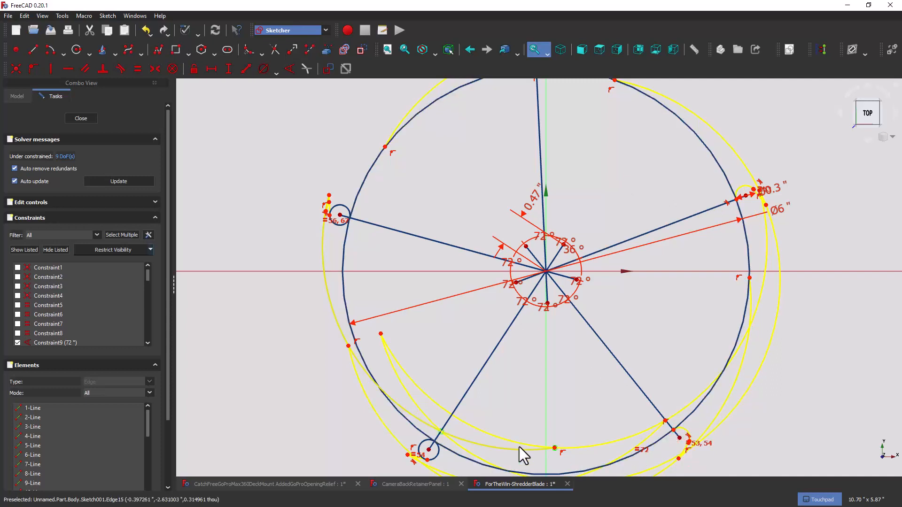
{"action": "left_click", "coordinate": [421, 445]}
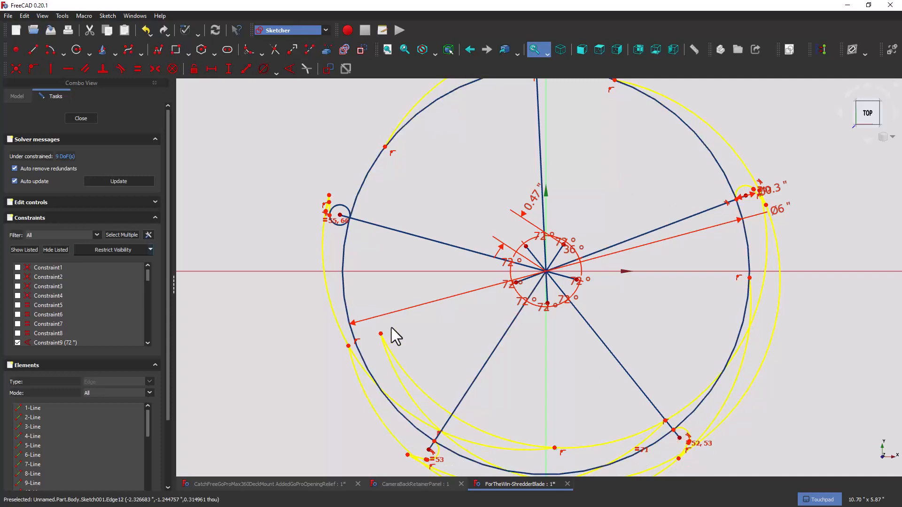
{"action": "left_click", "coordinate": [342, 214]}
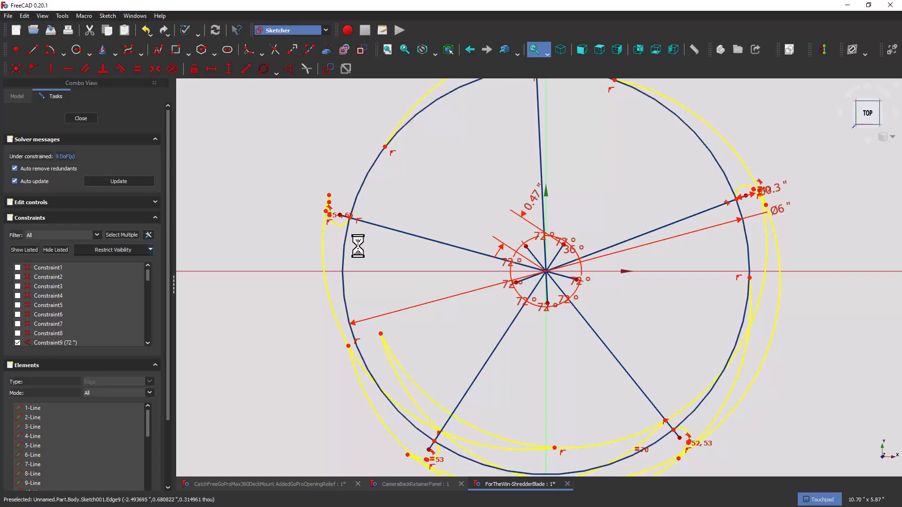
Trim the short leftover segment at the upper-left tooth tip and remove the upper-left spoke.
{"action": "middle_click_drag", "start_coordinate": [359, 247], "coordinate": [436, 245]}
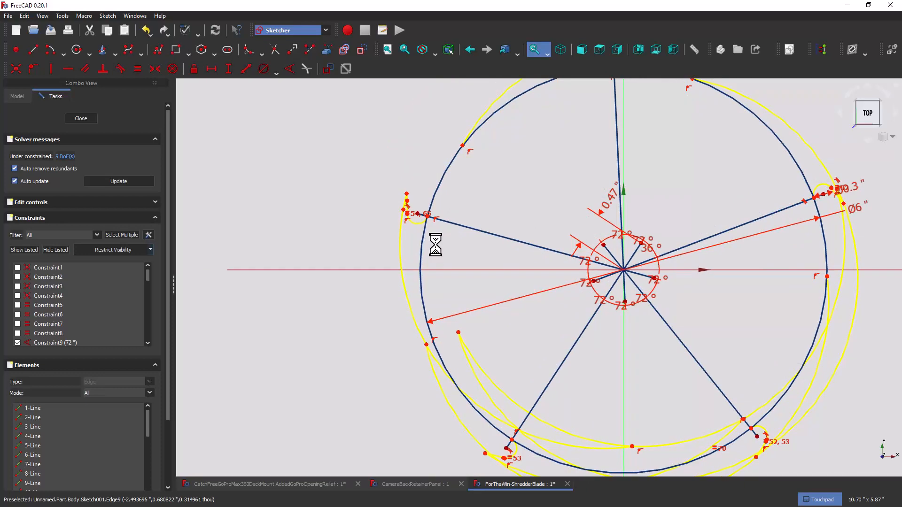
{"action": "scroll", "coordinate": [435, 245], "scroll_direction": "up", "scroll_amount": 4}
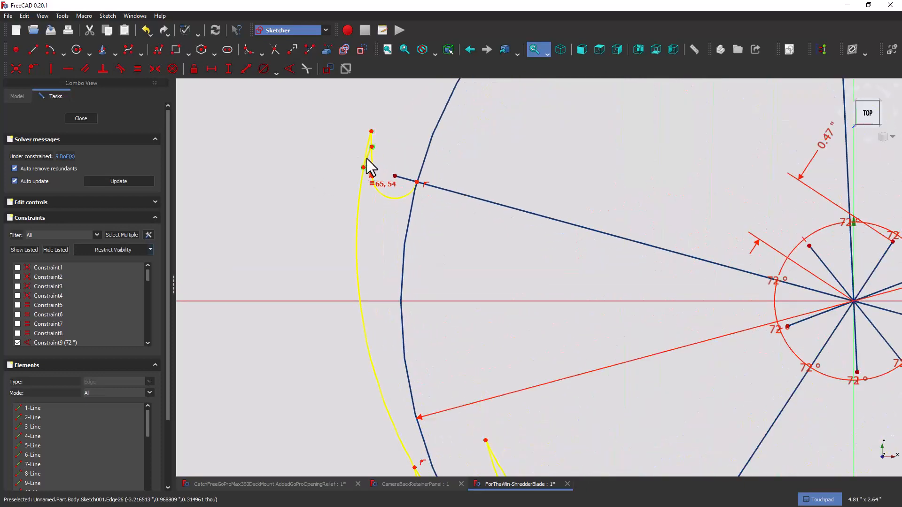
{"action": "left_click", "coordinate": [366, 159]}
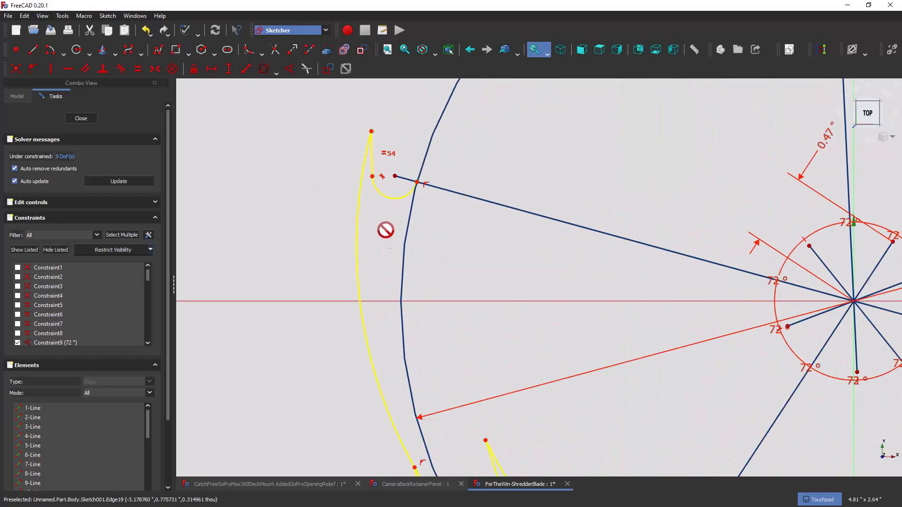
{"action": "left_click", "coordinate": [404, 182]}
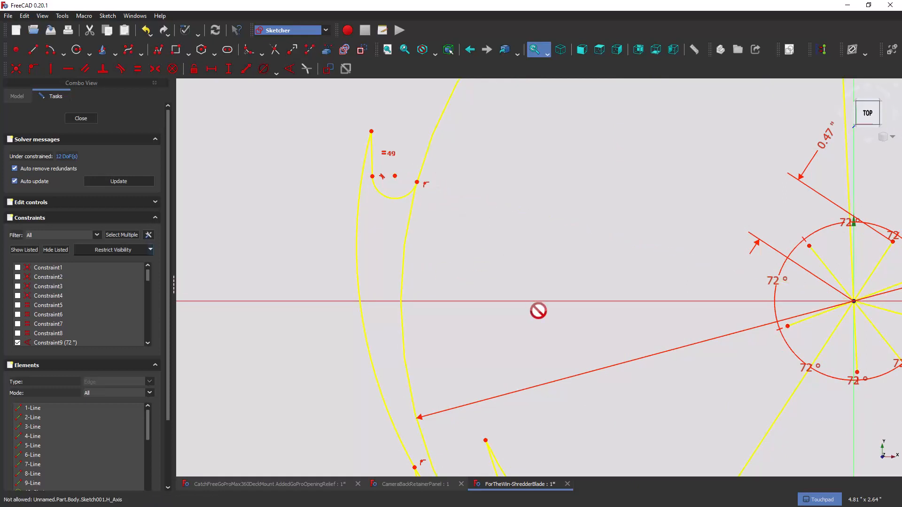
Remove the lower-left spoke and trim the surplus arcs crossing it and leading up to the lower-left tooth.
{"action": "mouse_move", "coordinate": [615, 416]}
{"action": "middle_mouse_down", "text": "shift"}
{"action": "mouse_move", "coordinate": [570, 199]}
{"action": "mouse_move", "coordinate": [538, 138]}
{"action": "mouse_move", "coordinate": [611, 221]}
{"action": "mouse_move", "coordinate": [525, 92]}
{"action": "middle_mouse_up", "text": "shift"}
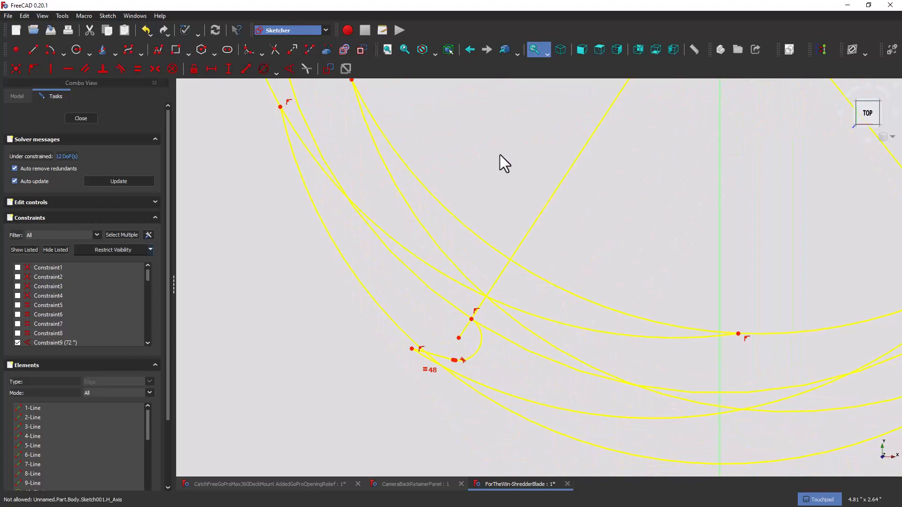
{"action": "left_click", "coordinate": [491, 244]}
{"action": "left_click", "coordinate": [469, 281]}
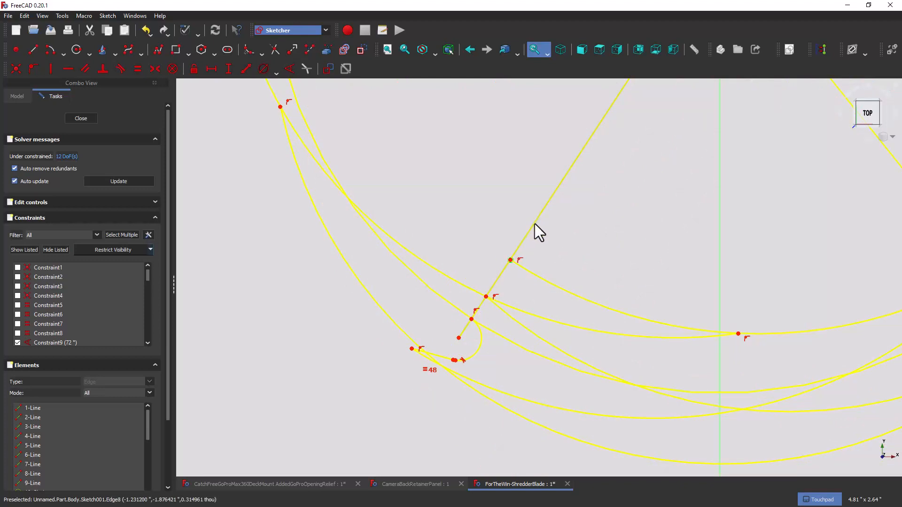
{"action": "left_click", "coordinate": [502, 275]}
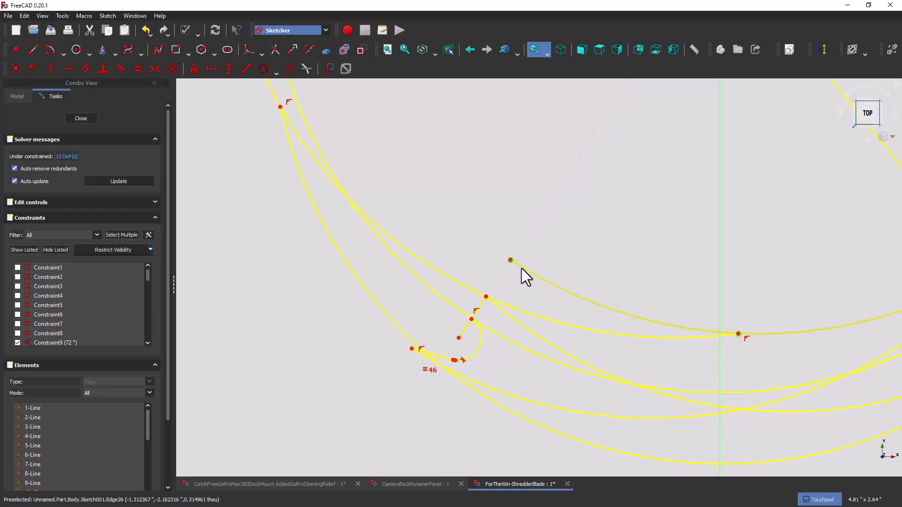
{"action": "left_click", "coordinate": [520, 268]}
{"action": "left_click", "coordinate": [473, 287]}
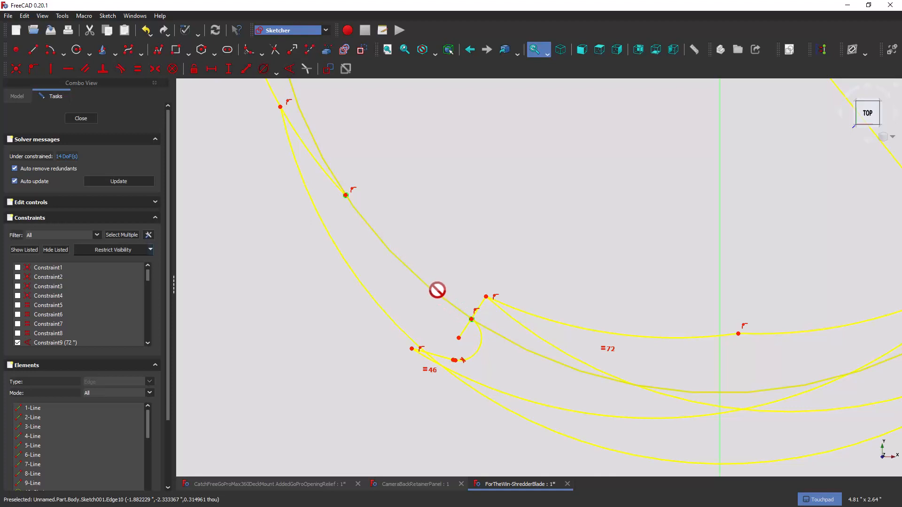
{"action": "left_click", "coordinate": [376, 308]}
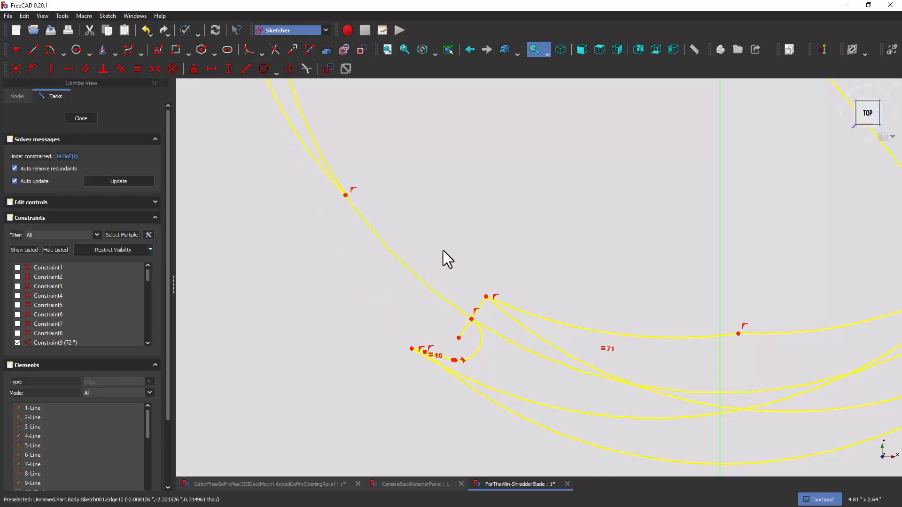
{"action": "left_click", "coordinate": [461, 333]}
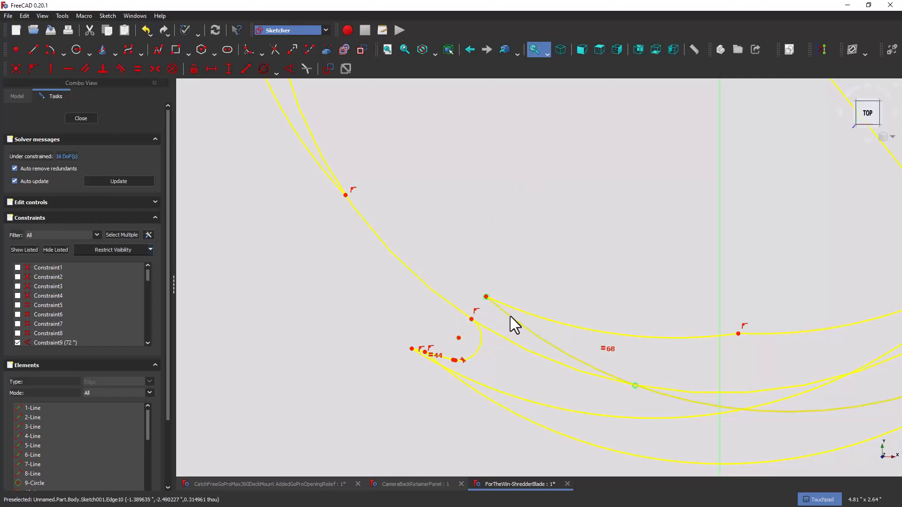
Trim the surplus inner and outer arcs to the right of the lower-left gullet, including the short piece at its tooth tip.
{"action": "left_click", "coordinate": [510, 317]}
{"action": "left_click", "coordinate": [544, 318]}
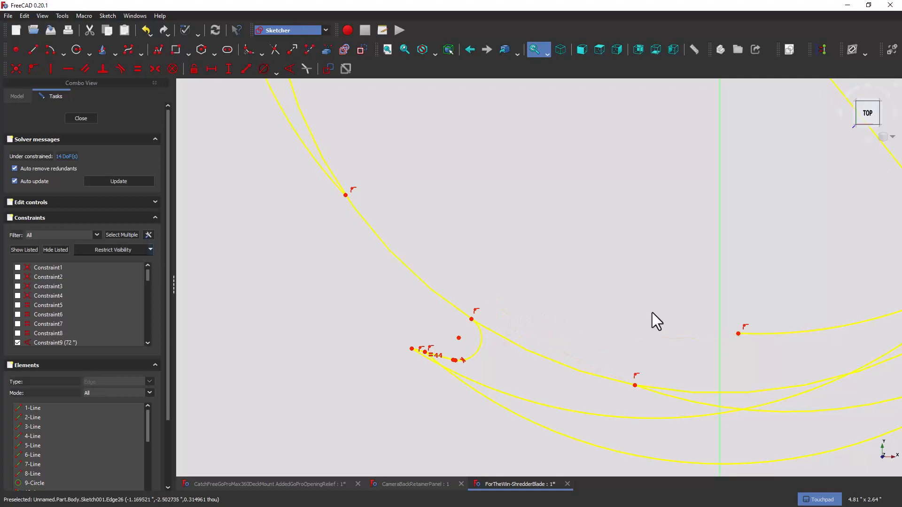
{"action": "left_click", "coordinate": [767, 333]}
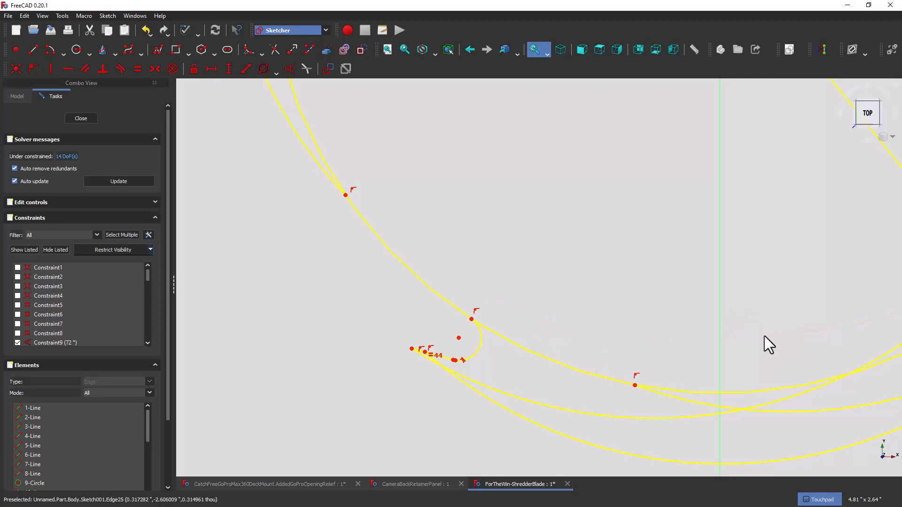
{"action": "left_click", "coordinate": [702, 403]}
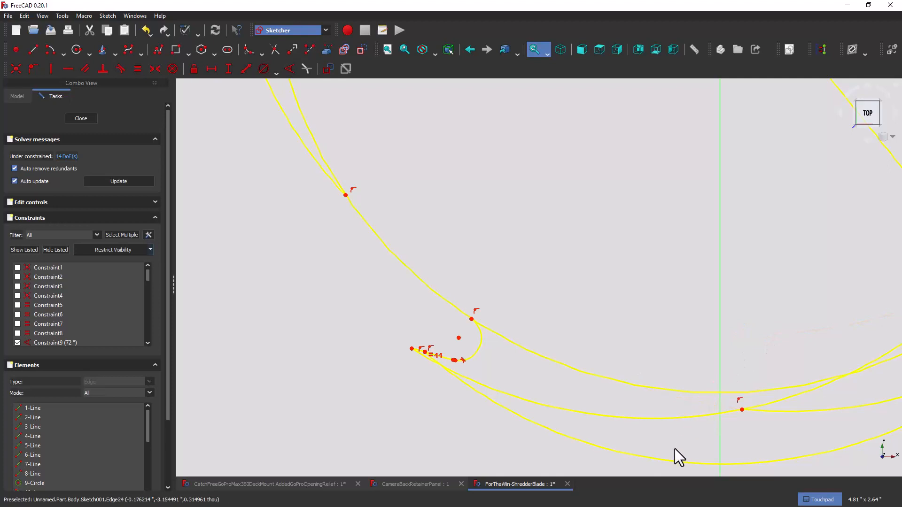
{"action": "left_click", "coordinate": [673, 462]}
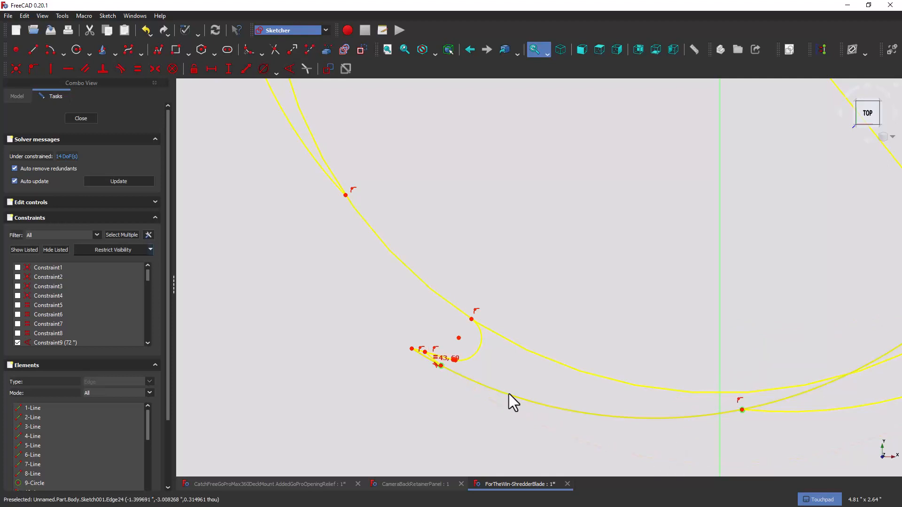
{"action": "left_click", "coordinate": [433, 360]}
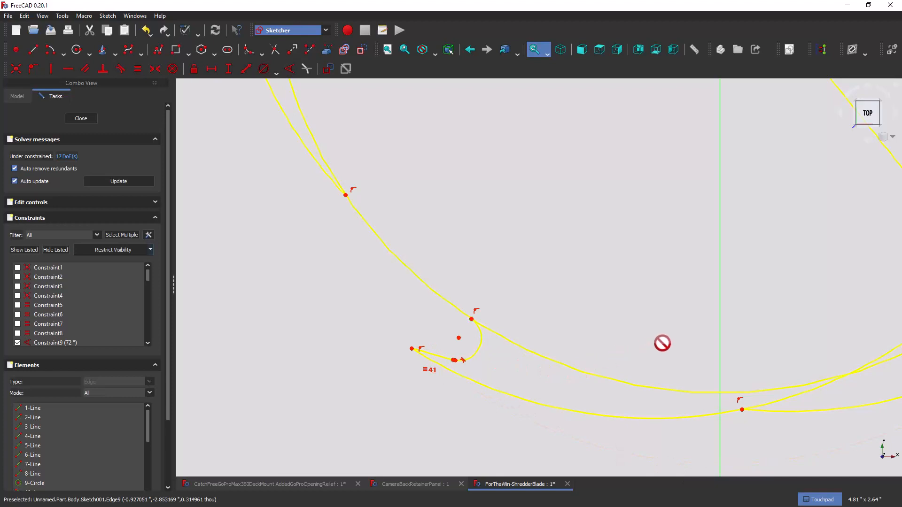
Trim the surplus outer arcs on both sides of the lower-right tooth tip.
{"action": "mouse_move", "coordinate": [710, 327]}
{"action": "middle_mouse_down", "text": "shift"}
{"action": "mouse_move", "coordinate": [526, 304]}
{"action": "mouse_move", "coordinate": [446, 310]}
{"action": "middle_mouse_up", "text": "shift"}
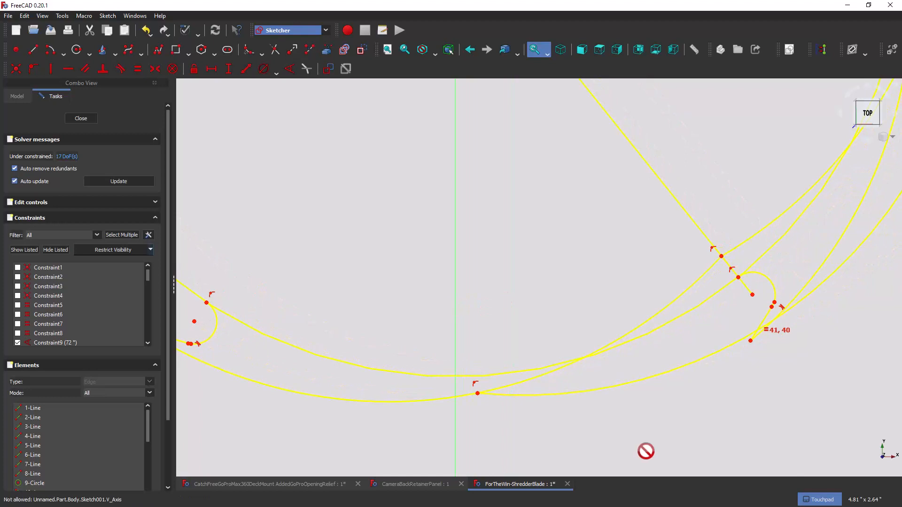
{"action": "left_click", "coordinate": [698, 361]}
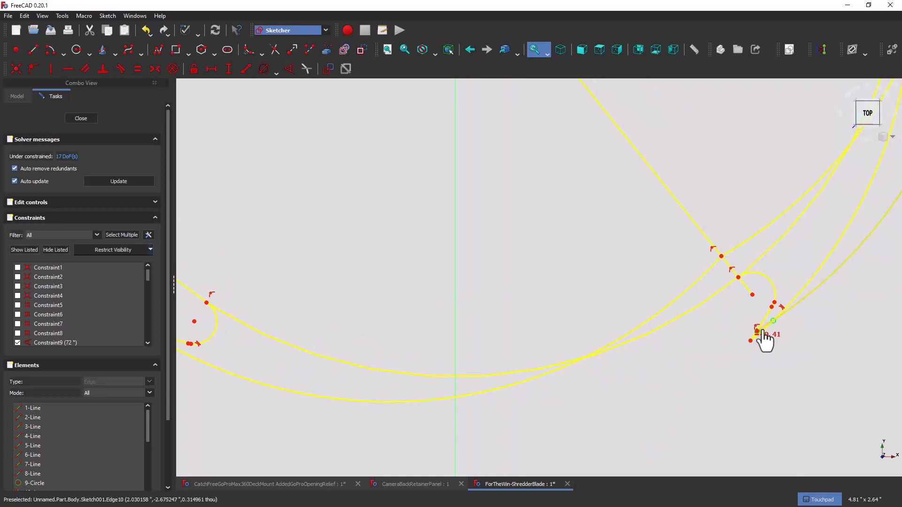
{"action": "left_click", "coordinate": [817, 290]}
{"action": "key", "text": "Delete"}
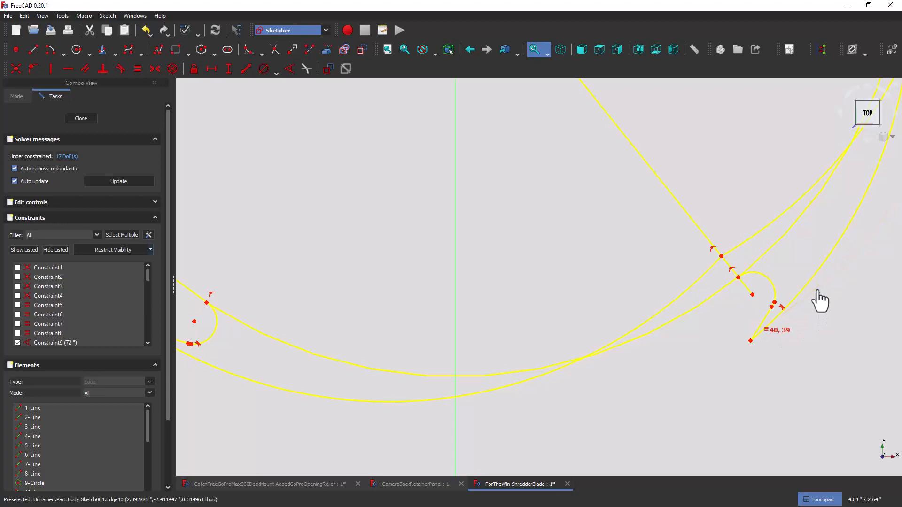
Trim the inner arcs on both sides of the lower-right spoke and remove the spoke with its stub in the gullet.
{"action": "left_click", "coordinate": [709, 272]}
{"action": "key", "text": "Delete"}
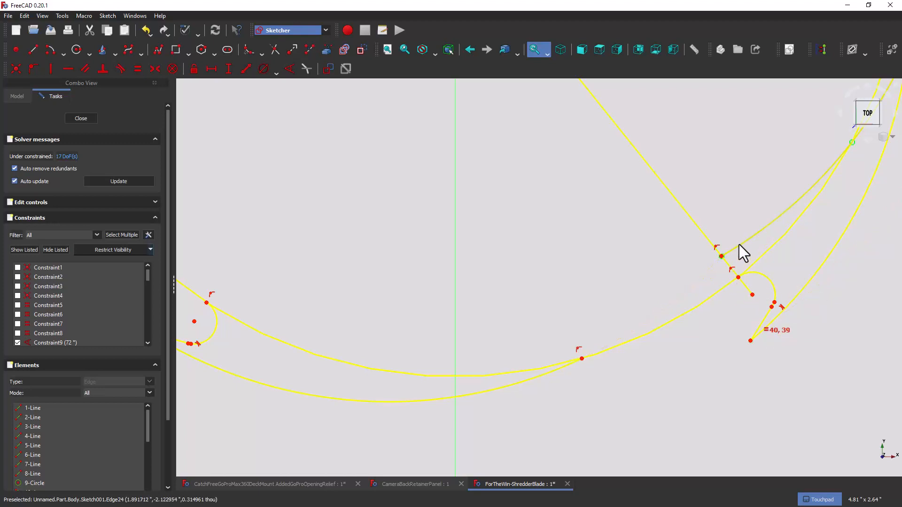
{"action": "left_click", "coordinate": [712, 250]}
{"action": "key", "text": "Delete"}
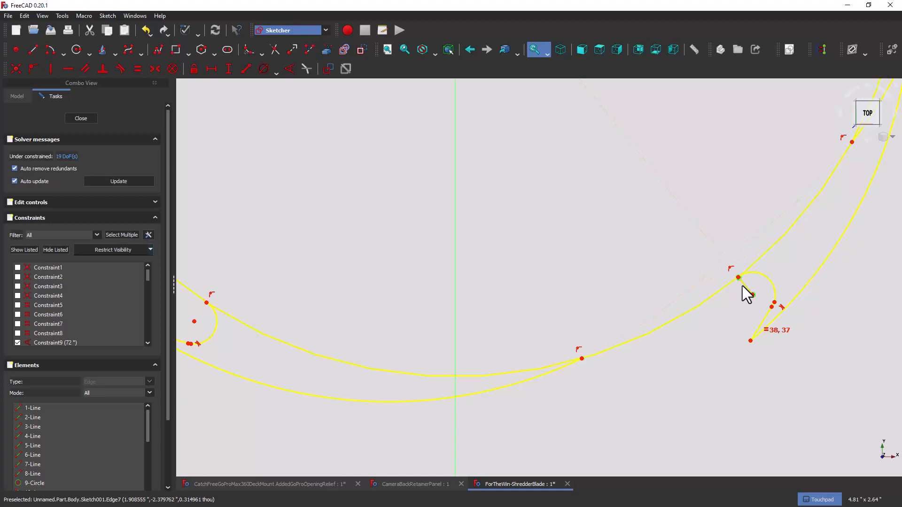
{"action": "left_click", "coordinate": [745, 286]}
{"action": "key", "text": "Delete"}
Trim the surplus crossing arcs along the rim between the lower-right and upper-right gullets.
{"action": "middle_click_drag", "start_coordinate": [669, 220], "coordinate": [461, 374], "text": "shift"}
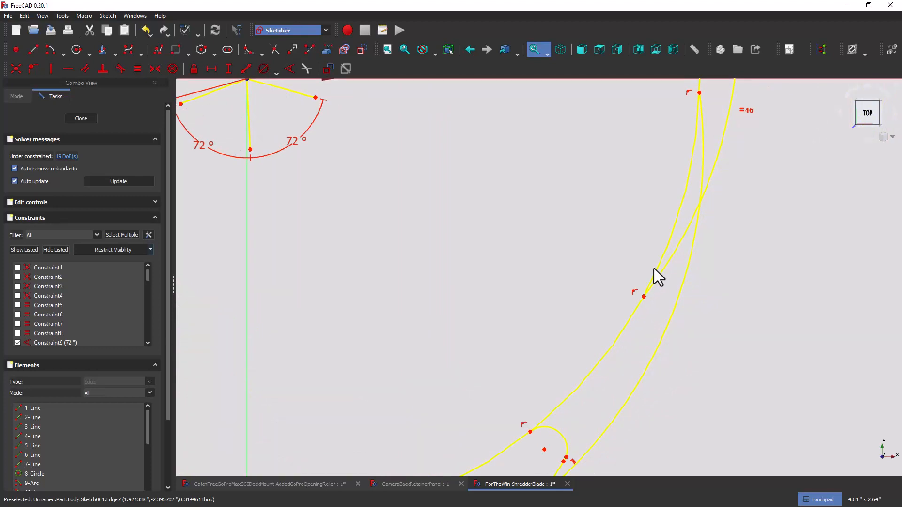
{"action": "left_click", "coordinate": [672, 253]}
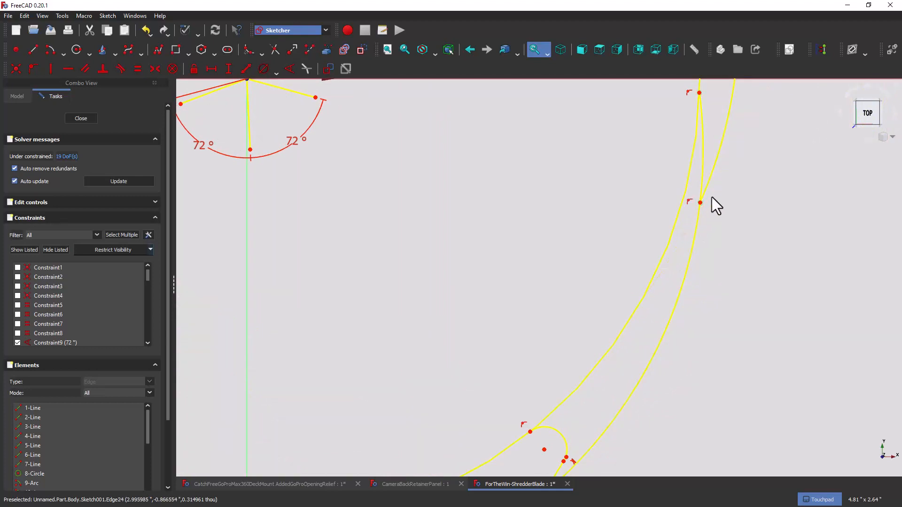
{"action": "left_click", "coordinate": [710, 173]}
{"action": "middle_click_drag", "start_coordinate": [611, 182], "coordinate": [558, 374], "text": "shift"}
{"action": "mouse_move", "coordinate": [564, 215]}
{"action": "middle_mouse_down", "text": "shift"}
{"action": "mouse_move", "coordinate": [576, 387]}
{"action": "mouse_move", "coordinate": [630, 389]}
{"action": "middle_mouse_up", "text": "shift"}
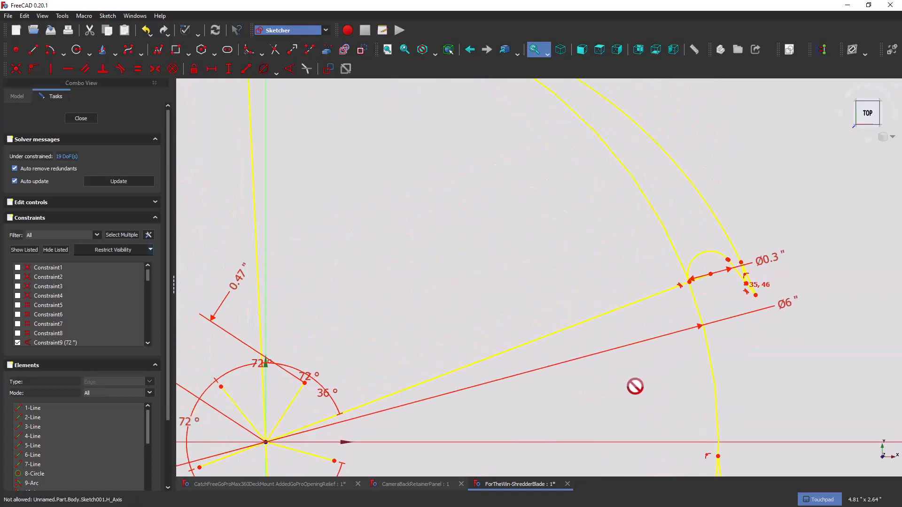
Remove the long spokes running from the centre to the upper-right gullet and to the top gullet.
{"action": "left_click", "coordinate": [615, 314]}
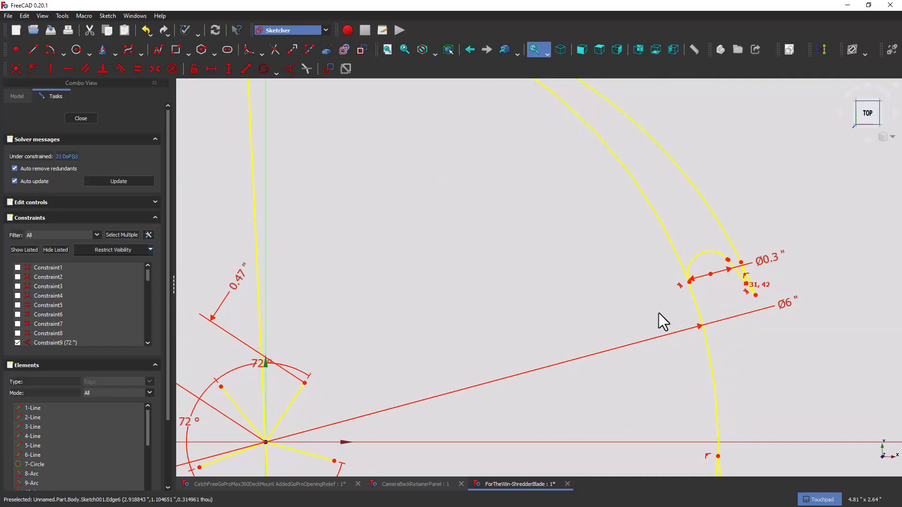
{"action": "mouse_move", "coordinate": [500, 286]}
{"action": "middle_mouse_down", "text": "shift"}
{"action": "mouse_move", "coordinate": [580, 286]}
{"action": "mouse_move", "coordinate": [626, 369]}
{"action": "middle_mouse_up", "text": "shift"}
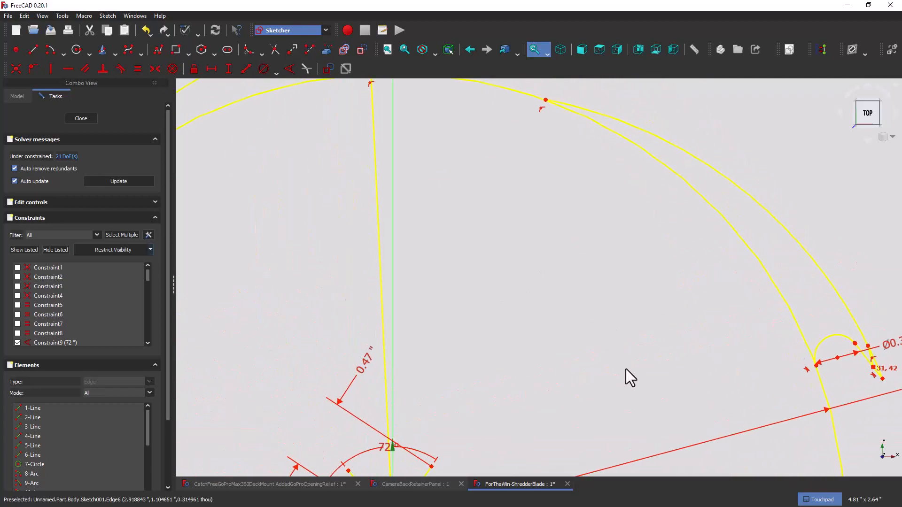
{"action": "mouse_move", "coordinate": [550, 248]}
{"action": "middle_mouse_down", "text": "shift"}
{"action": "mouse_move", "coordinate": [643, 344]}
{"action": "mouse_move", "coordinate": [678, 325]}
{"action": "middle_mouse_up", "text": "shift"}
{"action": "key", "text": "shift"}
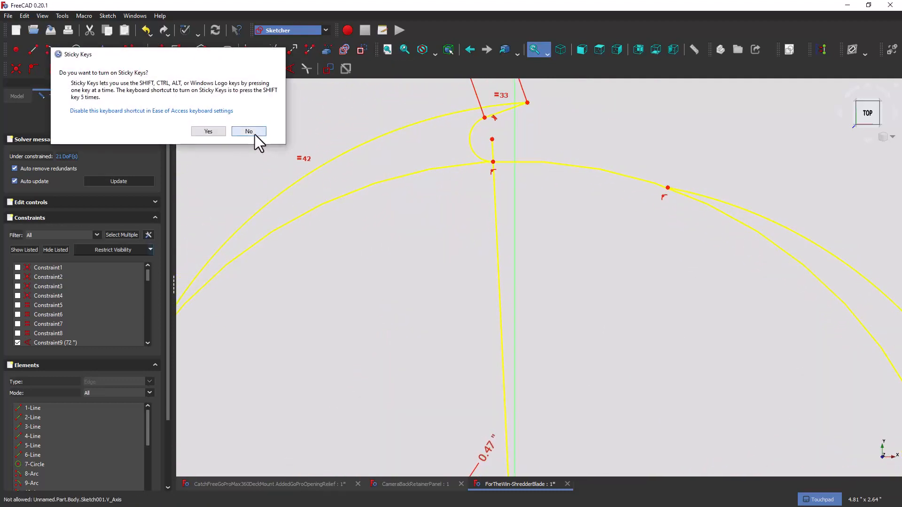
{"action": "left_click", "coordinate": [249, 132]}
{"action": "left_click", "coordinate": [388, 49]}
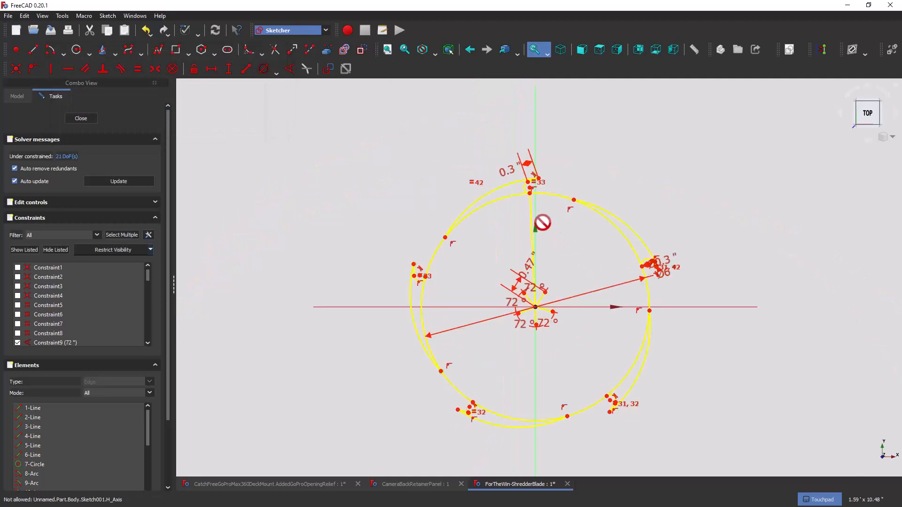
{"action": "left_click", "coordinate": [531, 213]}
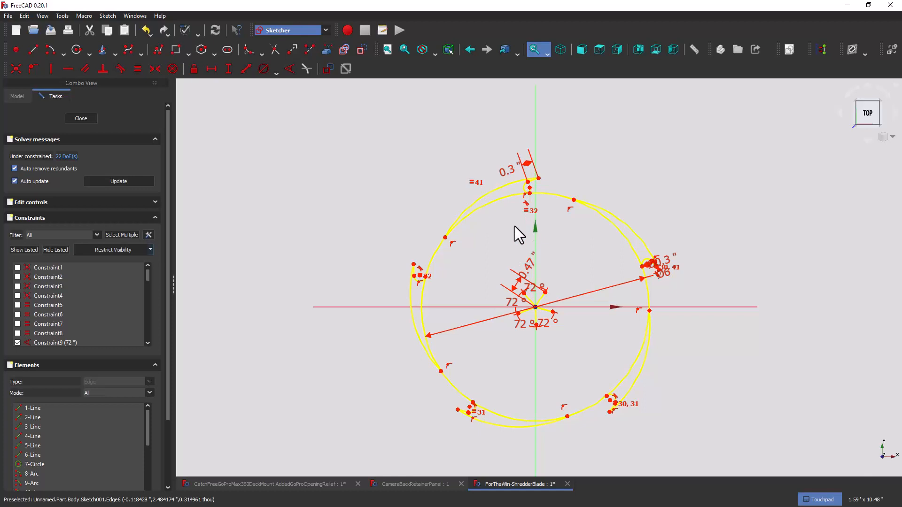
Delete the short spoke stubs around the sketch origin.
{"action": "scroll", "coordinate": [515, 227], "scroll_direction": "up", "scroll_amount": 2}
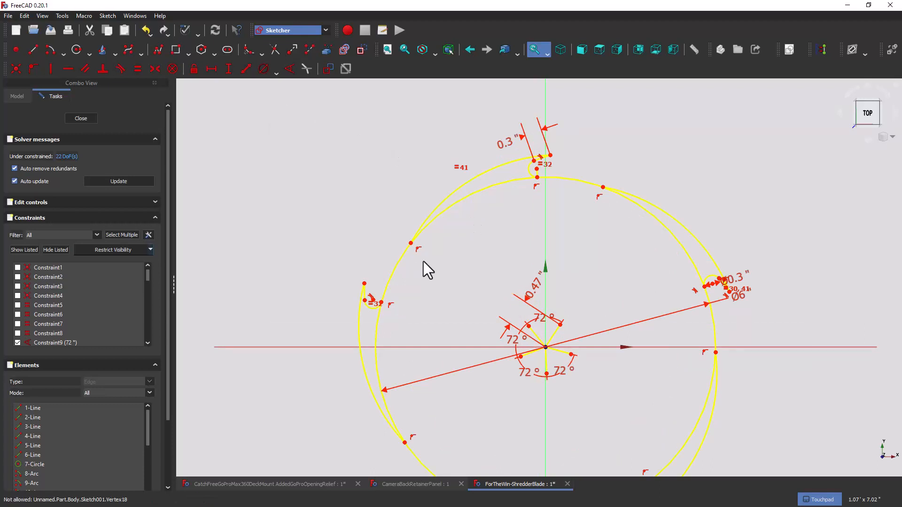
{"action": "key", "text": "Delete"}
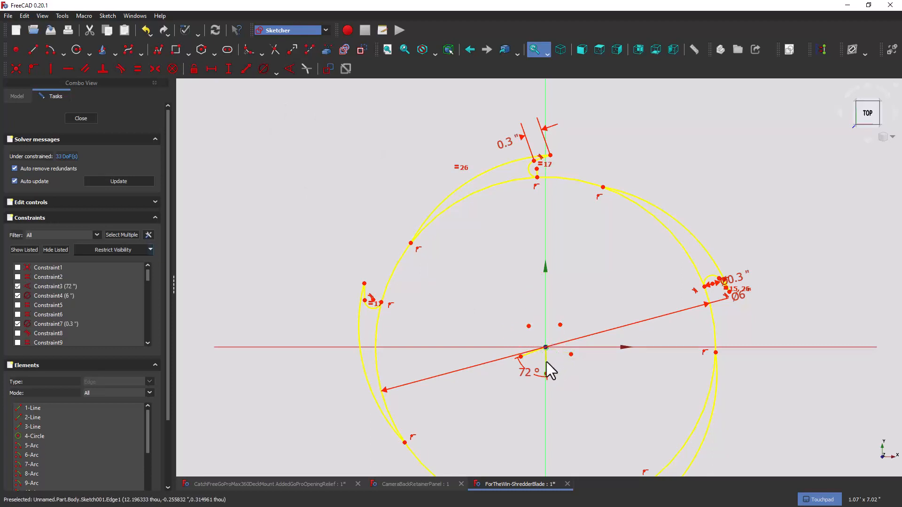
{"action": "key", "text": "Delete"}
{"action": "key", "text": "Delete"}
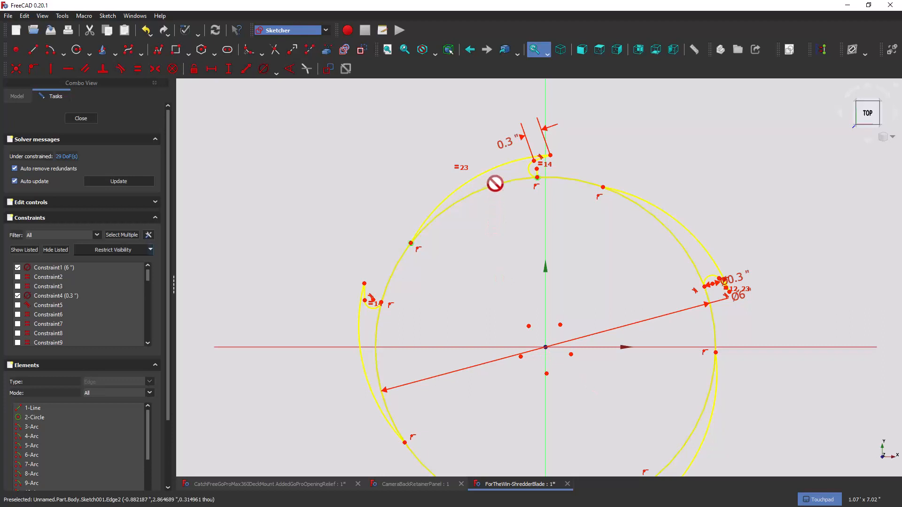
Trim the inner circle arcs beneath all five teeth so only the outer blade contour remains.
{"action": "key", "text": "Delete"}
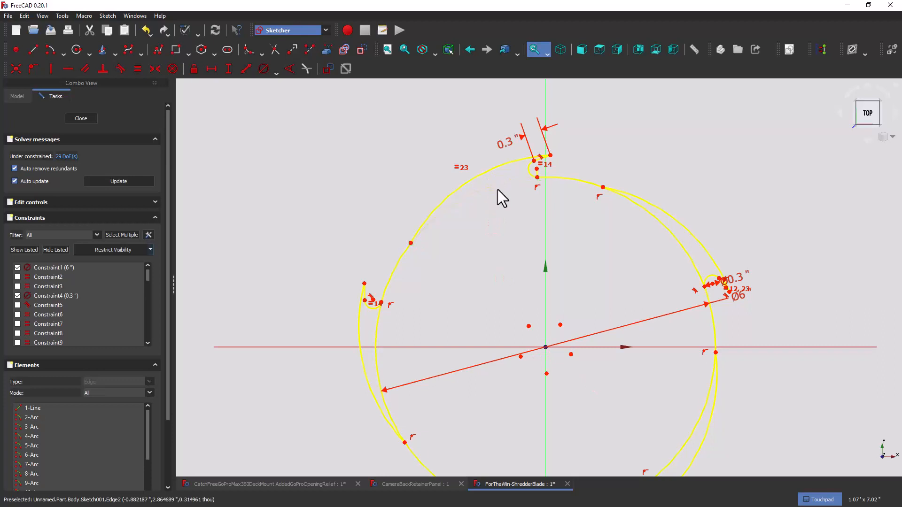
{"action": "left_click", "coordinate": [377, 334]}
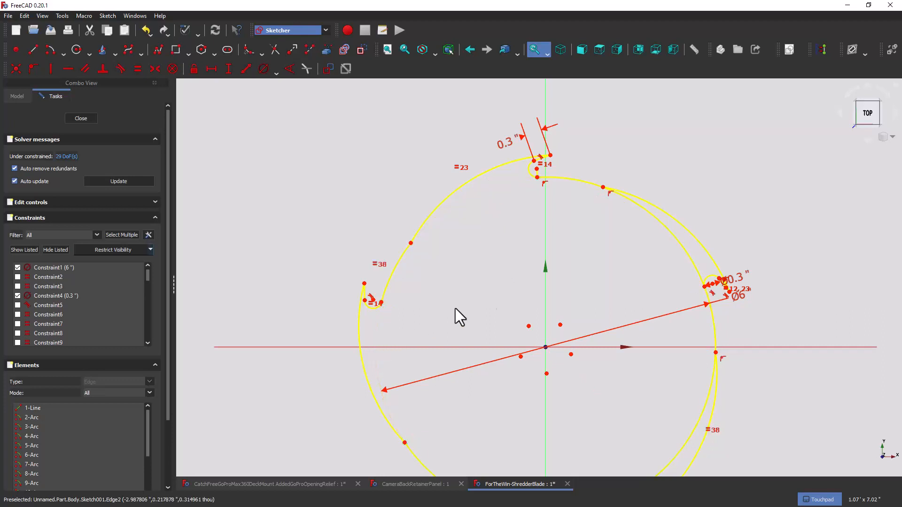
{"action": "left_click", "coordinate": [675, 248]}
{"action": "left_click", "coordinate": [698, 416]}
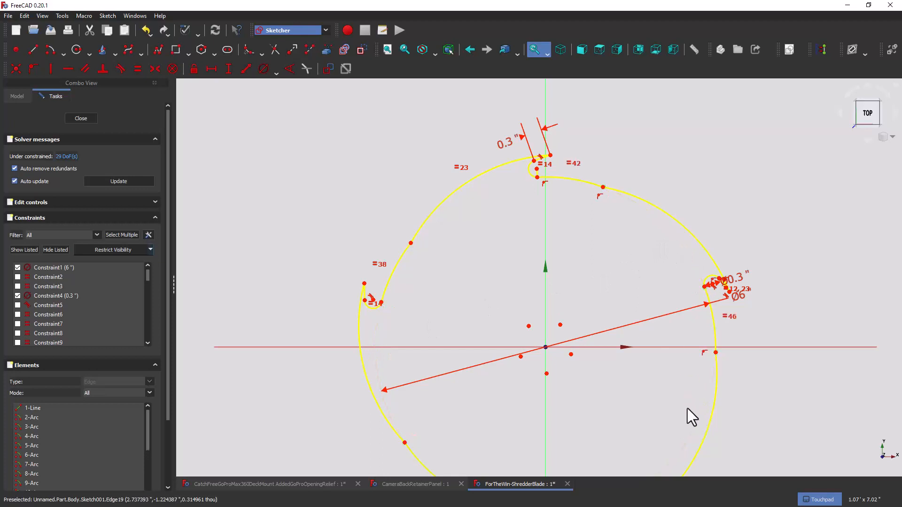
{"action": "mouse_move", "coordinate": [681, 405]}
{"action": "middle_mouse_down", "text": "shift"}
{"action": "mouse_move", "coordinate": [660, 282]}
{"action": "mouse_move", "coordinate": [666, 249]}
{"action": "middle_mouse_up", "text": "shift"}
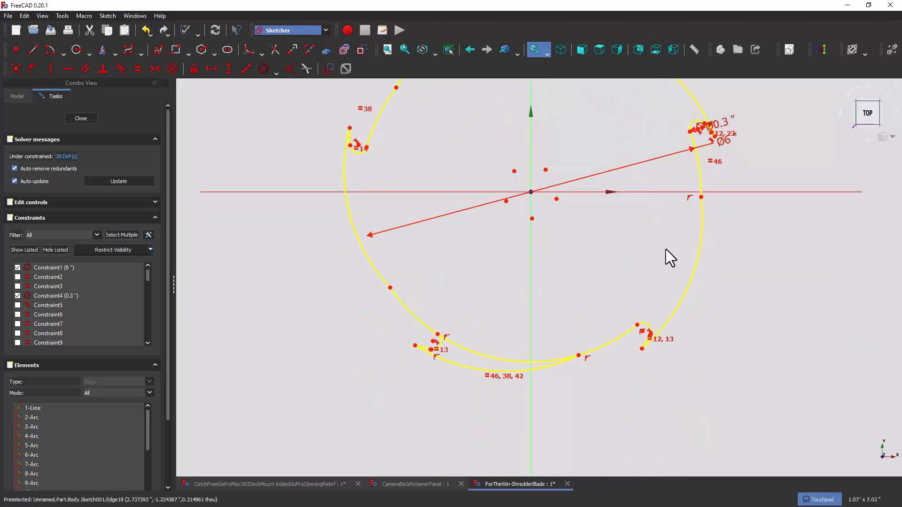
{"action": "left_click", "coordinate": [509, 362]}
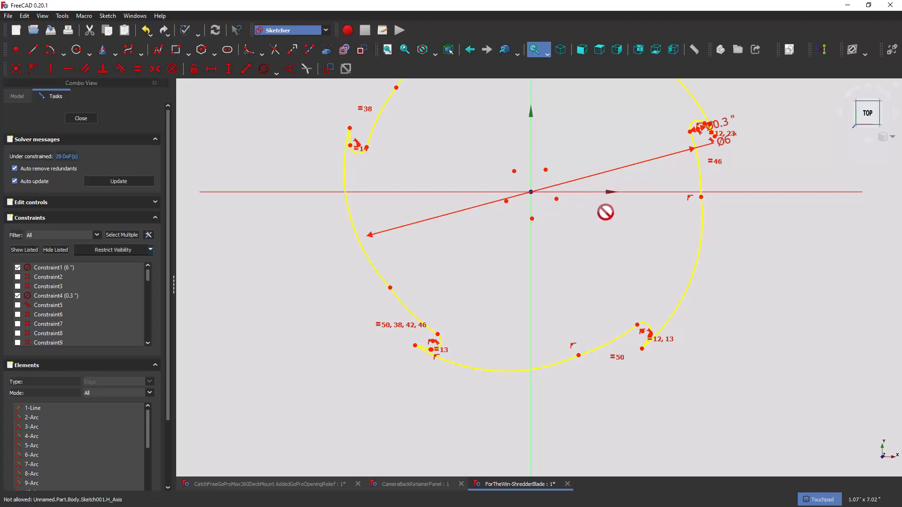
Save the document, close the WorkingSketch and fit the blade profile in the view.
{"action": "key", "text": "ctrl+s"}
{"action": "left_click", "coordinate": [81, 118]}
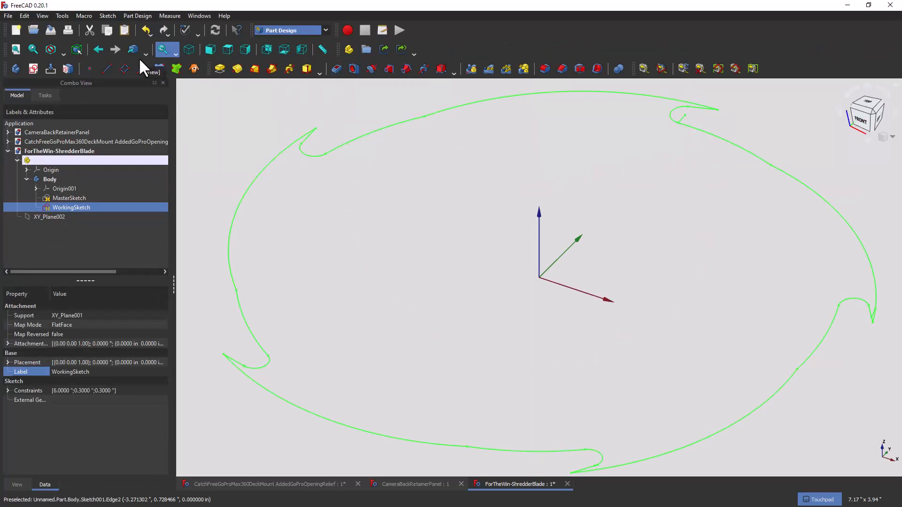
{"action": "left_click", "coordinate": [21, 48]}
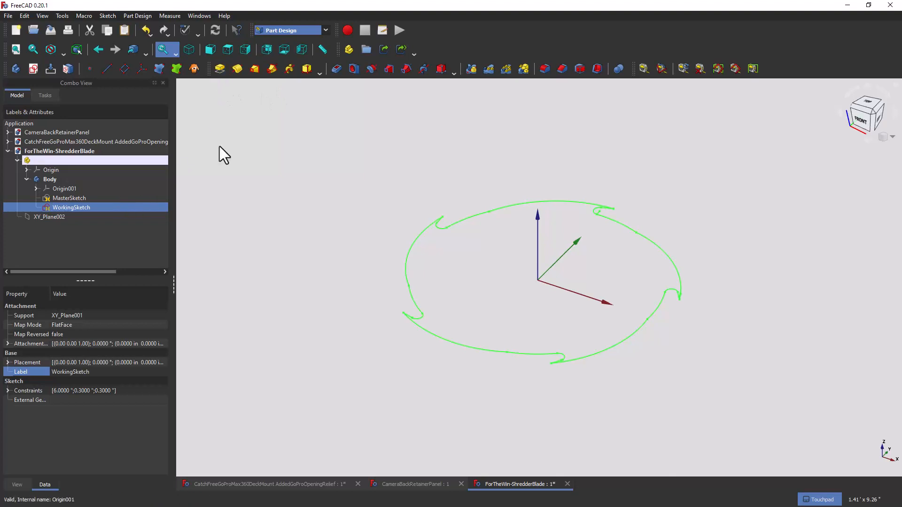
Try to pad the trimmed WorkingSketch profile to a length of 1 inch.
{"action": "left_click", "coordinate": [218, 70]}
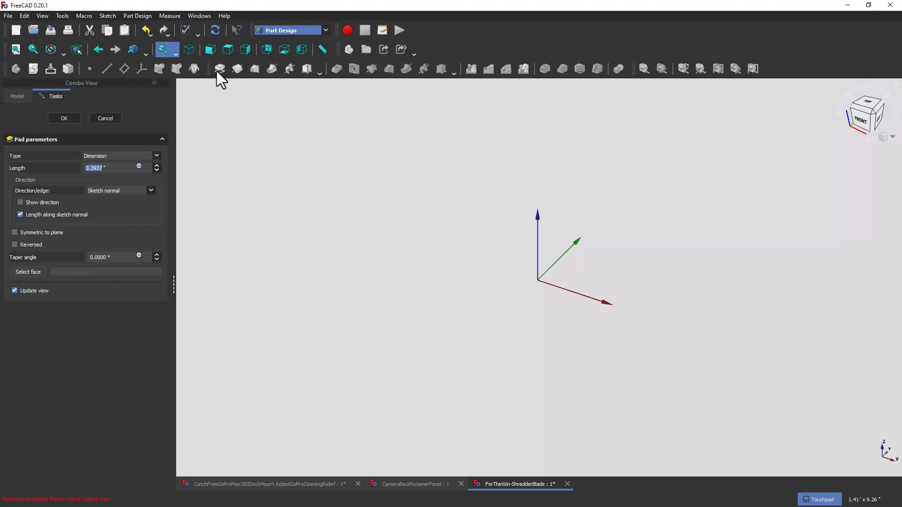
{"action": "type", "text": "1"}
{"action": "key", "text": "Return"}
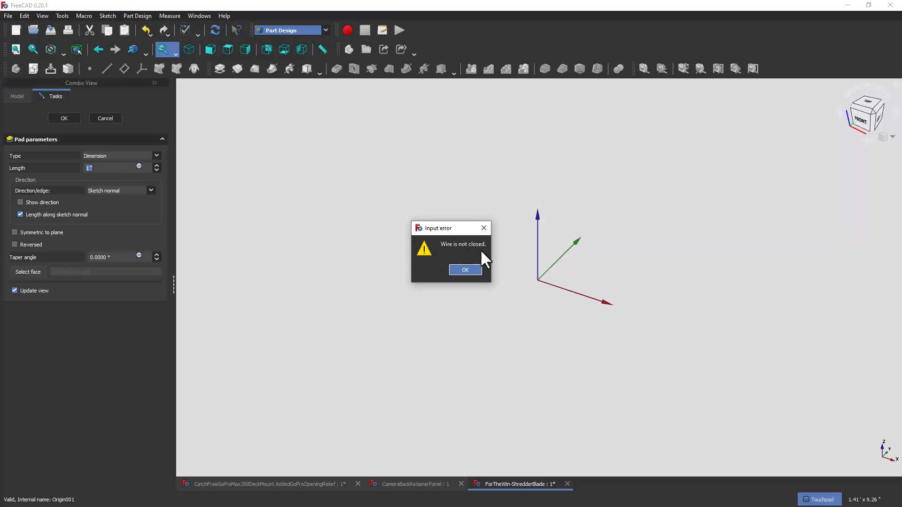
{"action": "left_click", "coordinate": [466, 270]}
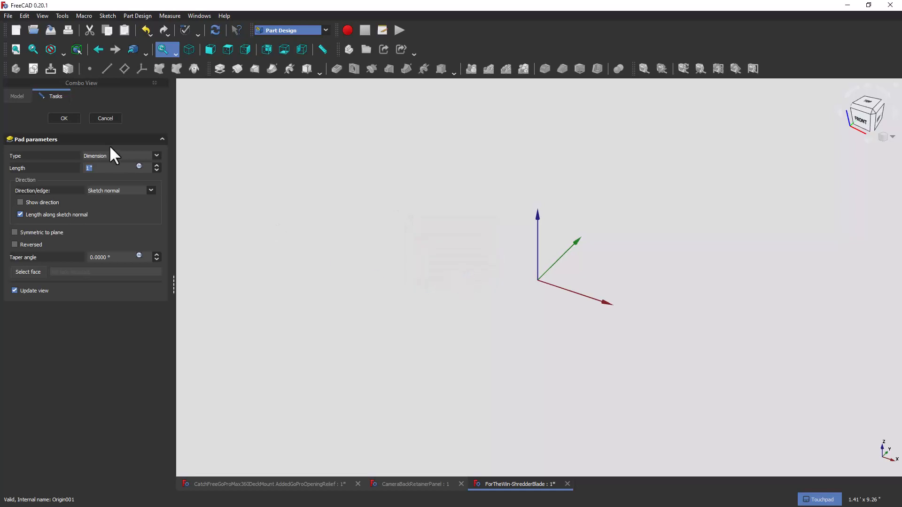
{"action": "left_click", "coordinate": [107, 118]}
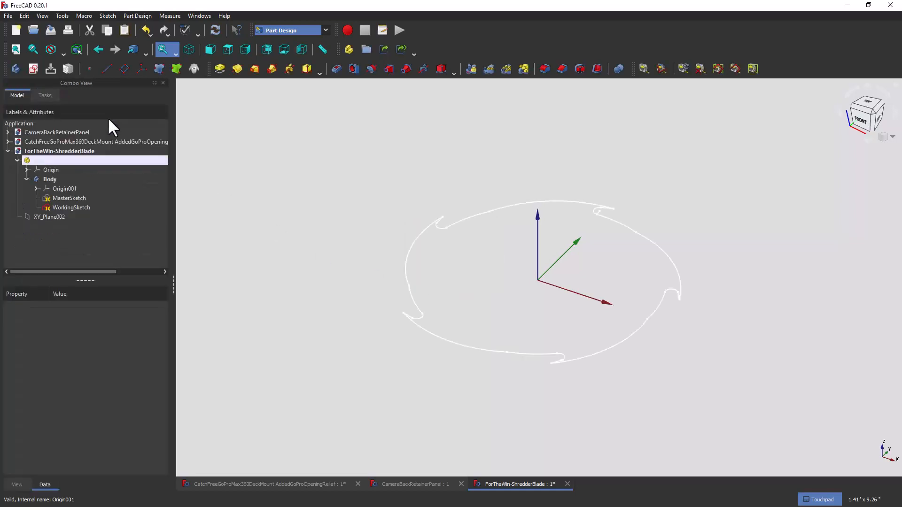
Reopen WorkingSketch and test the left tooth tip for an open joint by shifting its end vertex slightly.
{"action": "double_click", "coordinate": [81, 208]}
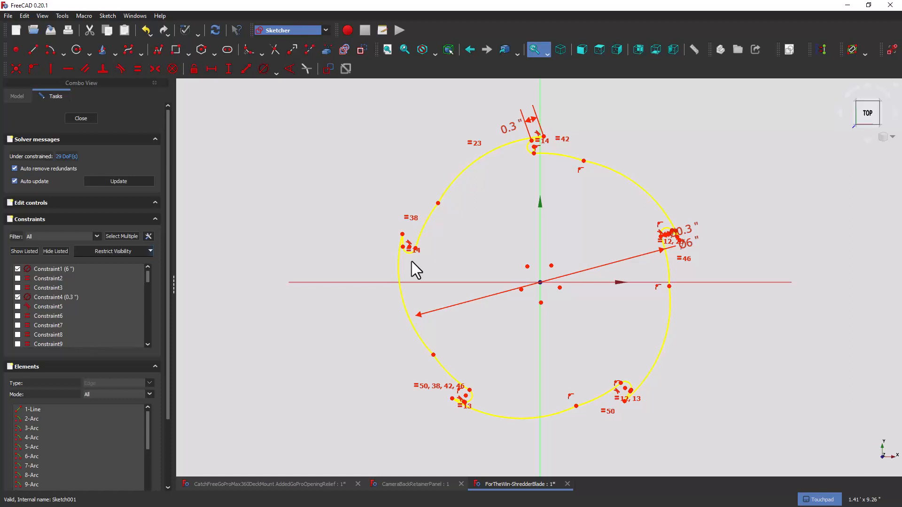
{"action": "scroll", "coordinate": [411, 261], "scroll_direction": "up", "scroll_amount": 6}
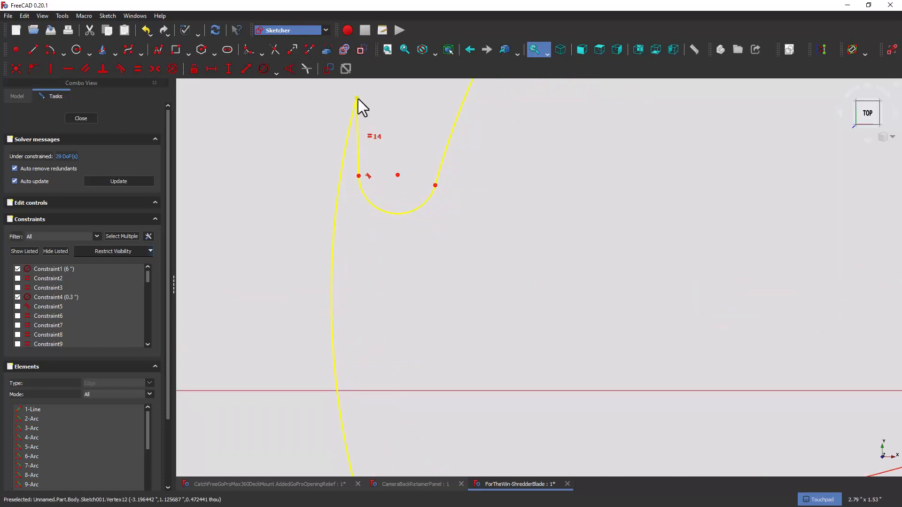
{"action": "left_click_drag", "start_coordinate": [358, 99], "coordinate": [354, 99]}
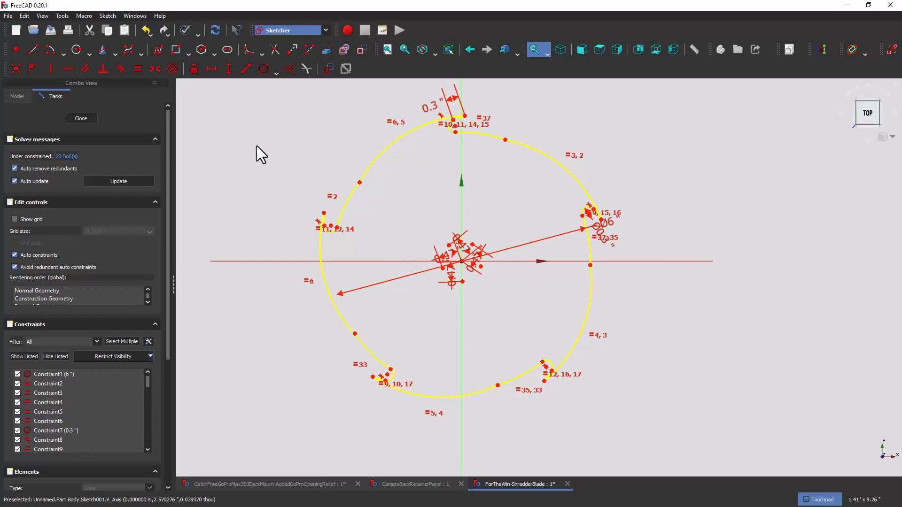
Close the blade sketch and change its label to BuzzSawBlade.
{"action": "left_click", "coordinate": [110, 14]}
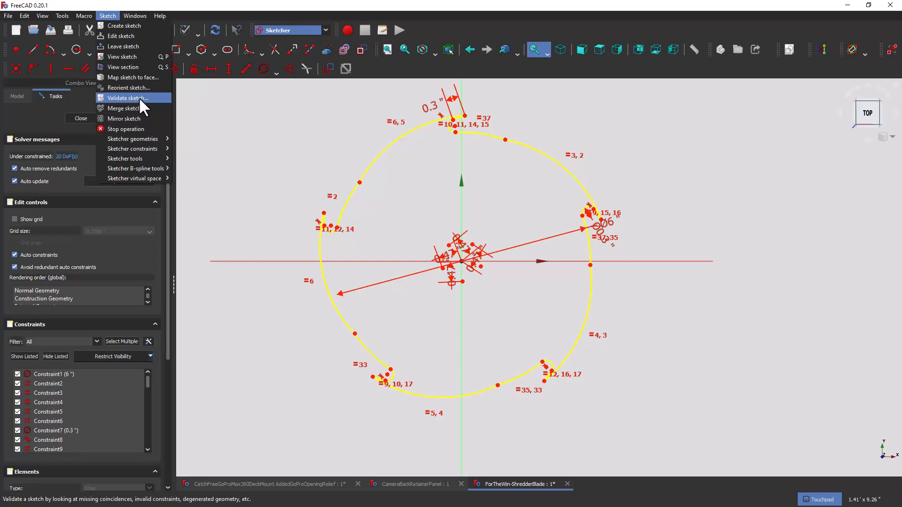
{"action": "left_click", "coordinate": [280, 137]}
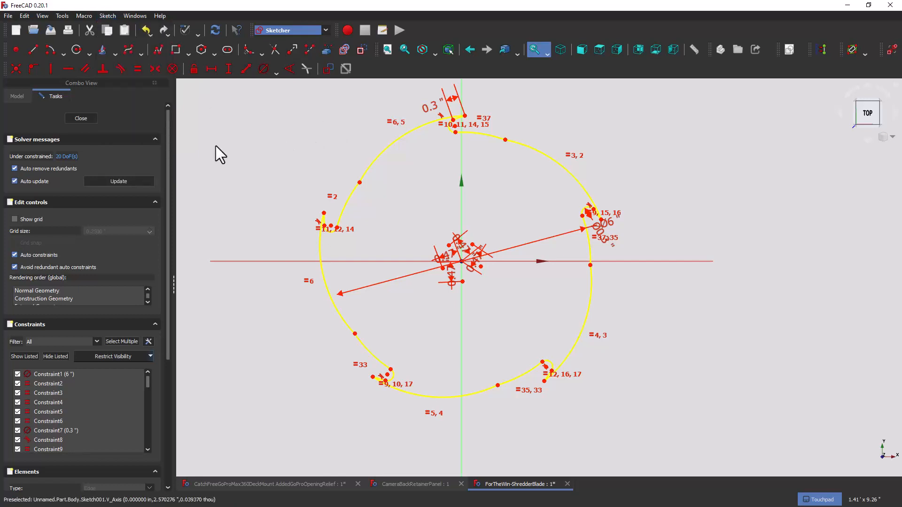
{"action": "left_click", "coordinate": [81, 119]}
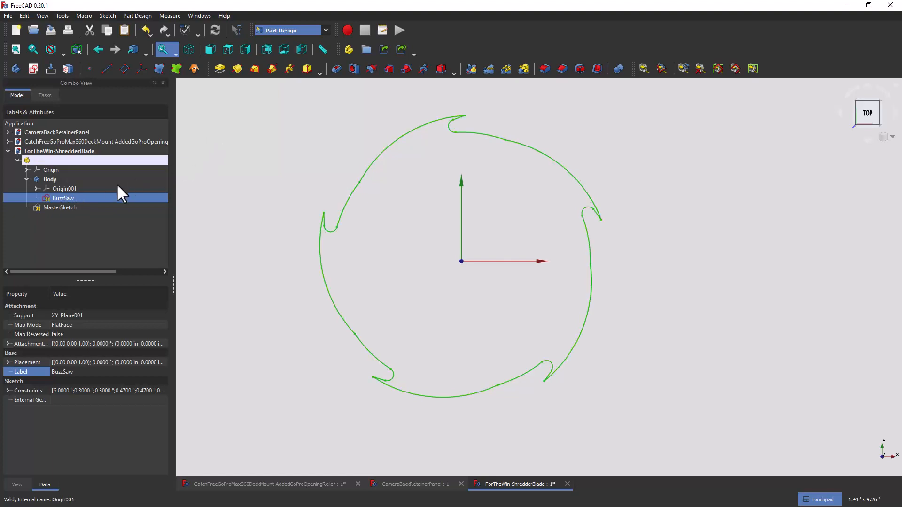
{"action": "left_click", "coordinate": [84, 372]}
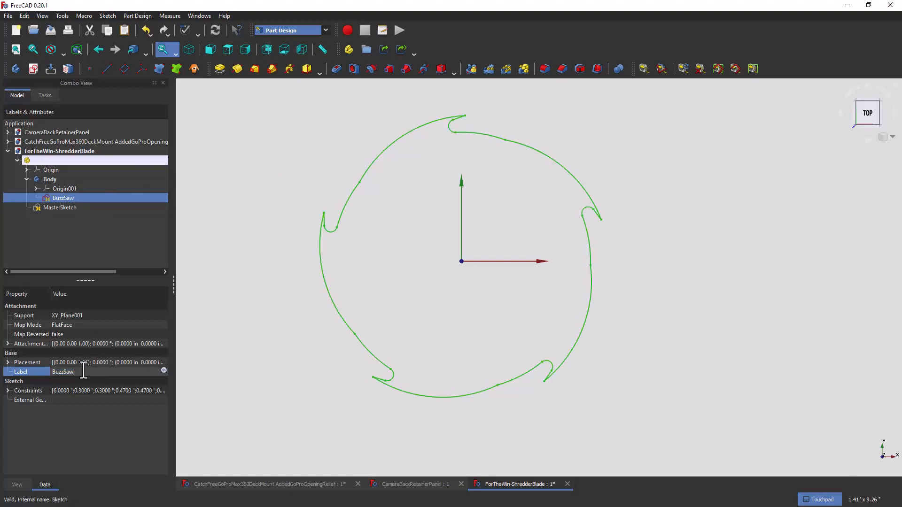
{"action": "type", "text": "Blade"}
{"action": "left_click", "coordinate": [131, 335]}
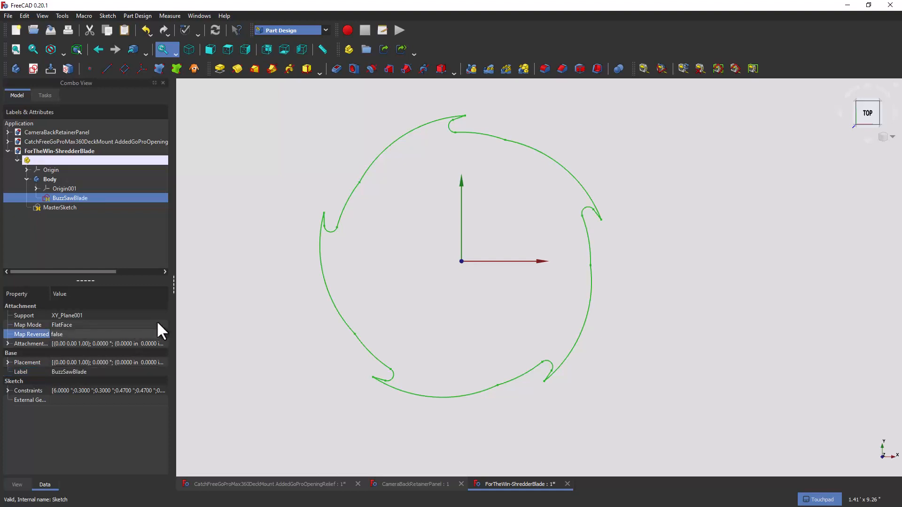
{"action": "left_click", "coordinate": [230, 296]}
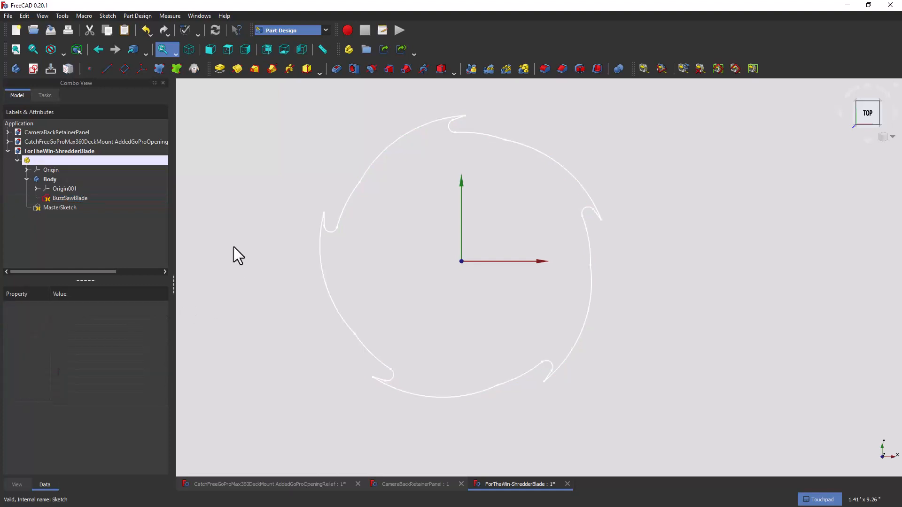
Open sketch validation for BuzzSawBlade in the Sketcher workbench, review the available checks and close it.
{"action": "left_click", "coordinate": [70, 198]}
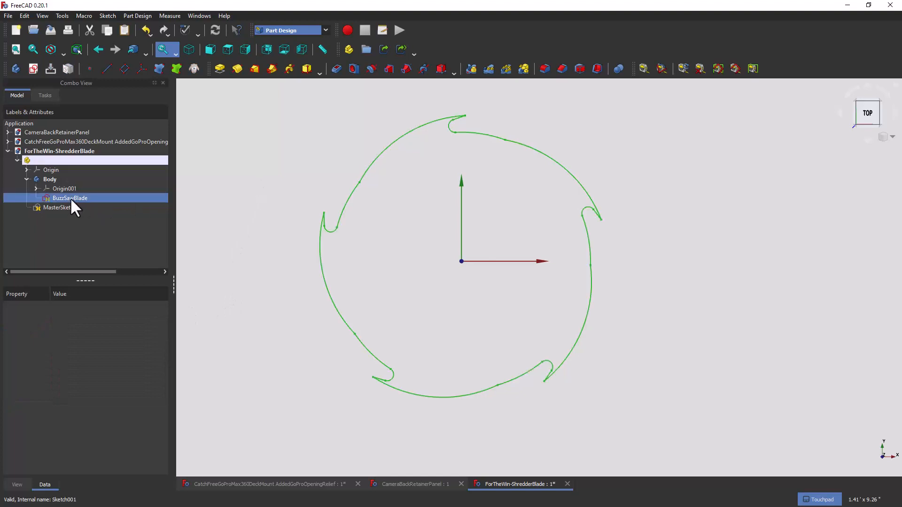
{"action": "left_click", "coordinate": [286, 30]}
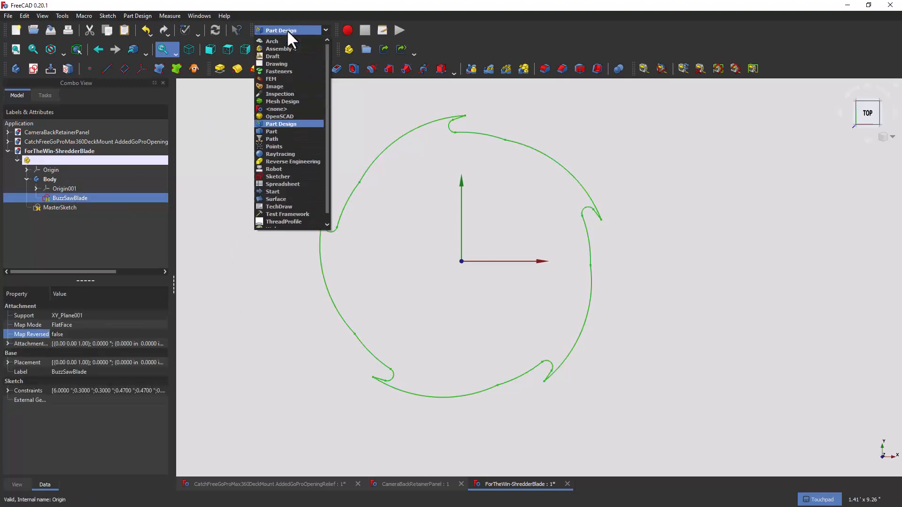
{"action": "left_click", "coordinate": [294, 175]}
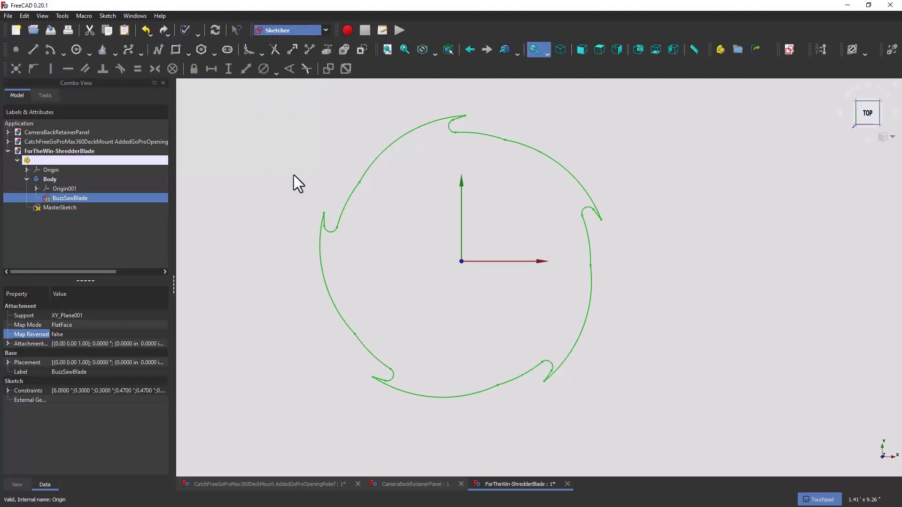
{"action": "left_click", "coordinate": [106, 16]}
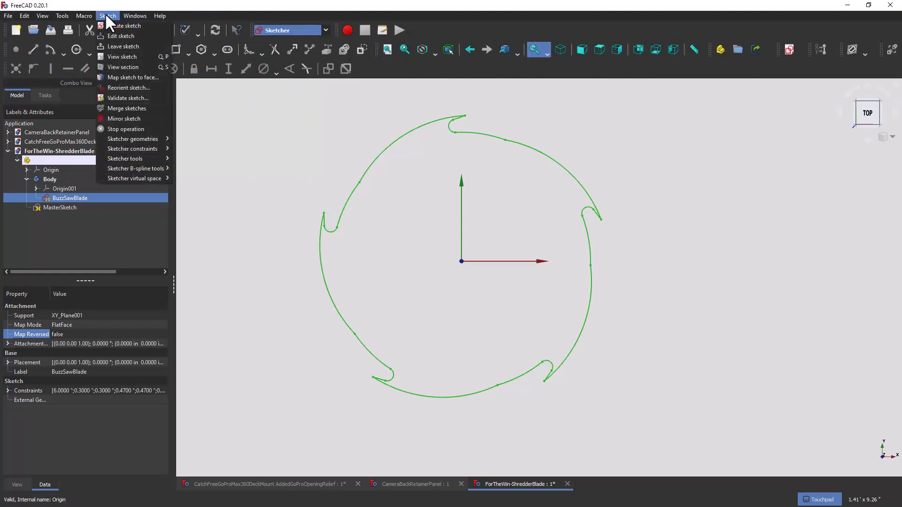
{"action": "left_click", "coordinate": [132, 96]}
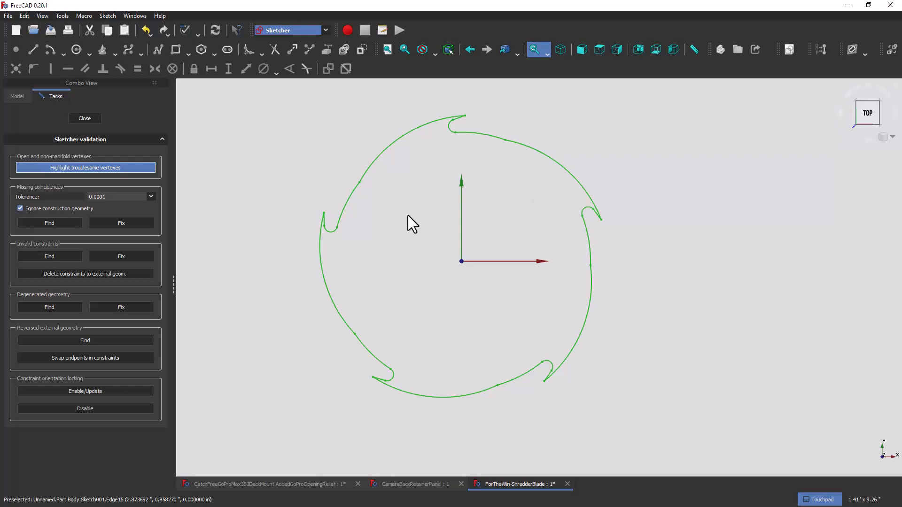
{"action": "left_click", "coordinate": [89, 118]}
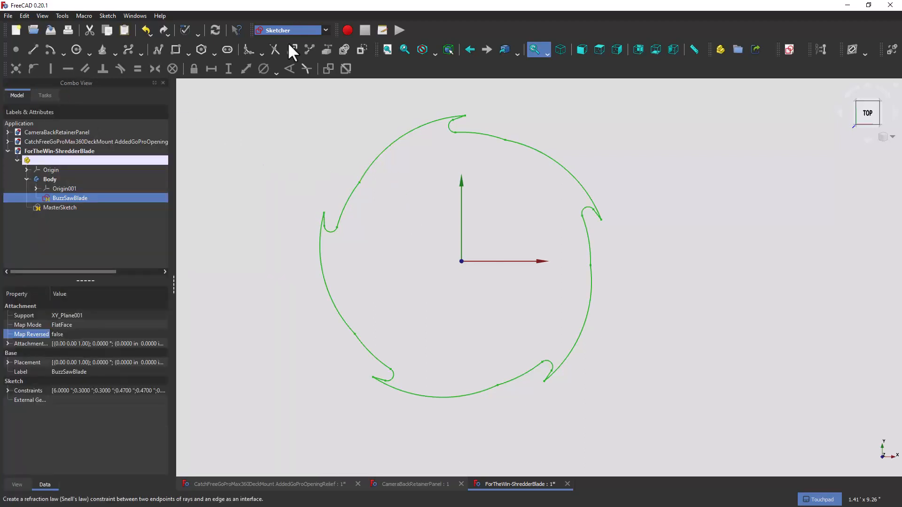
Switch to the Part Design workbench and pad the BuzzSawBlade sketch with the default length of 0.3937 inch.
{"action": "left_click", "coordinate": [280, 30]}
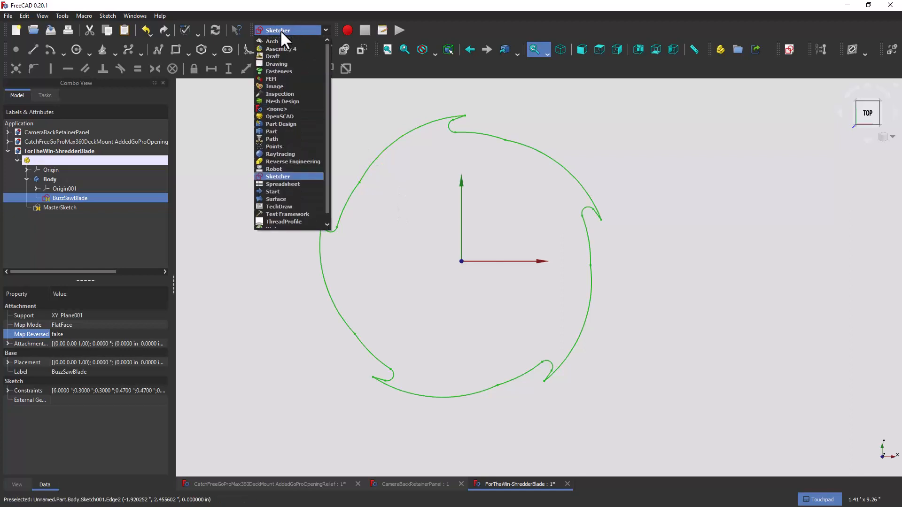
{"action": "left_click", "coordinate": [290, 124]}
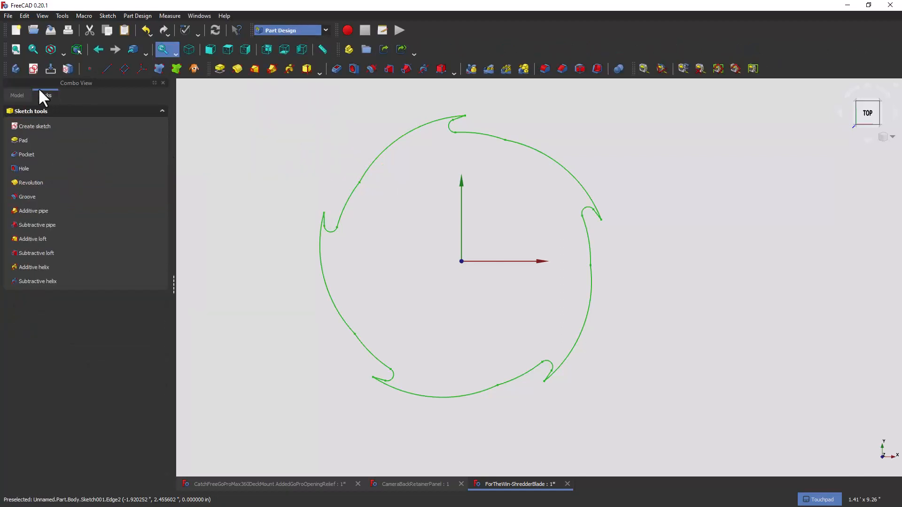
{"action": "left_click", "coordinate": [18, 94]}
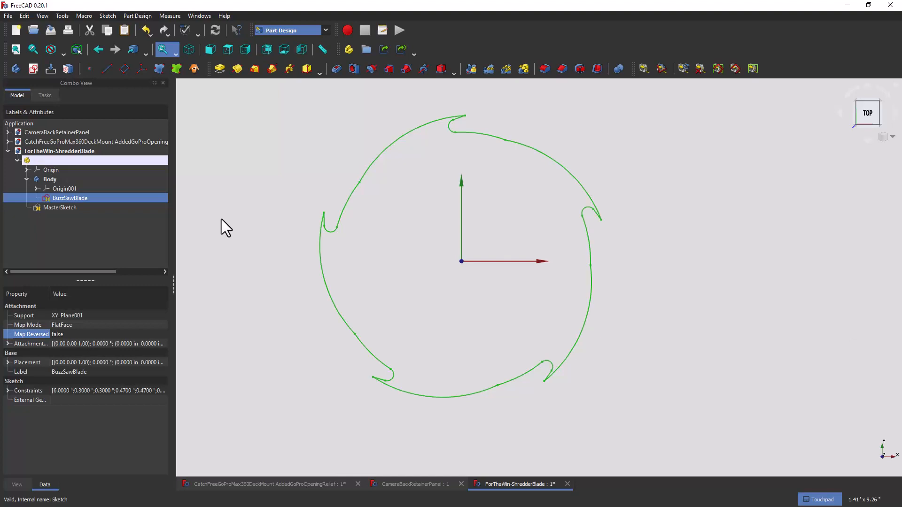
{"action": "left_click", "coordinate": [220, 69]}
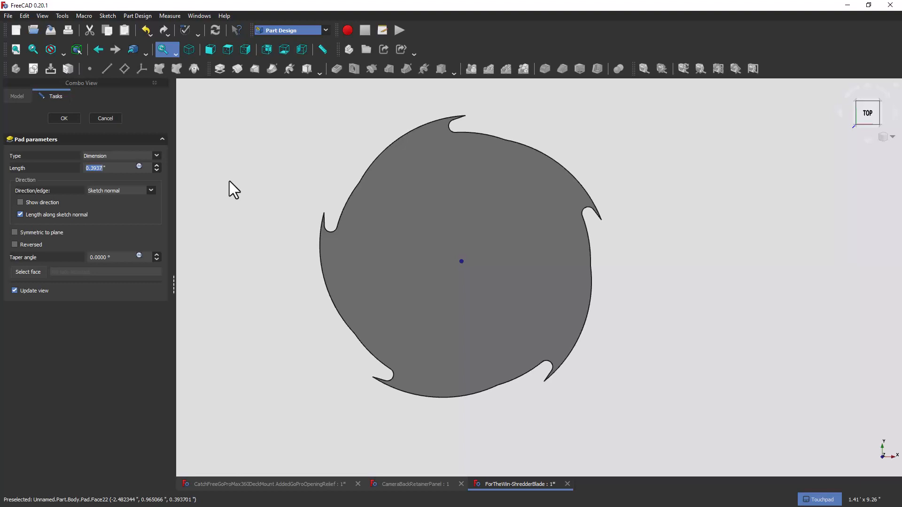
{"action": "key", "text": "Return"}
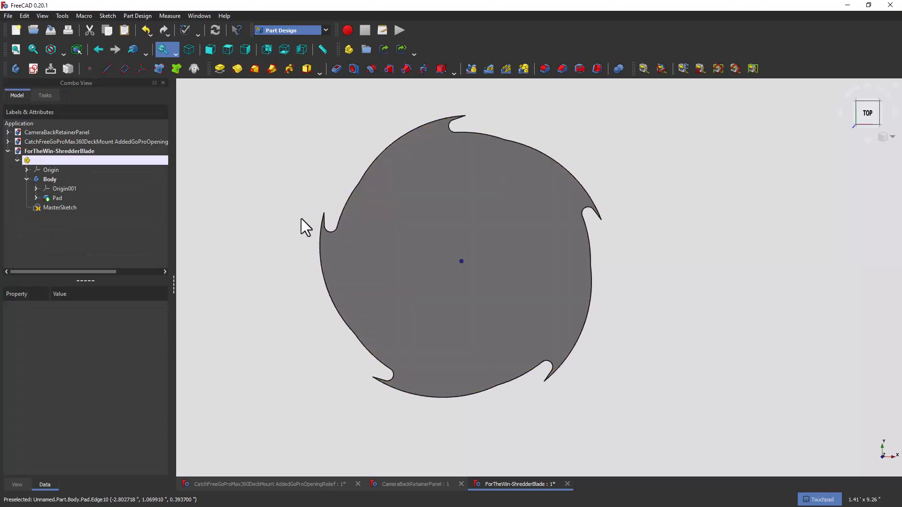
Reopen the blade's Pad feature and set its length to 1/8 inch.
{"action": "left_click_drag", "start_coordinate": [303, 216], "coordinate": [343, 324], "text": "shift"}
{"action": "left_click_drag", "start_coordinate": [353, 255], "coordinate": [428, 466], "text": "shift"}
{"action": "left_click_drag", "start_coordinate": [394, 191], "coordinate": [326, 255], "text": "shift"}
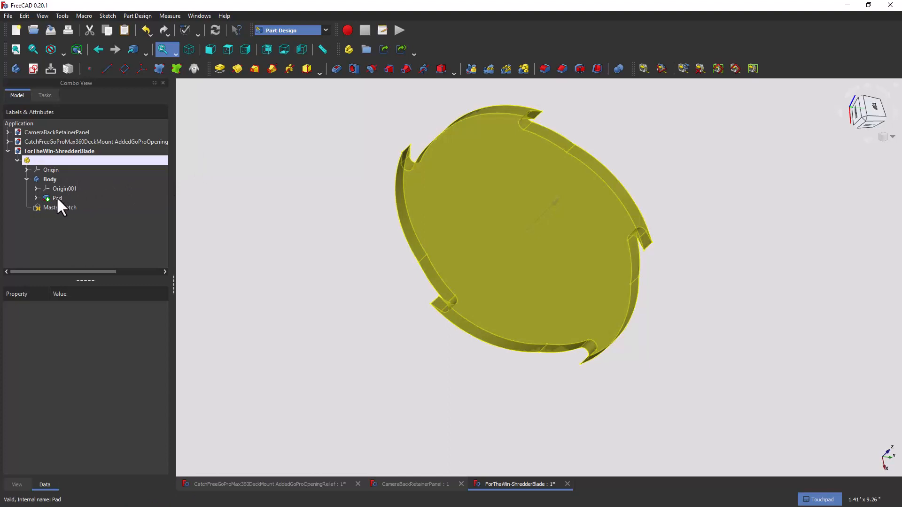
{"action": "double_click", "coordinate": [56, 198]}
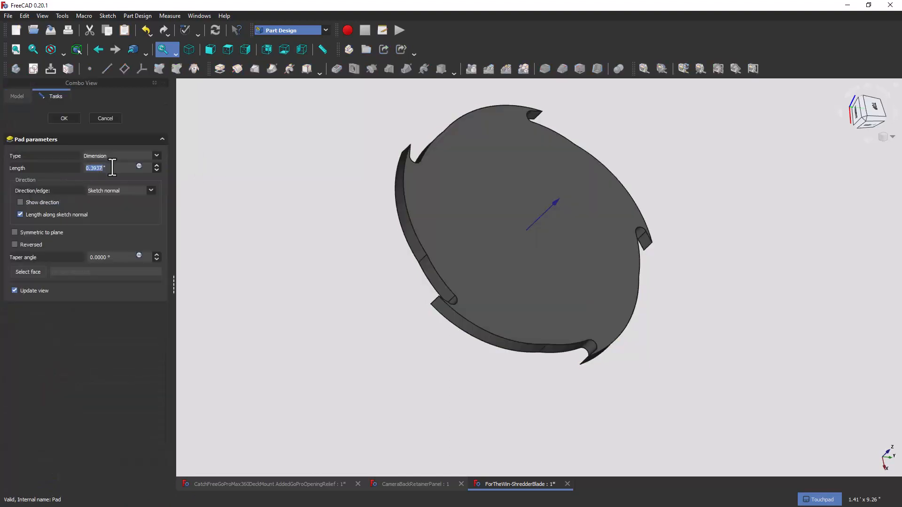
{"action": "type", "text": "1/8"}
{"action": "key", "text": "Return"}
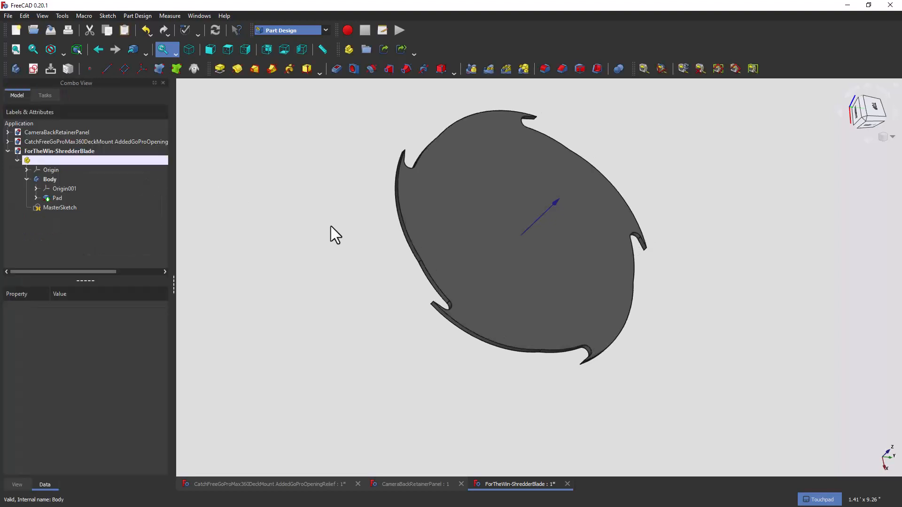
Examine the thinned blade solid from its underside, edge and top face.
{"action": "left_click_drag", "start_coordinate": [330, 227], "coordinate": [519, 246], "text": "shift"}
{"action": "left_click", "coordinate": [528, 221]}
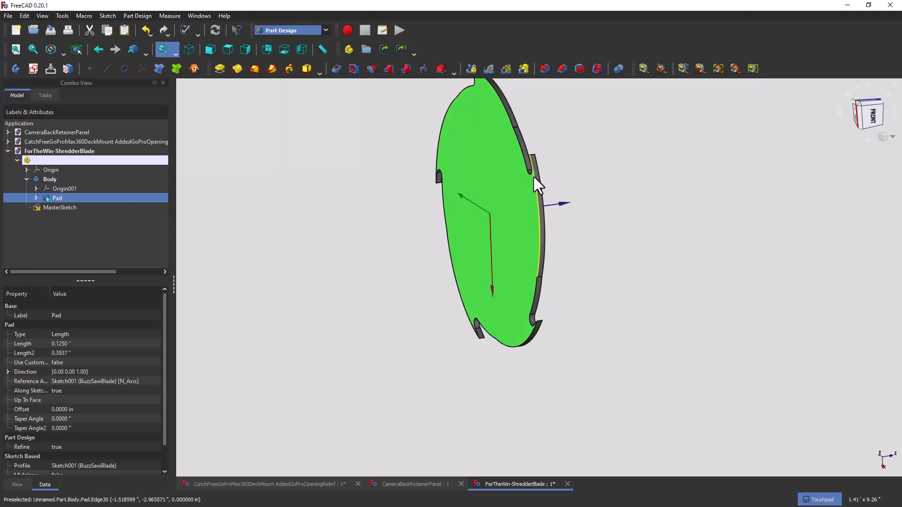
{"action": "left_click", "coordinate": [348, 205]}
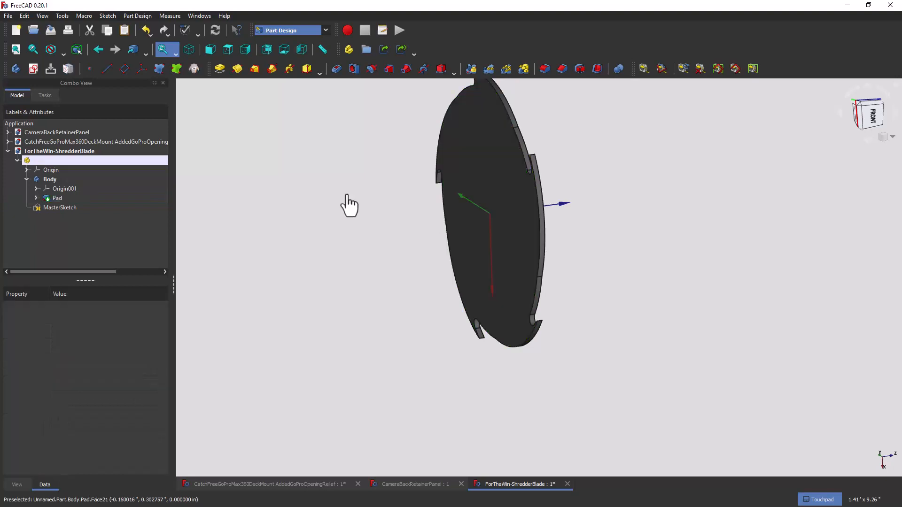
{"action": "left_click_drag", "start_coordinate": [347, 205], "coordinate": [314, 343], "text": "alt"}
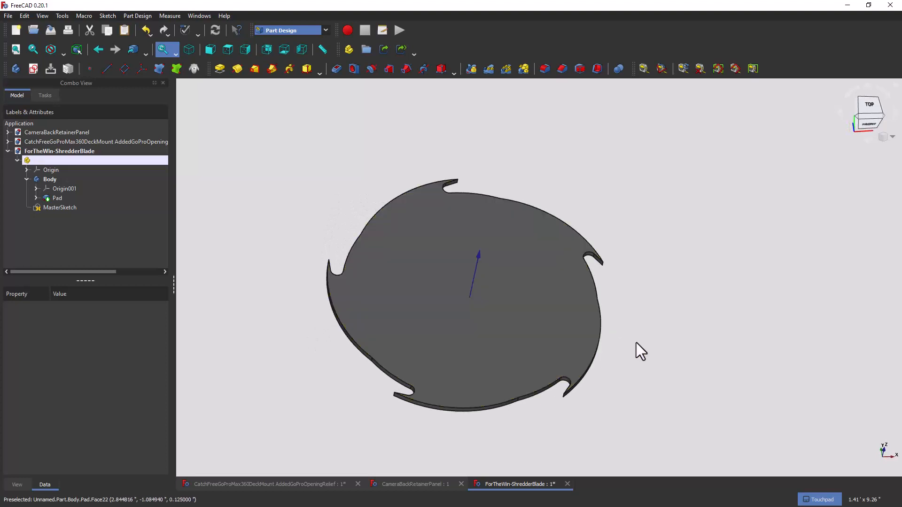
{"action": "left_click_drag", "start_coordinate": [637, 342], "coordinate": [626, 384], "text": "alt"}
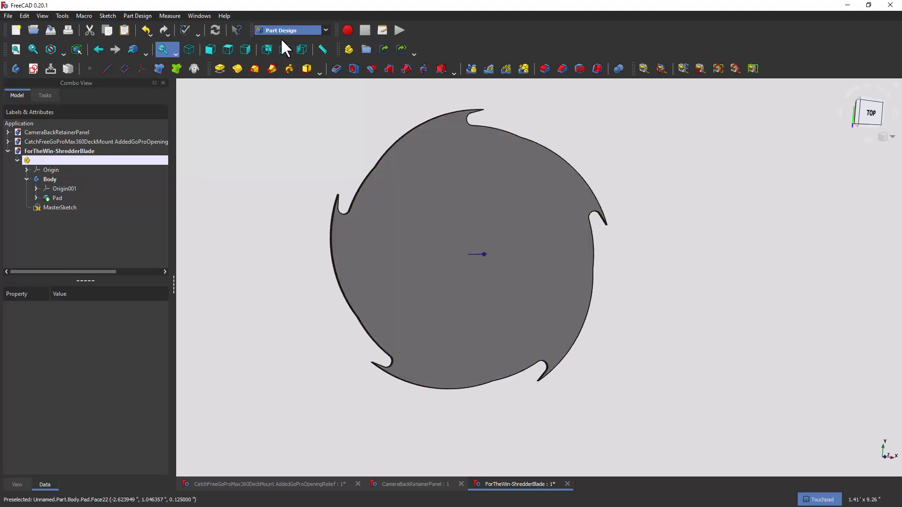
Switch to the Sketcher workbench and review the available sketch commands, including sketch validation, without running any.
{"action": "left_click", "coordinate": [282, 31]}
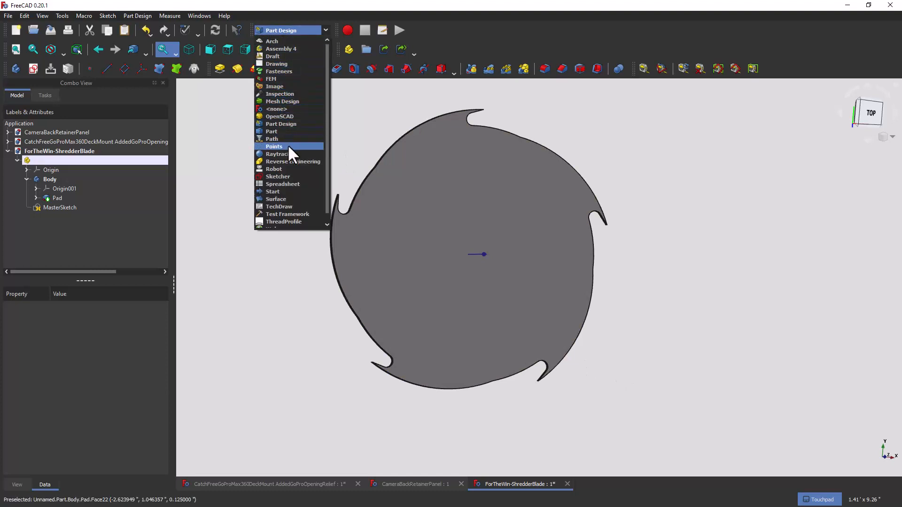
{"action": "left_click", "coordinate": [290, 176]}
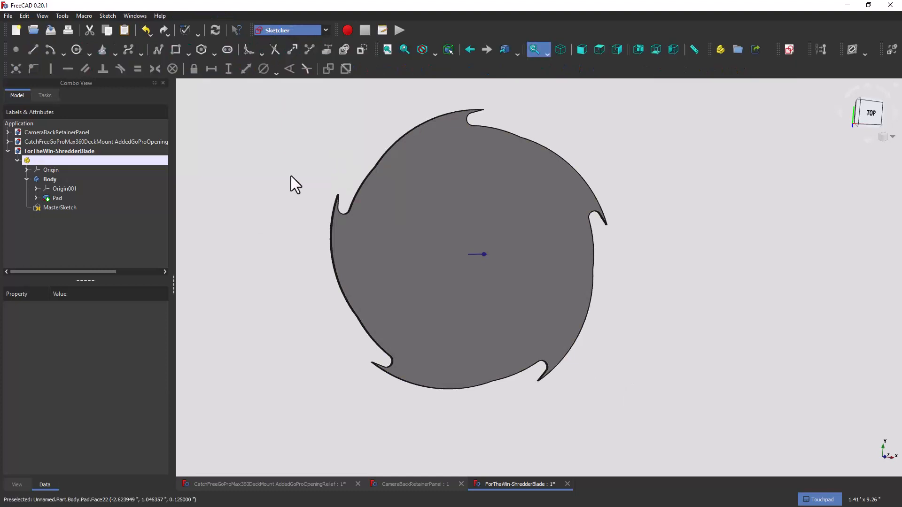
{"action": "left_click", "coordinate": [106, 16]}
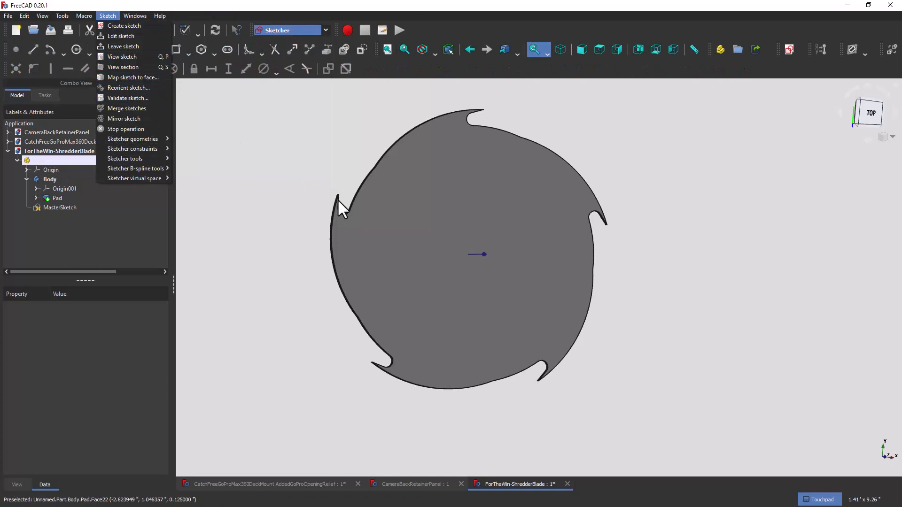
{"action": "left_click", "coordinate": [331, 174]}
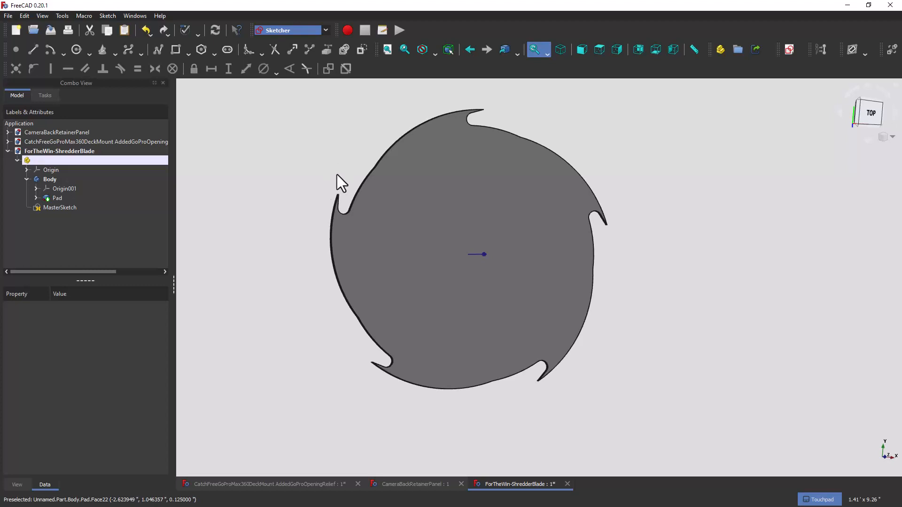
{"action": "left_click_drag", "start_coordinate": [337, 174], "coordinate": [317, 180], "text": "alt"}
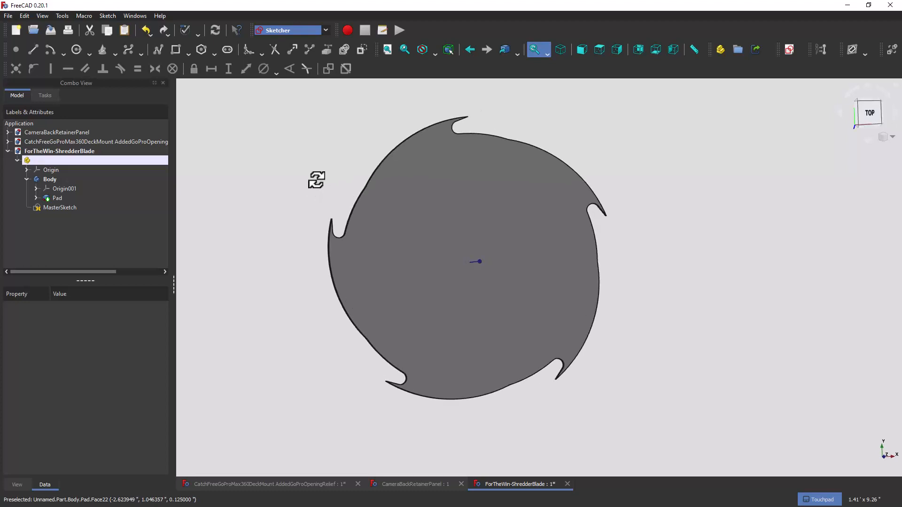
{"action": "key", "text": "super+Tab"}
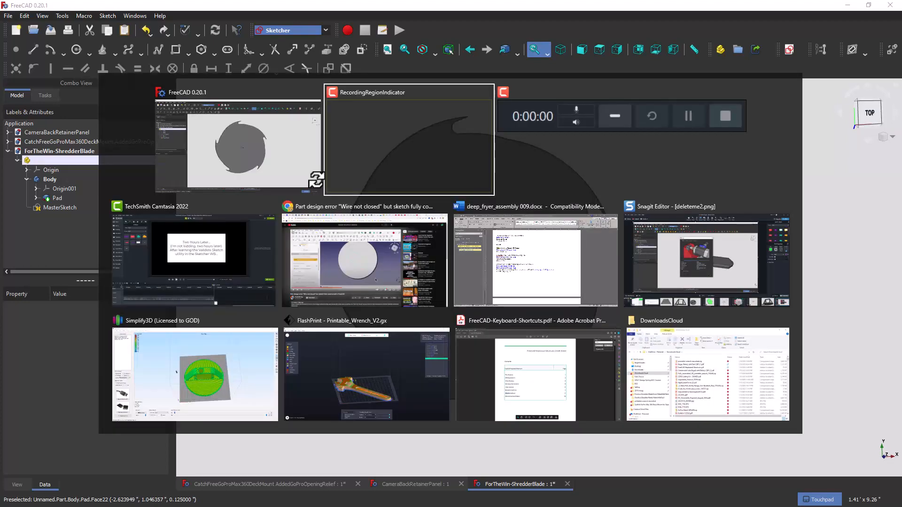
{"action": "left_click", "coordinate": [390, 135]}
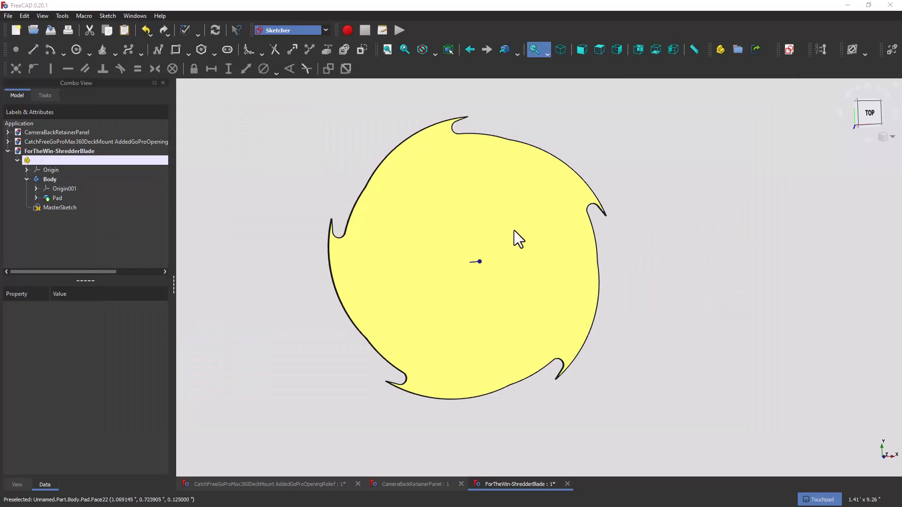